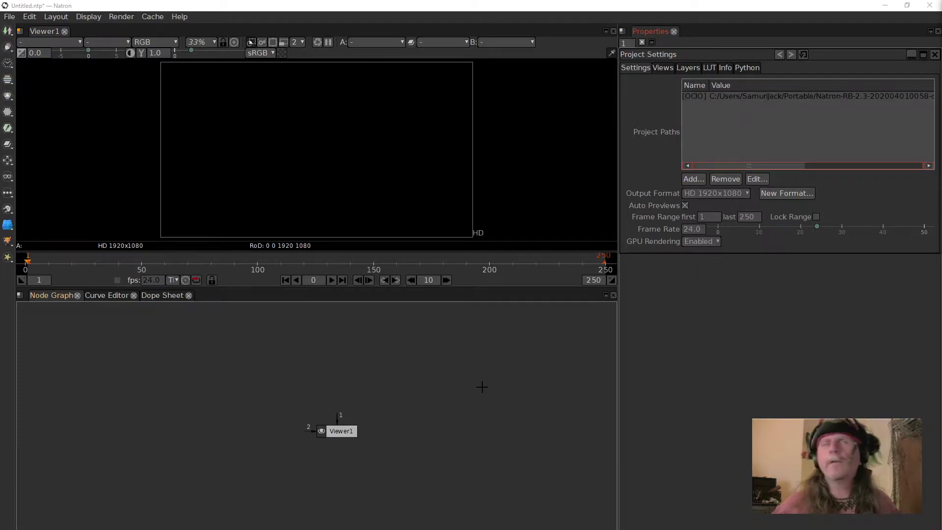
- Add a Text node feeding Viewer1 and space the two nodes well apart vertically in the node graph
{"action": "left_click_drag", "start_coordinate": [341, 431], "coordinate": [338, 467]}
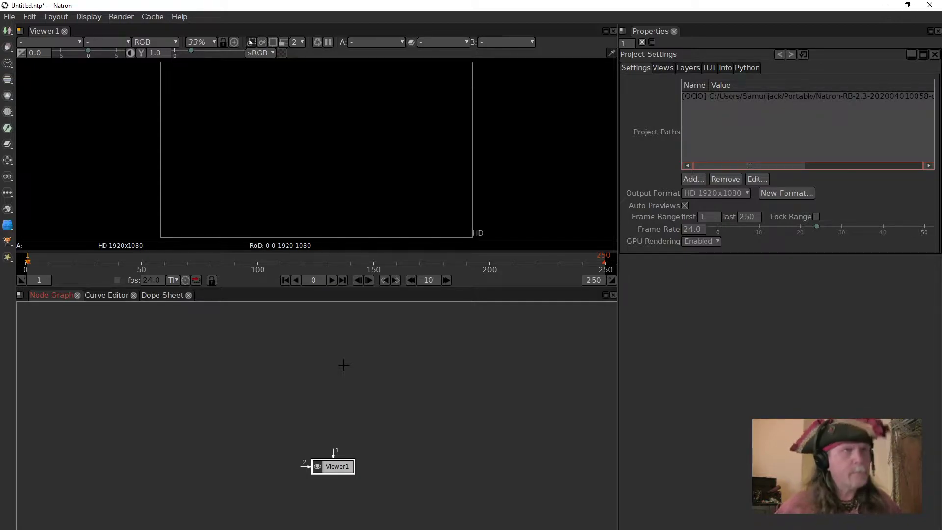
{"action": "key", "text": "Tab"}
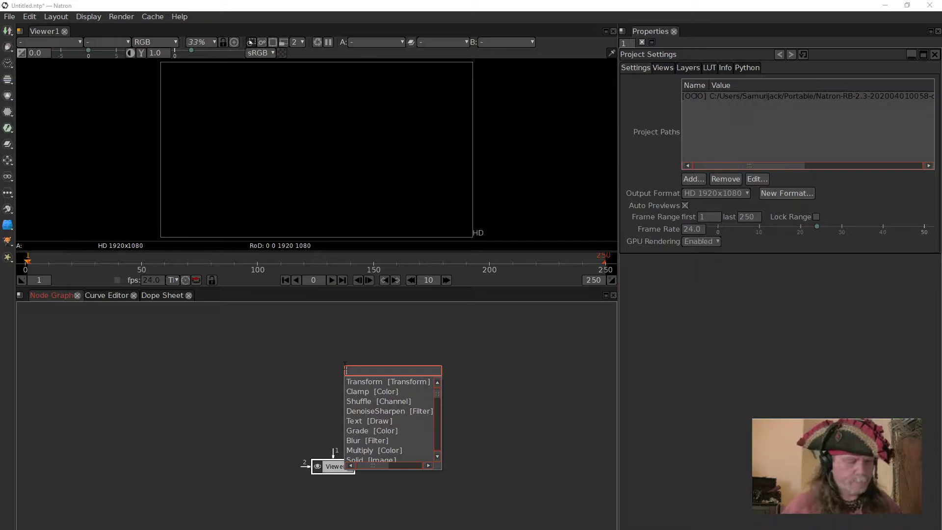
{"action": "type", "text": "text"}
{"action": "key", "text": "Return"}
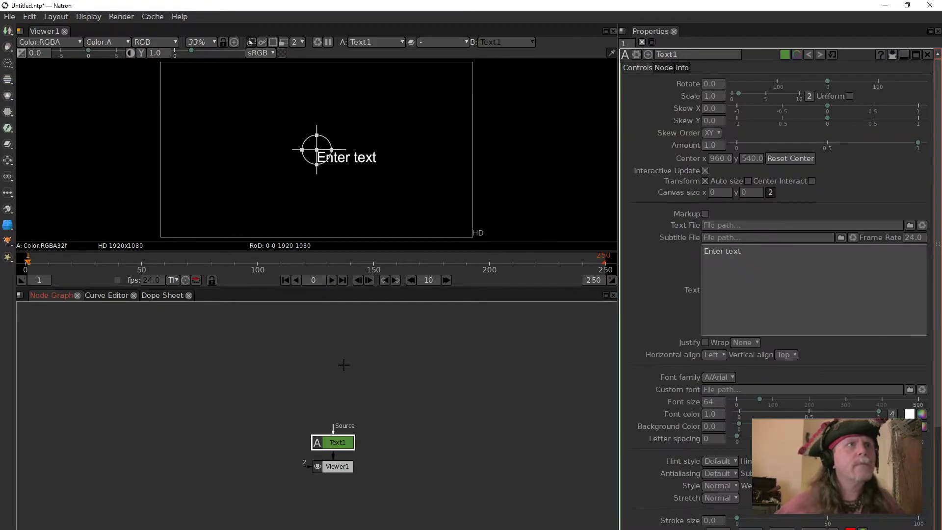
{"action": "left_click_drag", "start_coordinate": [337, 438], "coordinate": [333, 345]}
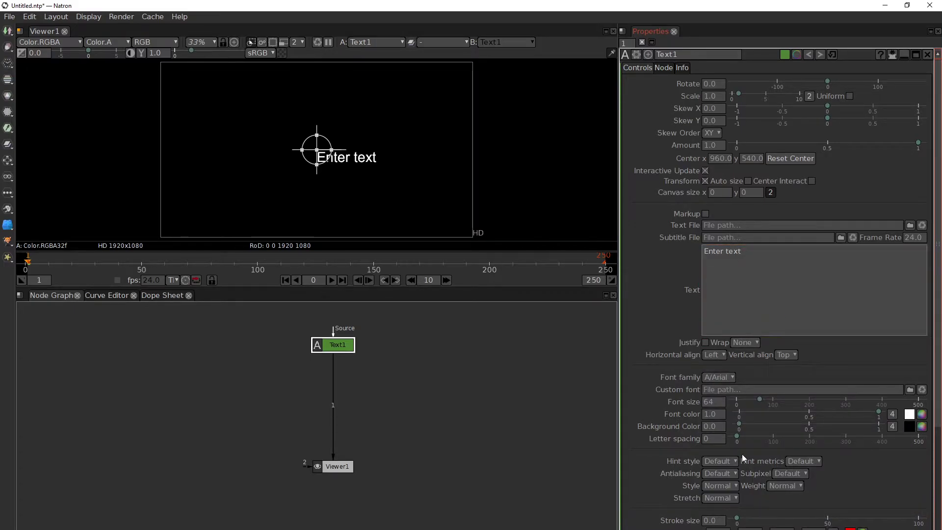
- Set the Text node's font family to DejaVu Serif
{"action": "left_click", "coordinate": [725, 377]}
{"action": "mouse_move", "coordinate": [727, 400]}
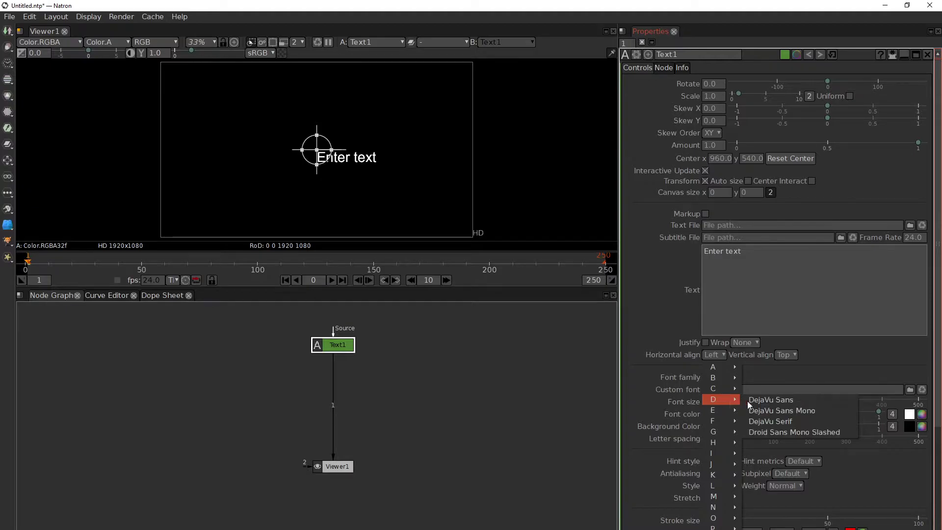
{"action": "left_click", "coordinate": [796, 420]}
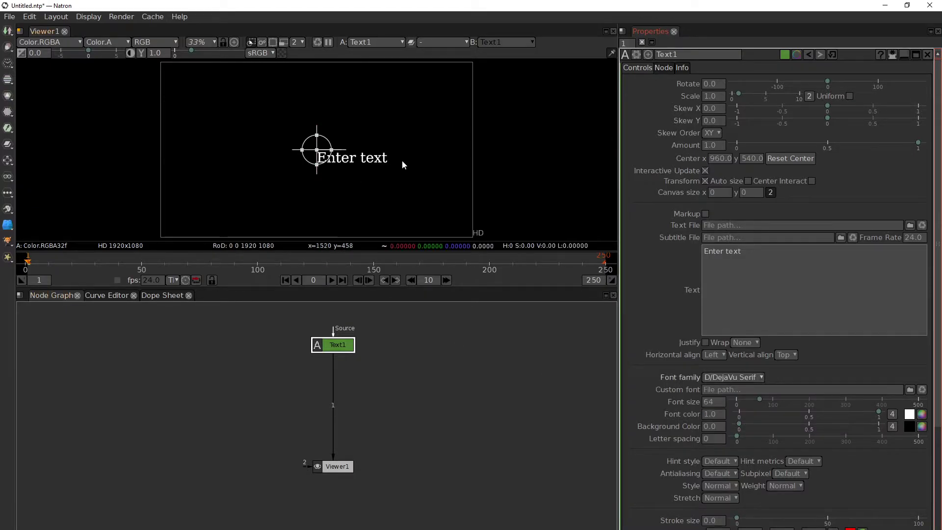
{"action": "left_click", "coordinate": [743, 316]}
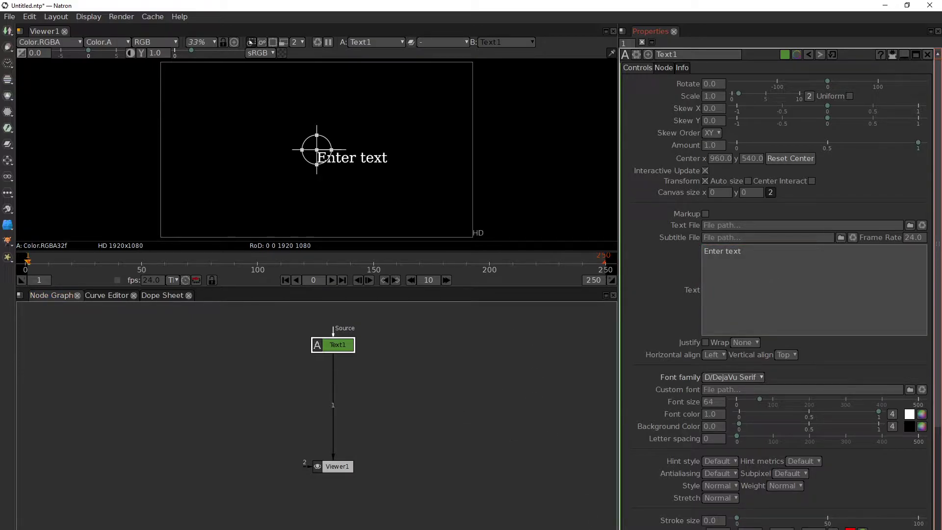
- Resize the Untitled project window with the OBS Capture size preset, minimizing the Chizzled_logo_004 project window
{"action": "left_click", "coordinate": [420, 529]}
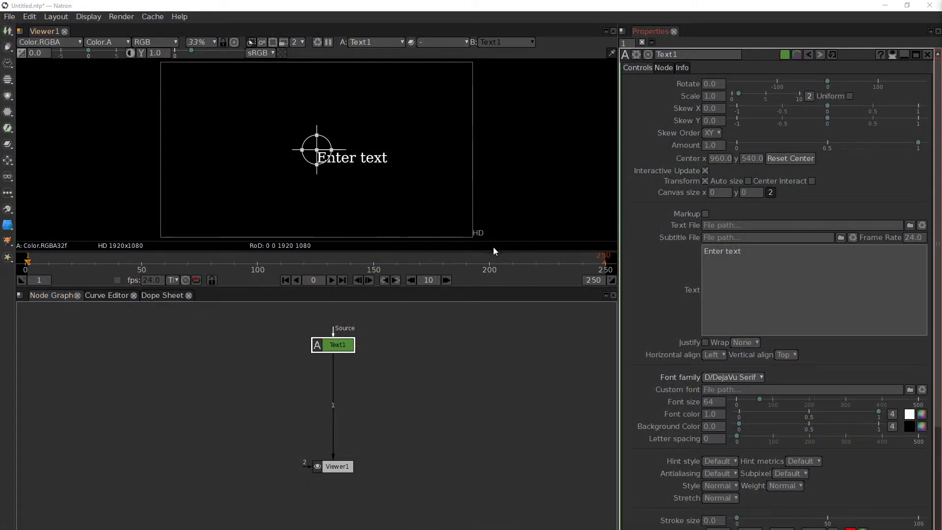
{"action": "right_click", "coordinate": [461, 10]}
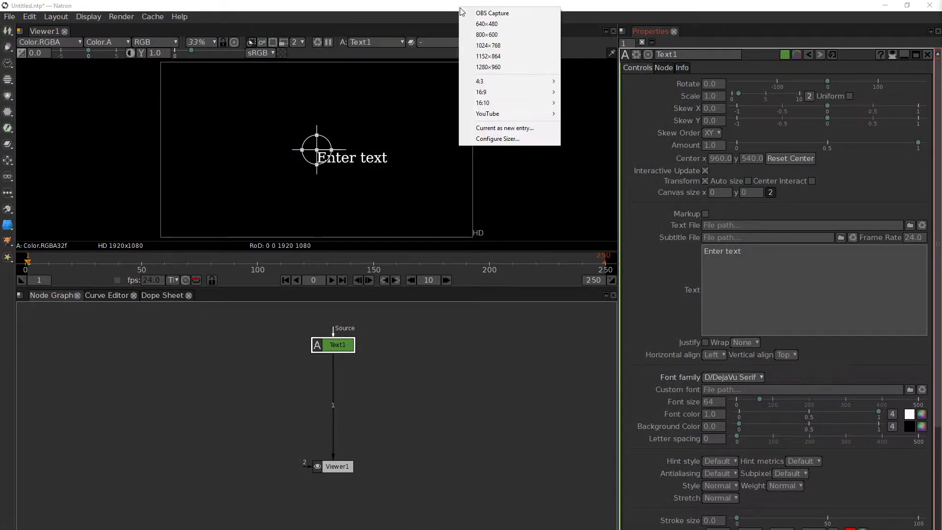
{"action": "left_click", "coordinate": [492, 13]}
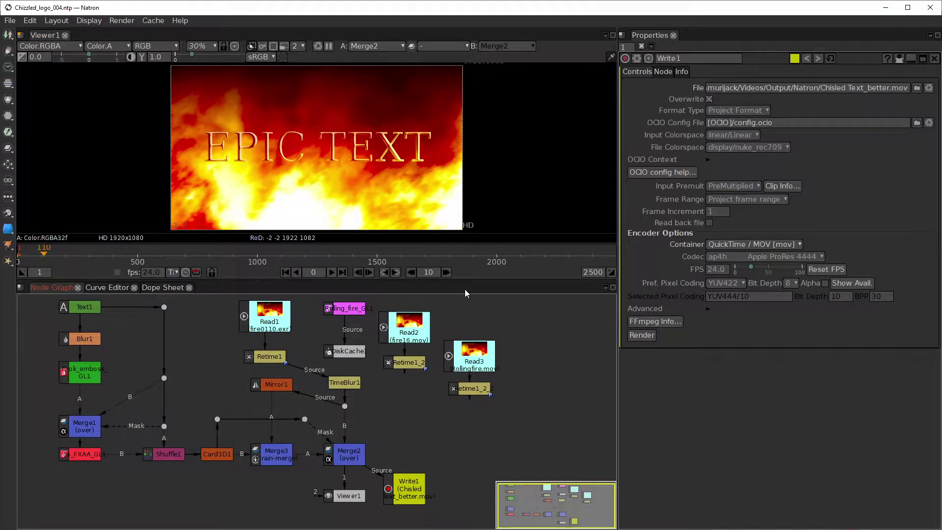
{"action": "left_click", "coordinate": [887, 9]}
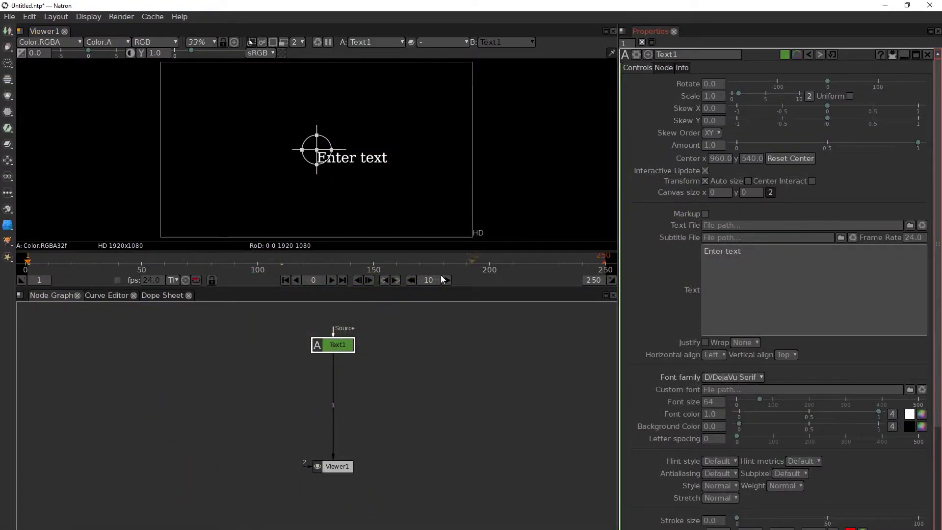
{"action": "right_click", "coordinate": [411, 26]}
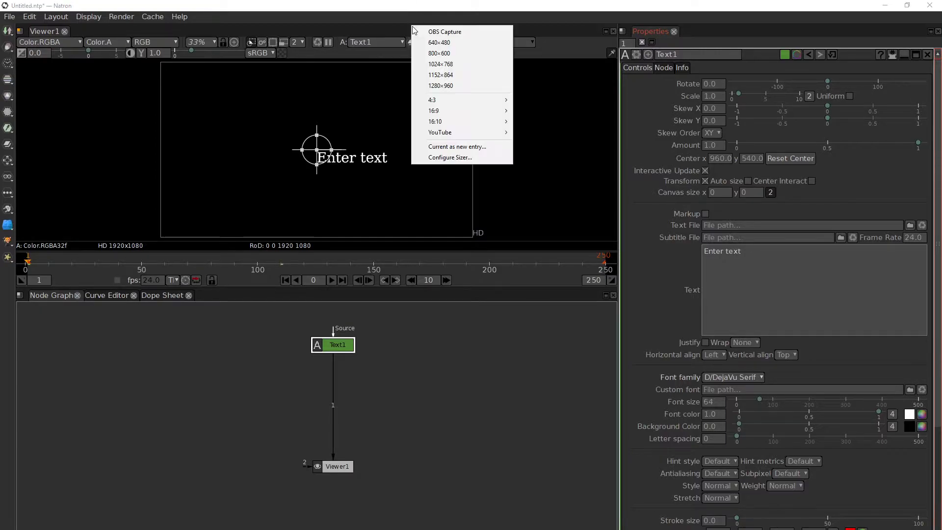
{"action": "left_click", "coordinate": [425, 32]}
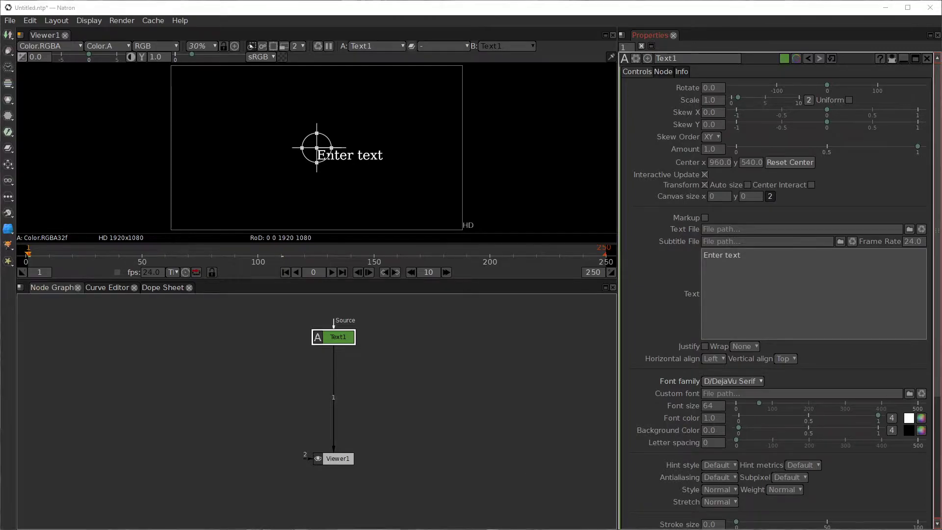
- Enable Center Interact on the Text node and set its font size to 100
{"action": "left_click", "coordinate": [339, 356]}
{"action": "left_click", "coordinate": [336, 336]}
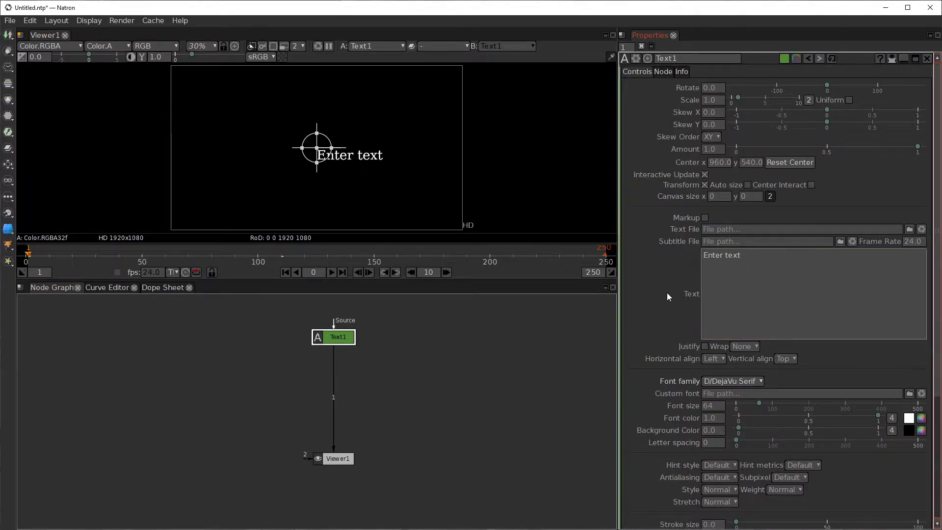
{"action": "left_click", "coordinate": [724, 278]}
{"action": "left_click", "coordinate": [734, 175]}
{"action": "left_click", "coordinate": [810, 184]}
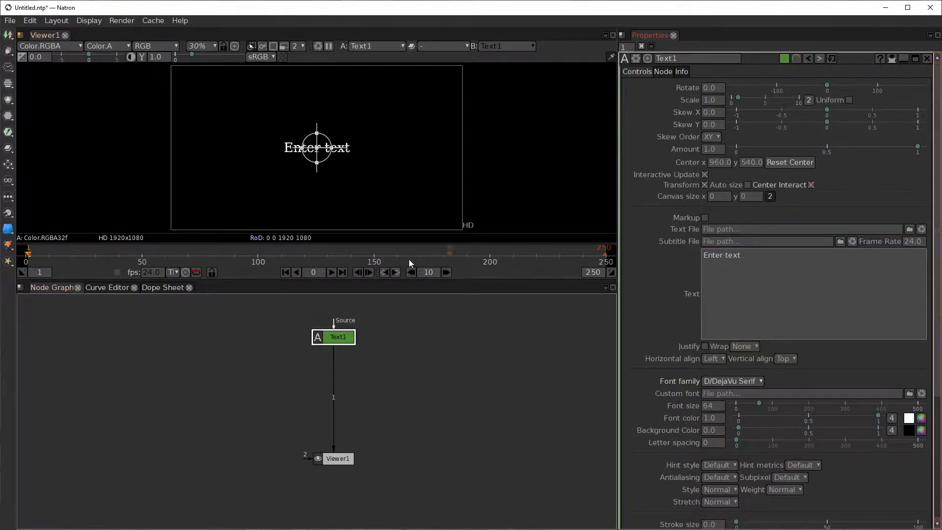
{"action": "double_click", "coordinate": [711, 405]}
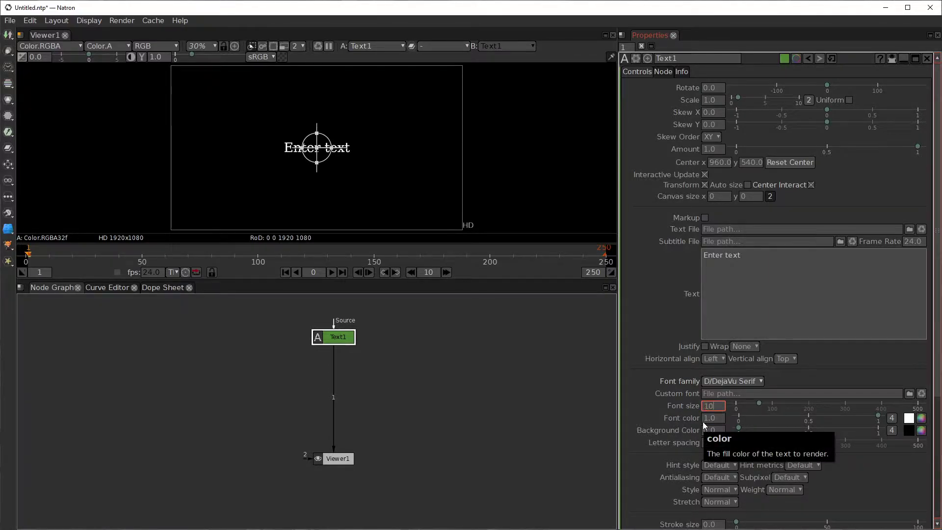
{"action": "type", "text": "100"}
{"action": "key", "text": "Return"}
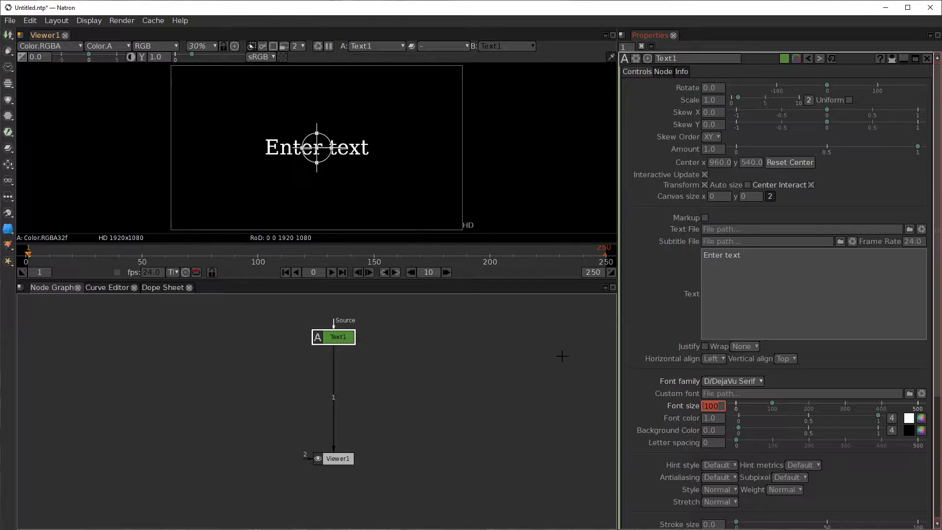
- Replace the Text node's default text with NATRON in capitals and apply it to the viewer
{"action": "left_click", "coordinate": [766, 268]}
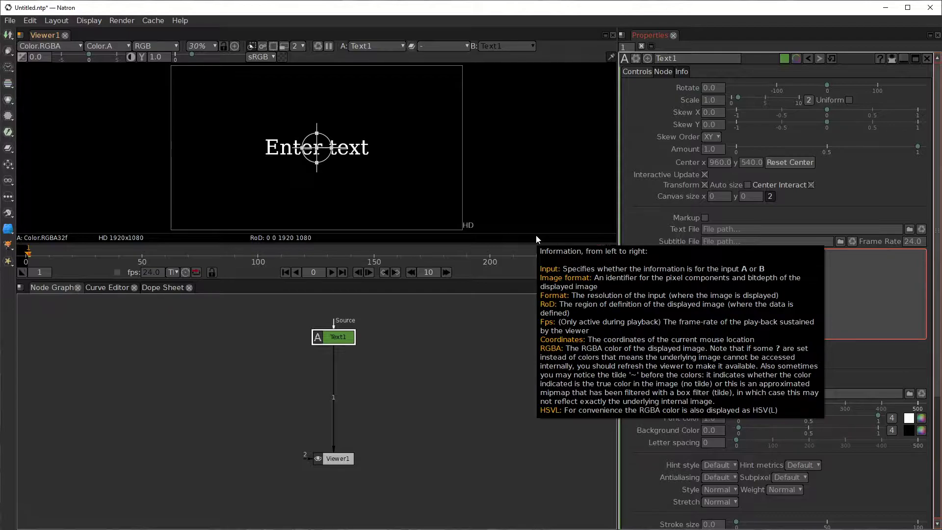
{"action": "type", "text": "NTA"}
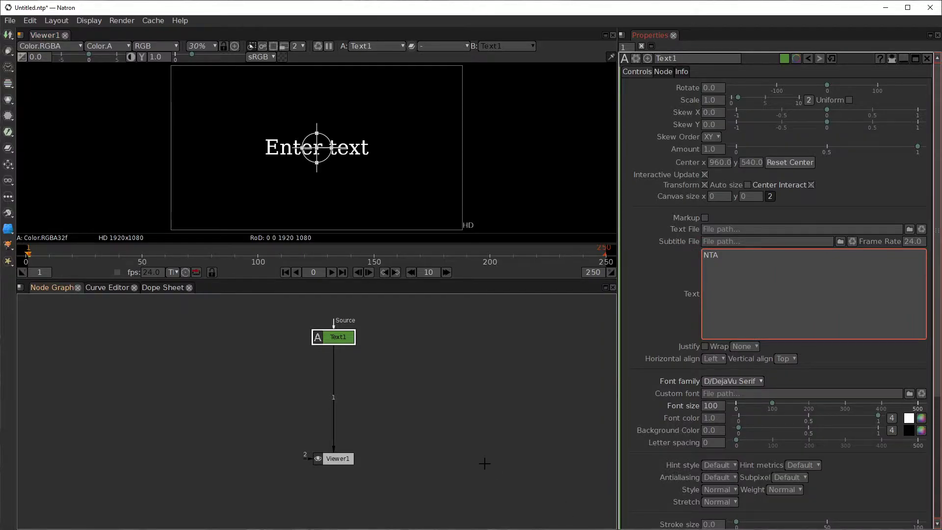
{"action": "key", "text": "BackSpace"}
{"action": "type", "text": "atron"}
{"action": "key", "text": "BackSpace"}
{"action": "key", "text": "BackSpace"}
{"action": "type", "text": "a"}
{"action": "type", "text": "ATRON"}
{"action": "left_click", "coordinate": [309, 485]}
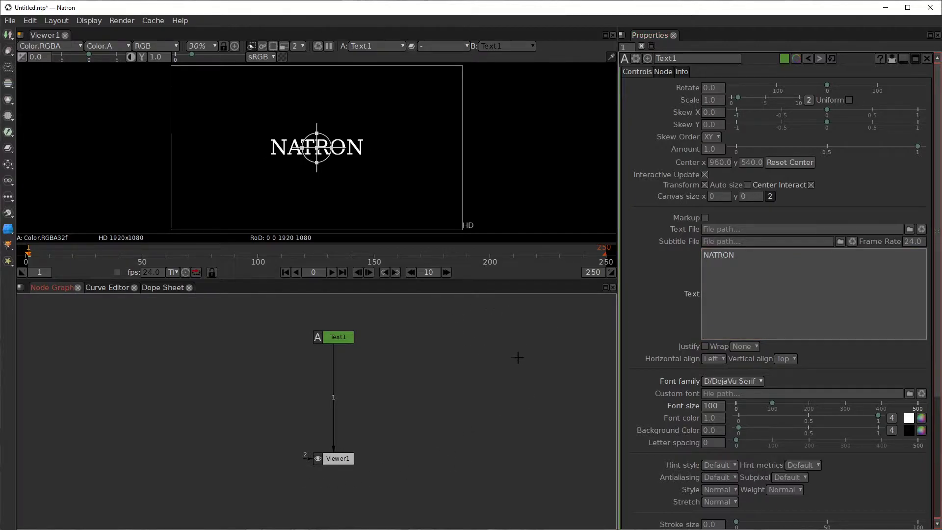
{"action": "left_click", "coordinate": [346, 340]}
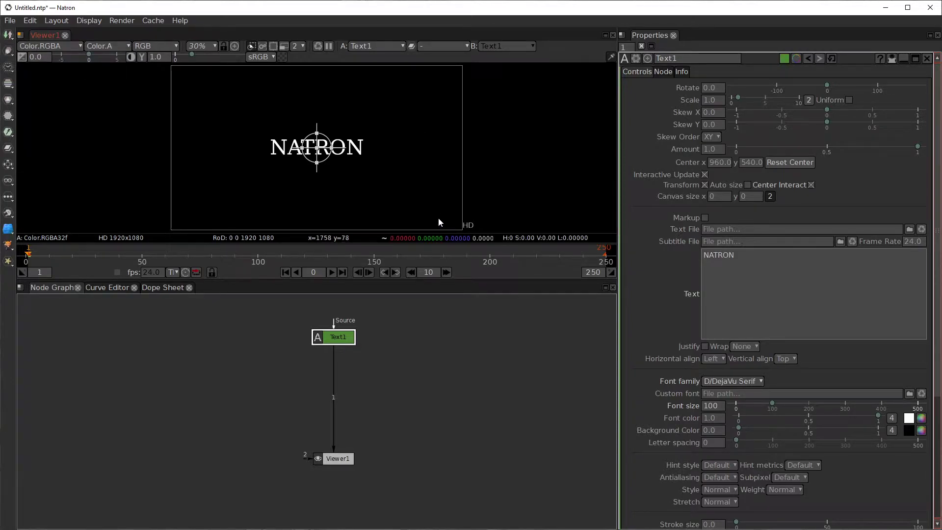
- Split the viewer pane horizontally, open a new viewer in the empty half and place its node beside Viewer1 in the graph
{"action": "left_click", "coordinate": [20, 35]}
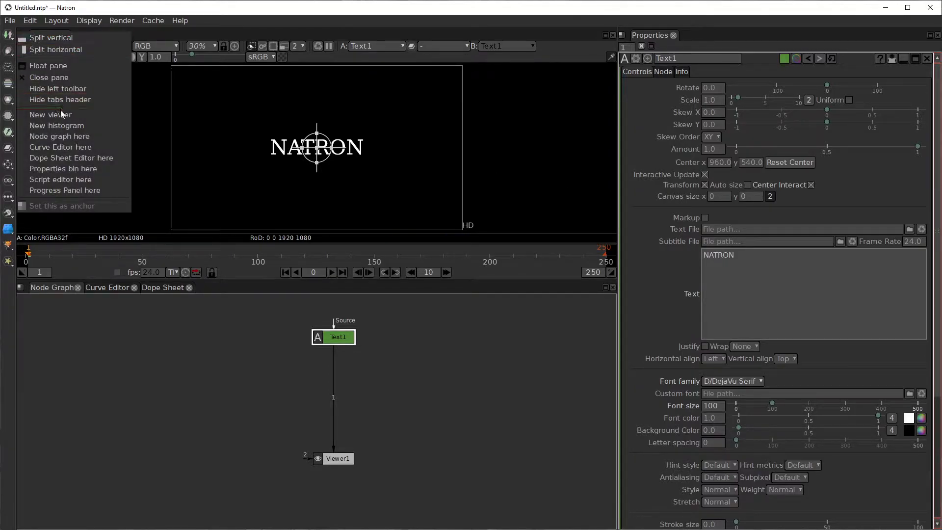
{"action": "left_click", "coordinate": [56, 49]}
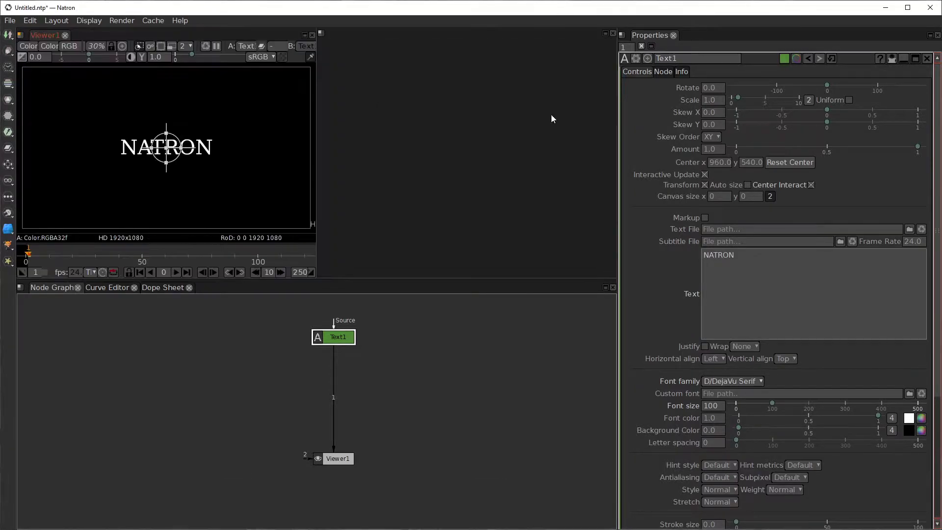
{"action": "left_click", "coordinate": [321, 33]}
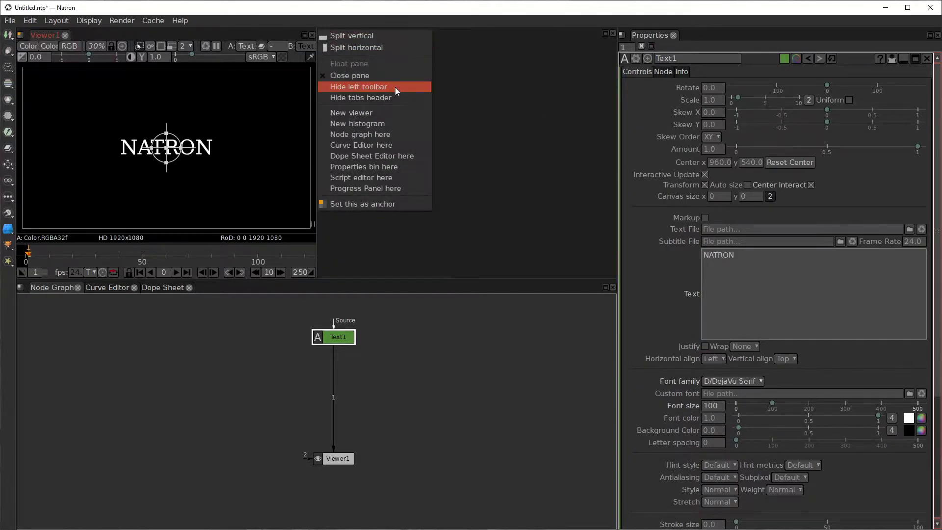
{"action": "left_click", "coordinate": [381, 115]}
{"action": "left_click_drag", "start_coordinate": [393, 361], "coordinate": [479, 462]}
- Insert a dot below the Text node and another above Viewer2, and align them so the link to Viewer2 branches at right angles
{"action": "left_click", "coordinate": [340, 339]}
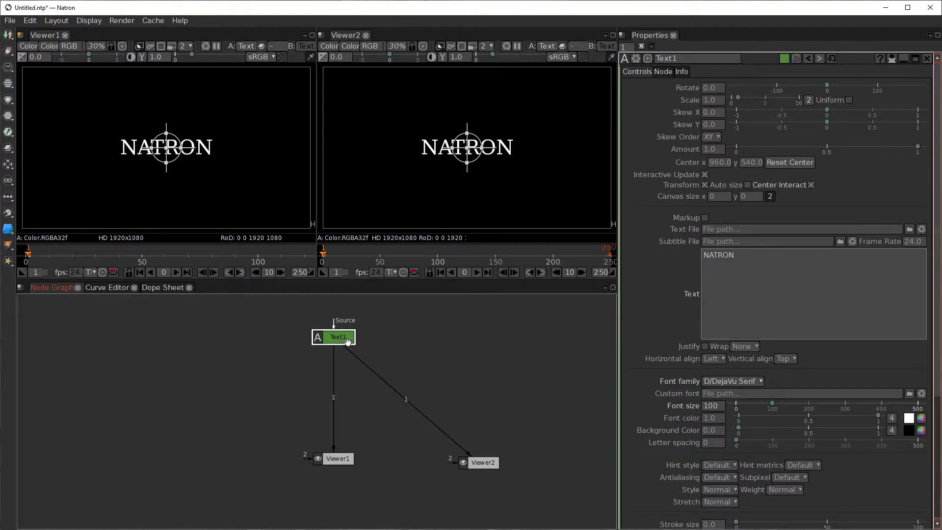
{"action": "key", "text": "."}
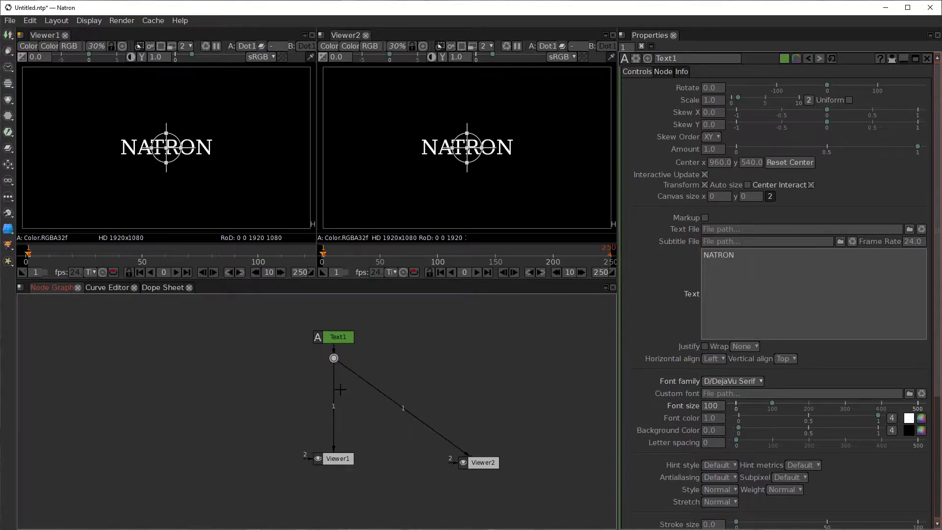
{"action": "left_click_drag", "start_coordinate": [330, 358], "coordinate": [330, 399]}
{"action": "left_click", "coordinate": [405, 428], "text": "ctrl"}
{"action": "left_click_drag", "start_coordinate": [403, 429], "coordinate": [479, 399]}
{"action": "left_click_drag", "start_coordinate": [479, 400], "coordinate": [478, 416]}
{"action": "left_click_drag", "start_coordinate": [333, 399], "coordinate": [334, 415]}
- Insert a WaveForm [Community] node between the second dot and Viewer2, and move Viewer2 down to leave space
{"action": "left_click", "coordinate": [477, 414]}
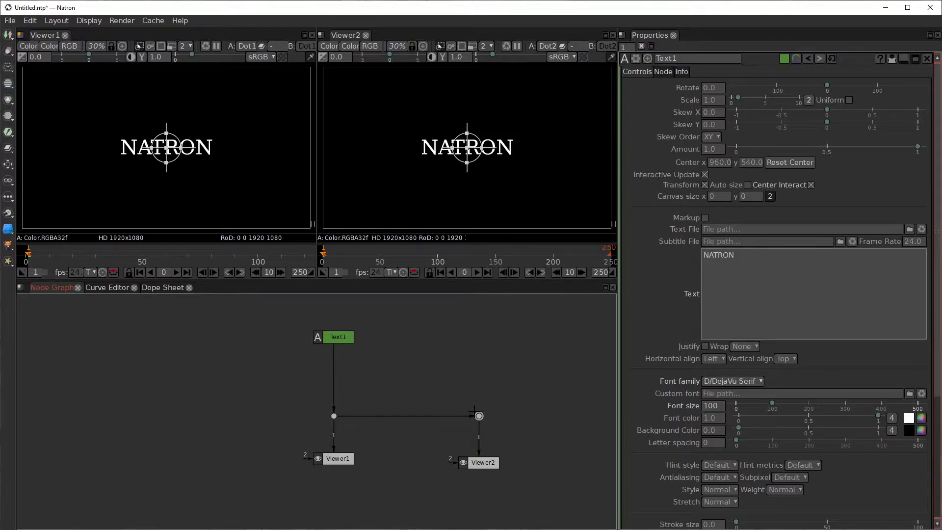
{"action": "key", "text": "Tab"}
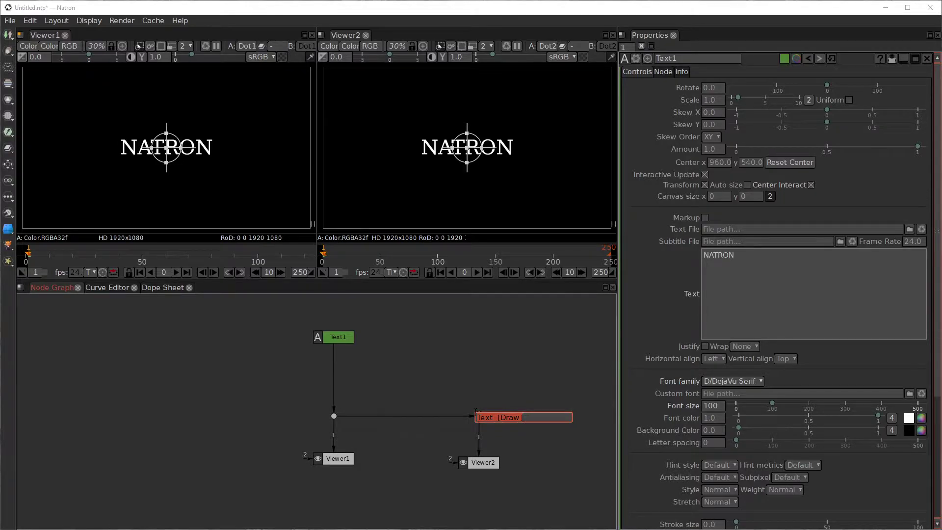
{"action": "type", "text": "wAVE"}
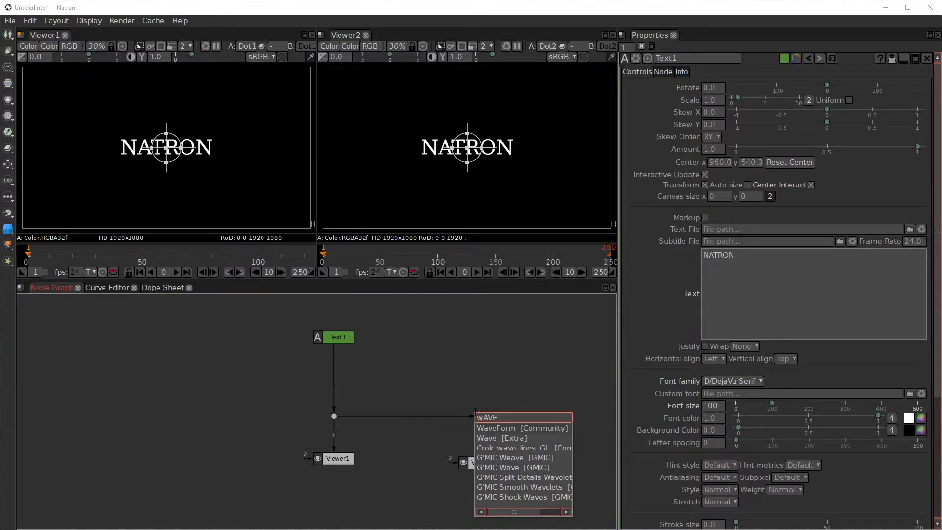
{"action": "left_click", "coordinate": [529, 428]}
{"action": "key", "text": "Return"}
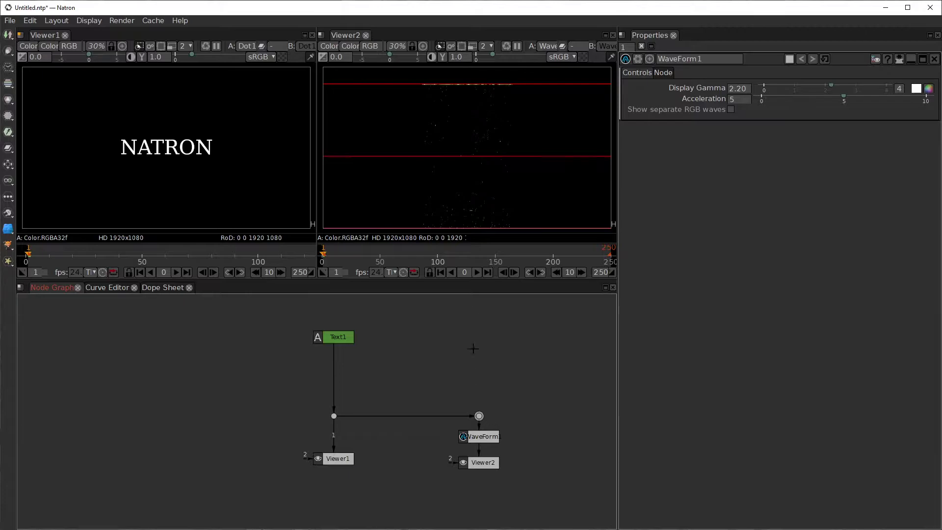
{"action": "left_click_drag", "start_coordinate": [480, 462], "coordinate": [479, 485]}
- Insert a Multiply [Color] node between the WaveForm node and Viewer2, and raise its value to brighten the waveform
{"action": "left_click", "coordinate": [480, 436]}
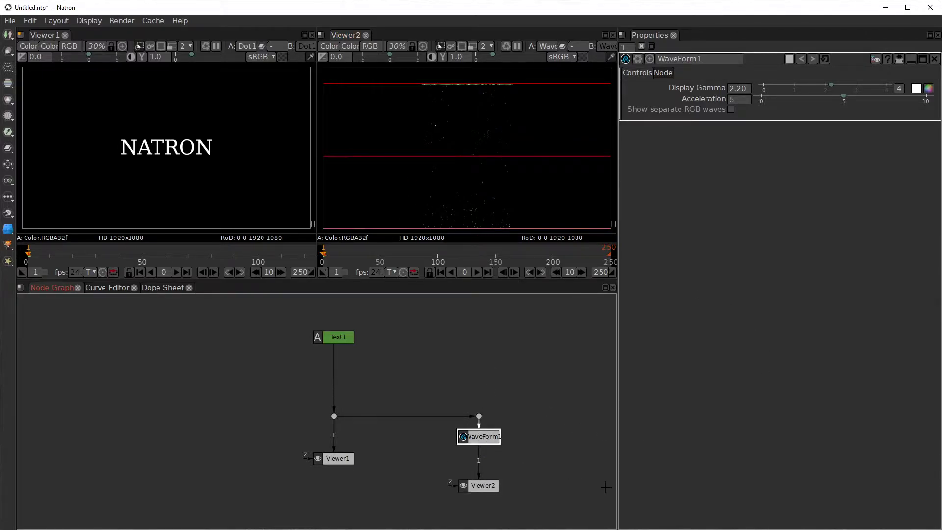
{"action": "key", "text": "Tab"}
{"action": "type", "text": "mul"}
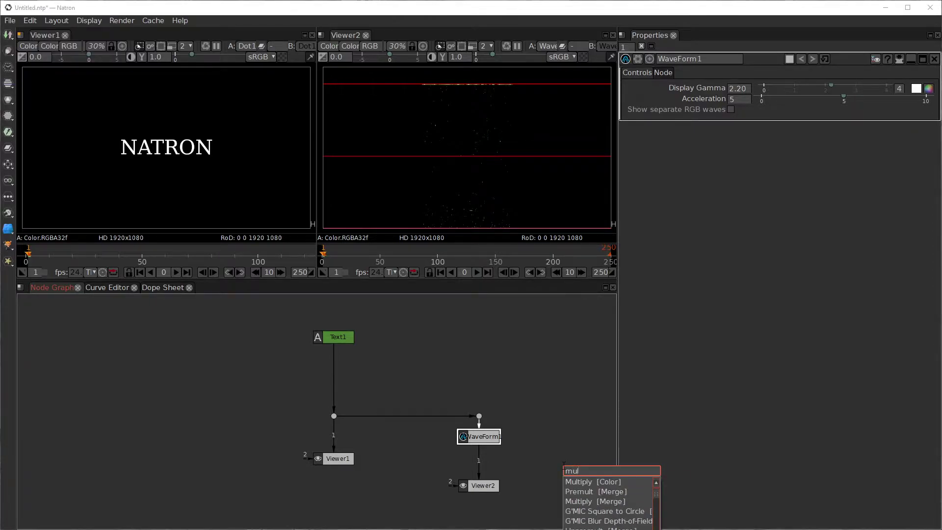
{"action": "left_click", "coordinate": [593, 481]}
{"action": "left_click_drag", "start_coordinate": [757, 95], "coordinate": [929, 105]}
{"action": "double_click", "coordinate": [682, 100]}
{"action": "type", "text": "1732"}
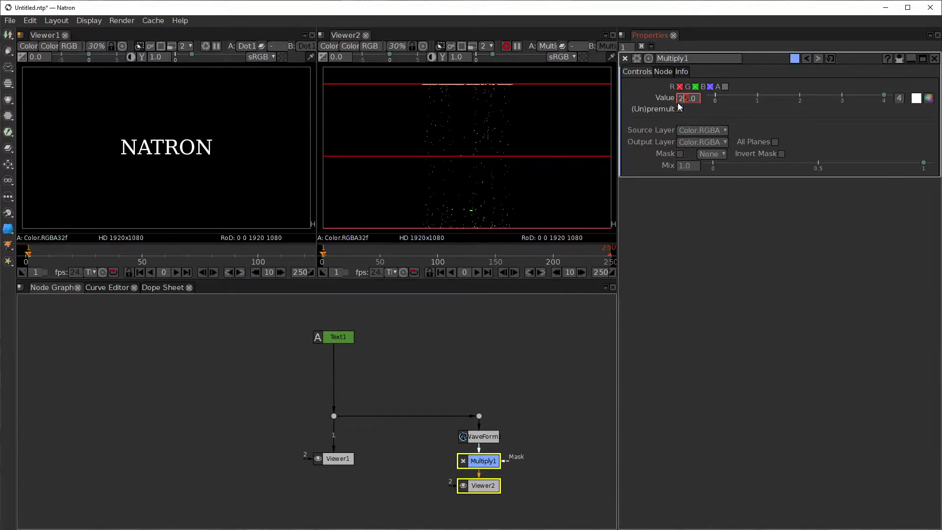
- Set the WaveForm node's Display Gamma to 1
{"action": "left_click", "coordinate": [485, 436]}
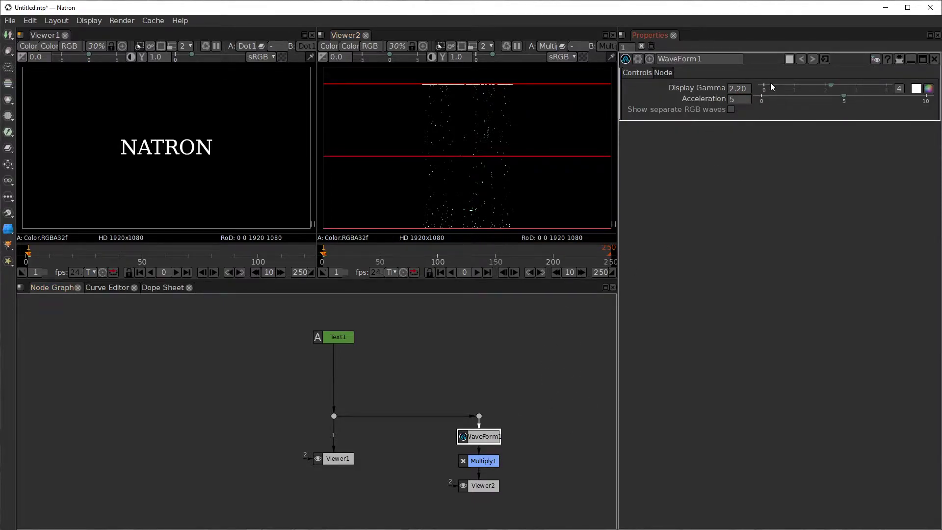
{"action": "double_click", "coordinate": [740, 89]}
{"action": "type", "text": "1"}
{"action": "key", "text": "Return"}
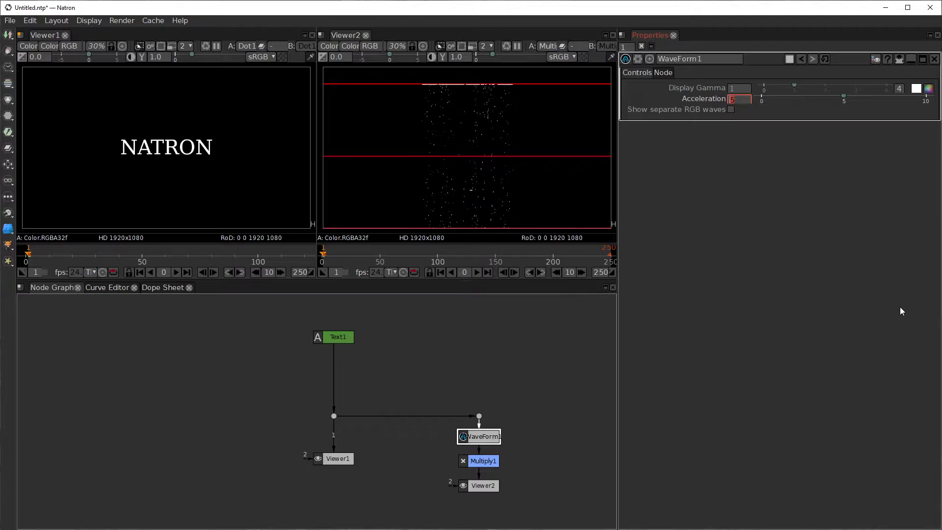
- Set the WaveForm node's Acceleration to 2
{"action": "key", "text": "Return"}
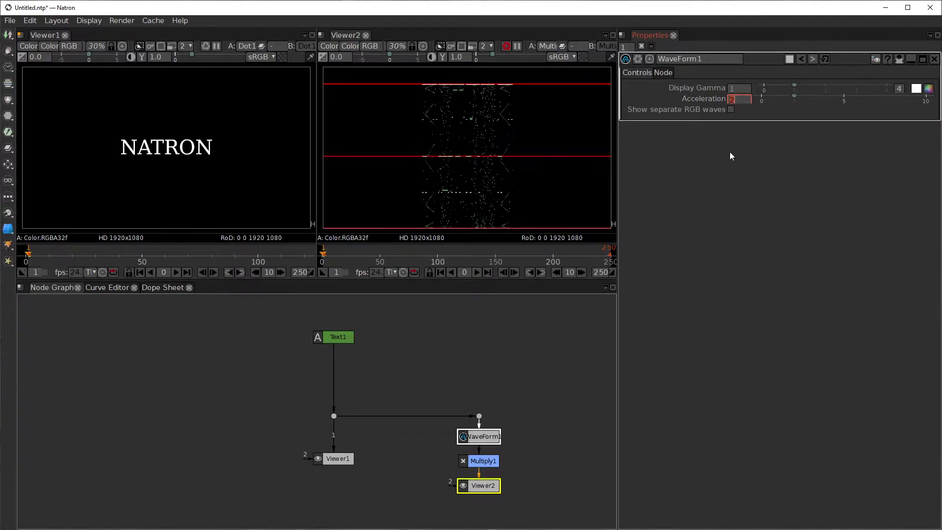
{"action": "left_click", "coordinate": [515, 390]}
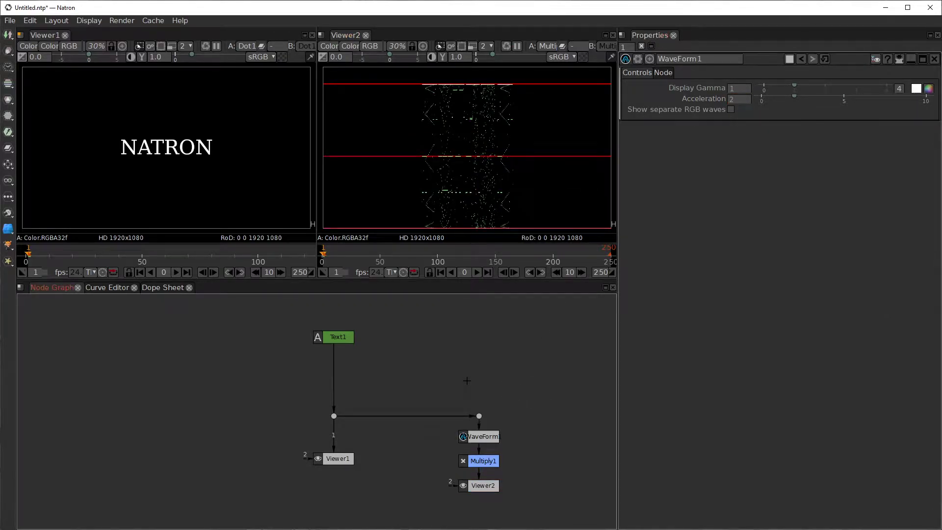
- Insert a Crok_emboss_GL [Community] node right after the Text node and check the embossed title enlarged in Viewer1
{"action": "left_click", "coordinate": [332, 338]}
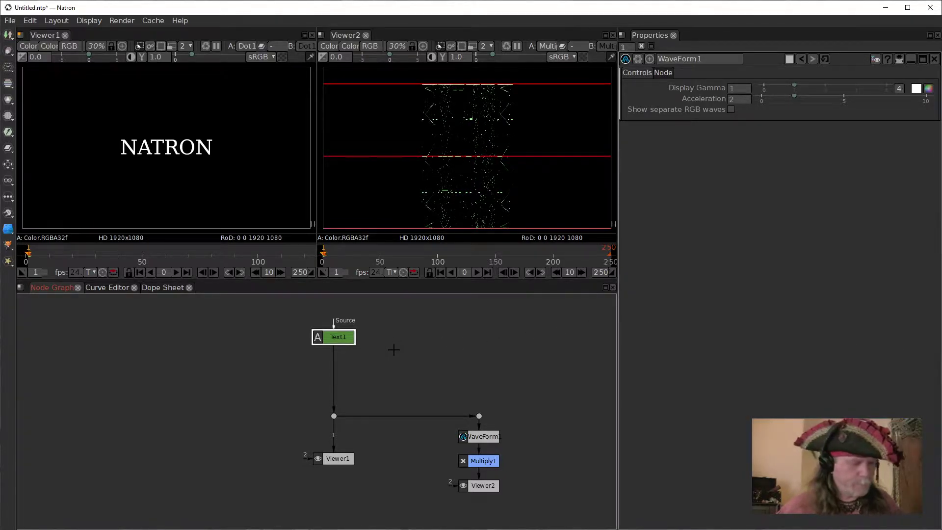
{"action": "key", "text": "Tab"}
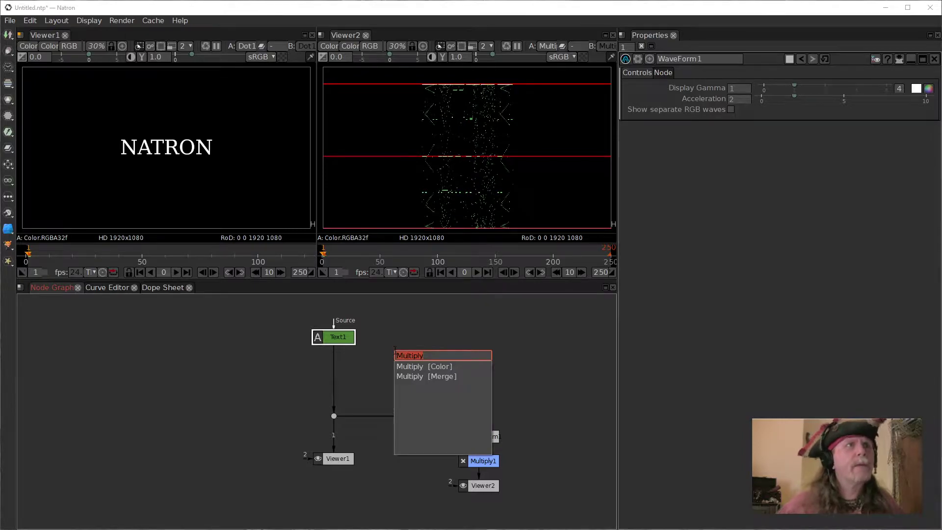
{"action": "type", "text": "embo"}
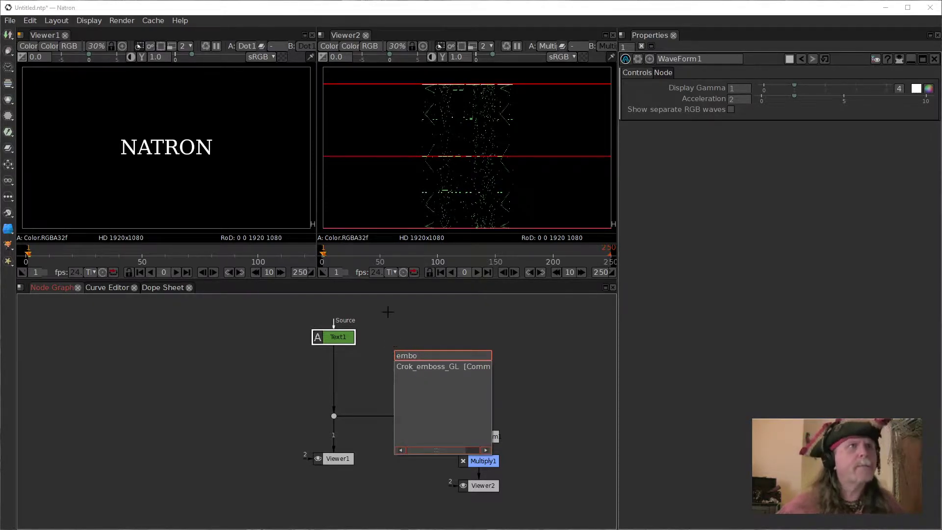
{"action": "left_click", "coordinate": [431, 364]}
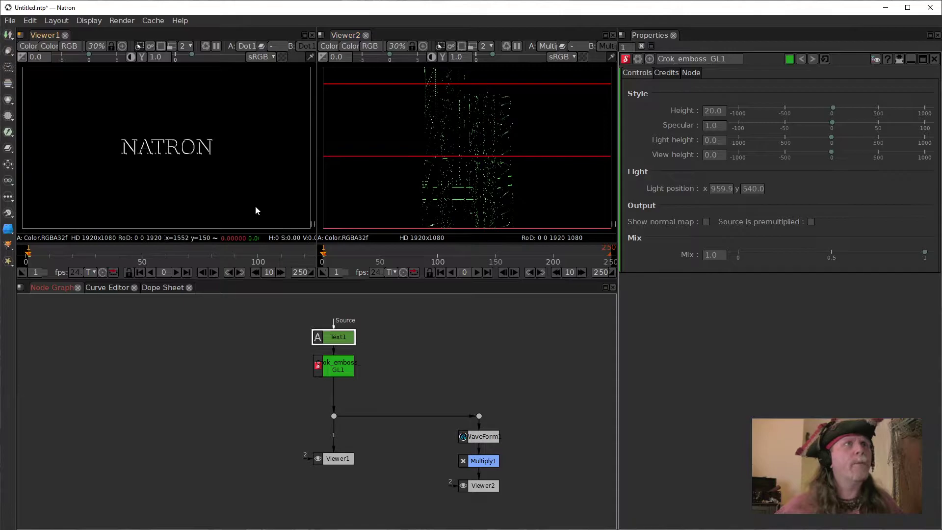
{"action": "key", "text": "space"}
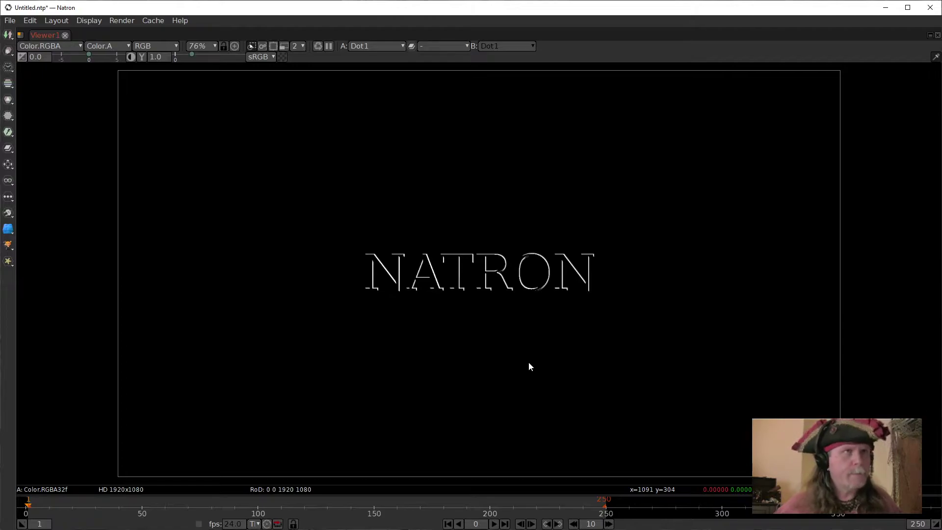
{"action": "key", "text": "space"}
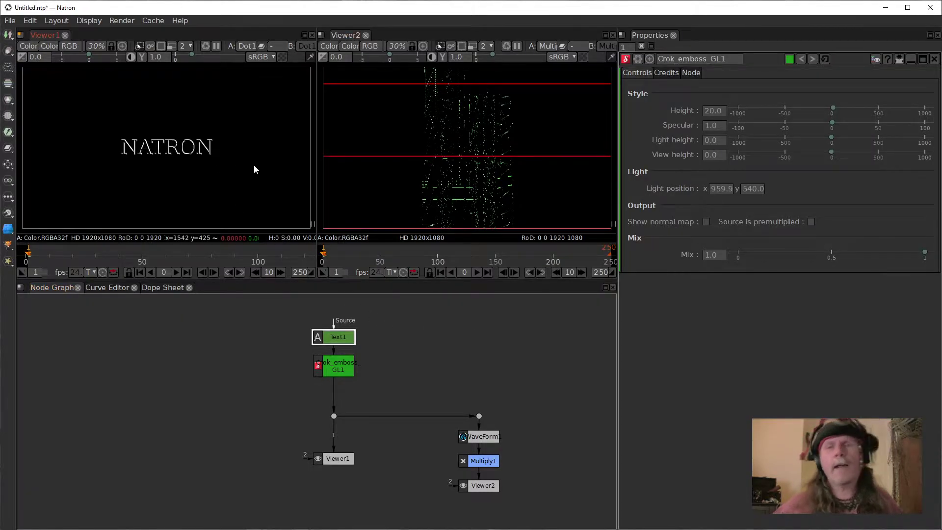
{"action": "key", "text": "space"}
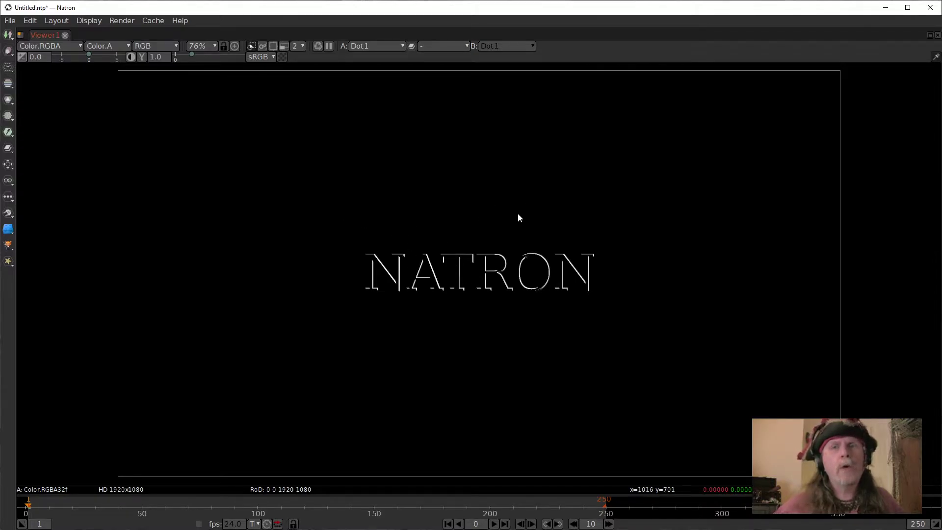
{"action": "key", "text": "space"}
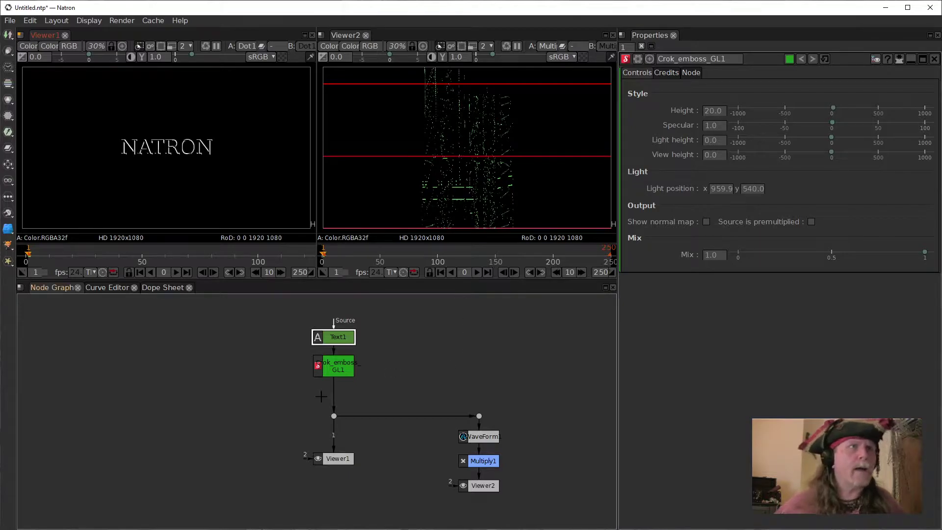
- Try a Height of 390 on the emboss node, inspect the title's edges in Viewer1, and reset Height to its default
{"action": "left_click", "coordinate": [335, 371]}
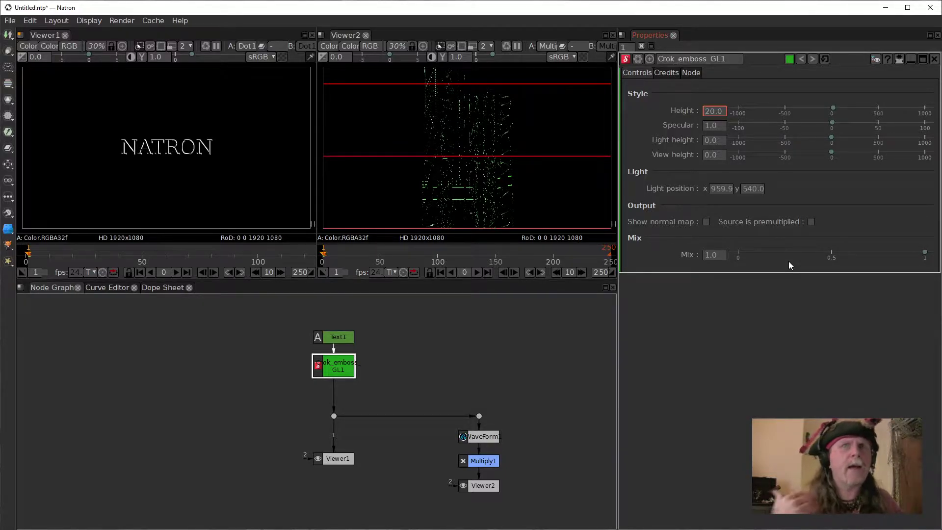
{"action": "left_click", "coordinate": [702, 111]}
{"action": "type", "text": "7"}
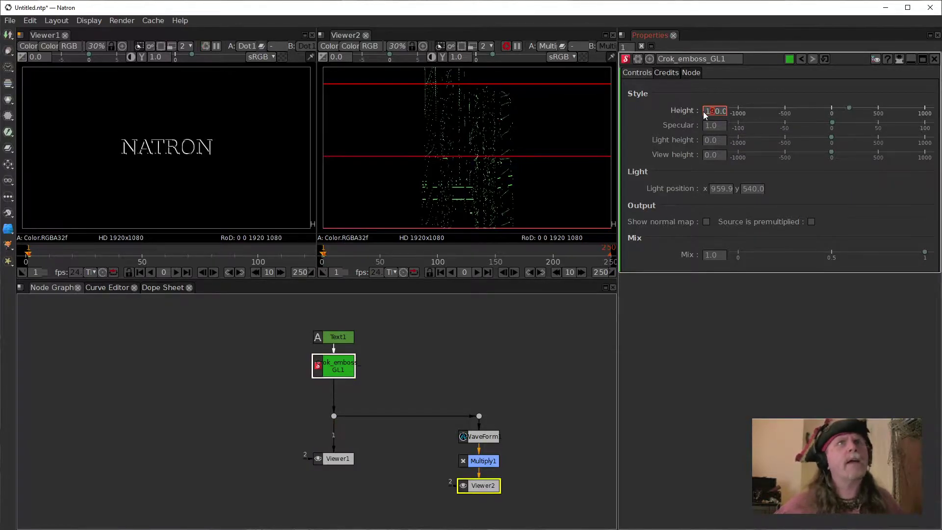
{"action": "scroll", "coordinate": [703, 111], "scroll_direction": "up", "scroll_amount": 2}
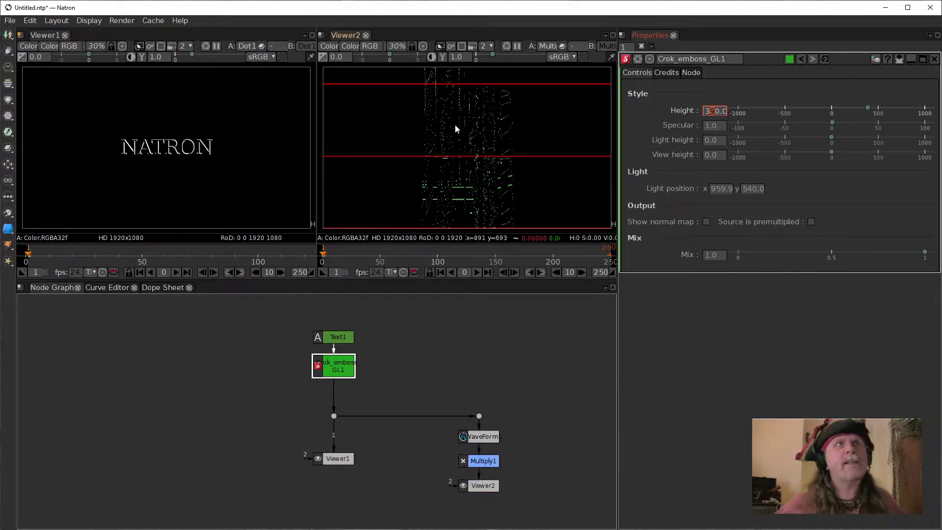
{"action": "scroll", "coordinate": [187, 172], "scroll_direction": "up", "scroll_amount": 3}
{"action": "left_click_drag", "start_coordinate": [187, 171], "coordinate": [222, 196]}
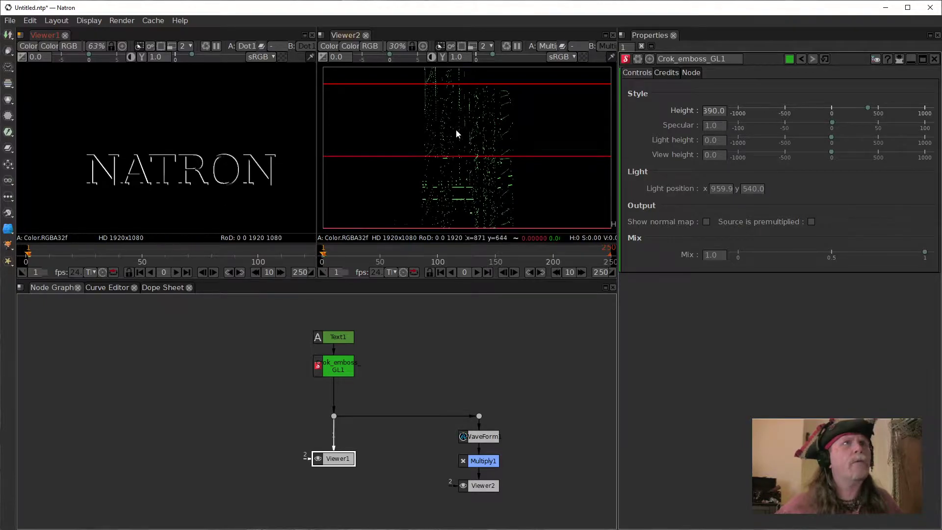
{"action": "right_click", "coordinate": [709, 110]}
{"action": "left_click", "coordinate": [732, 144]}
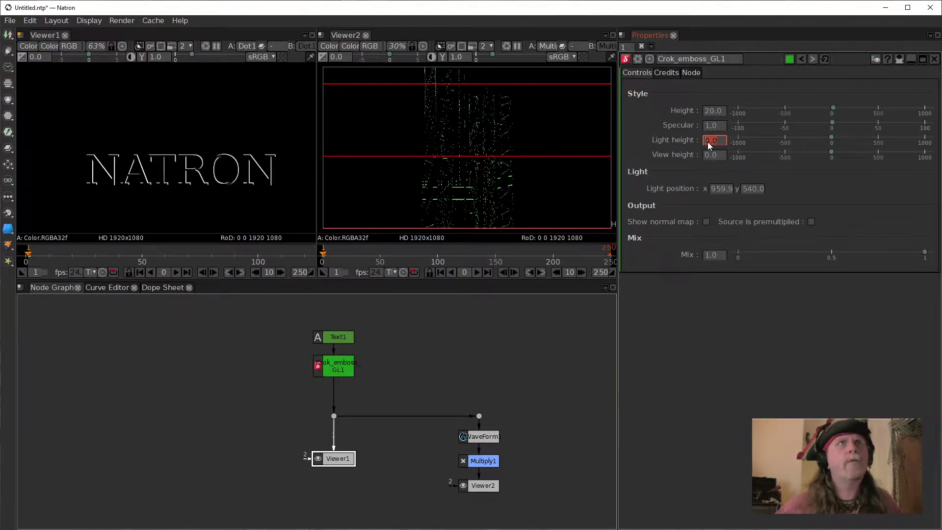
- Try out higher Light height values on the emboss node, from 14 up to 494
{"action": "type", "text": "14"}
{"action": "key", "text": "Return"}
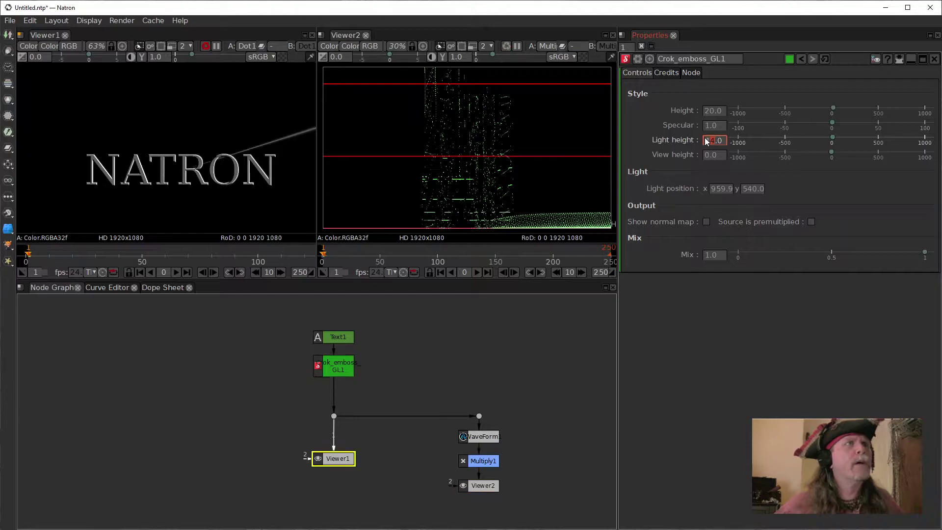
{"action": "scroll", "coordinate": [706, 141], "scroll_direction": "up", "scroll_amount": 2}
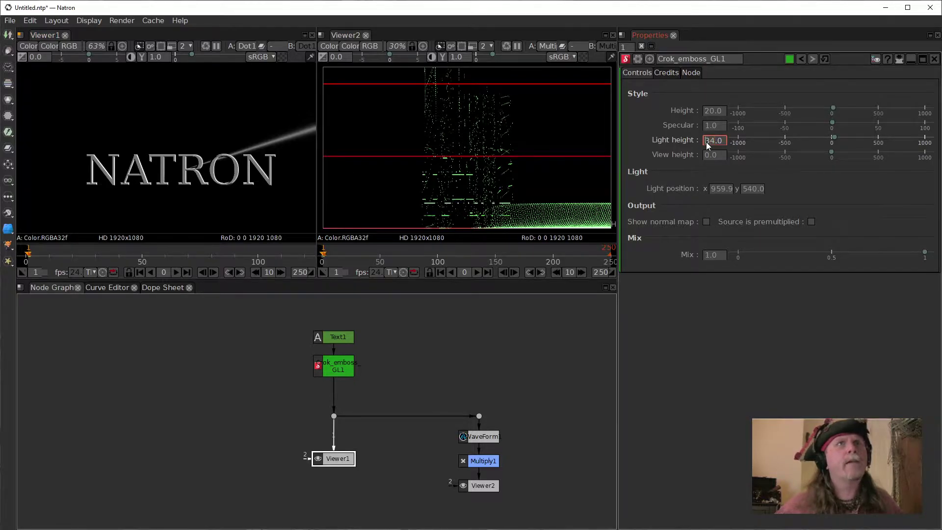
{"action": "type", "text": "4"}
{"action": "key", "text": "Up"}
{"action": "key", "text": "Up"}
{"action": "key", "text": "Up"}
{"action": "key", "text": "Up"}
{"action": "key", "text": "Up"}
{"action": "key", "text": "Up"}
{"action": "key", "text": "Up"}
{"action": "key", "text": "Up"}
{"action": "key", "text": "Up"}
{"action": "key", "text": "Up"}
{"action": "key", "text": "Up"}
{"action": "key", "text": "Up"}
{"action": "key", "text": "Up"}
{"action": "key", "text": "Up"}
{"action": "key", "text": "Up"}
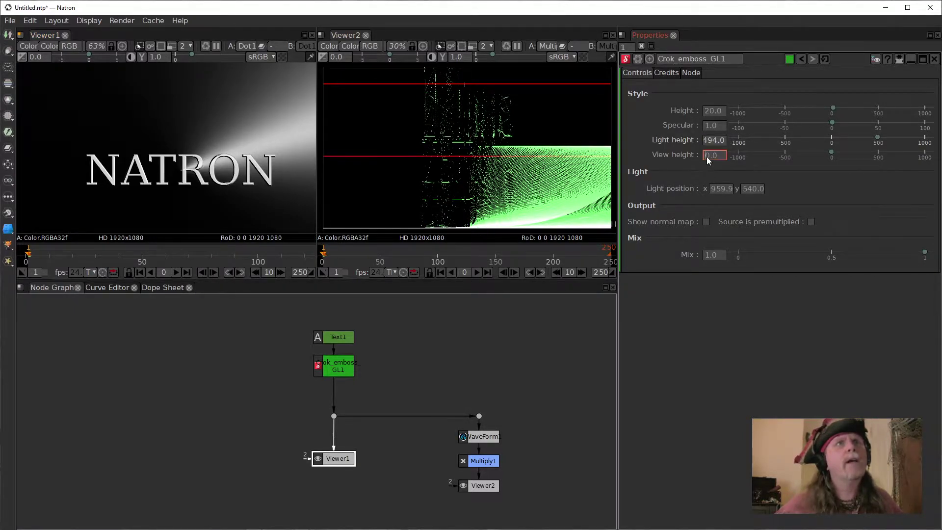
- Set the emboss node's View height to -1 and reset its Light height to the default
{"action": "scroll", "coordinate": [705, 157], "scroll_direction": "up", "scroll_amount": 1}
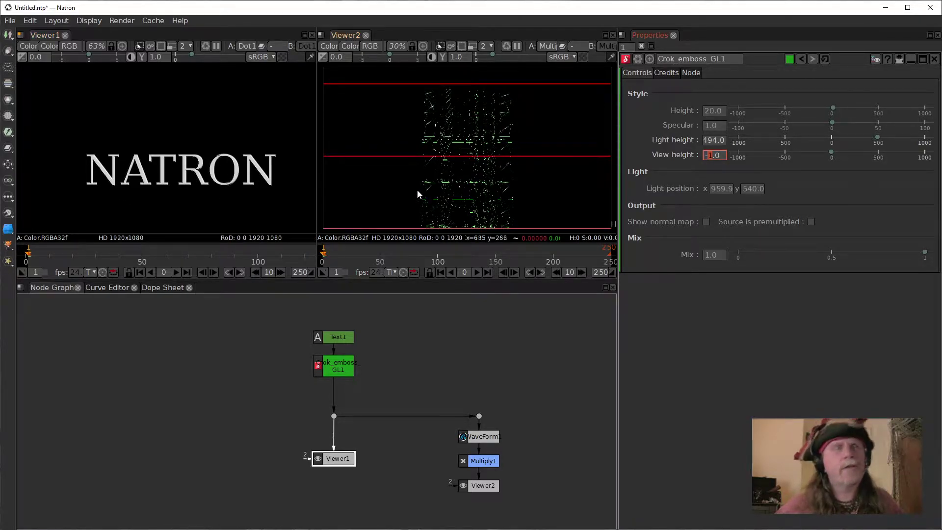
{"action": "right_click", "coordinate": [705, 142]}
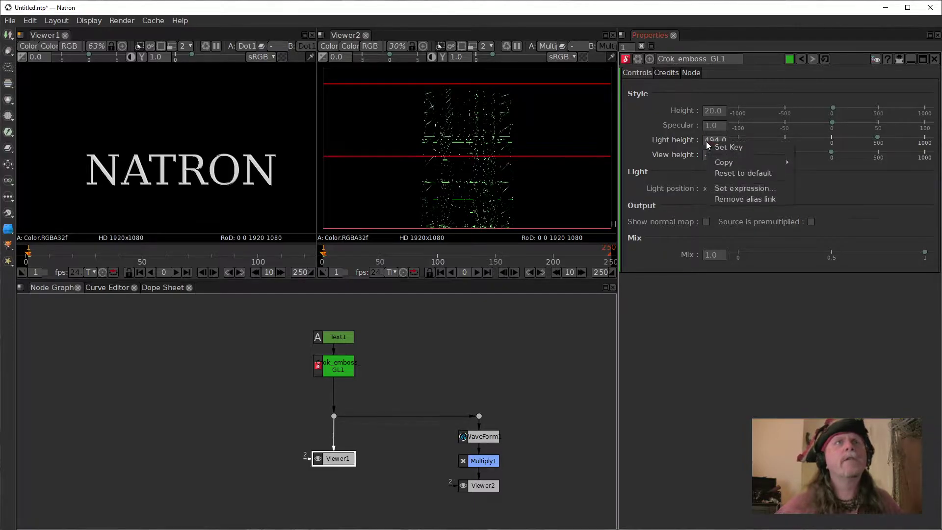
{"action": "left_click", "coordinate": [731, 173]}
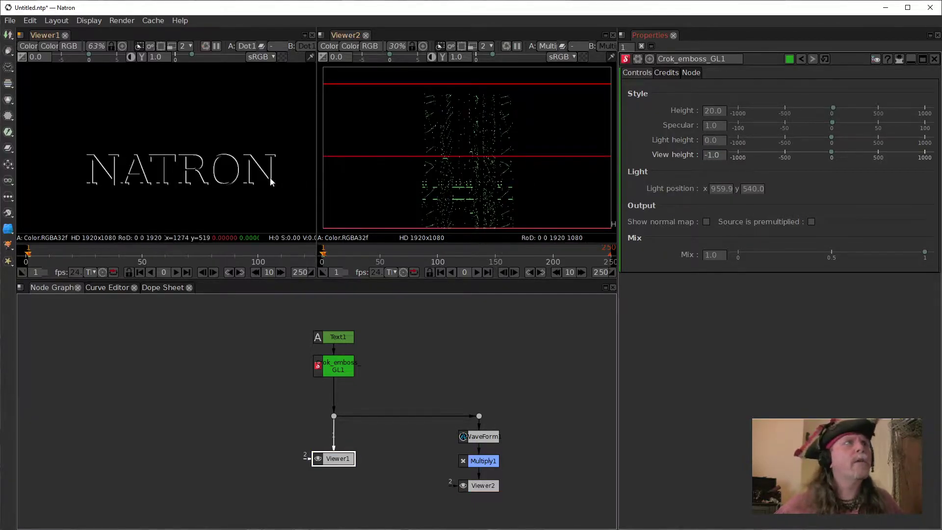
- Replace NATRON in the Text node with the single letter I
{"action": "double_click", "coordinate": [336, 339]}
{"action": "left_click", "coordinate": [752, 279]}
{"action": "double_click", "coordinate": [733, 255]}
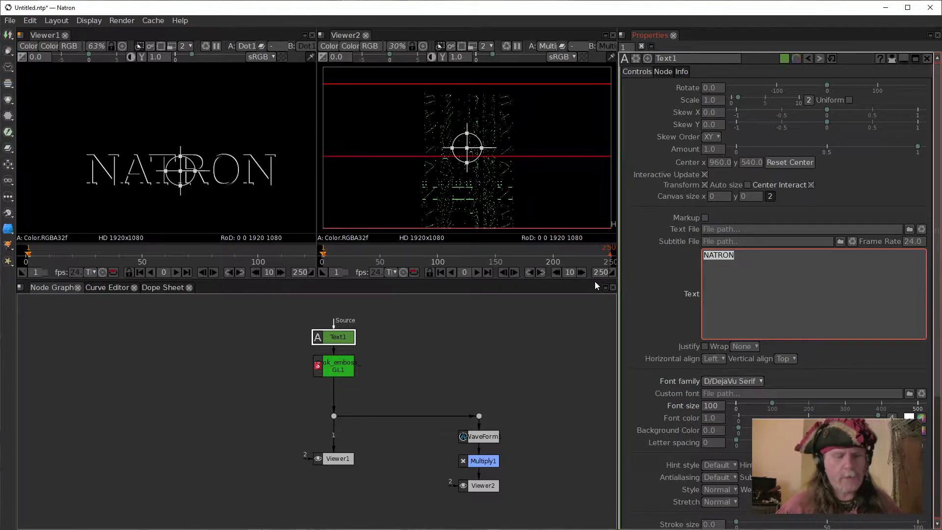
{"action": "key", "text": "BackSpace"}
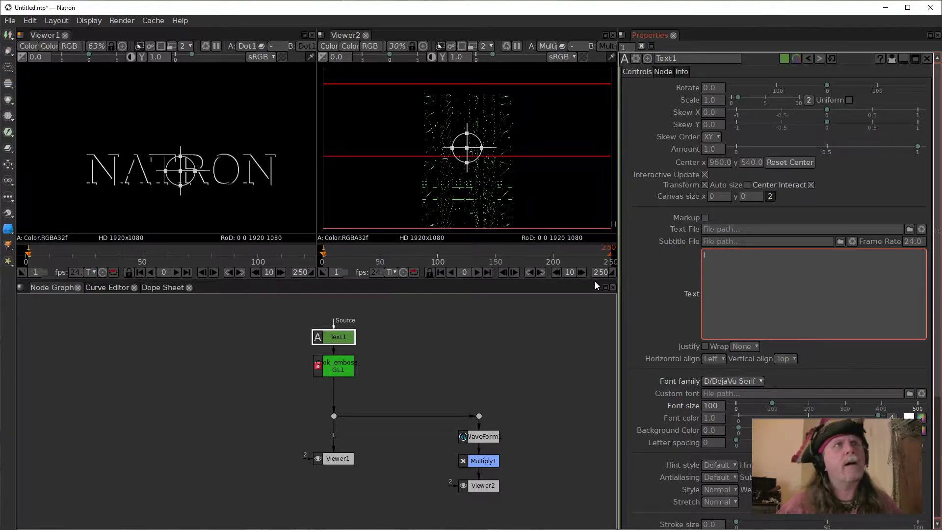
{"action": "key", "text": "Return"}
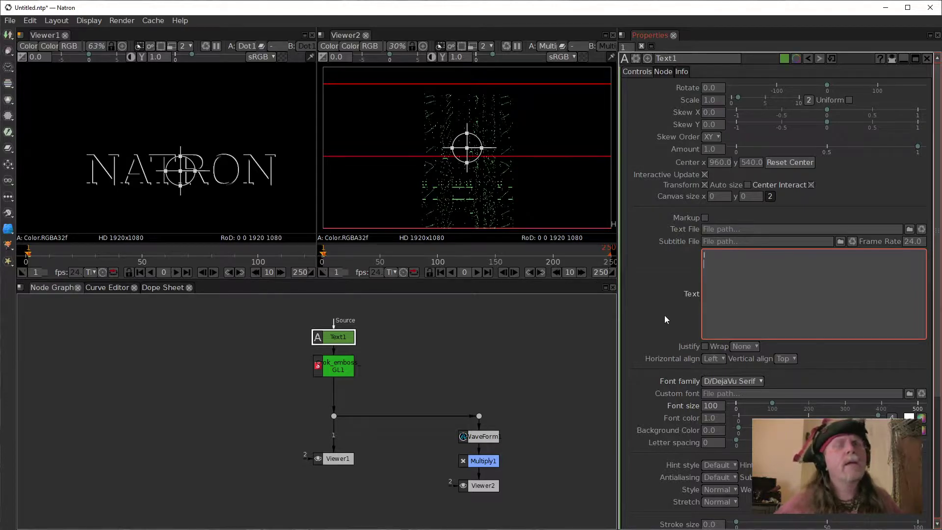
{"action": "left_click", "coordinate": [414, 344]}
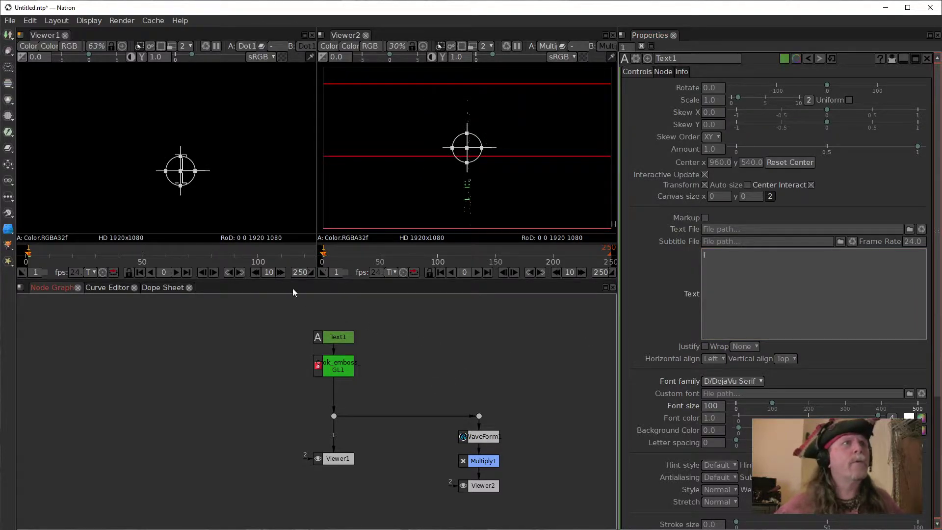
- Change the Text node's font family to DejaVu Sans
{"action": "left_click", "coordinate": [729, 386]}
{"action": "mouse_move", "coordinate": [727, 400]}
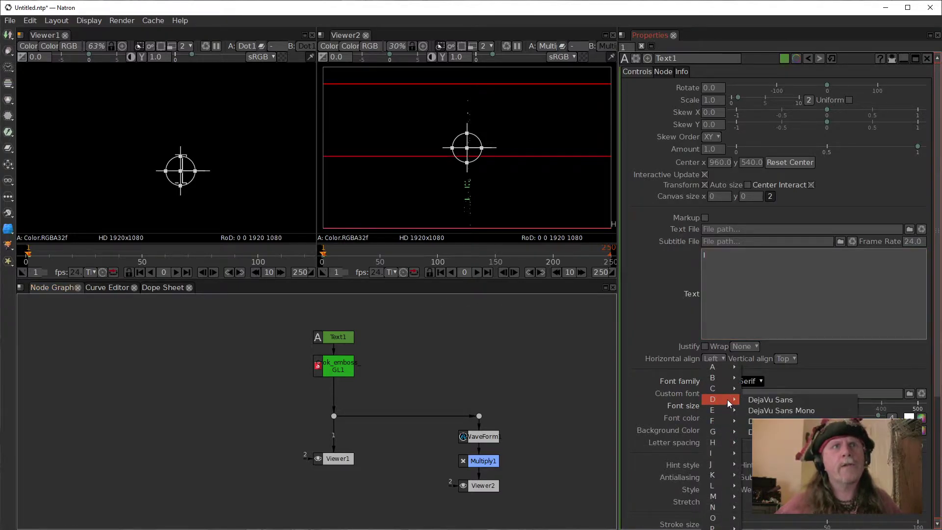
{"action": "left_click", "coordinate": [769, 400]}
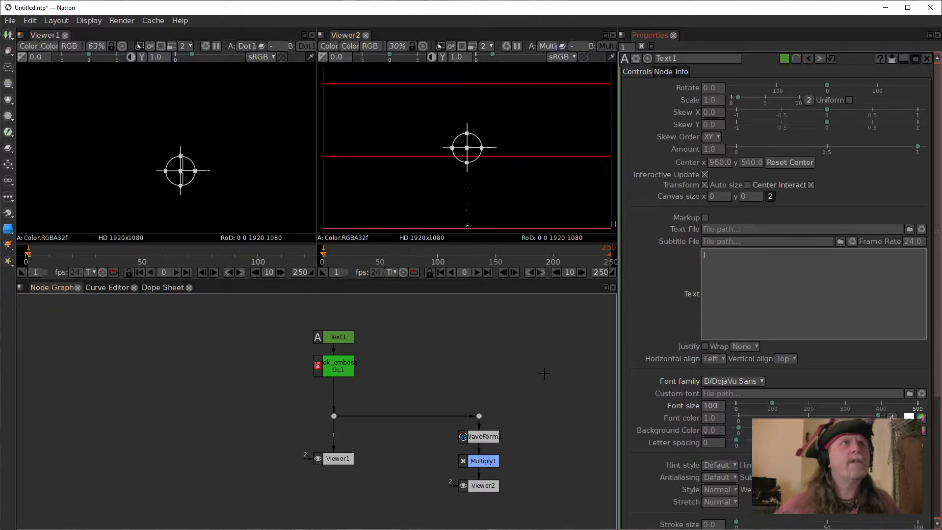
- Take the emboss node out of the chain so the Text node feeds the first dot directly, and park it beside the chain
{"action": "left_click", "coordinate": [345, 337]}
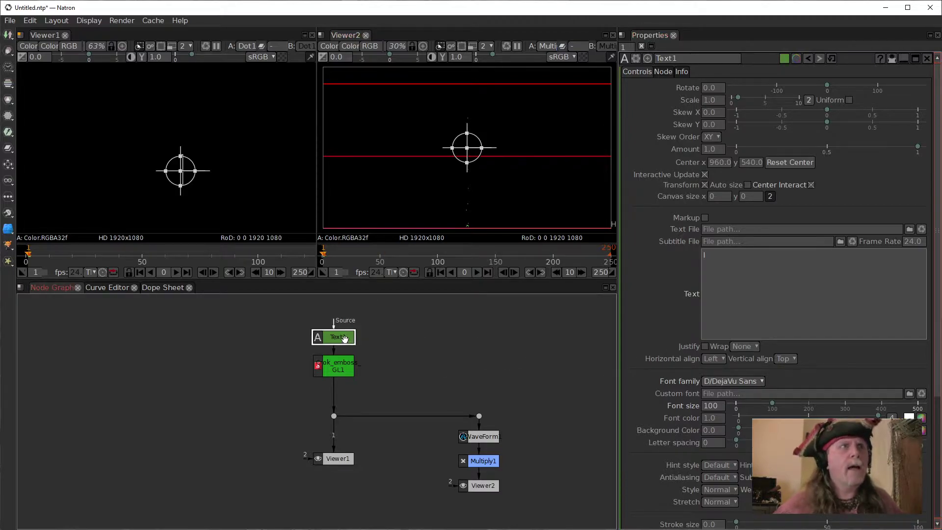
{"action": "left_click_drag", "start_coordinate": [338, 368], "coordinate": [333, 340]}
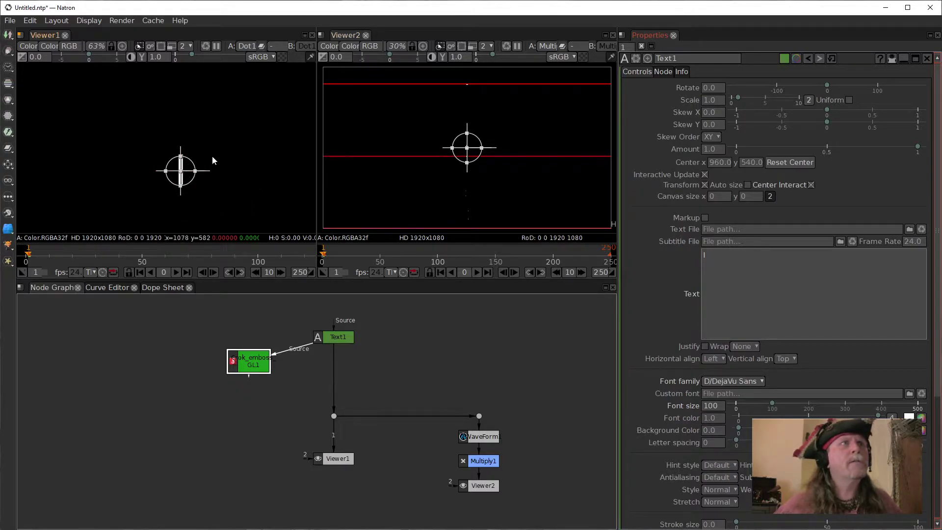
- Hide the overlays in both Viewer1 and Viewer2
{"action": "right_click", "coordinate": [219, 198]}
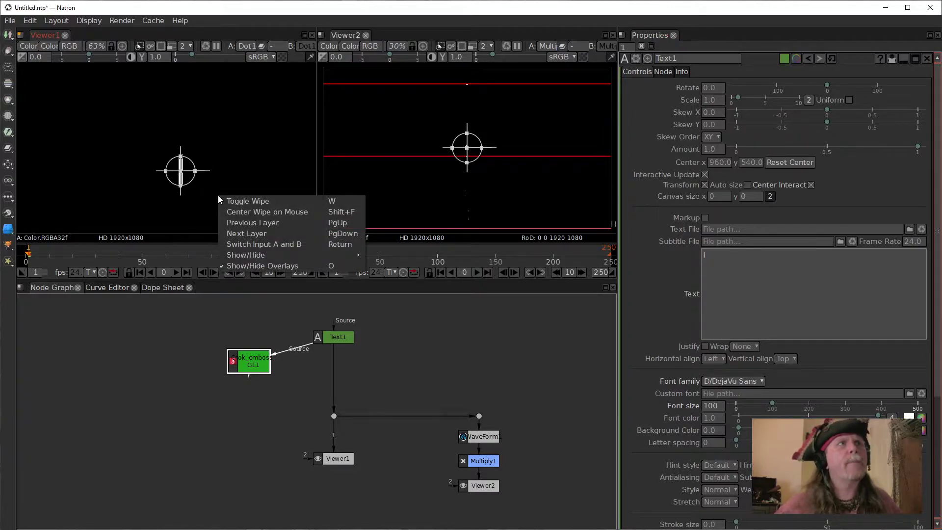
{"action": "left_click", "coordinate": [243, 265]}
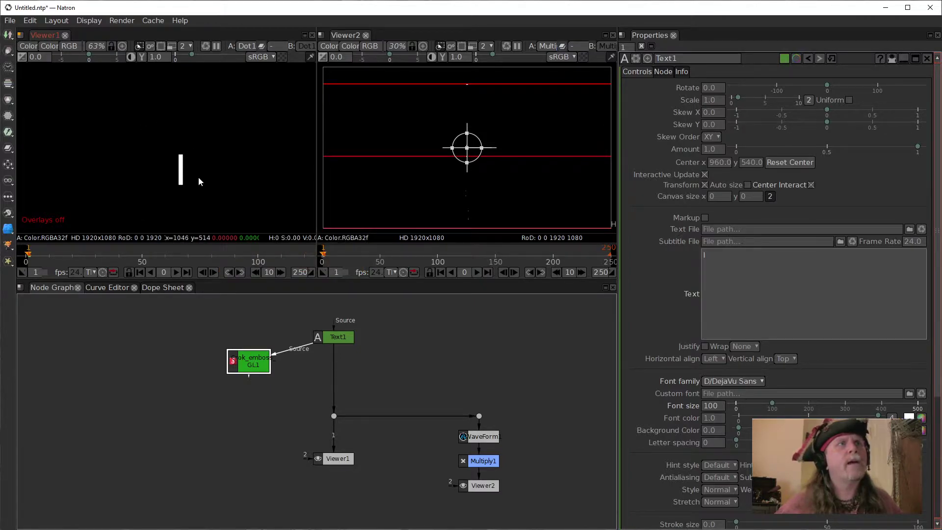
{"action": "right_click", "coordinate": [488, 194]}
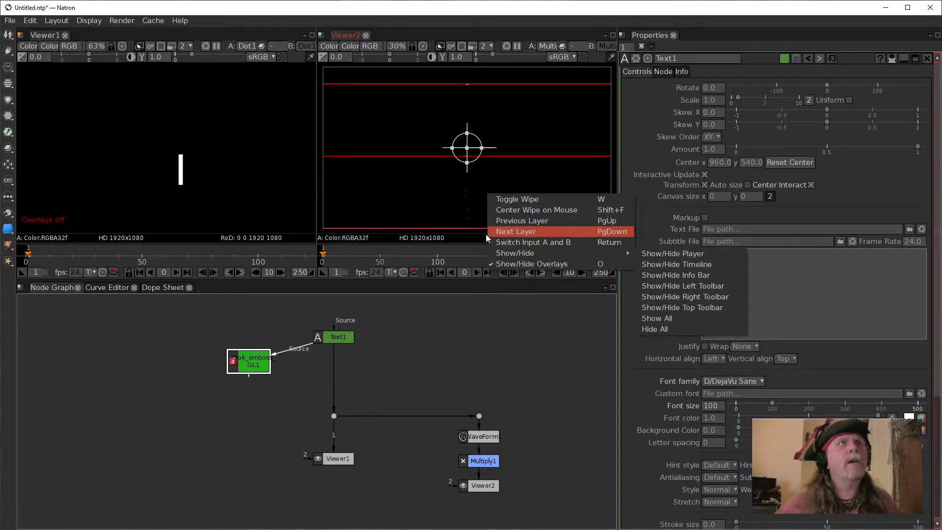
{"action": "mouse_move", "coordinate": [542, 258]}
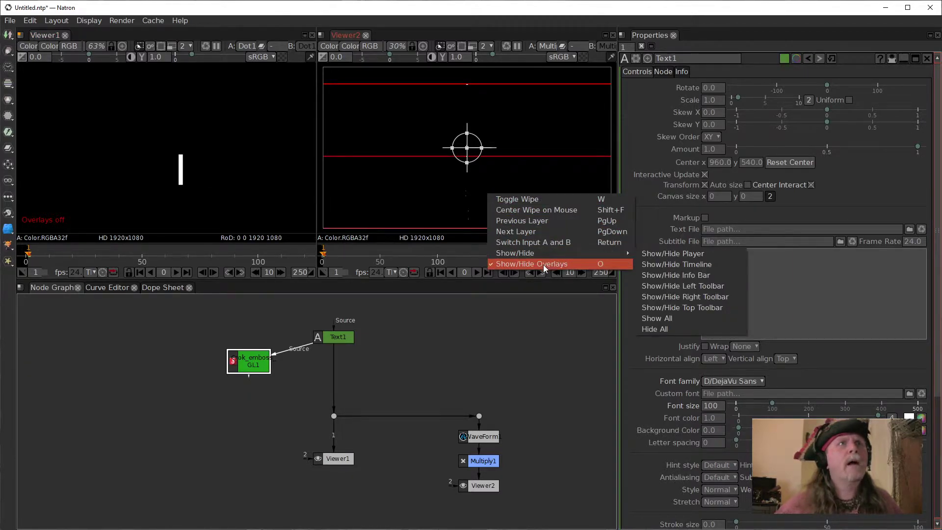
{"action": "left_click", "coordinate": [542, 267]}
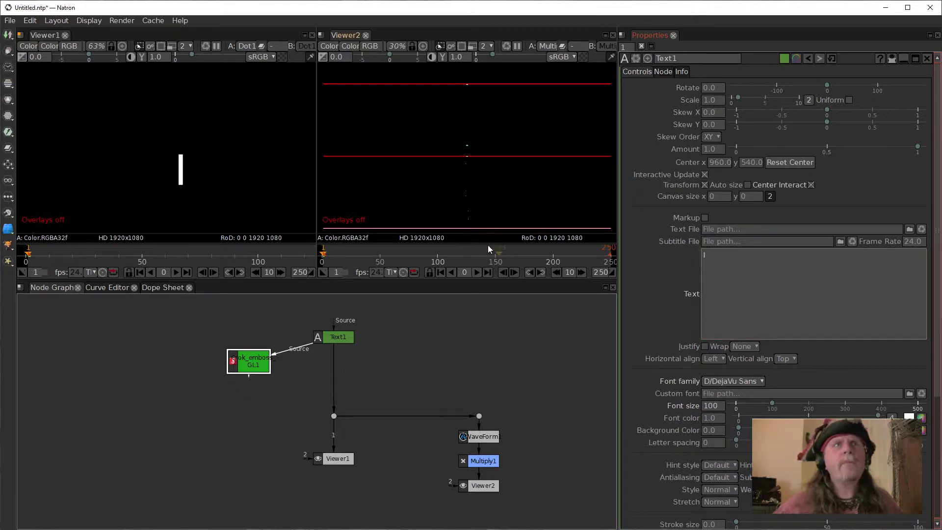
- Set the Text node's font size to 500
{"action": "double_click", "coordinate": [708, 406]}
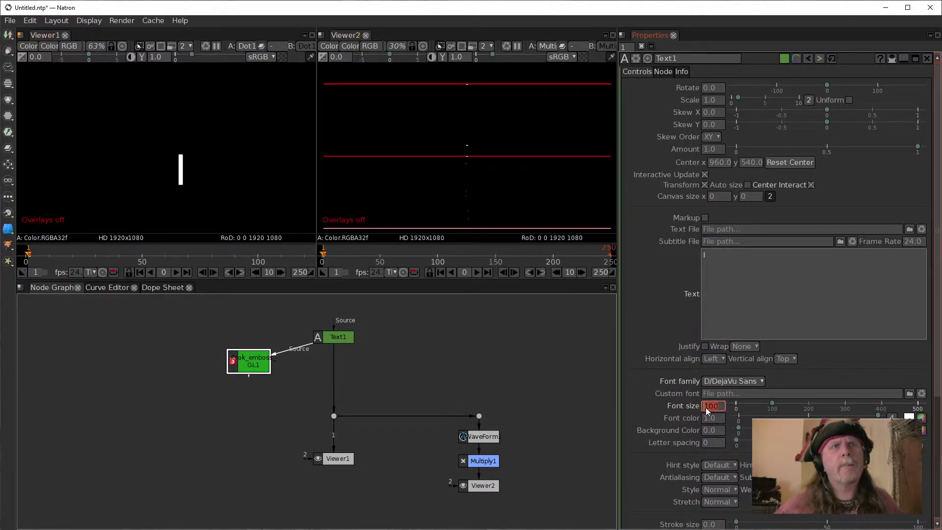
{"action": "type", "text": "500"}
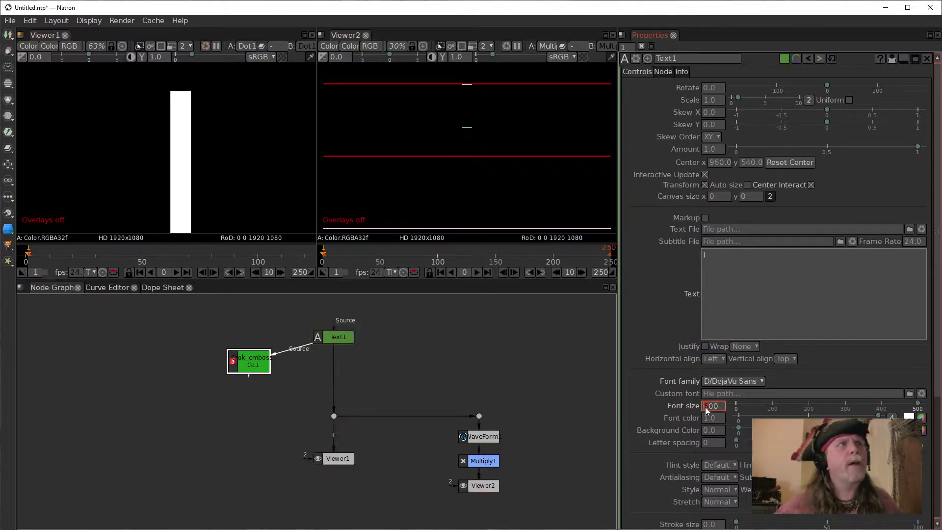
{"action": "key", "text": "Up"}
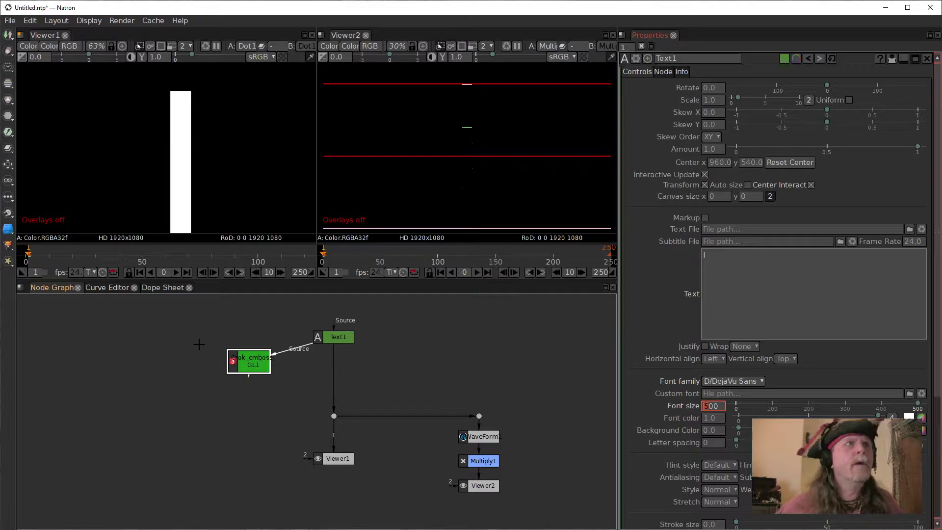
- Feed the first dot from the emboss node to preview its effect on the letter, and reconnect the dot to the Text node
{"action": "left_click_drag", "start_coordinate": [333, 377], "coordinate": [255, 361]}
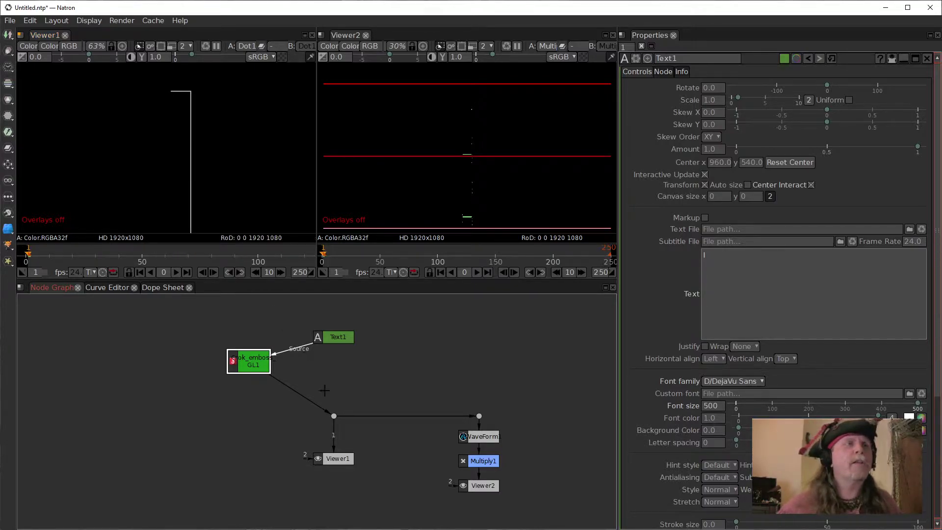
{"action": "left_click_drag", "start_coordinate": [290, 397], "coordinate": [343, 340]}
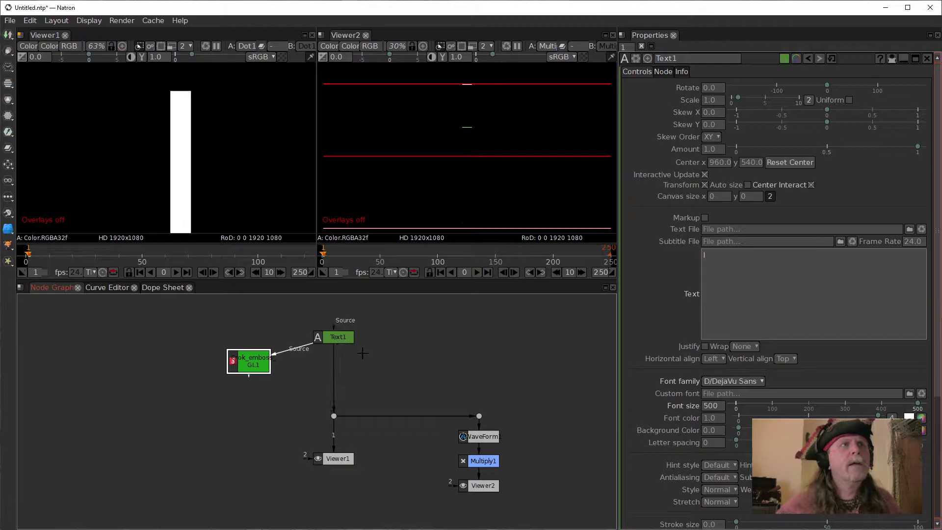
- Insert a Blur node directly after the Text node
{"action": "left_click", "coordinate": [338, 335]}
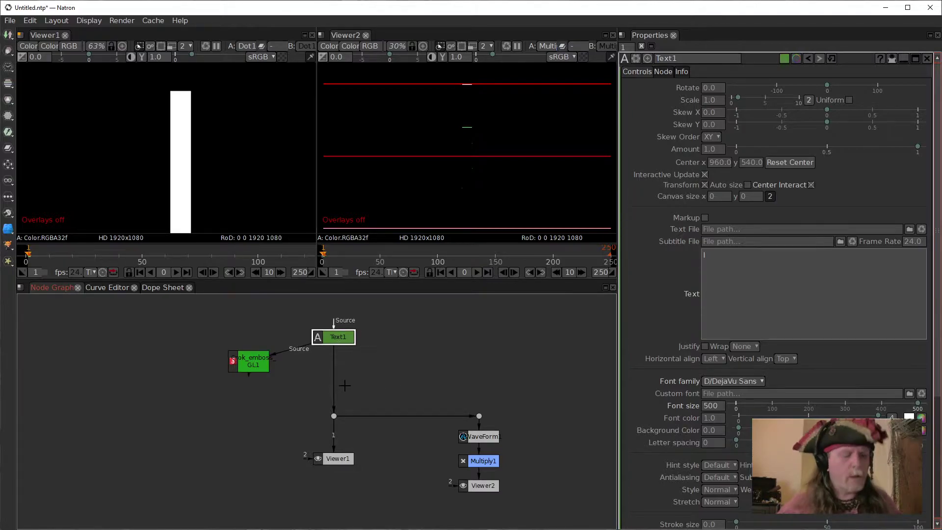
{"action": "key", "text": "Tab"}
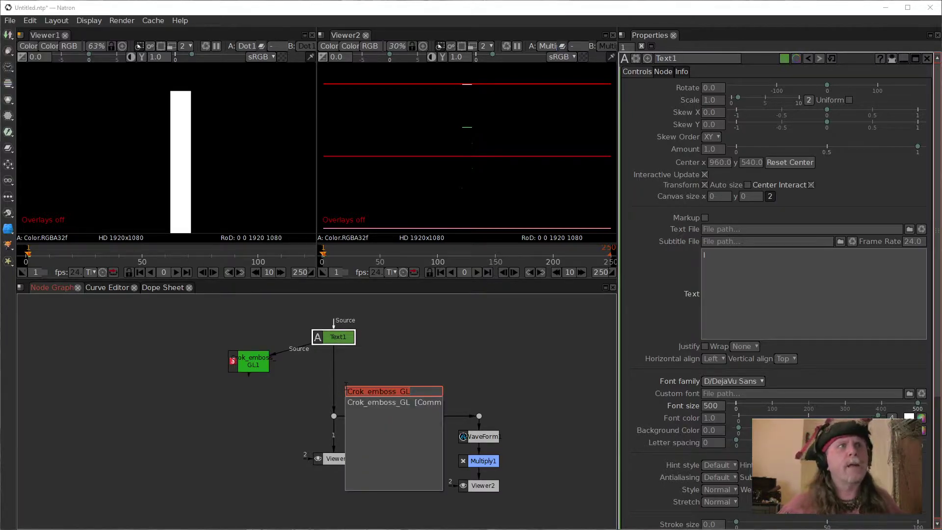
{"action": "type", "text": "blur"}
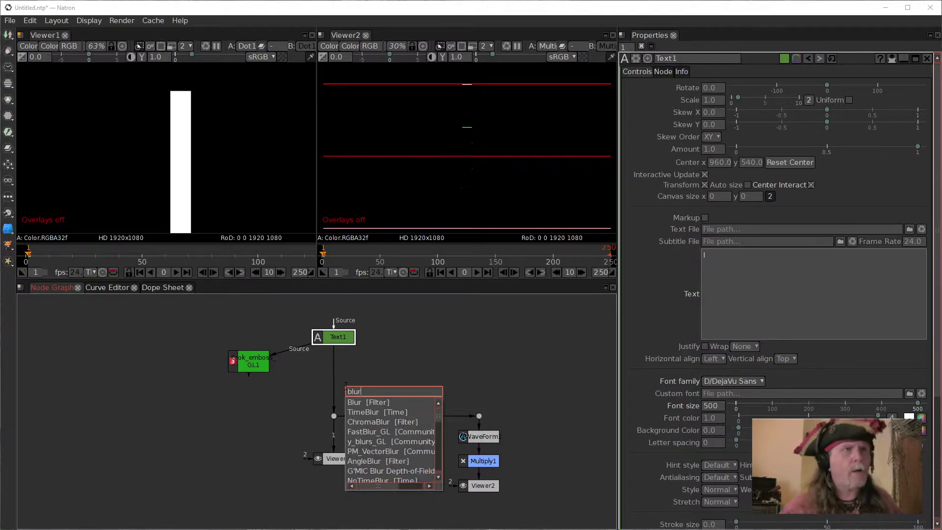
{"action": "key", "text": "Return"}
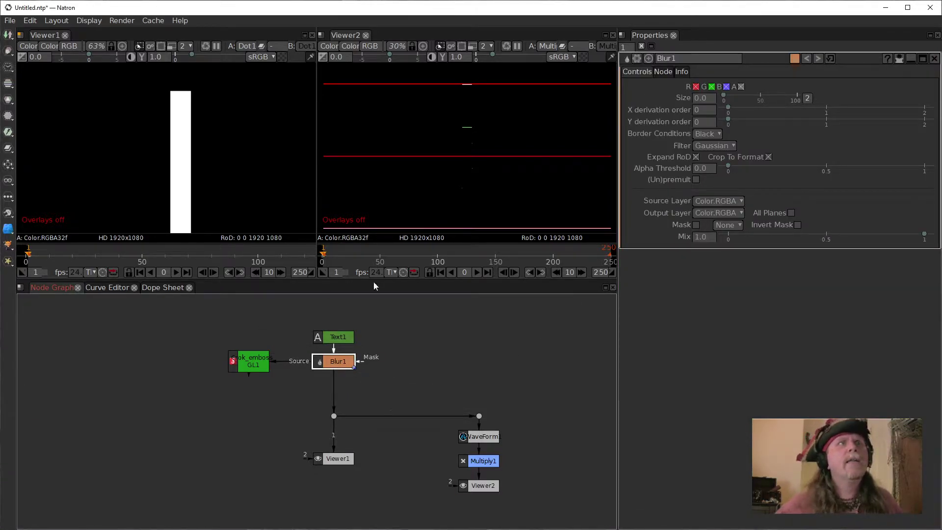
- Try small sizes on the Blur node and settle on a size of 25
{"action": "left_click", "coordinate": [697, 99]}
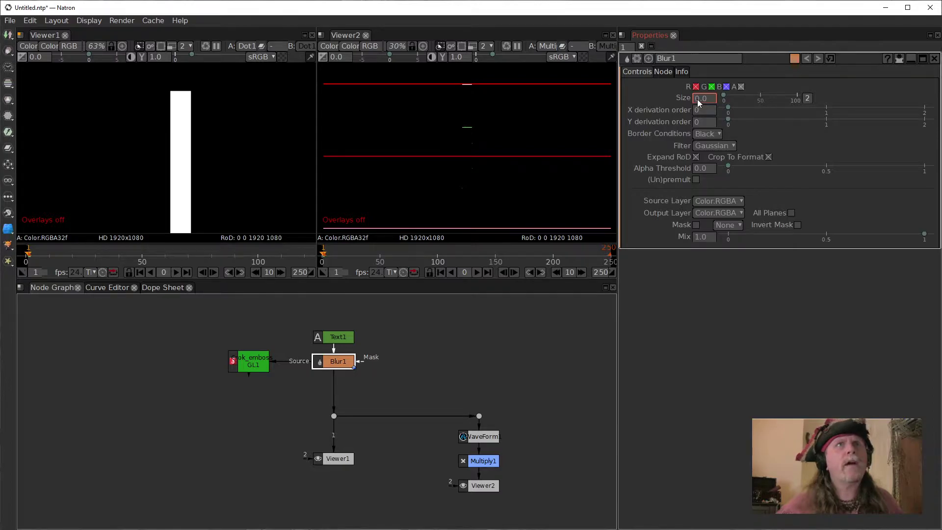
{"action": "type", "text": "1"}
{"action": "key", "text": "Return"}
{"action": "type", "text": "2"}
{"action": "key", "text": "Return"}
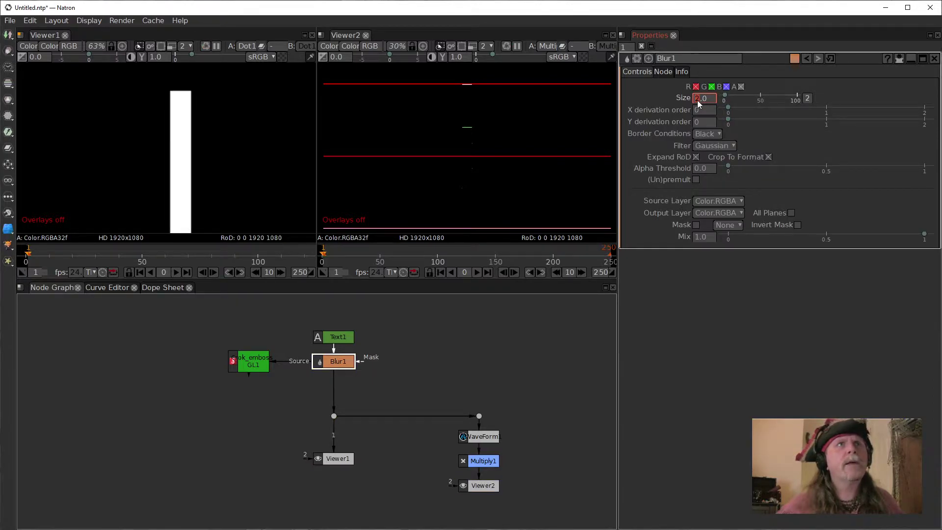
{"action": "scroll", "coordinate": [696, 100], "scroll_direction": "up", "scroll_amount": 6}
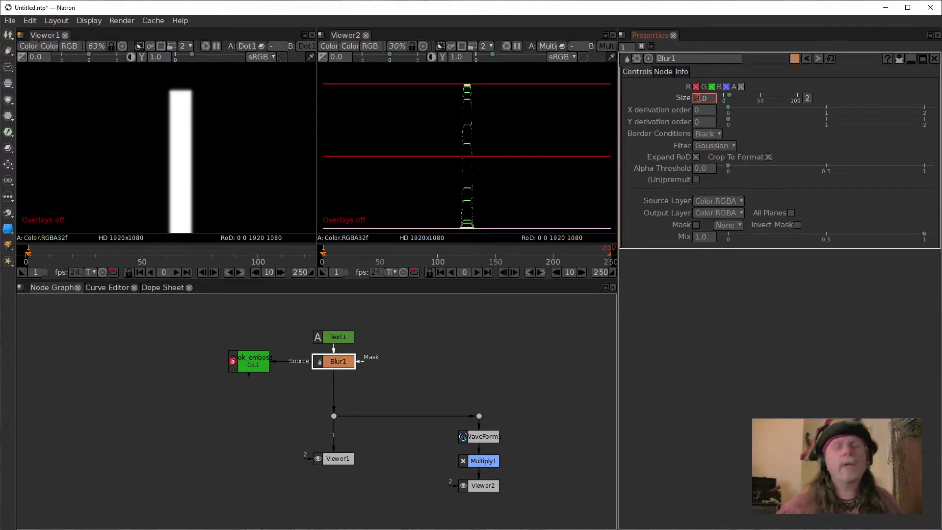
{"action": "type", "text": "25"}
{"action": "key", "text": "Return"}
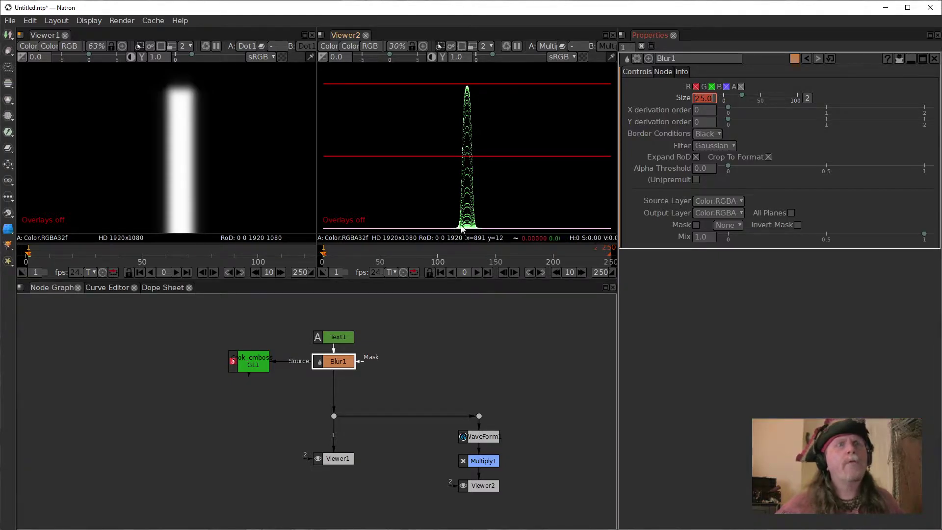
- Examine the base and peak of the blurred letter's waveform up close in Viewer2, and return to the full frame
{"action": "left_click_drag", "start_coordinate": [471, 193], "coordinate": [480, 164]}
{"action": "scroll", "coordinate": [471, 169], "scroll_direction": "up", "scroll_amount": 12}
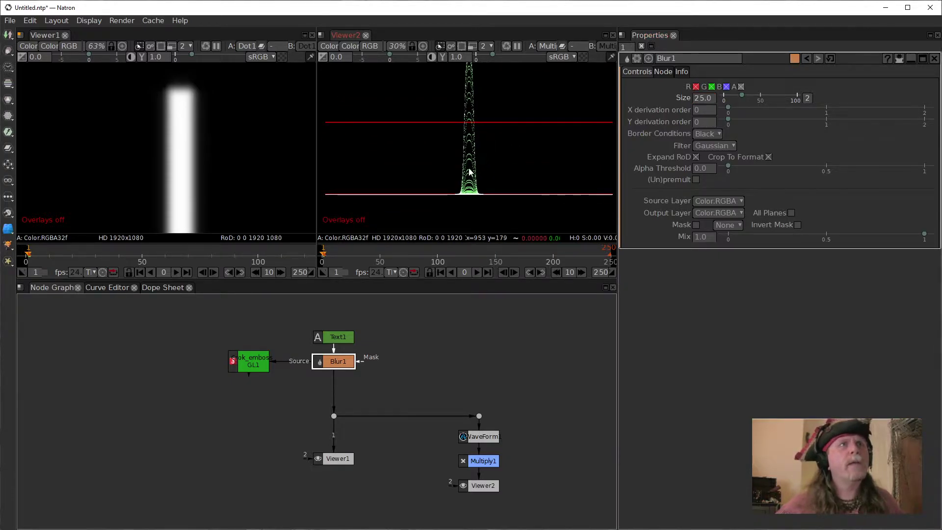
{"action": "scroll", "coordinate": [452, 222], "scroll_direction": "up", "scroll_amount": 8}
{"action": "left_click_drag", "start_coordinate": [453, 222], "coordinate": [471, 186]}
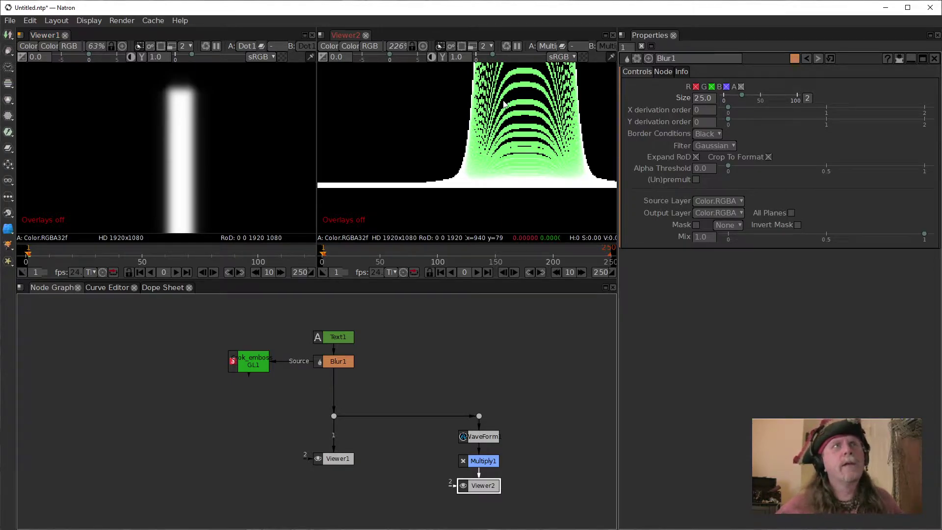
{"action": "scroll", "coordinate": [501, 105], "scroll_direction": "down", "scroll_amount": 6}
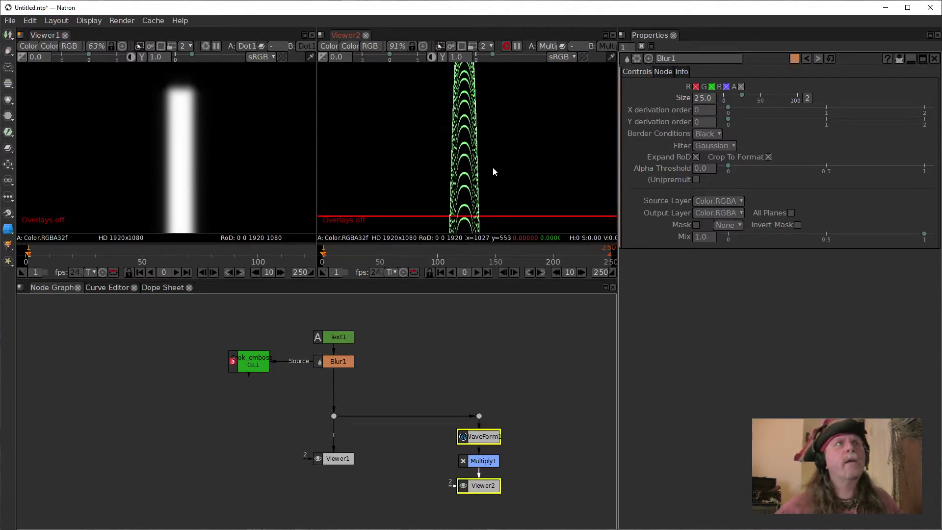
{"action": "scroll", "coordinate": [461, 155], "scroll_direction": "up", "scroll_amount": 4}
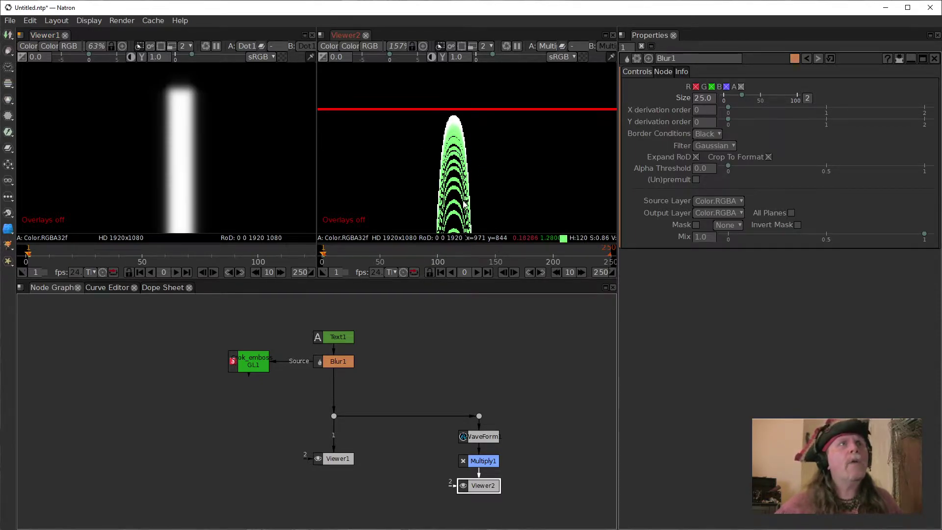
{"action": "left_click_drag", "start_coordinate": [465, 202], "coordinate": [468, 175]}
{"action": "key", "text": "f"}
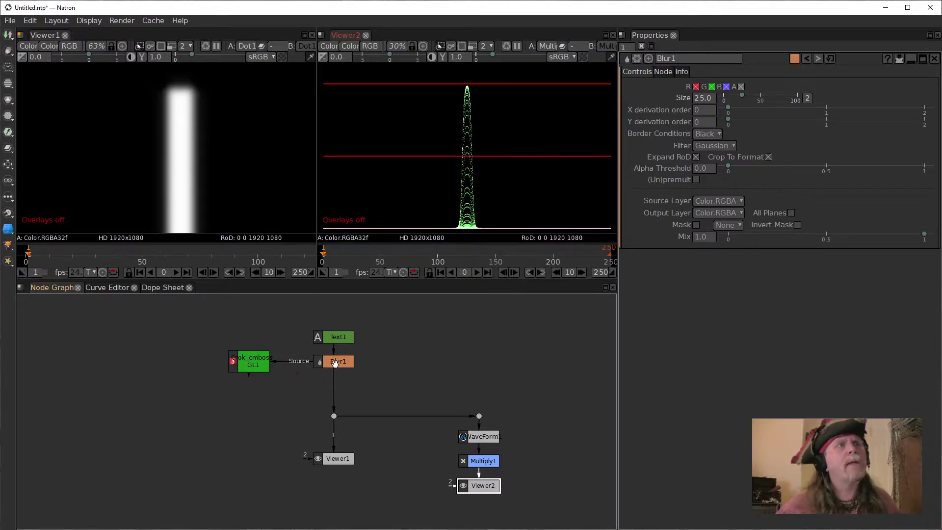
- Reconnect the first dot's input to the emboss node so the blurred letter passes through it
{"action": "left_click", "coordinate": [345, 337]}
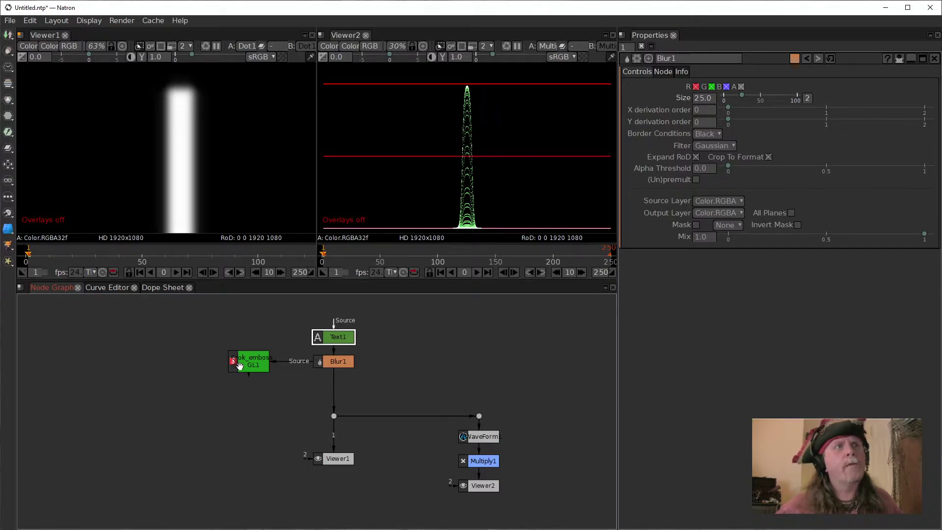
{"action": "left_click", "coordinate": [336, 365]}
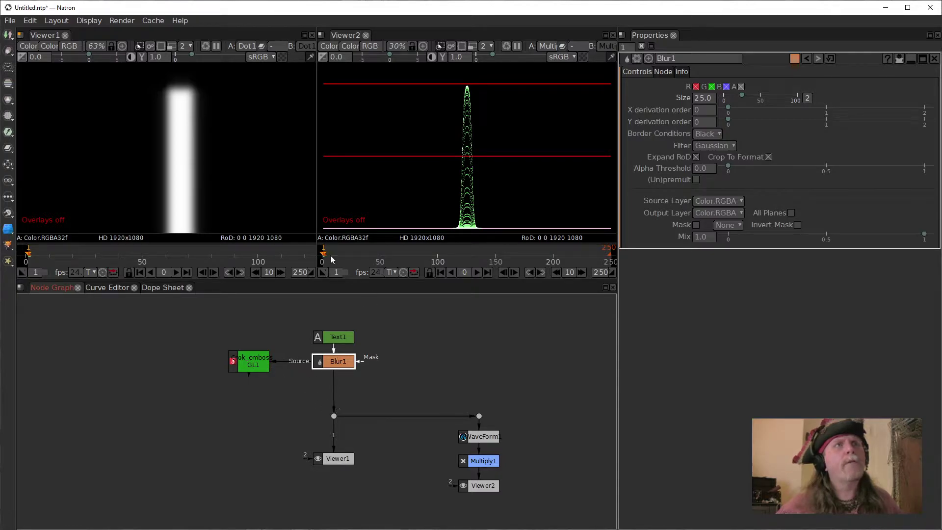
{"action": "left_click", "coordinate": [173, 160]}
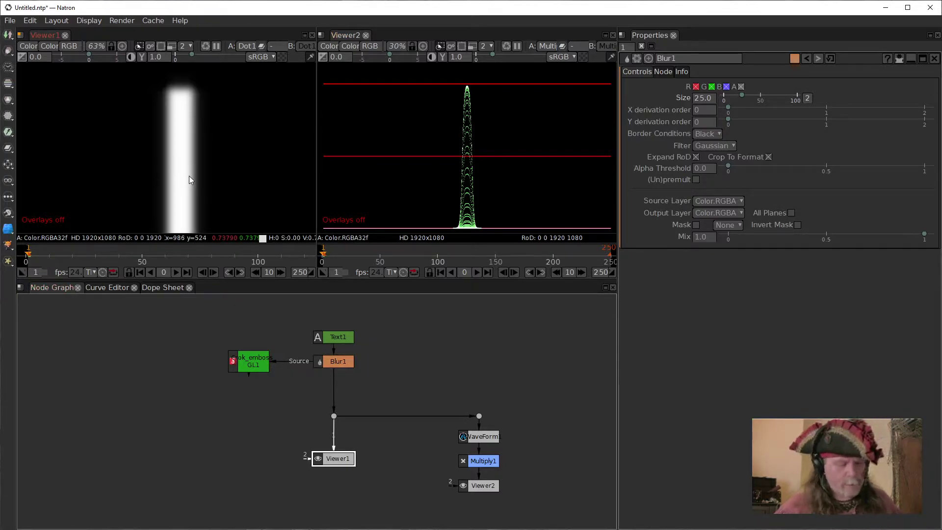
{"action": "key", "text": "f"}
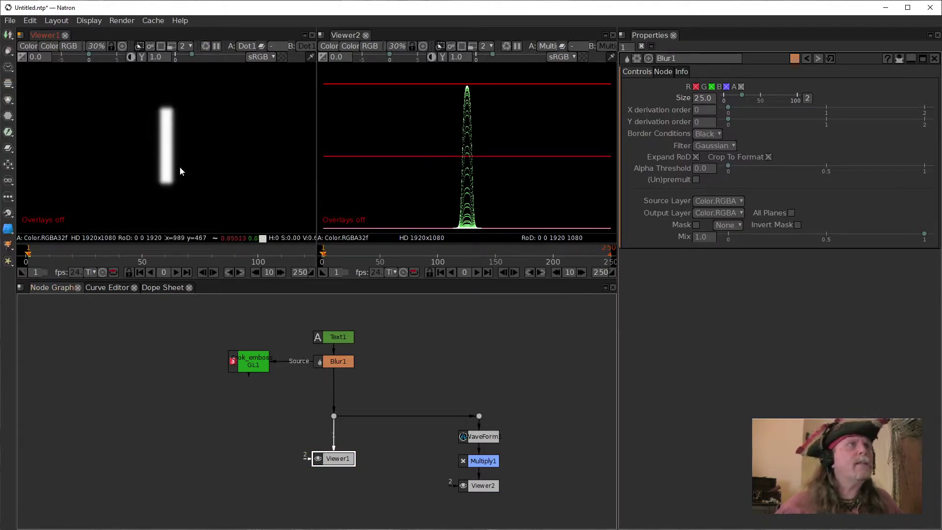
{"action": "left_click_drag", "start_coordinate": [335, 396], "coordinate": [239, 358]}
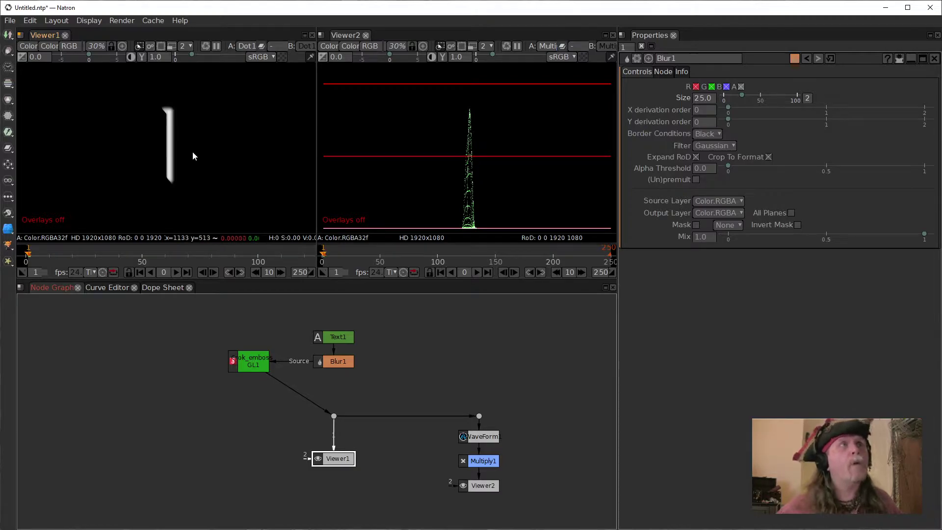
- Examine the upper and lower ends of the embossed letter up close in Viewer1
{"action": "scroll", "coordinate": [182, 99], "scroll_direction": "up", "scroll_amount": 5}
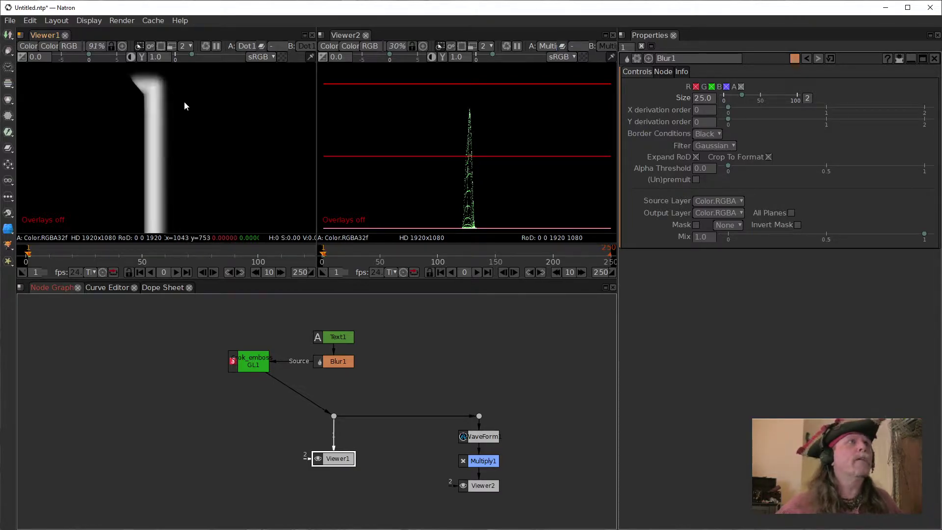
{"action": "scroll", "coordinate": [191, 171], "scroll_direction": "up", "scroll_amount": 4}
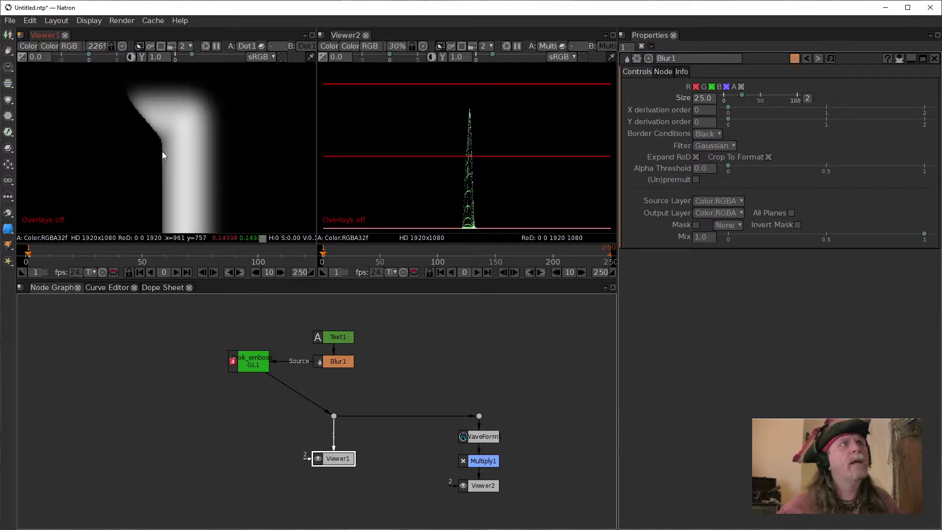
{"action": "scroll", "coordinate": [195, 213], "scroll_direction": "down", "scroll_amount": 5}
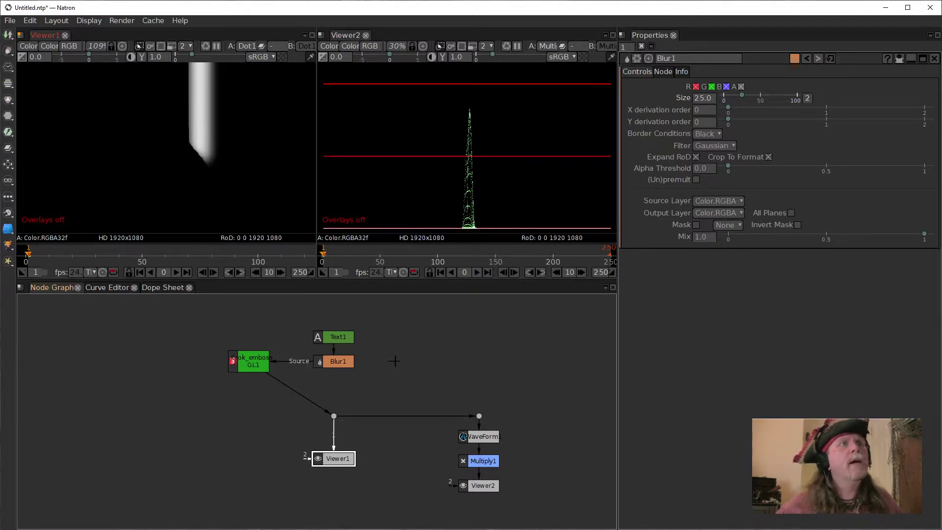
{"action": "left_click", "coordinate": [338, 360]}
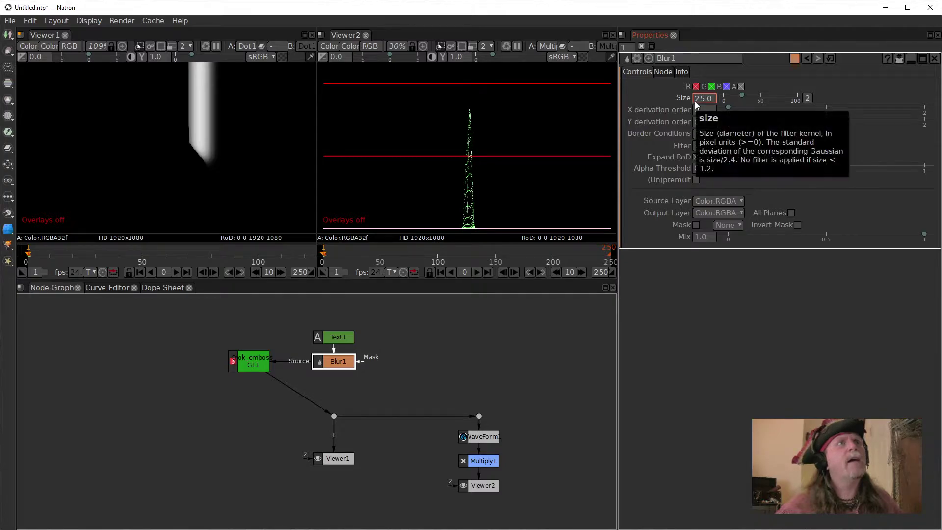
- Turn the overlays back on in Viewer1 with the whole frame in view
{"action": "left_click", "coordinate": [255, 169]}
{"action": "key", "text": "f"}
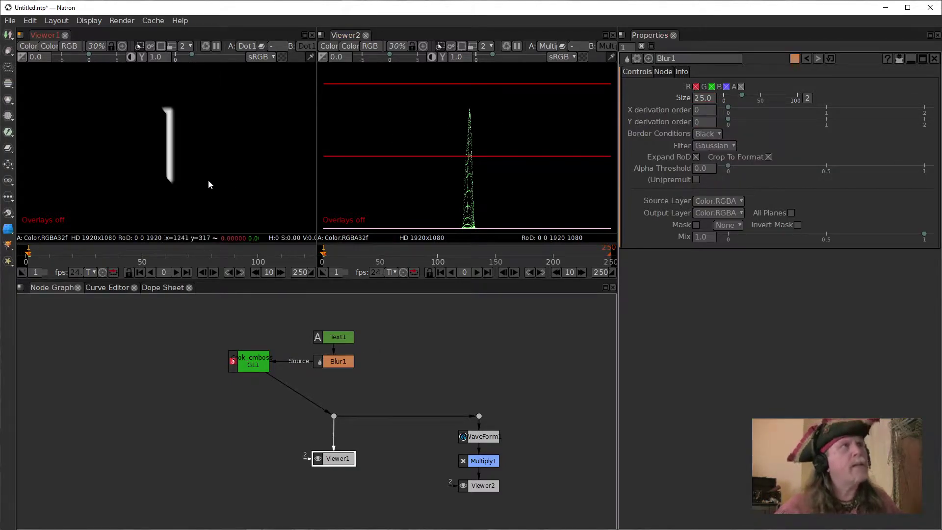
{"action": "right_click", "coordinate": [209, 182]}
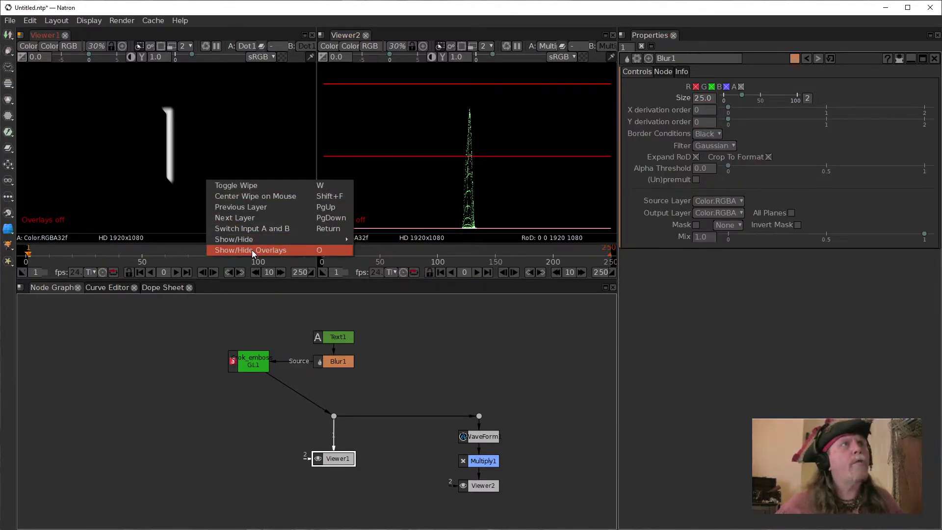
{"action": "left_click", "coordinate": [252, 249]}
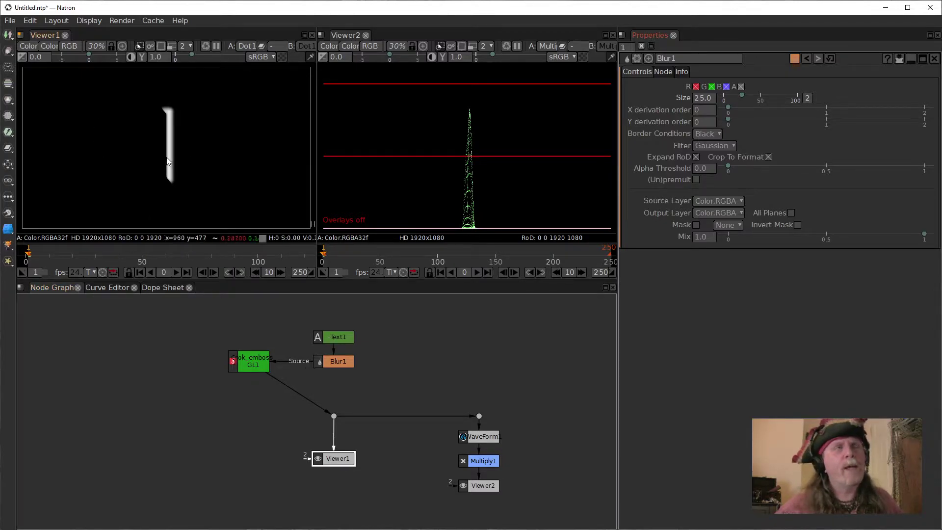
- Open the settings of the Text node and of the emboss node to review them
{"action": "left_click", "coordinate": [337, 338]}
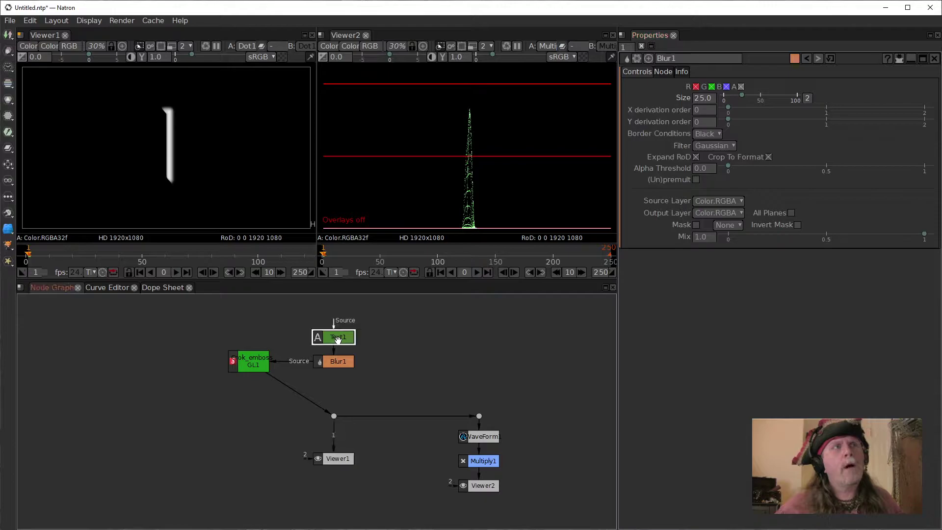
{"action": "double_click", "coordinate": [337, 338]}
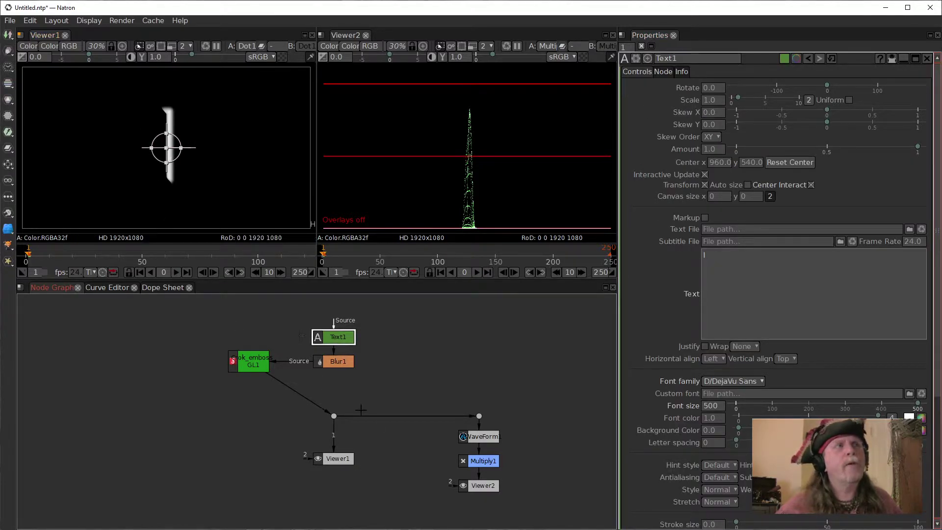
{"action": "left_click", "coordinate": [258, 364]}
{"action": "double_click", "coordinate": [258, 363]}
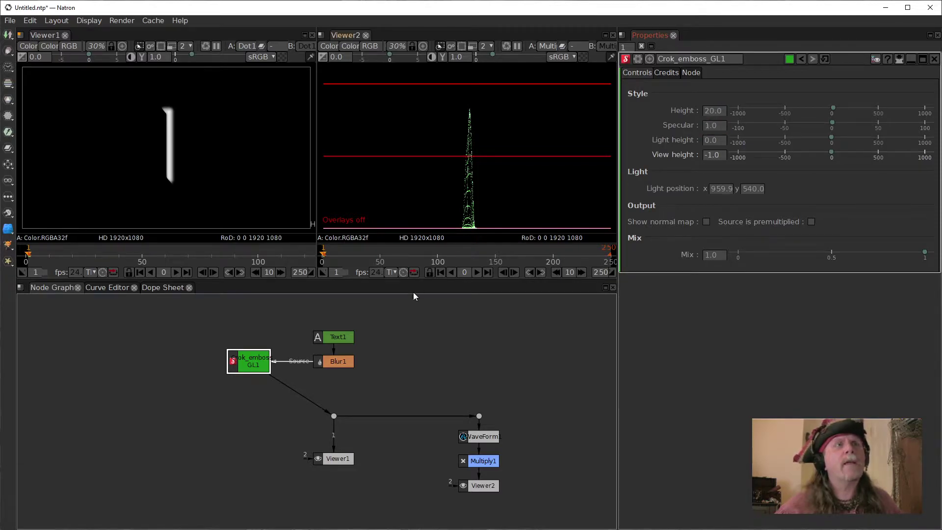
- Try Blur1 sizes from 65 to above 100 while comparing the waveform, and return the size to 25
{"action": "left_click", "coordinate": [337, 361]}
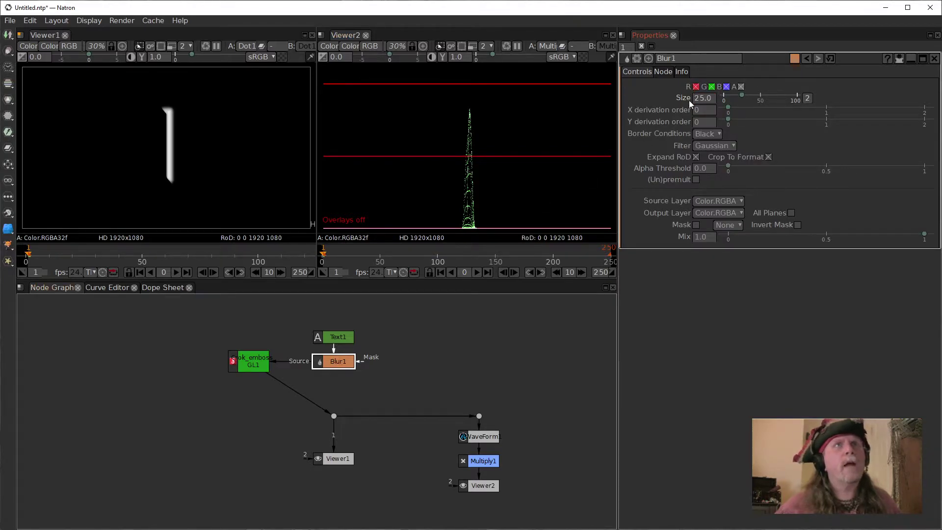
{"action": "scroll", "coordinate": [695, 99], "scroll_direction": "up", "scroll_amount": 12}
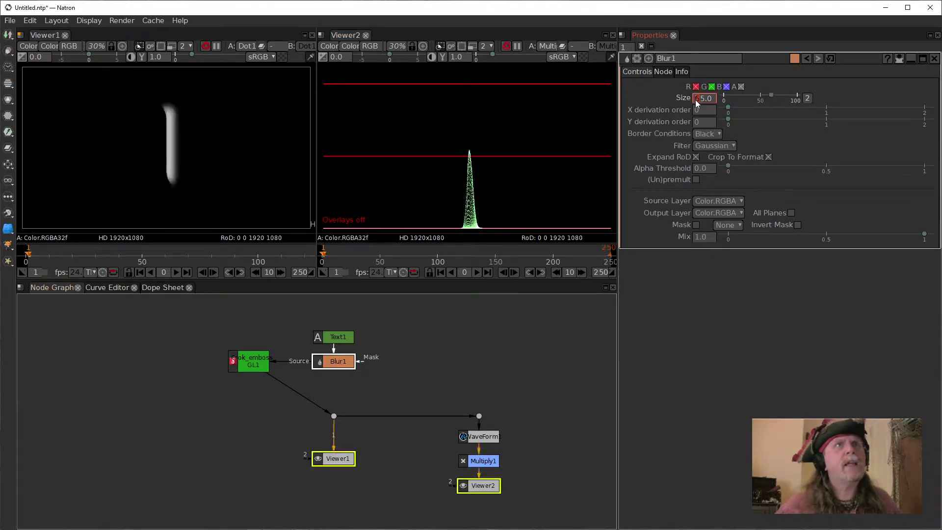
{"action": "scroll", "coordinate": [695, 99], "scroll_direction": "down", "scroll_amount": 5}
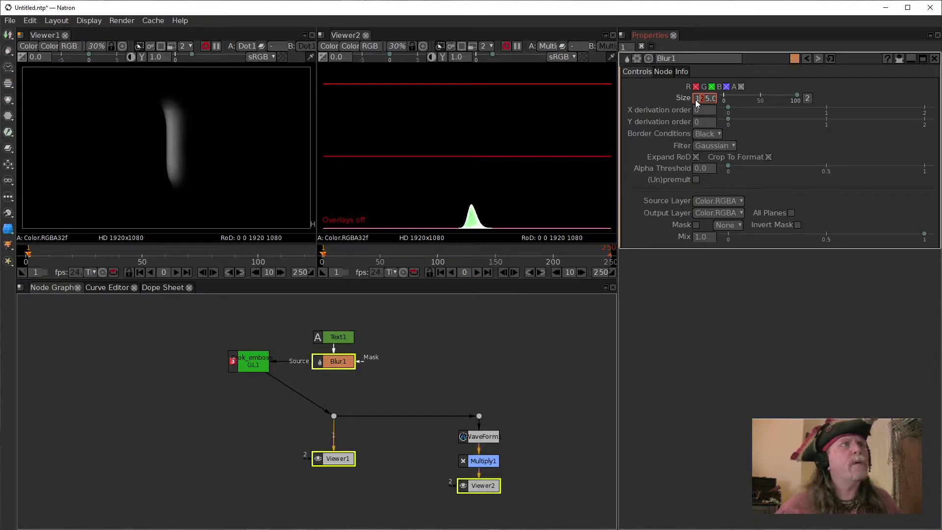
{"action": "scroll", "coordinate": [696, 99], "scroll_direction": "up", "scroll_amount": 1}
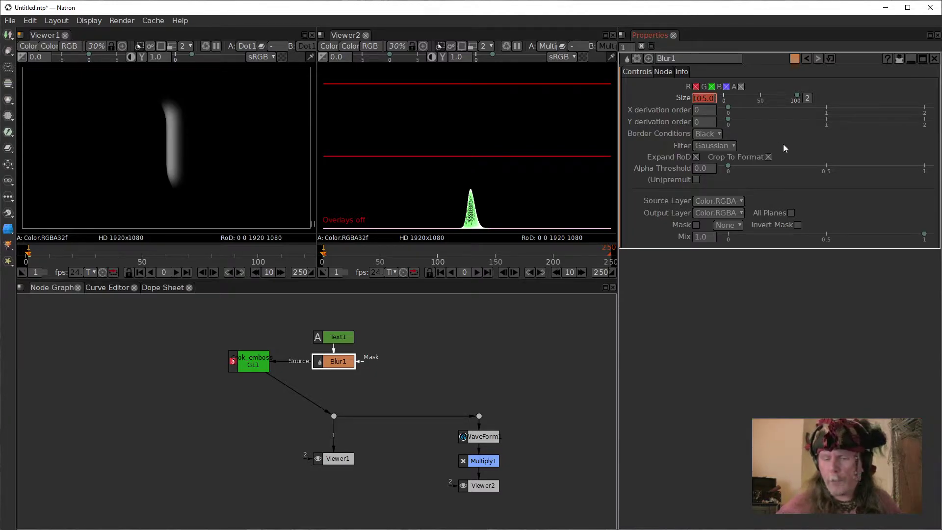
{"action": "type", "text": "25"}
{"action": "key", "text": "Return"}
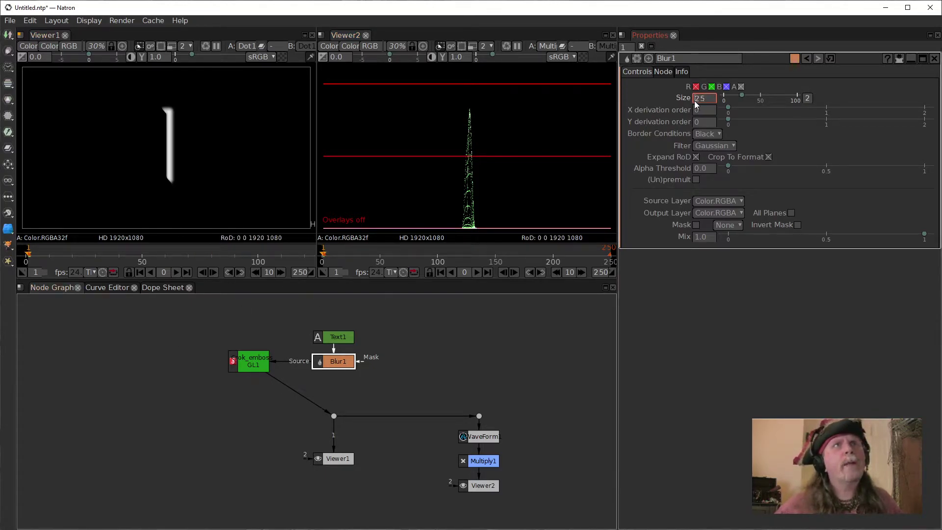
- Try Blur1 sizes 5 and 15, inspect the letter's upper end up close, and restore size 25 with the whole frame in view
{"action": "scroll", "coordinate": [693, 101], "scroll_direction": "down", "scroll_amount": 1}
{"action": "scroll", "coordinate": [694, 101], "scroll_direction": "down", "scroll_amount": 1}
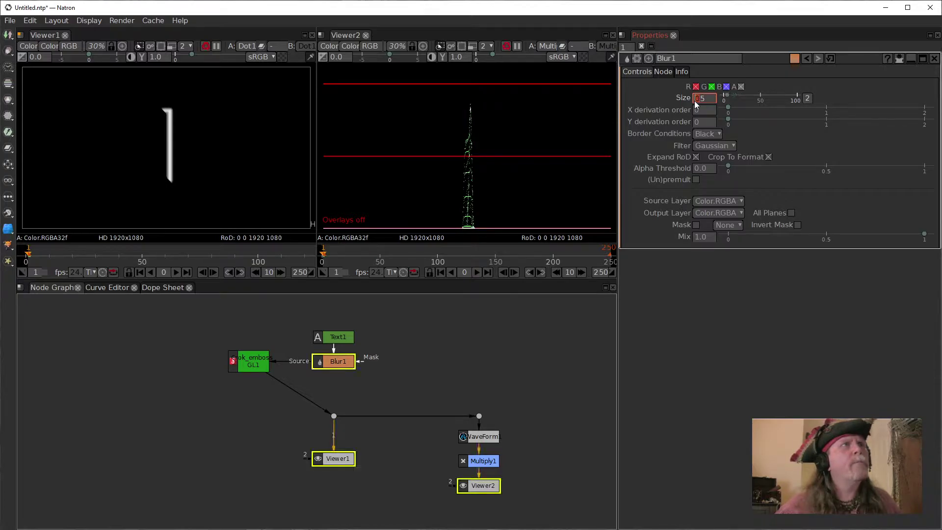
{"action": "scroll", "coordinate": [694, 101], "scroll_direction": "up", "scroll_amount": 1}
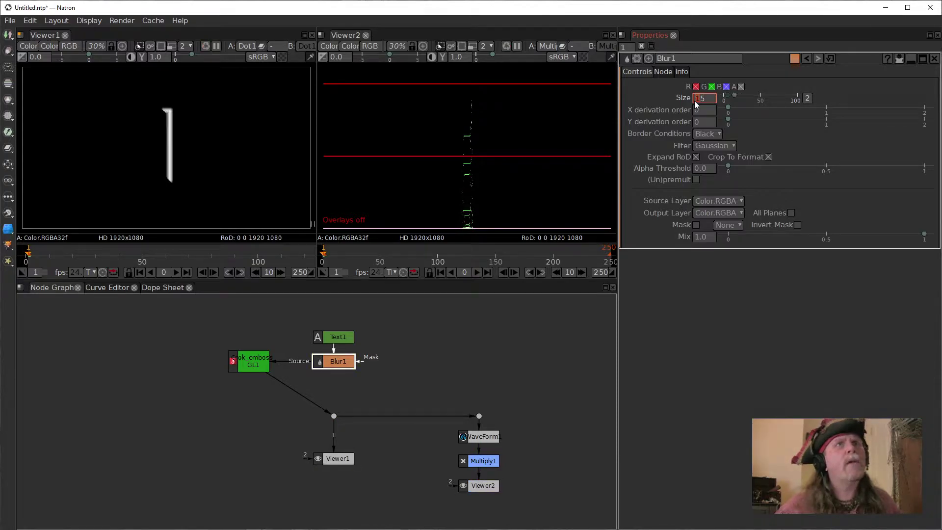
{"action": "scroll", "coordinate": [171, 132], "scroll_direction": "up", "scroll_amount": 6}
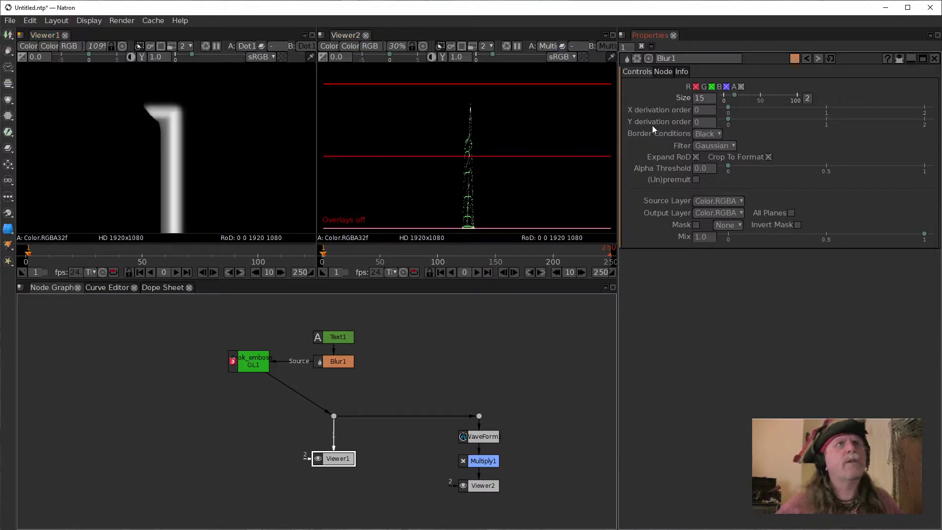
{"action": "scroll", "coordinate": [695, 101], "scroll_direction": "up", "scroll_amount": 1}
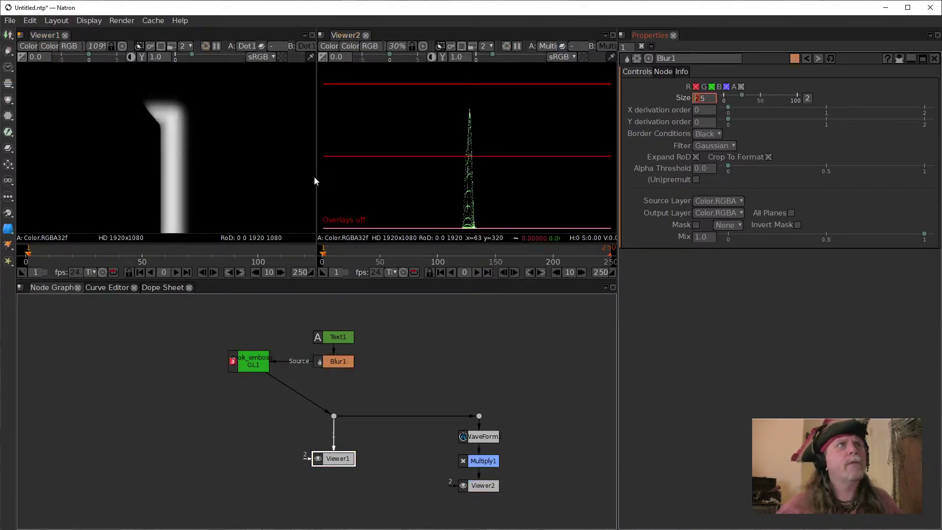
{"action": "key", "text": "f"}
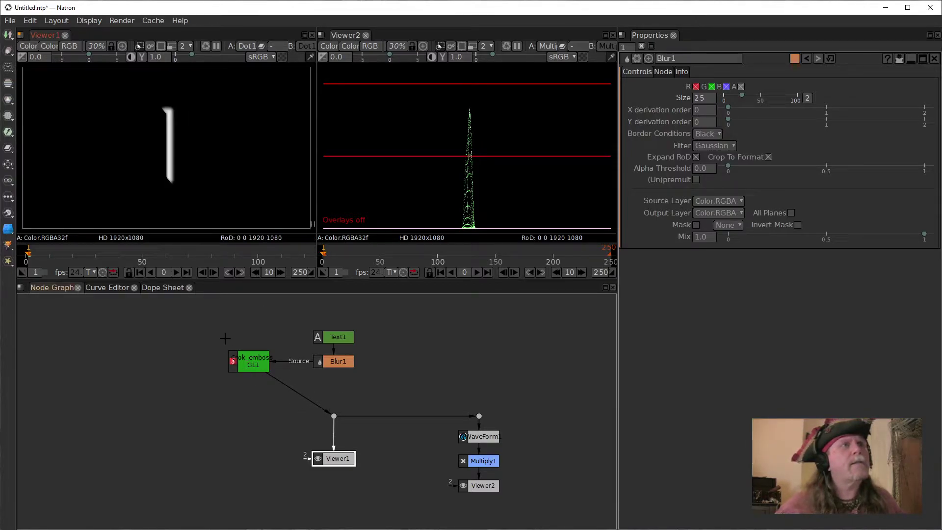
- Line up the emboss node beneath Blur1 and insert a Merge node between it and the dot
{"action": "left_click_drag", "start_coordinate": [265, 365], "coordinate": [334, 440]}
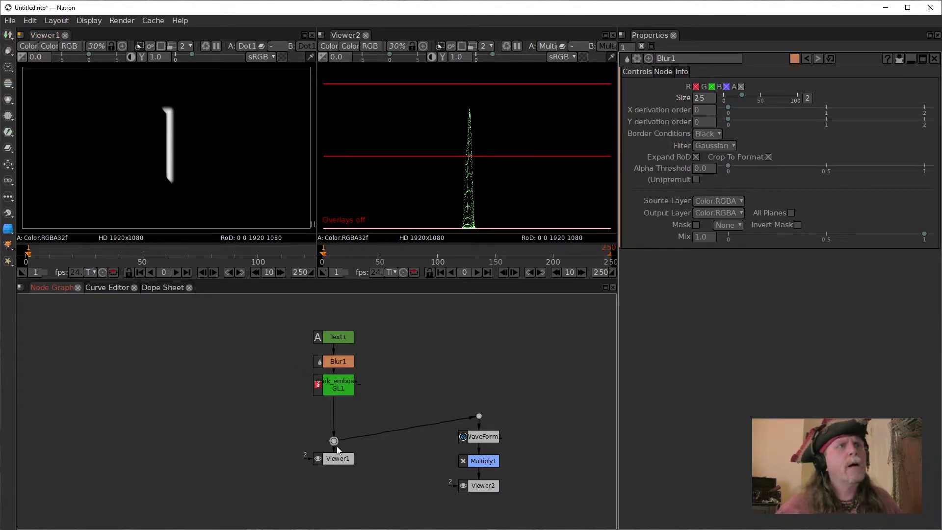
{"action": "left_click_drag", "start_coordinate": [334, 389], "coordinate": [333, 396]}
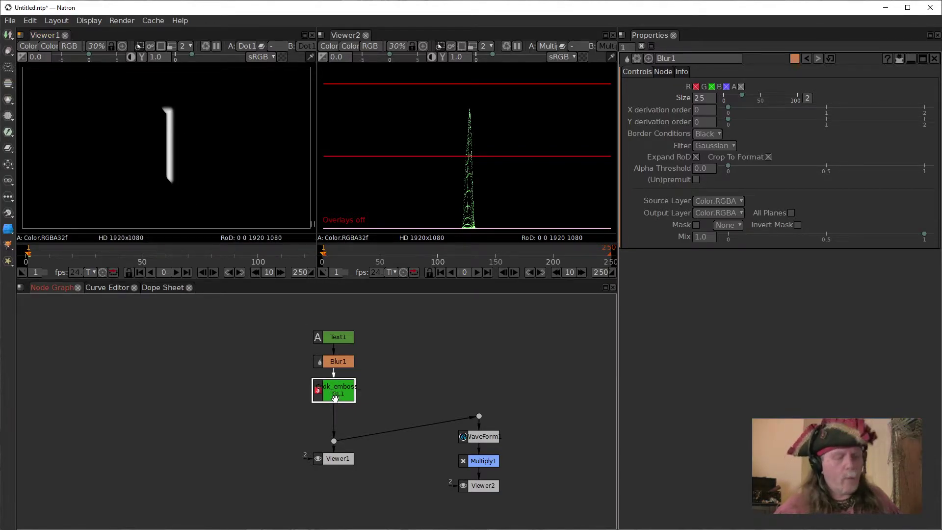
{"action": "key", "text": "m"}
{"action": "left_click_drag", "start_coordinate": [341, 422], "coordinate": [416, 356]}
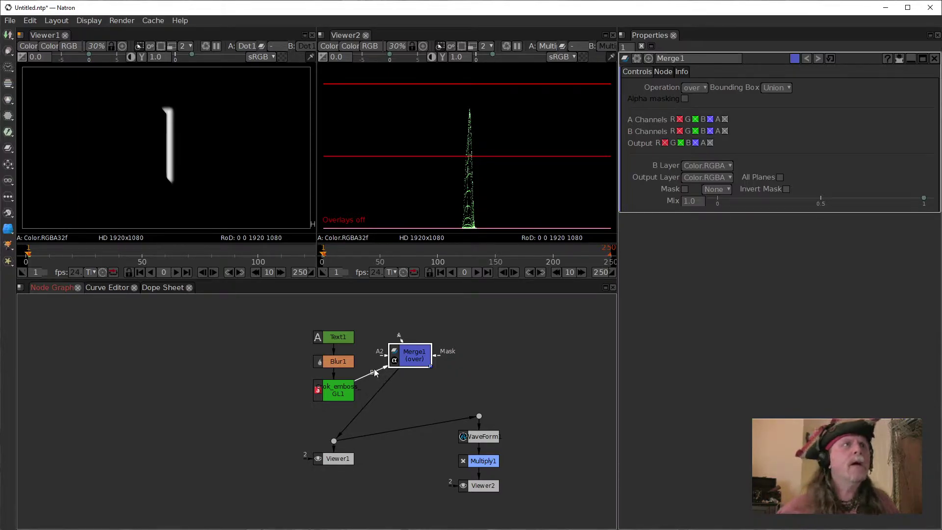
{"action": "left_click_drag", "start_coordinate": [359, 339], "coordinate": [452, 320]}
{"action": "left_click_drag", "start_coordinate": [414, 357], "coordinate": [336, 425]}
- Show the alpha channel of Blur1 in Viewer1 and move the Viewer1 node away from the node column
{"action": "key", "text": "a"}
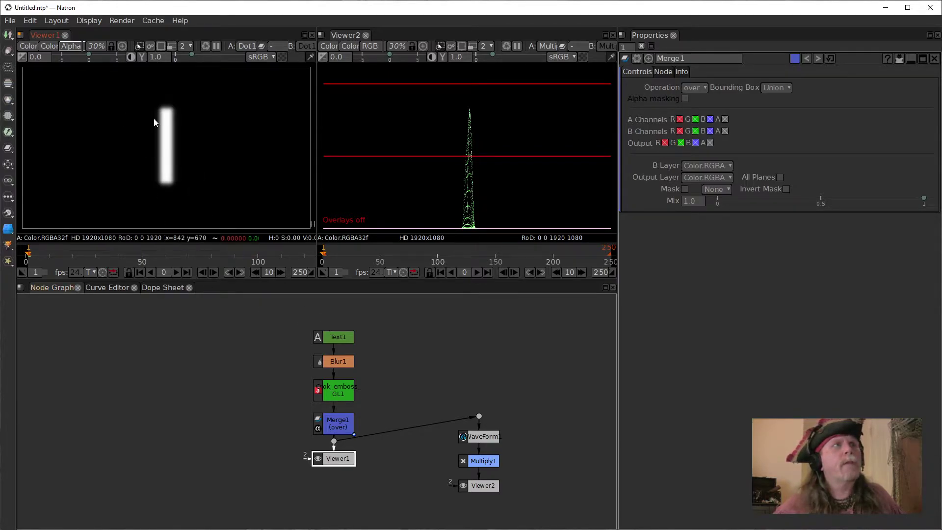
{"action": "left_click", "coordinate": [346, 339]}
{"action": "left_click", "coordinate": [341, 364]}
{"action": "key", "text": "1"}
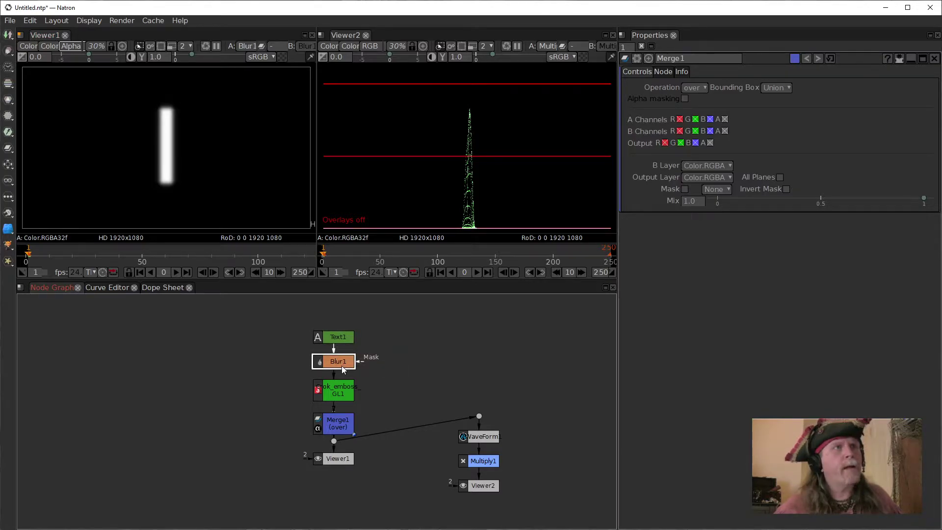
{"action": "left_click_drag", "start_coordinate": [344, 458], "coordinate": [232, 453]}
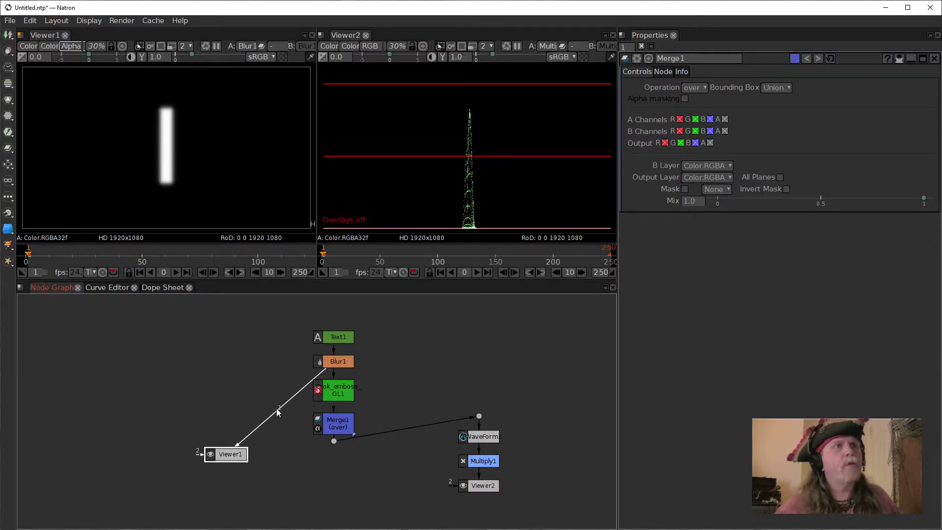
- Compare the alpha of Blur1 and Merge1 by alternating the node shown in Viewer1
{"action": "left_click", "coordinate": [340, 362]}
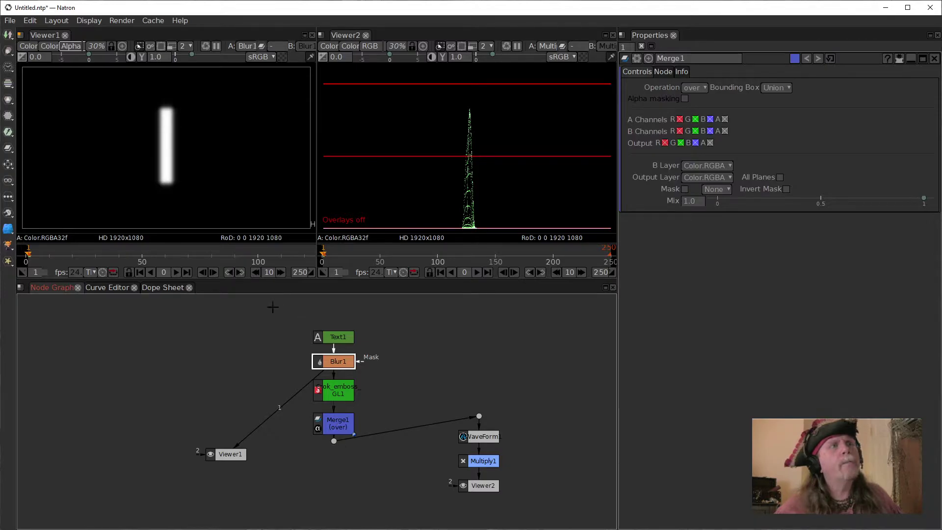
{"action": "left_click", "coordinate": [339, 430]}
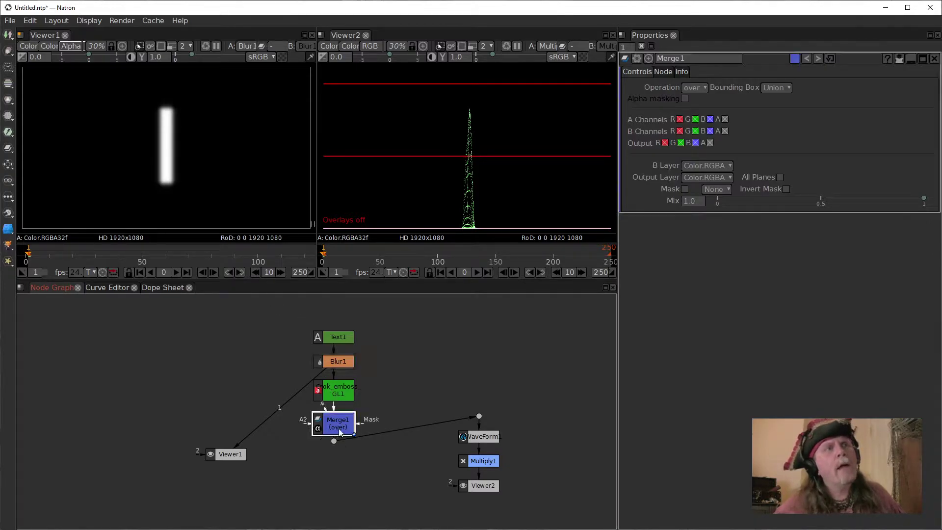
{"action": "key", "text": "1"}
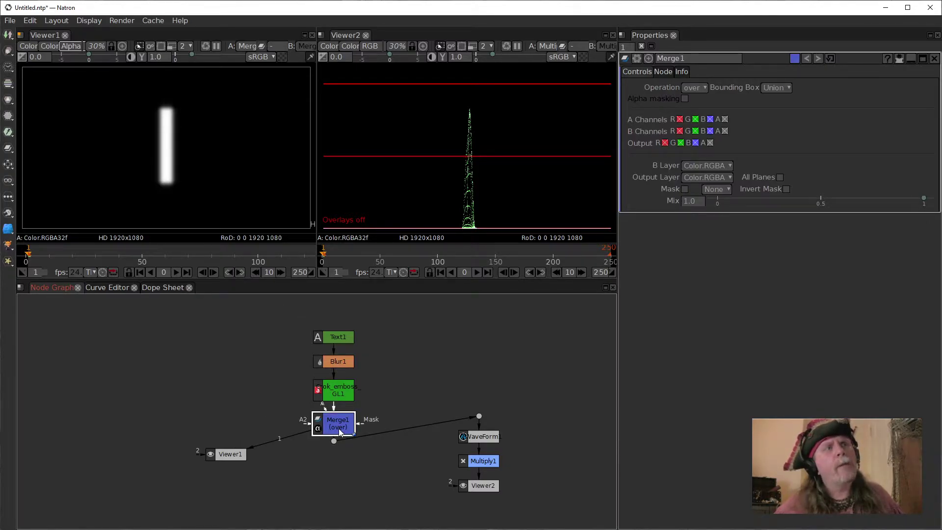
{"action": "left_click", "coordinate": [339, 361]}
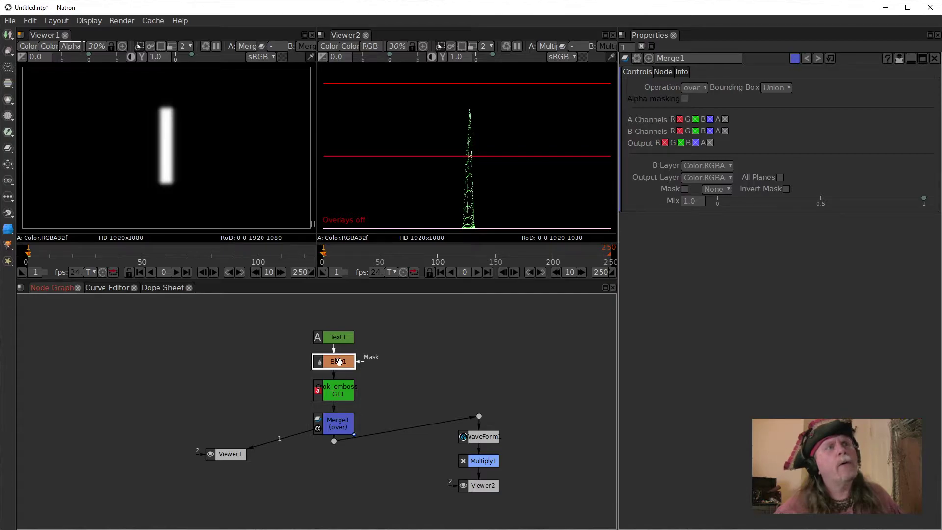
{"action": "key", "text": "1"}
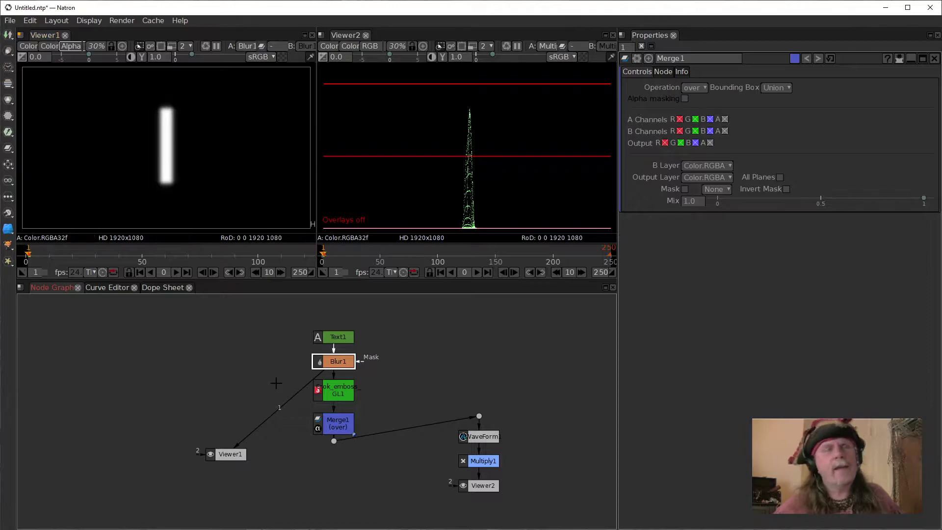
{"action": "left_click", "coordinate": [337, 428]}
{"action": "key", "text": "1"}
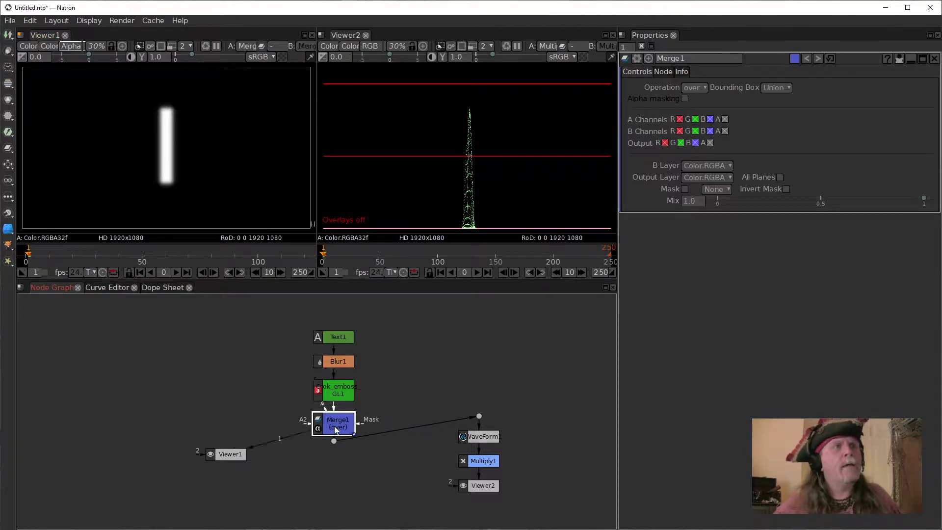
- Open the emboss node's settings for review and switch Viewer1 back to the RGB channels
{"action": "left_click", "coordinate": [338, 396]}
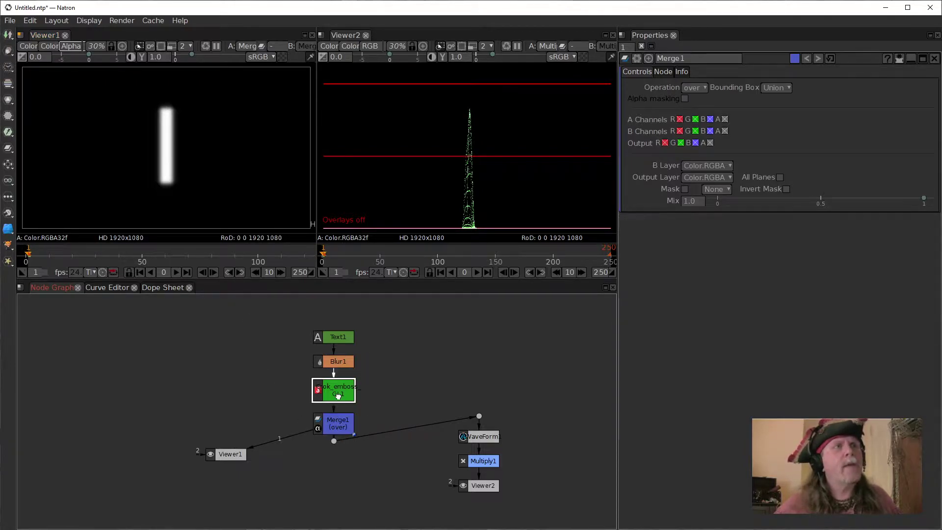
{"action": "double_click", "coordinate": [332, 387]}
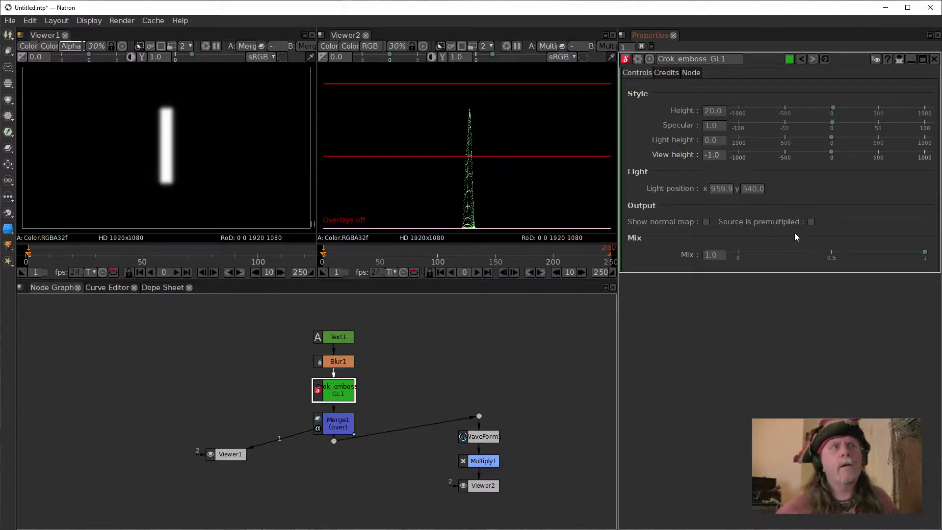
{"action": "left_click", "coordinate": [179, 176]}
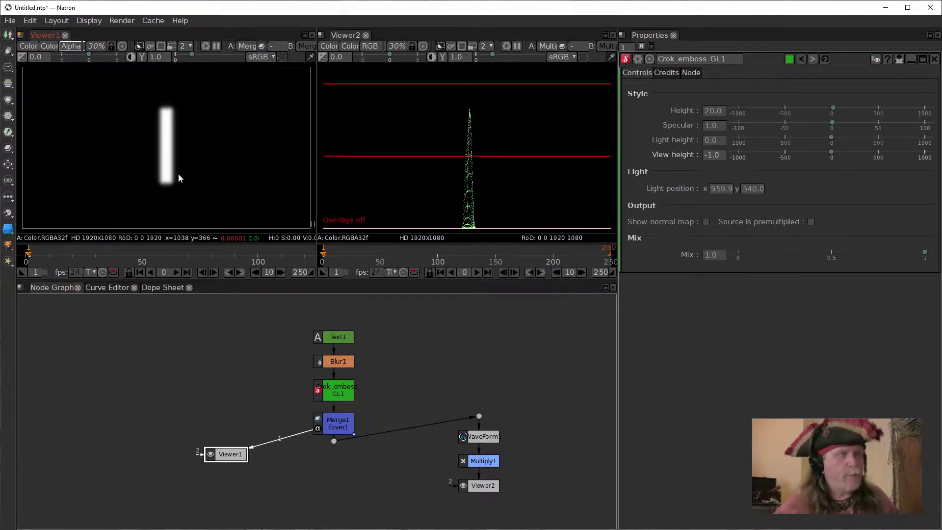
{"action": "key", "text": "a"}
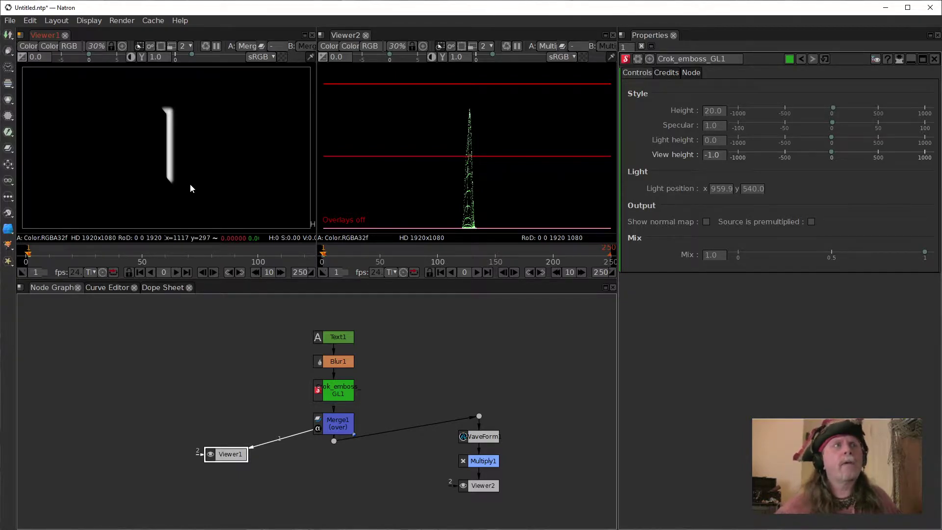
- View Text1 in Viewer1 in RGB and alpha, and compare its alpha with that of Merge1
{"action": "left_click", "coordinate": [345, 339]}
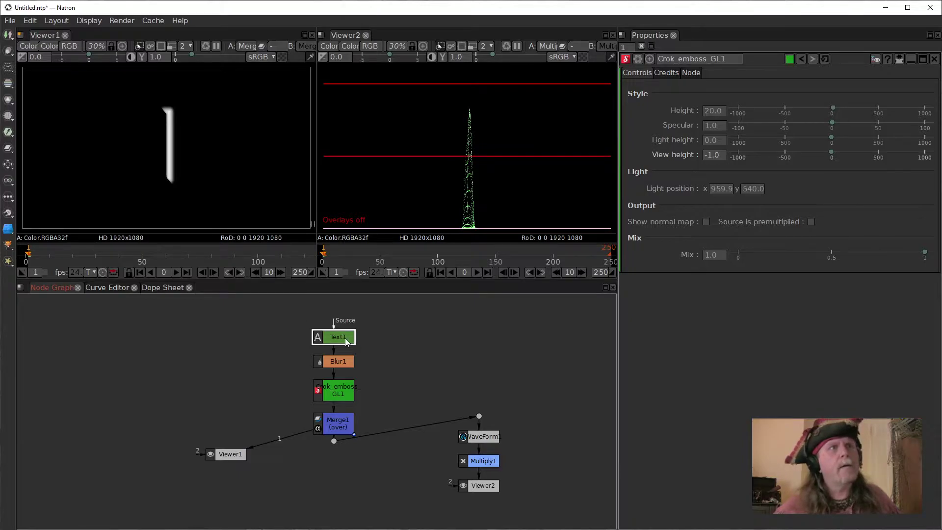
{"action": "key", "text": "1"}
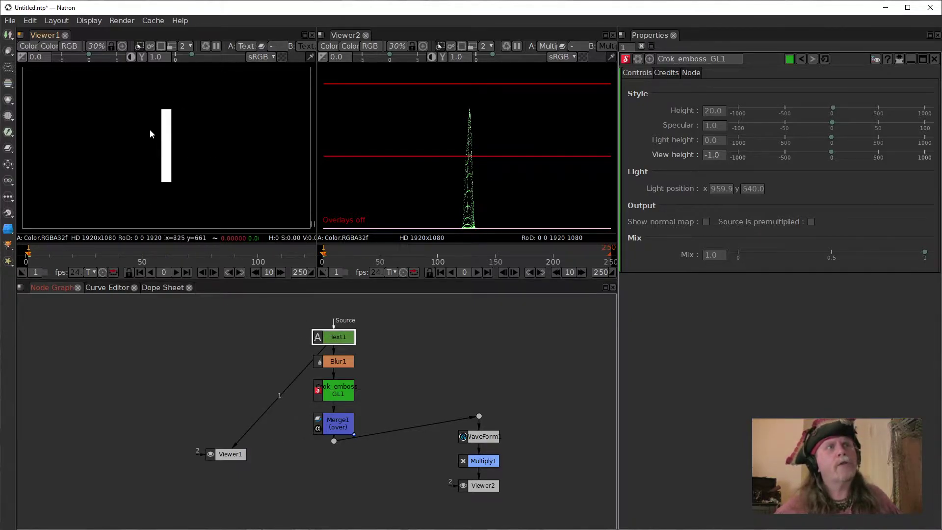
{"action": "left_click", "coordinate": [231, 202]}
{"action": "key", "text": "a"}
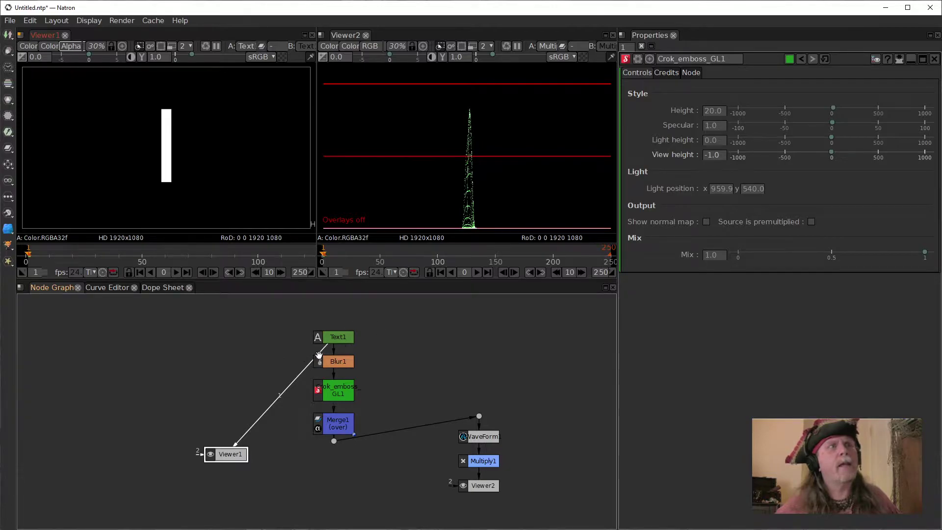
{"action": "left_click", "coordinate": [335, 428]}
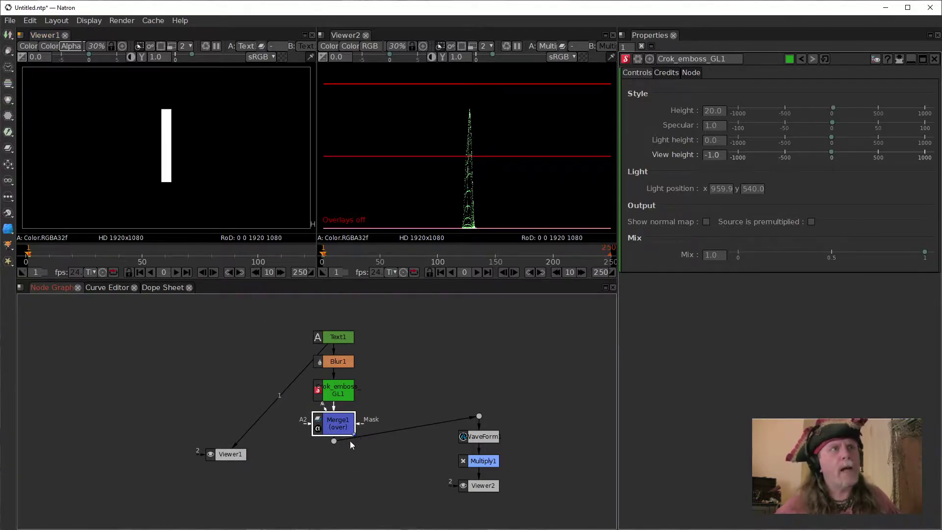
{"action": "key", "text": "1"}
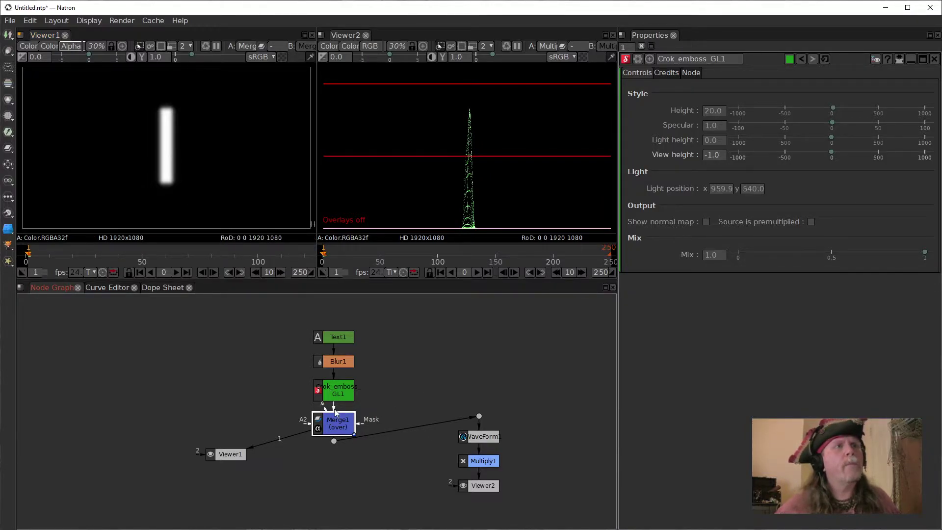
- Move Text1 out of the node column, connect Merge1's mask input to it, and place Merge1 lower
{"action": "left_click_drag", "start_coordinate": [363, 423], "coordinate": [444, 393]}
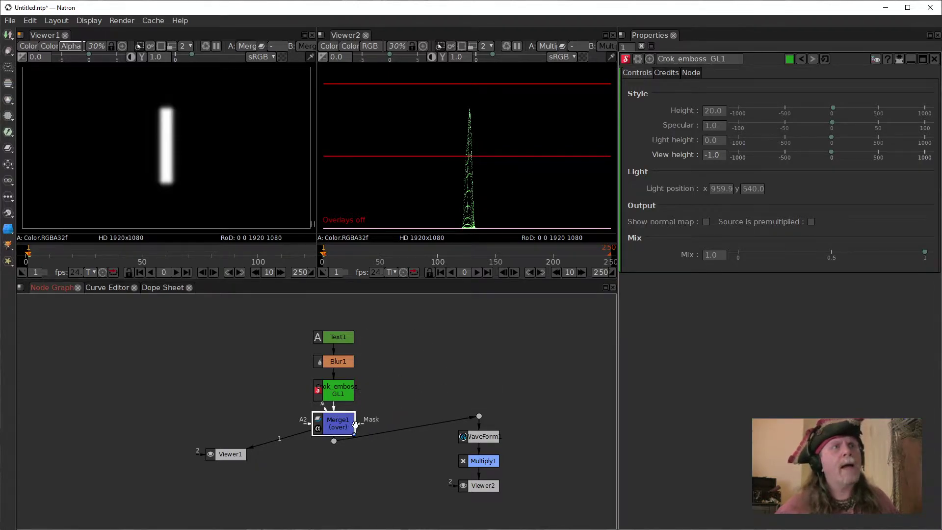
{"action": "left_click_drag", "start_coordinate": [328, 336], "coordinate": [425, 333]}
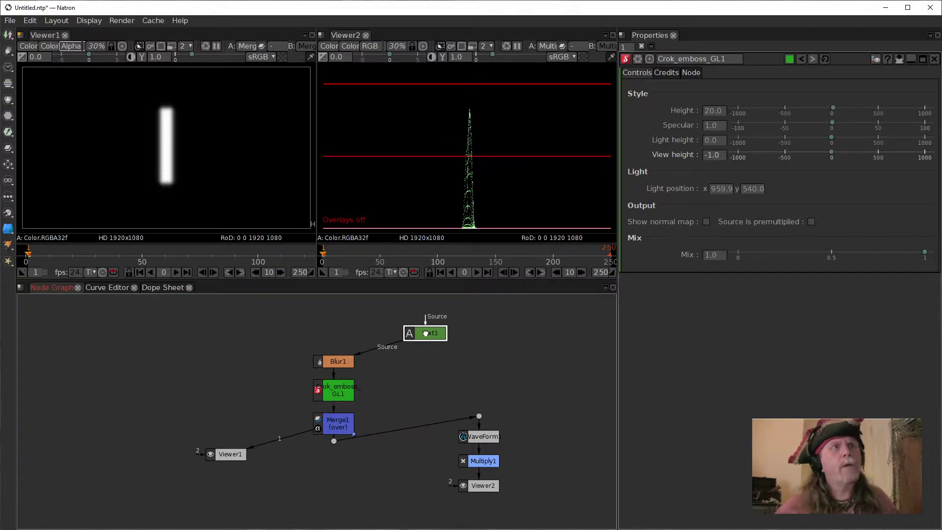
{"action": "left_click", "coordinate": [355, 422]}
{"action": "left_click_drag", "start_coordinate": [364, 421], "coordinate": [425, 331]}
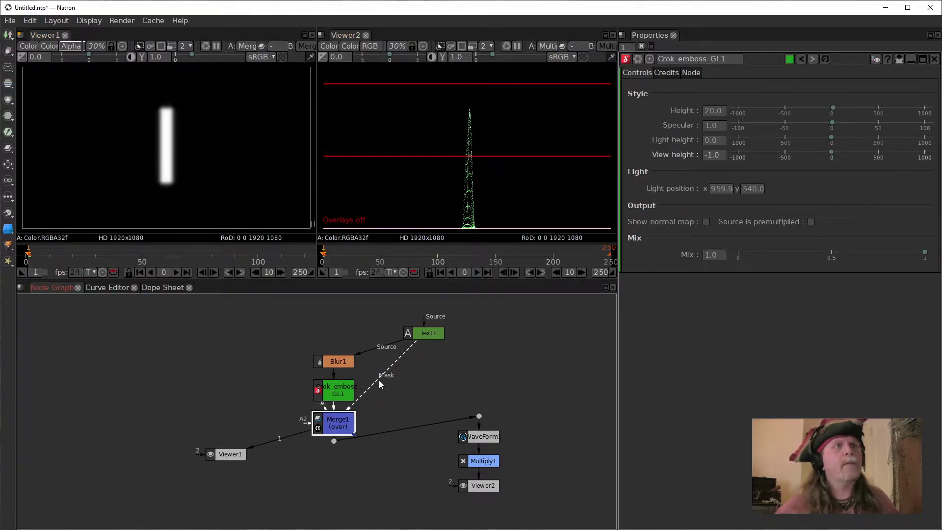
{"action": "left_click_drag", "start_coordinate": [339, 430], "coordinate": [338, 448]}
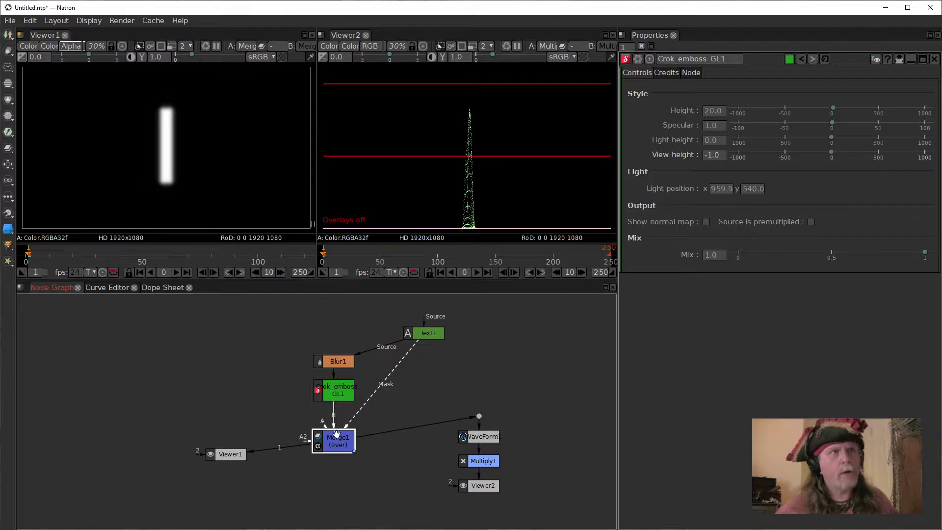
- Connect the emboss node to Merge1's A input instead of its B input, and inspect the masked result up close in Viewer1's RGB
{"action": "left_click_drag", "start_coordinate": [335, 422], "coordinate": [331, 418]}
{"action": "left_click_drag", "start_coordinate": [395, 402], "coordinate": [447, 379]}
{"action": "left_click_drag", "start_coordinate": [346, 396], "coordinate": [310, 408]}
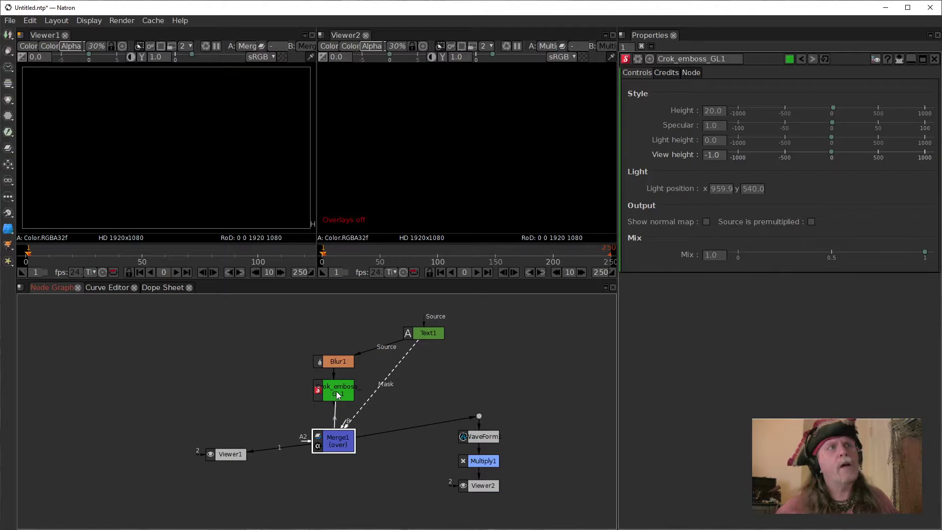
{"action": "left_click_drag", "start_coordinate": [336, 390], "coordinate": [336, 391]}
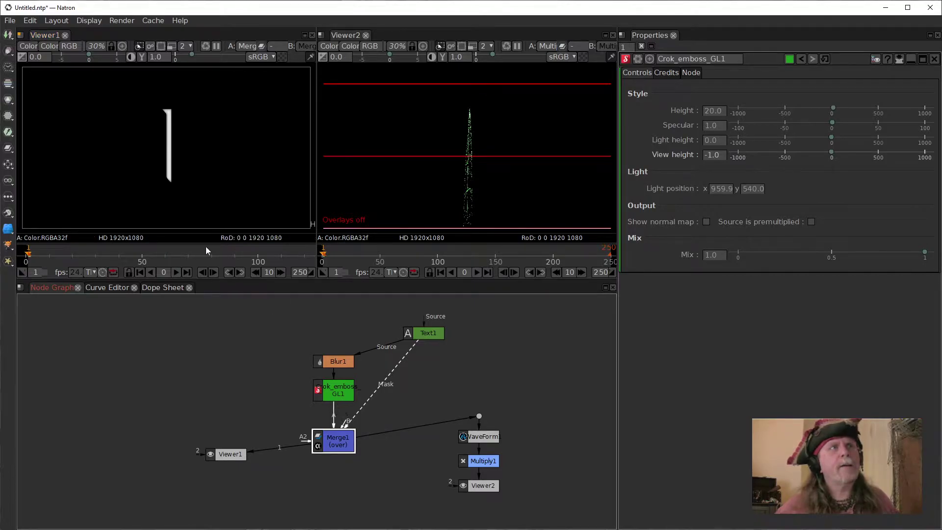
{"action": "left_click", "coordinate": [181, 179]}
{"action": "scroll", "coordinate": [182, 175], "scroll_direction": "up", "scroll_amount": 5}
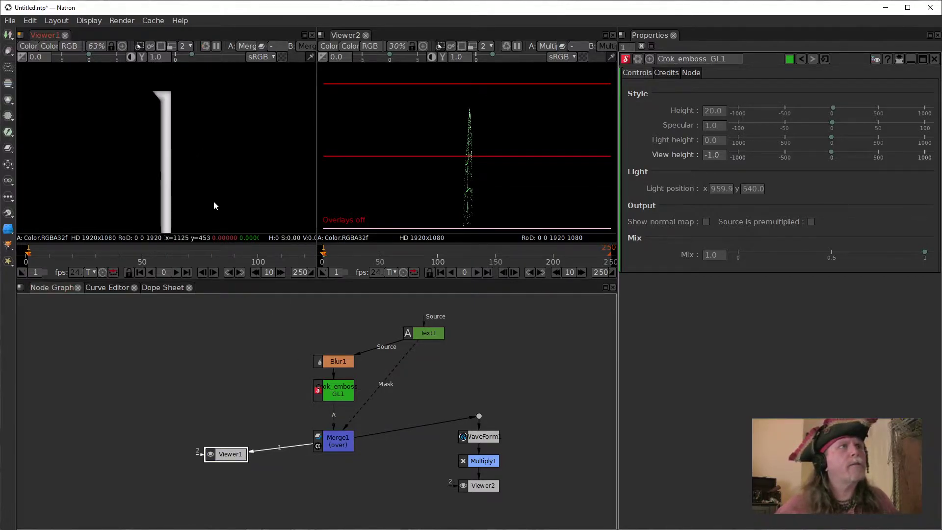
- Move Merge1 up beneath the emboss node, add a dot on its output feeding Viewer1, and place Viewer1 below that dot
{"action": "left_click_drag", "start_coordinate": [342, 443], "coordinate": [334, 419]}
{"action": "left_click", "coordinate": [333, 441]}
{"action": "key", "text": "1"}
{"action": "left_click_drag", "start_coordinate": [236, 455], "coordinate": [344, 492]}
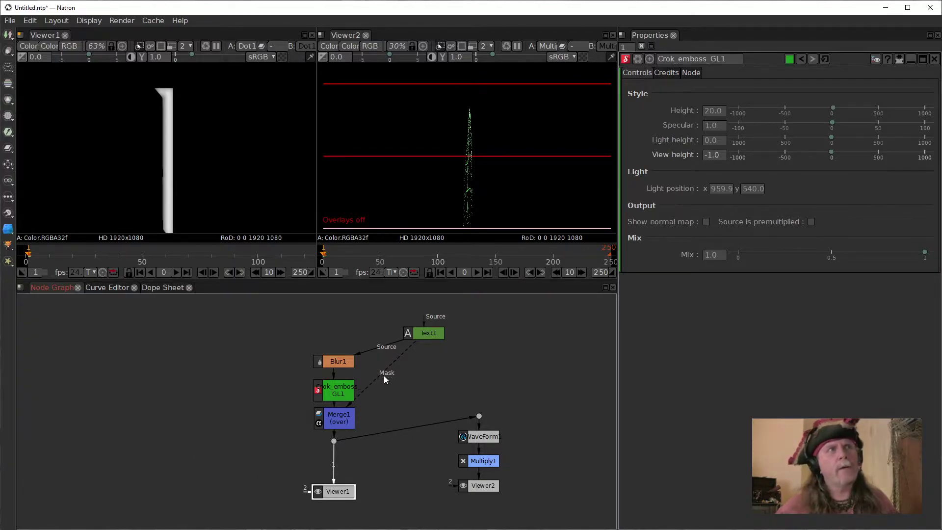
- Put Text1 back above Blur1 and route its mask connection to Merge1 at right angles through two added dots beside the column
{"action": "left_click_drag", "start_coordinate": [435, 331], "coordinate": [461, 339]}
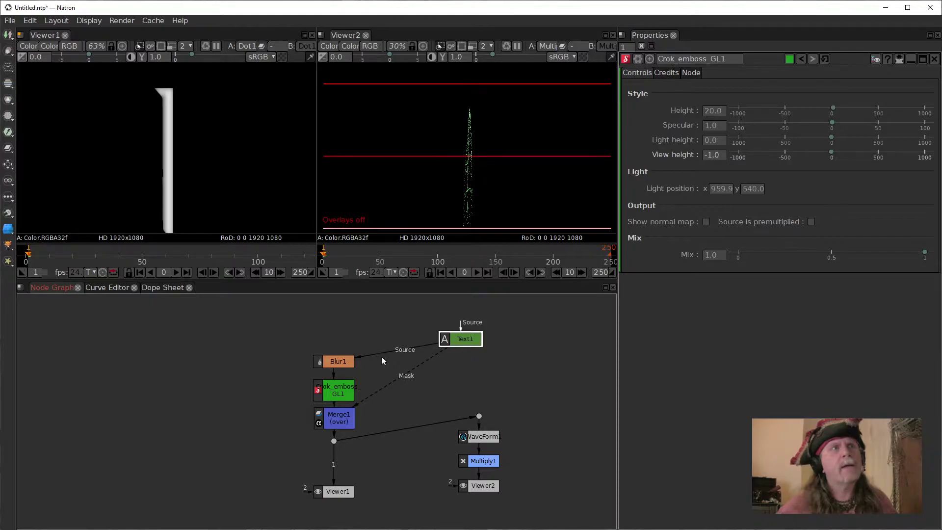
{"action": "left_click_drag", "start_coordinate": [462, 337], "coordinate": [442, 335]}
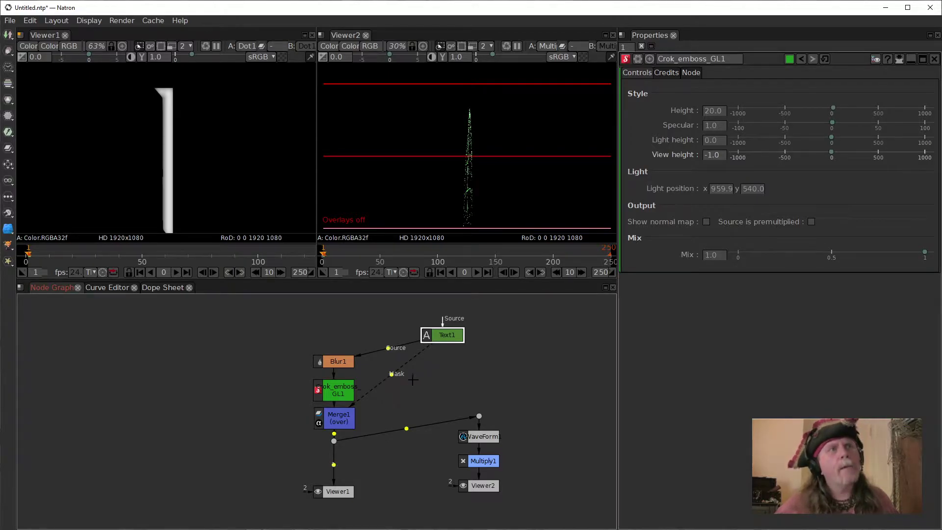
{"action": "left_click_drag", "start_coordinate": [390, 374], "coordinate": [397, 412]}
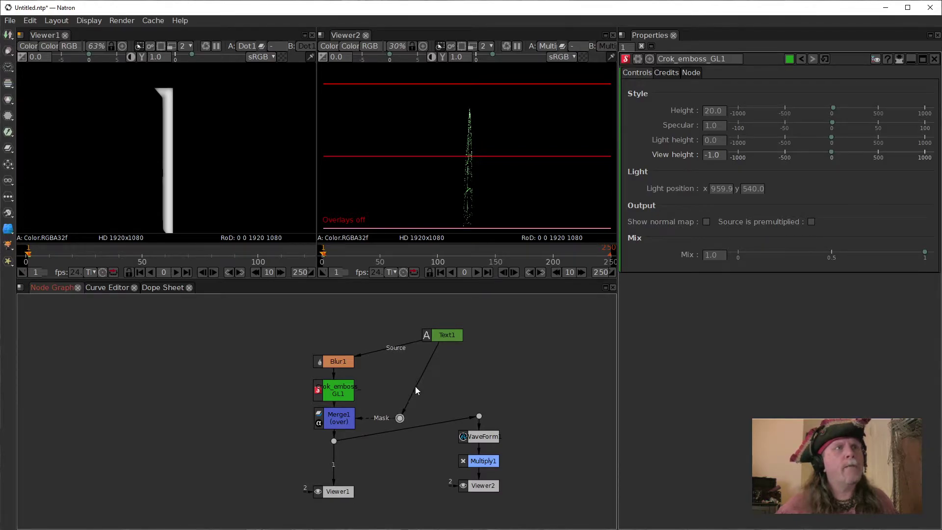
{"action": "left_click", "coordinate": [421, 375], "text": "ctrl"}
{"action": "left_click_drag", "start_coordinate": [421, 376], "coordinate": [399, 376]}
{"action": "left_click_drag", "start_coordinate": [443, 334], "coordinate": [335, 326]}
{"action": "left_click_drag", "start_coordinate": [399, 376], "coordinate": [397, 325]}
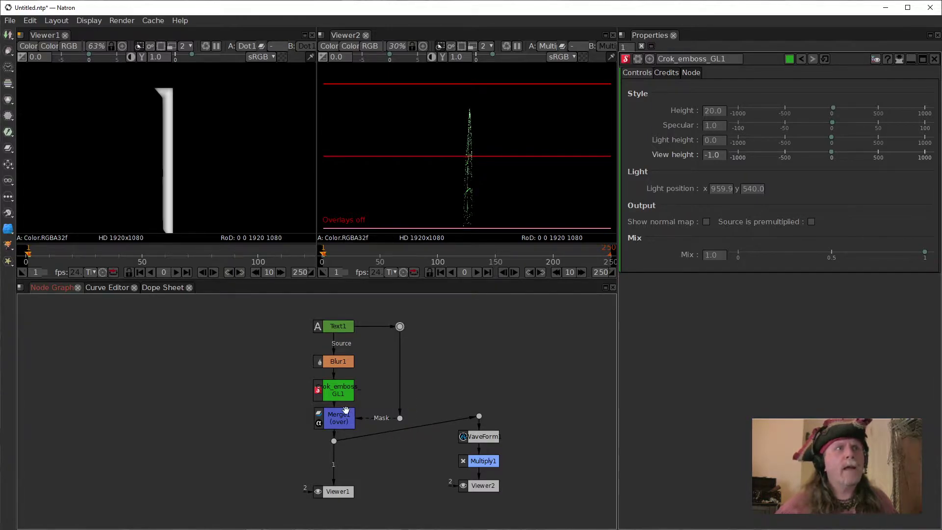
- Lower Merge1 and its output dot slightly to tidy the node column, and check the letter fitted in Viewer1
{"action": "left_click", "coordinate": [342, 430]}
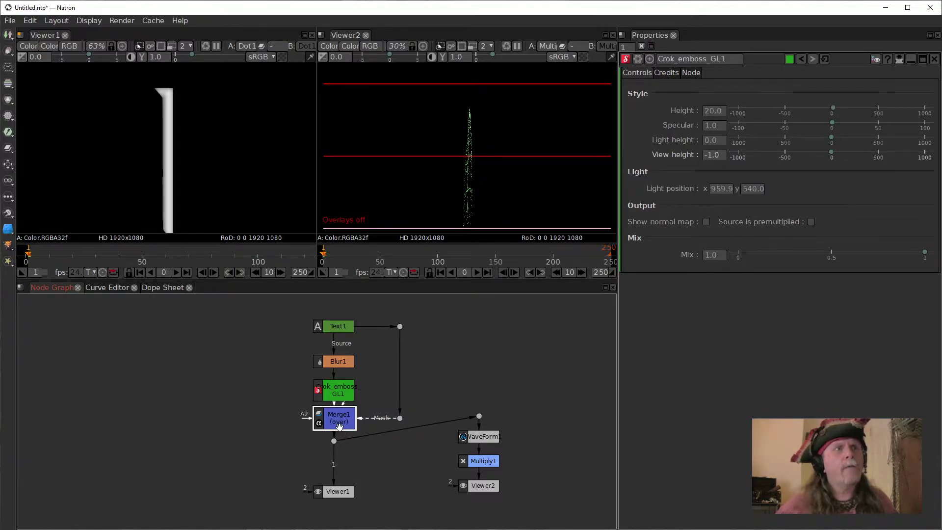
{"action": "left_click_drag", "start_coordinate": [337, 422], "coordinate": [338, 425]}
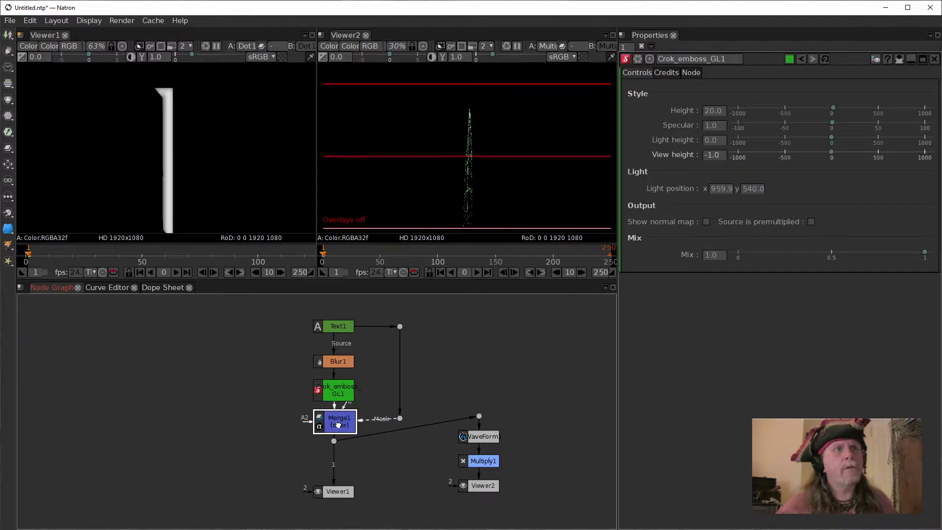
{"action": "left_click", "coordinate": [400, 417]}
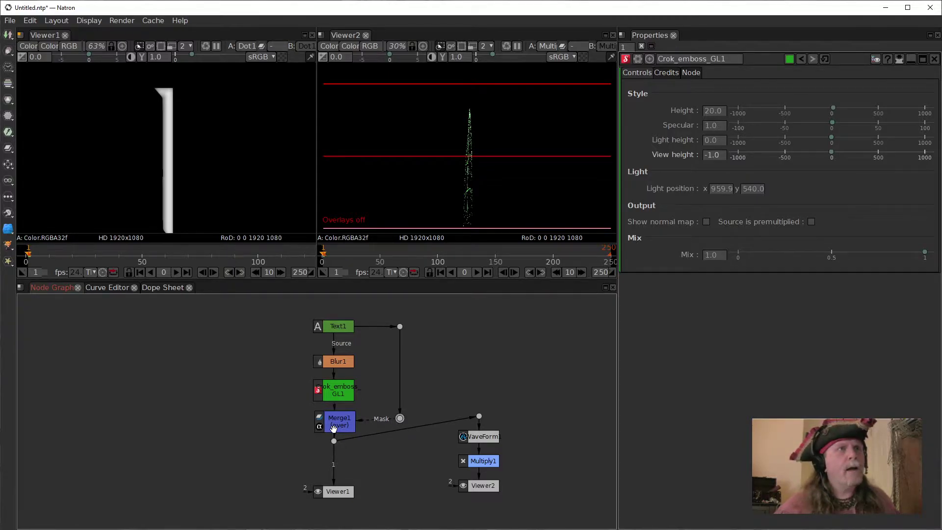
{"action": "left_click_drag", "start_coordinate": [334, 440], "coordinate": [334, 450]}
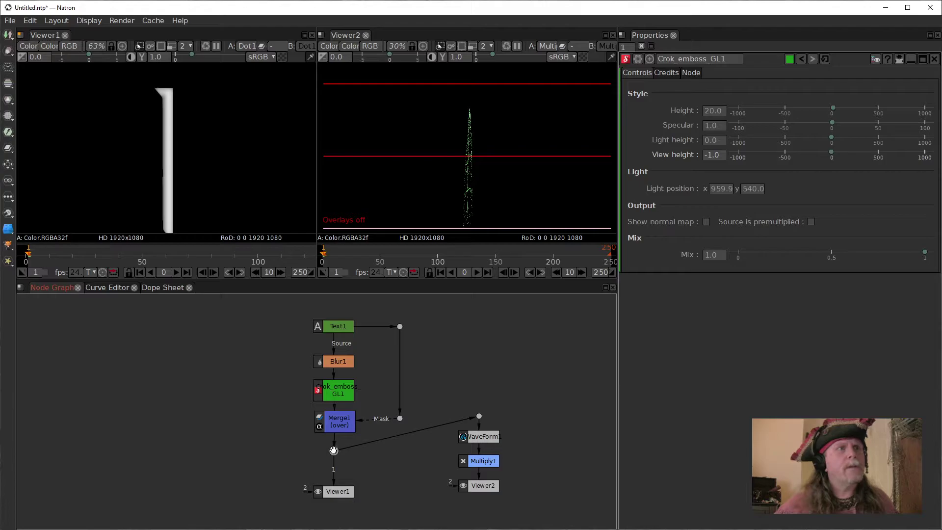
{"action": "left_click_drag", "start_coordinate": [191, 175], "coordinate": [197, 158]}
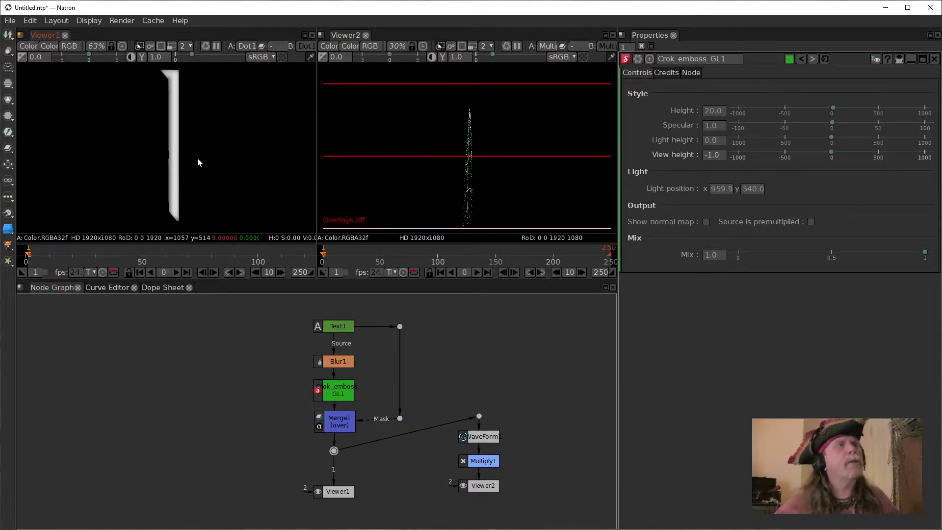
{"action": "left_click", "coordinate": [202, 161]}
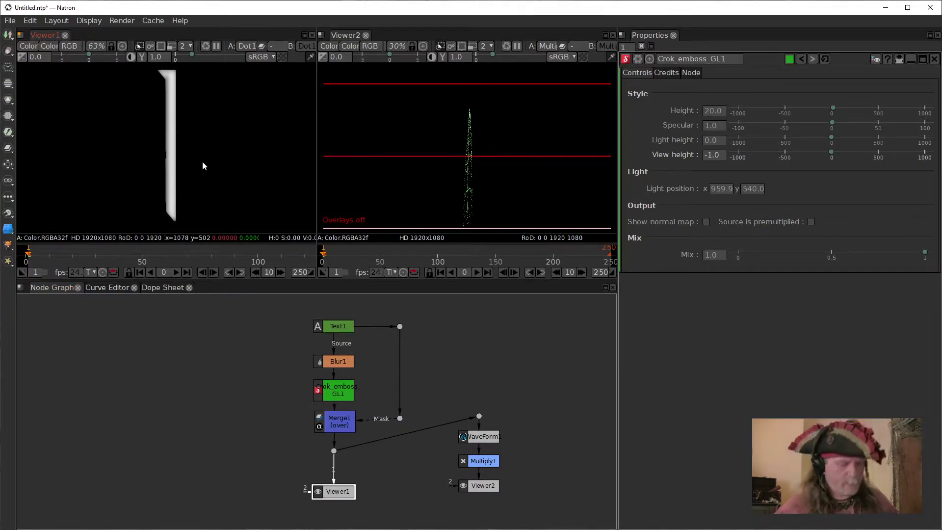
{"action": "key", "text": "f"}
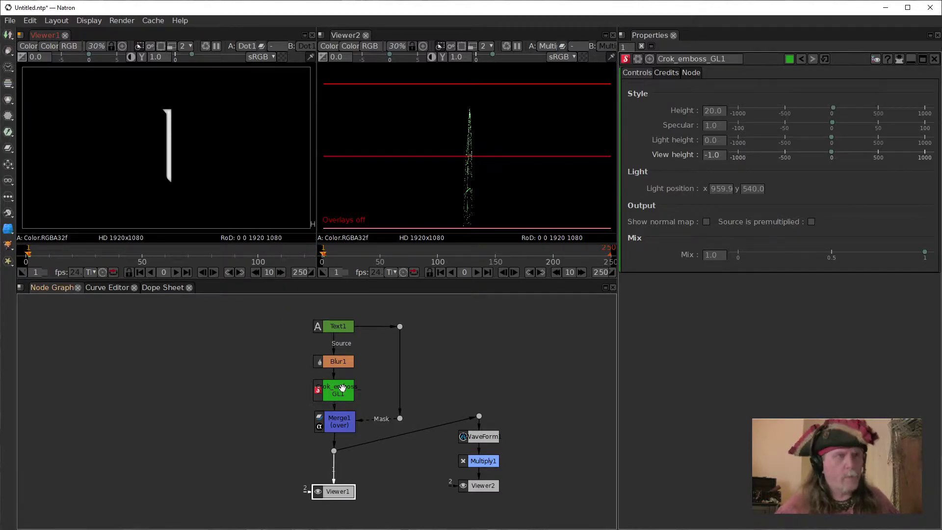
- Move Viewer1 away from the column, compare the emboss node with Merge1 in it, and reconnect it to Merge1's output dot
{"action": "left_click_drag", "start_coordinate": [314, 492], "coordinate": [251, 488]}
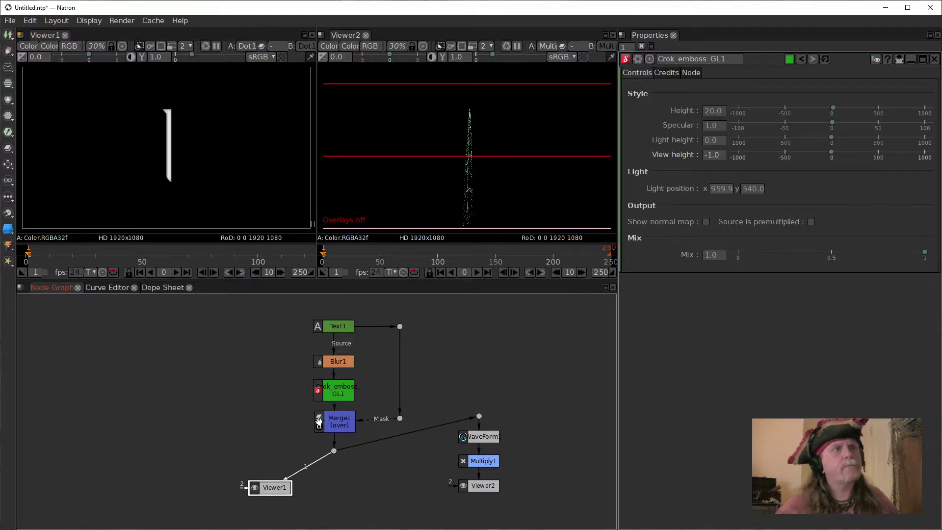
{"action": "left_click", "coordinate": [337, 394]}
{"action": "key", "text": "1"}
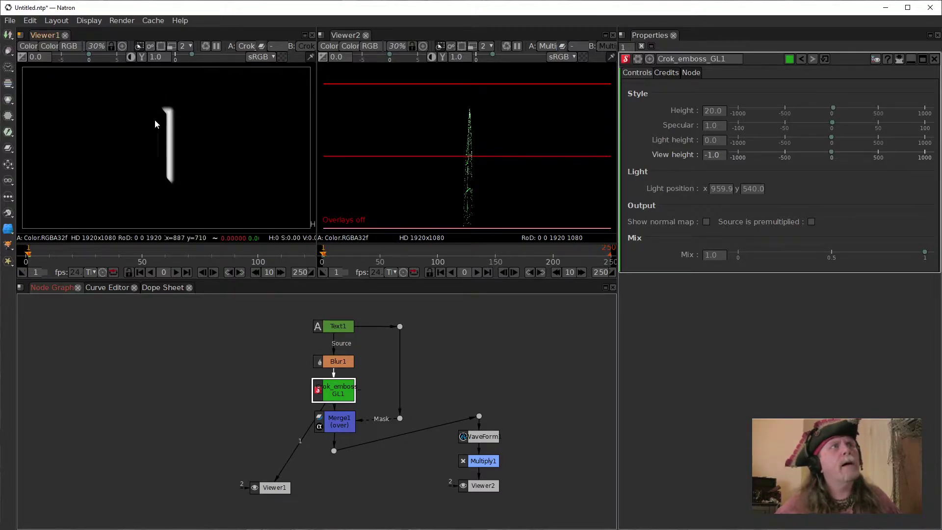
{"action": "left_click", "coordinate": [329, 430]}
{"action": "key", "text": "1"}
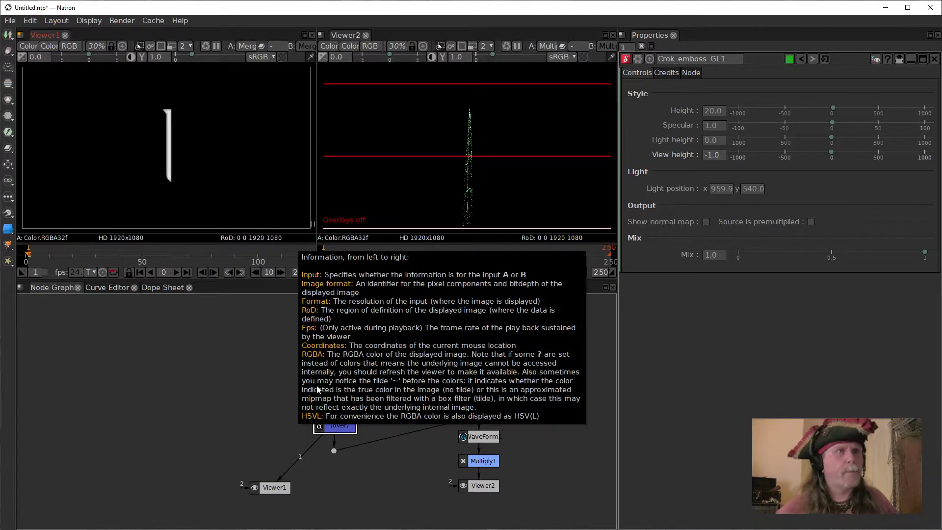
{"action": "left_click", "coordinate": [334, 451]}
{"action": "key", "text": "1"}
{"action": "mouse_move", "coordinate": [336, 450]}
{"action": "left_mouse_down"}
{"action": "mouse_move", "coordinate": [370, 458]}
{"action": "mouse_move", "coordinate": [338, 457]}
{"action": "left_mouse_up"}
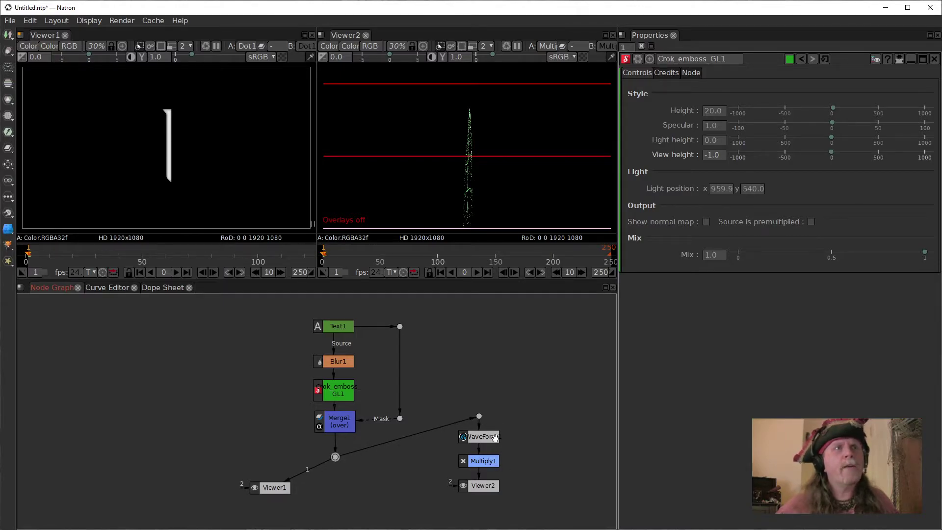
- Move the waveform branch, from its dot down to Viewer2, farther away from the text node column
{"action": "left_click_drag", "start_coordinate": [549, 399], "coordinate": [439, 519]}
{"action": "left_click_drag", "start_coordinate": [479, 416], "coordinate": [571, 435]}
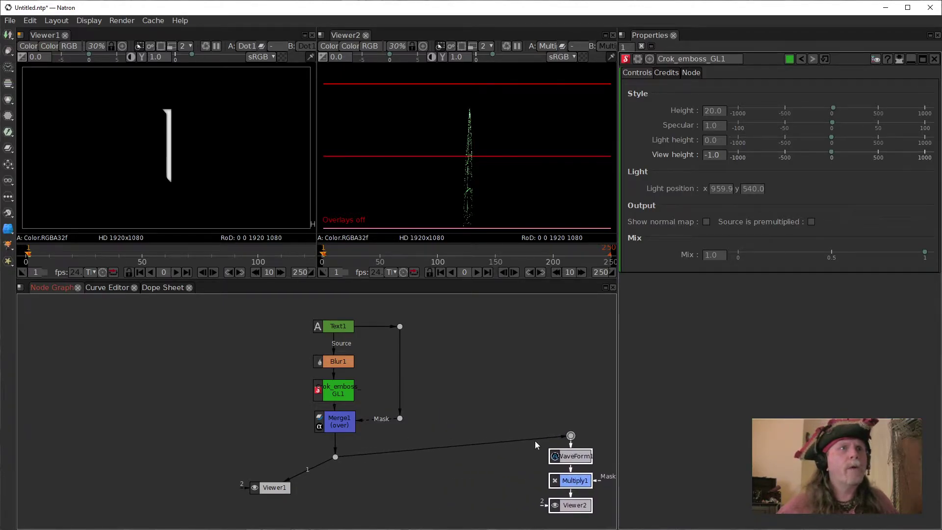
{"action": "left_click", "coordinate": [465, 349]}
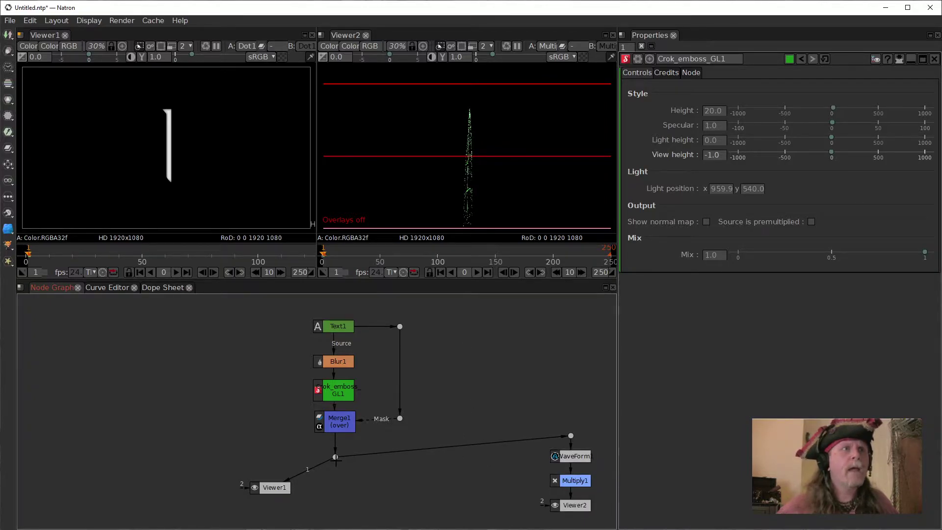
{"action": "left_click", "coordinate": [336, 426]}
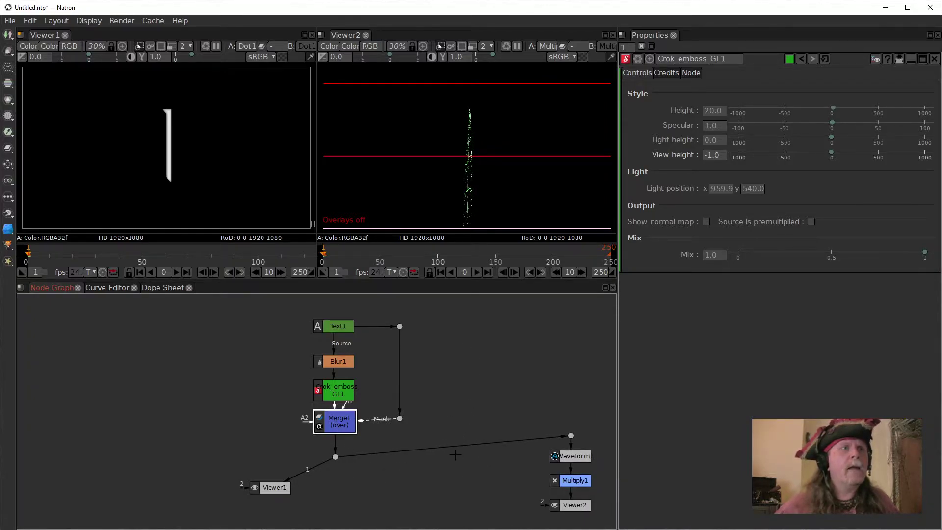
{"action": "left_click", "coordinate": [491, 334]}
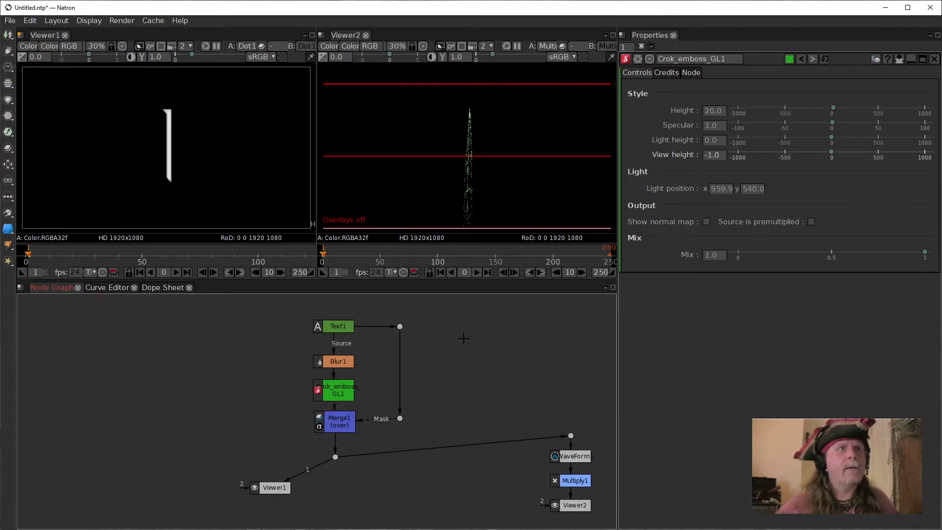
{"action": "right_click", "coordinate": [472, 349]}
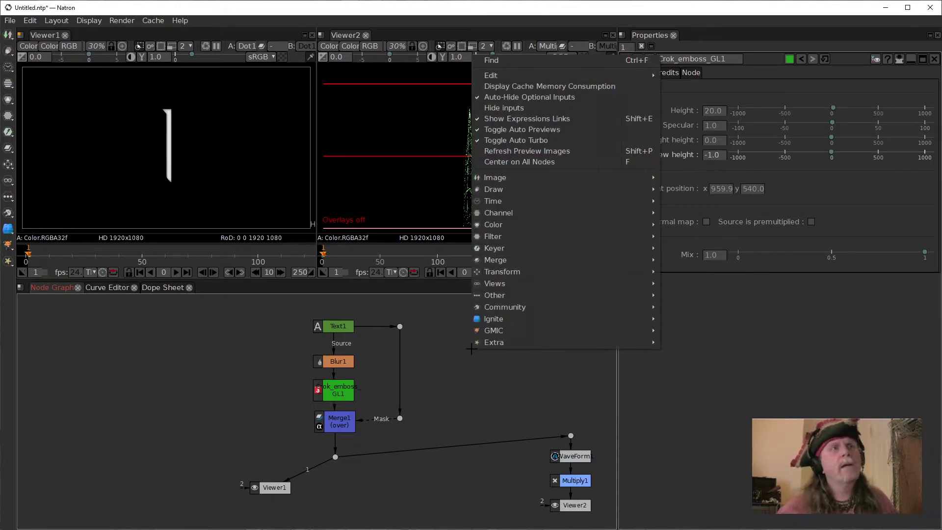
{"action": "mouse_move", "coordinate": [516, 306]}
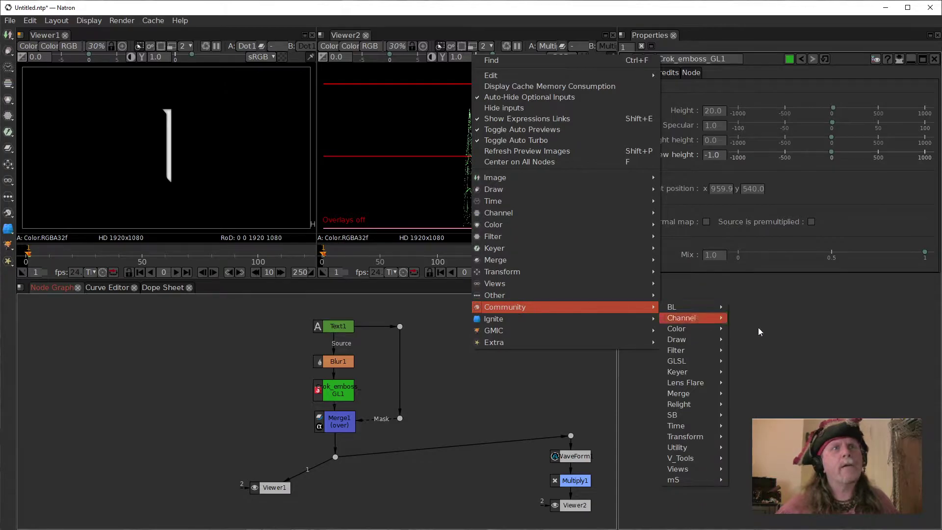
{"action": "mouse_move", "coordinate": [701, 441]}
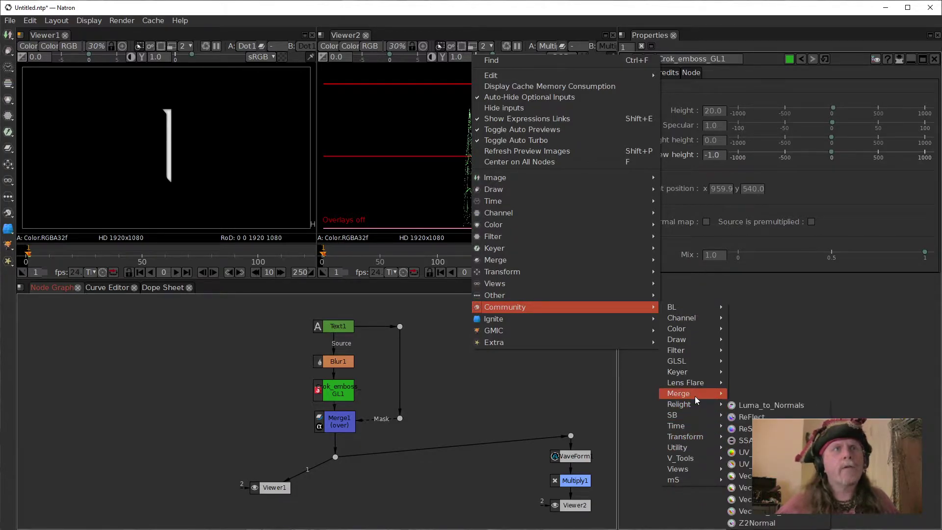
{"action": "left_click", "coordinate": [177, 353]}
- Add a Rolling_fire_GL source node from the community GLSL nodes
{"action": "right_click", "coordinate": [156, 324]}
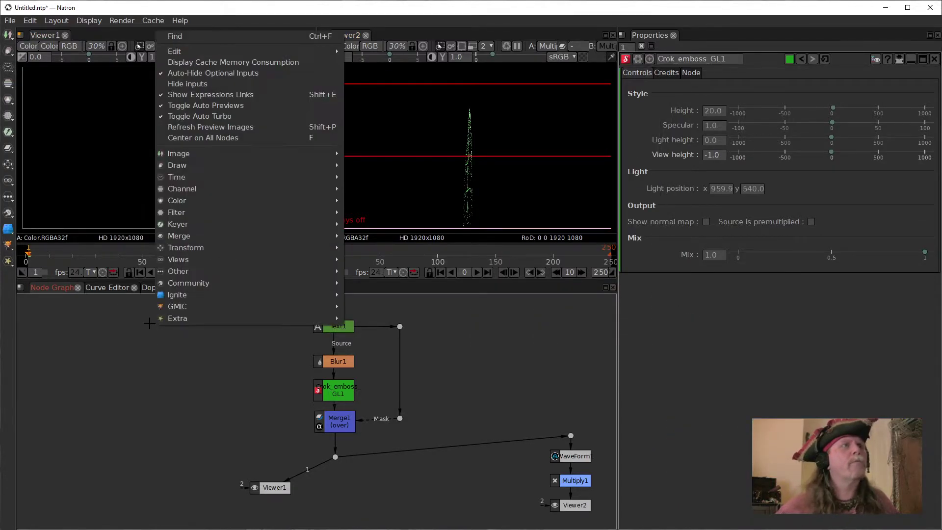
{"action": "mouse_move", "coordinate": [192, 259]}
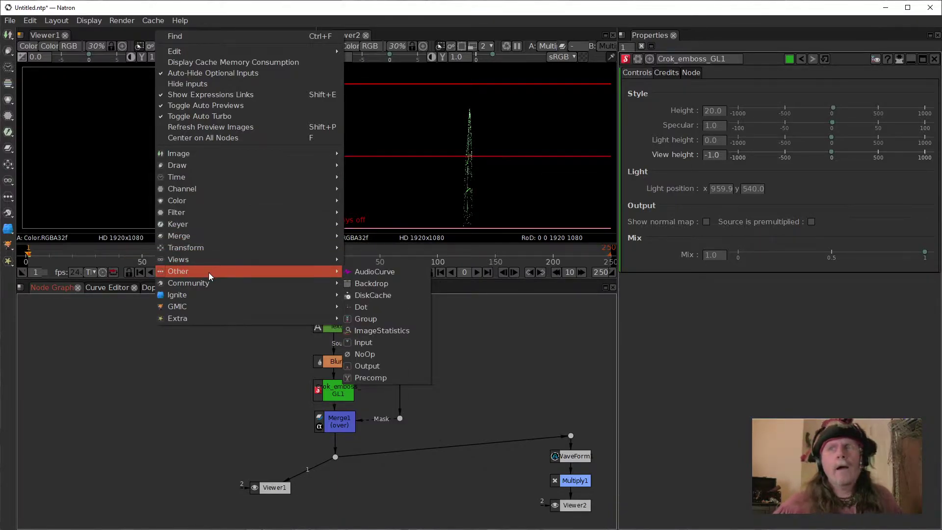
{"action": "mouse_move", "coordinate": [208, 287]}
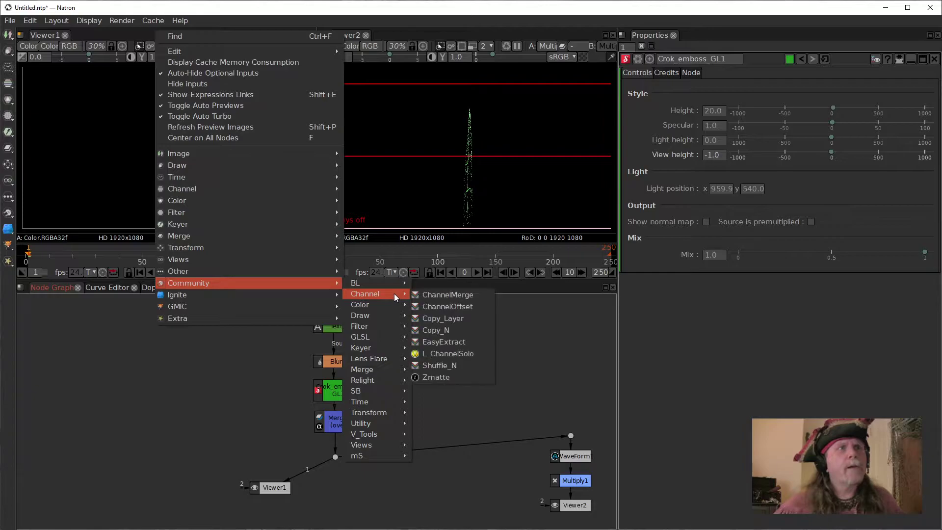
{"action": "mouse_move", "coordinate": [378, 338]}
{"action": "mouse_move", "coordinate": [439, 336]}
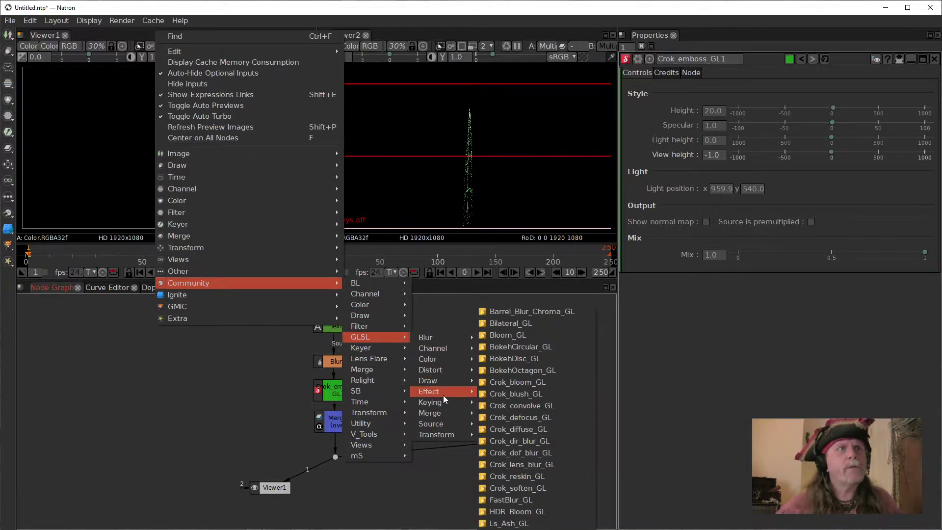
{"action": "mouse_move", "coordinate": [446, 400]}
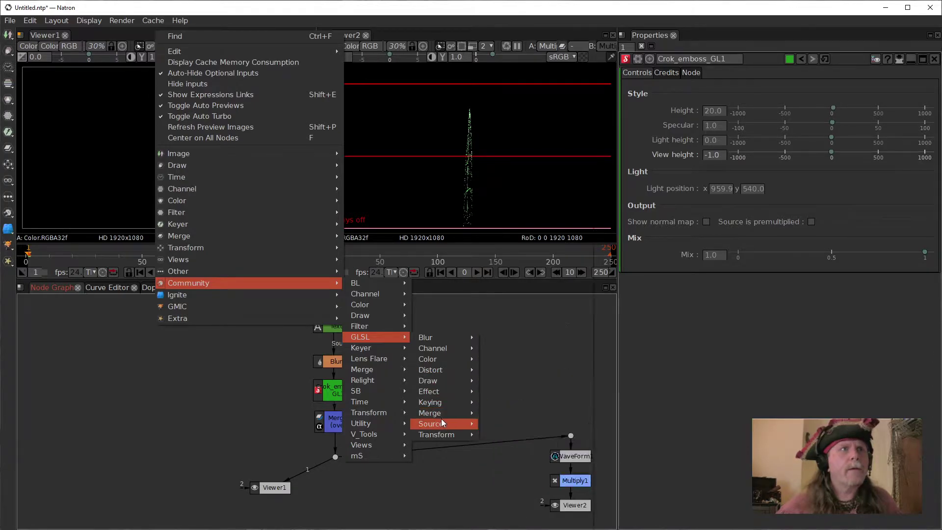
{"action": "mouse_move", "coordinate": [441, 423]}
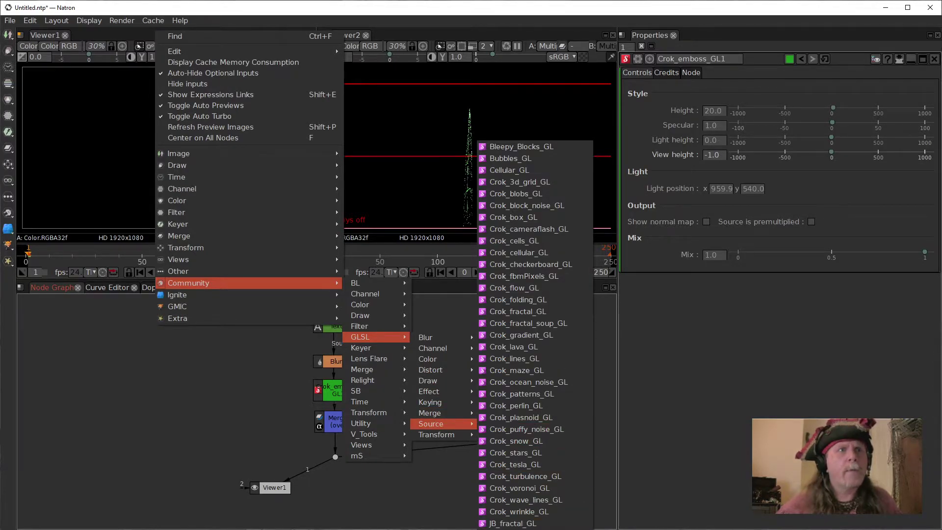
{"action": "left_click", "coordinate": [519, 523]}
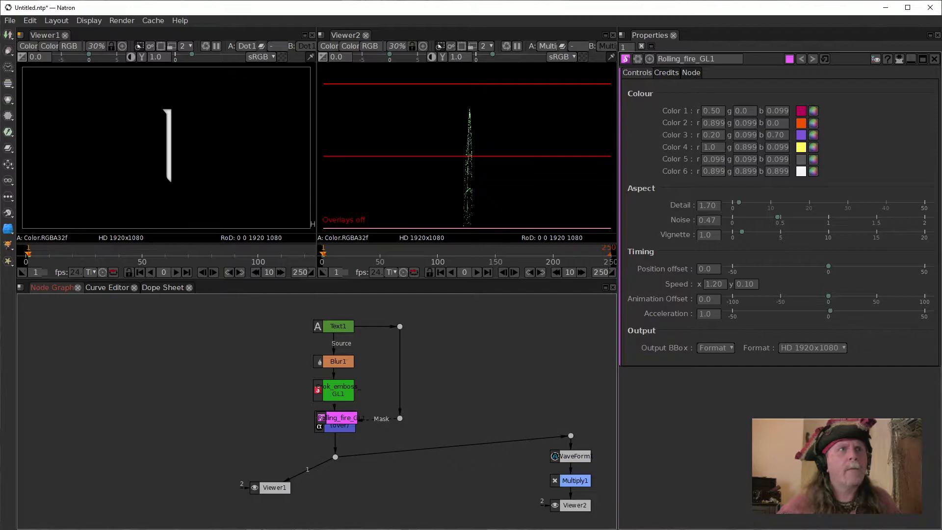
- Place the rolling fire node apart from the text nodes, realign Merge1 beneath the emboss node, and view the fire in Viewer1
{"action": "left_click_drag", "start_coordinate": [342, 422], "coordinate": [505, 388]}
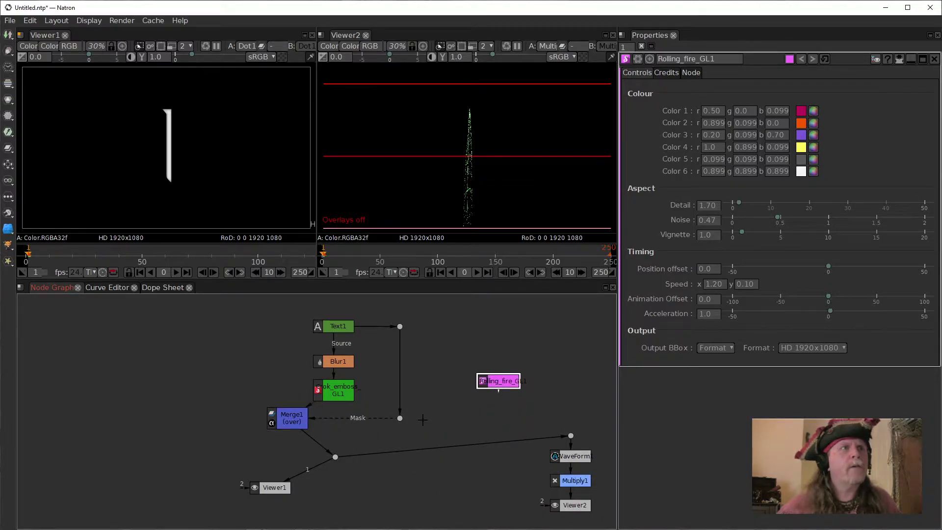
{"action": "left_click_drag", "start_coordinate": [293, 418], "coordinate": [334, 423]}
{"action": "left_click_drag", "start_coordinate": [506, 381], "coordinate": [493, 331]}
{"action": "key", "text": "1"}
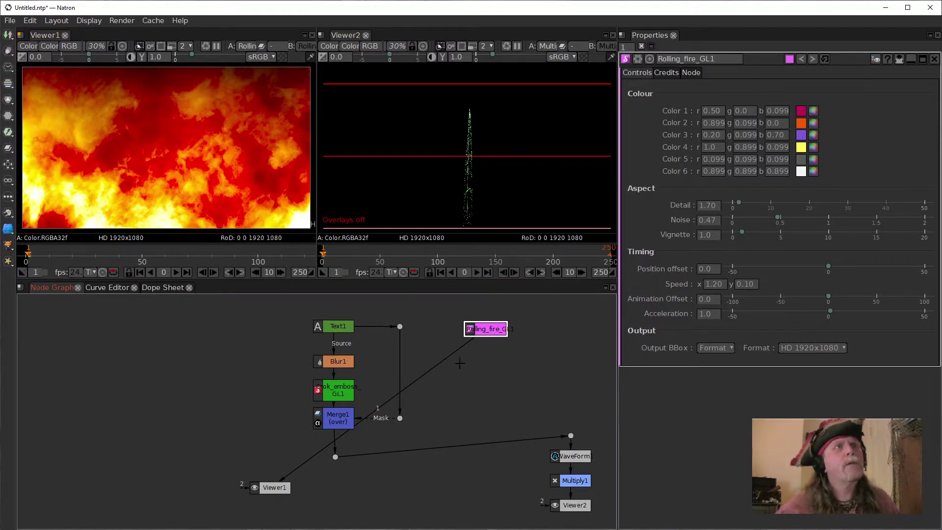
- Move the rolling fire node closer to the text column, preview its animation in Viewer1, and return to the first frame
{"action": "left_click_drag", "start_coordinate": [485, 327], "coordinate": [469, 328]}
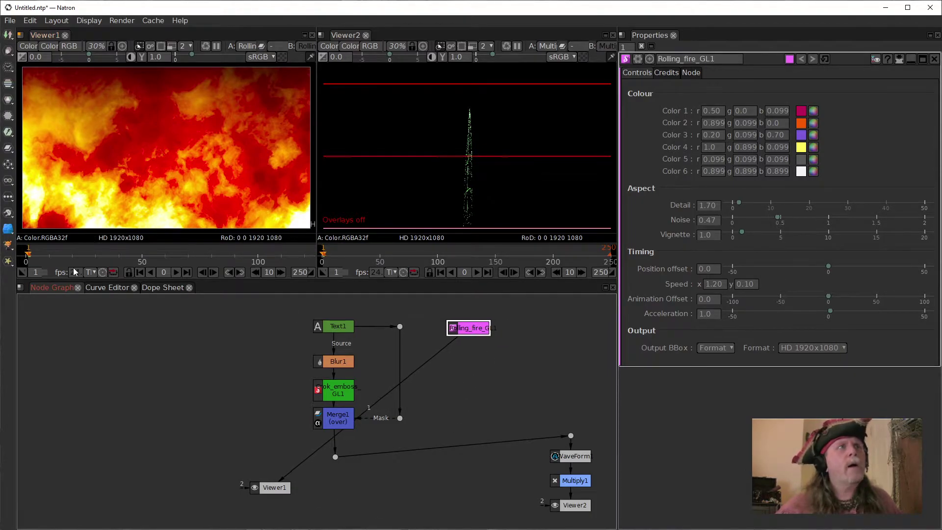
{"action": "left_click", "coordinate": [176, 272]}
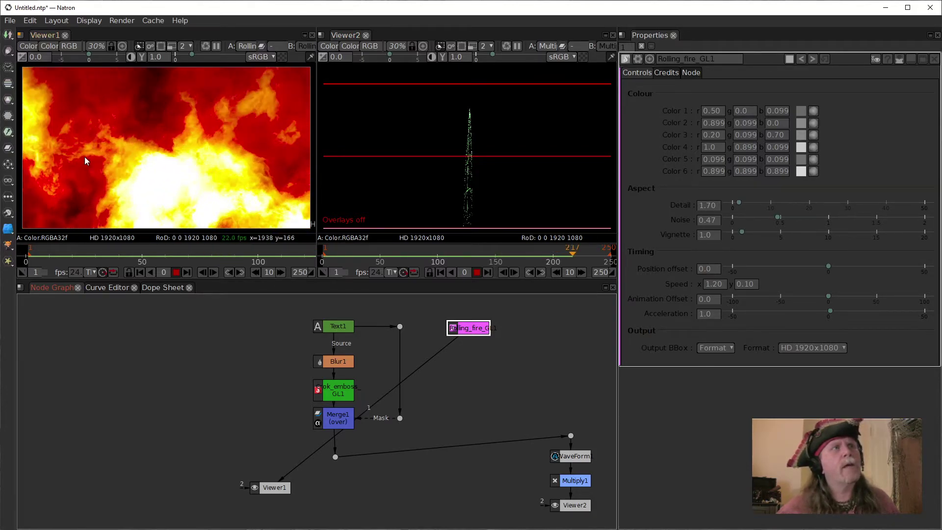
{"action": "left_click", "coordinate": [177, 273]}
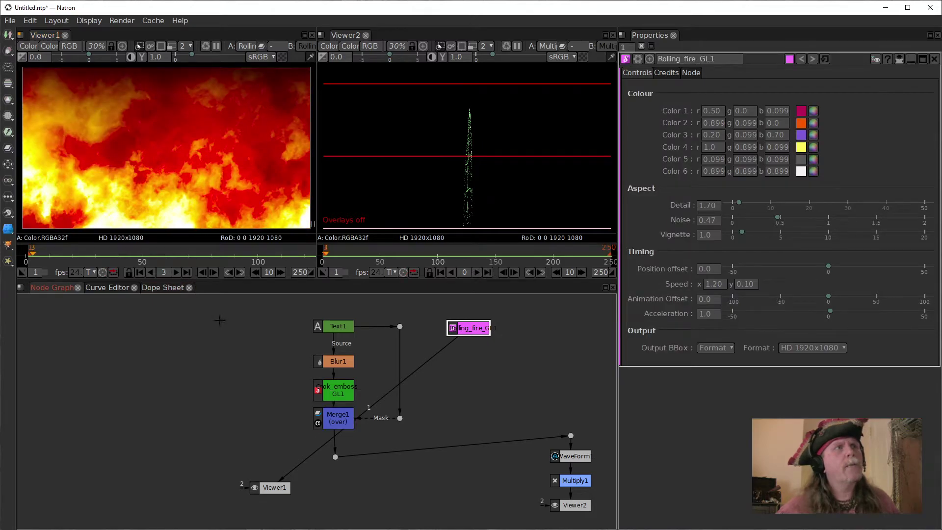
{"action": "left_click", "coordinate": [144, 272]}
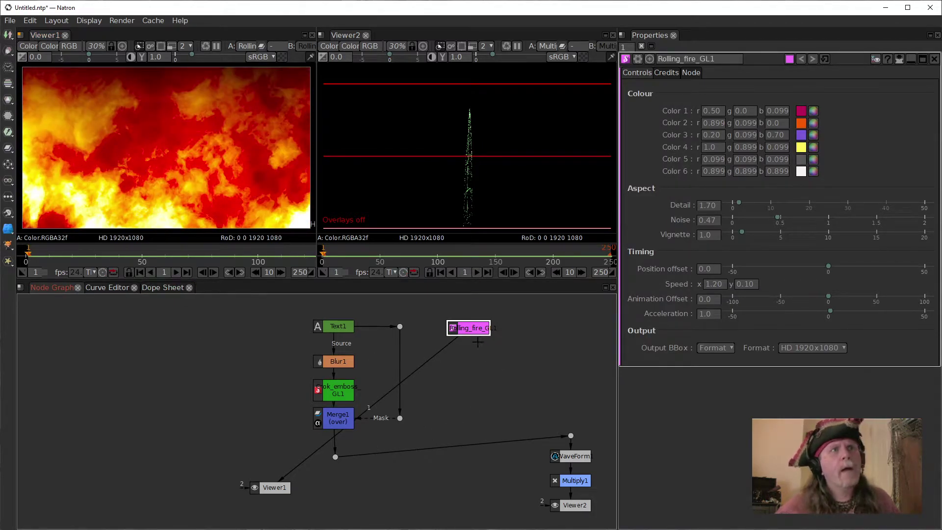
- Add a Merge node directly beneath the rolling fire node, with the fire feeding its B input
{"action": "left_click_drag", "start_coordinate": [471, 329], "coordinate": [470, 335]}
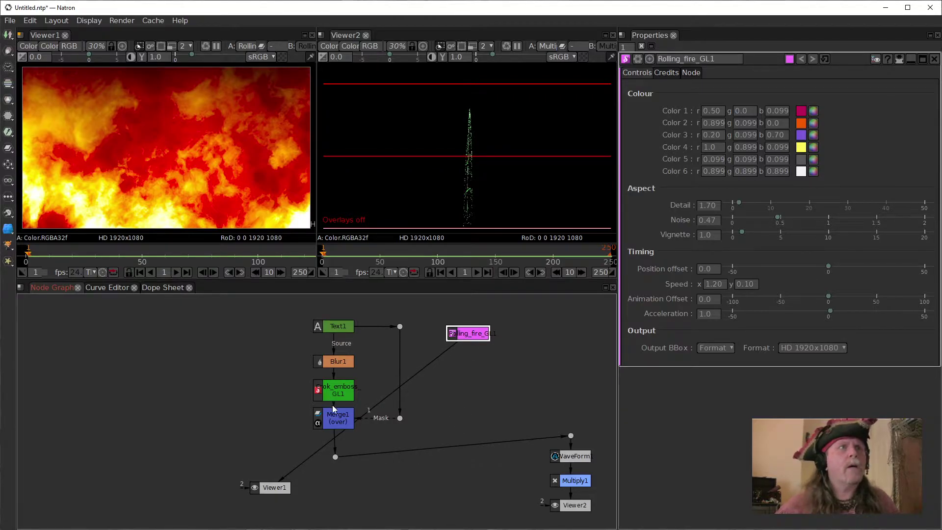
{"action": "left_click", "coordinate": [335, 457]}
{"action": "left_click", "coordinate": [472, 337]}
{"action": "key", "text": "m"}
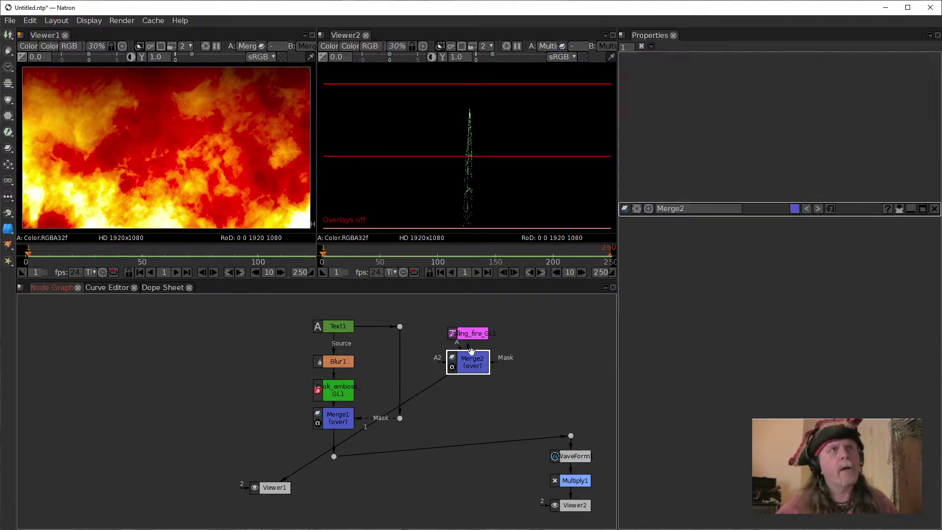
- Connect Merge2's A input to Merge1's output dot and move Merge2 down level with that dot
{"action": "mouse_move", "coordinate": [468, 373]}
{"action": "left_mouse_down"}
{"action": "mouse_move", "coordinate": [466, 405]}
{"action": "mouse_move", "coordinate": [468, 376]}
{"action": "left_mouse_up"}
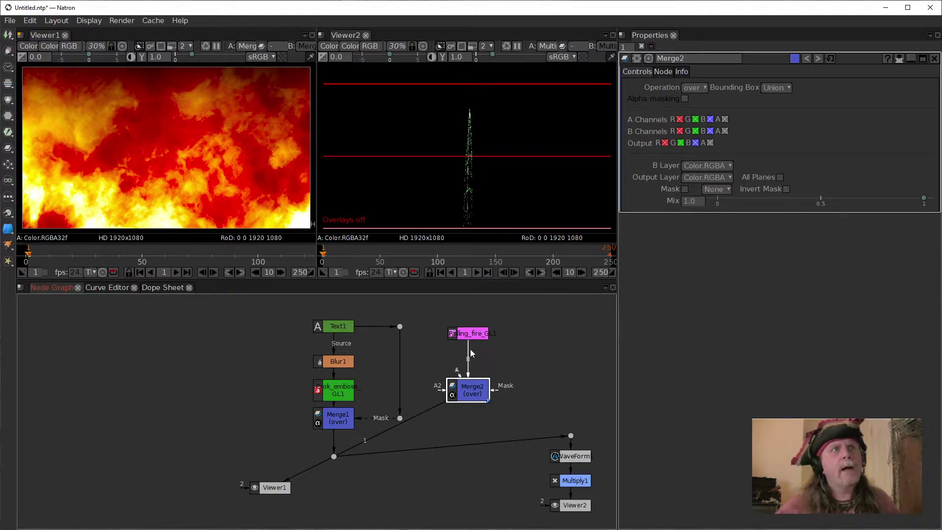
{"action": "left_click_drag", "start_coordinate": [467, 394], "coordinate": [470, 412]}
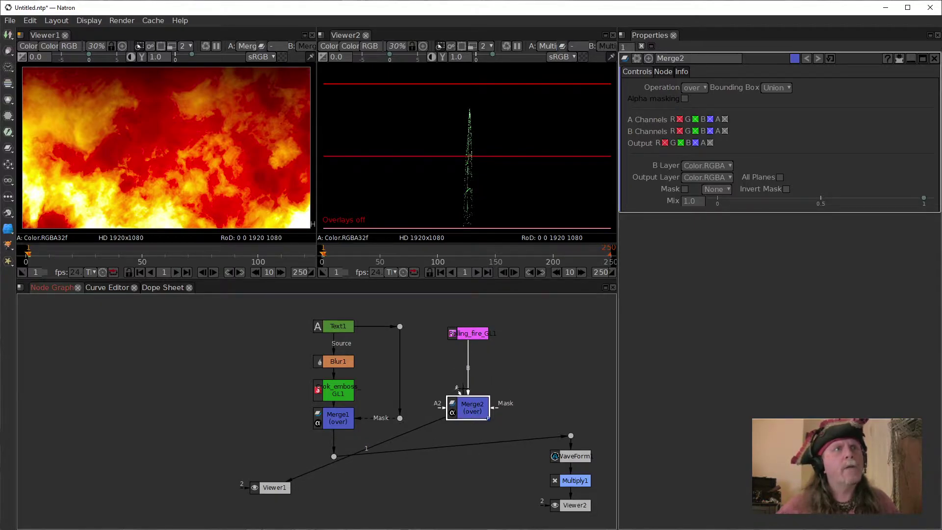
{"action": "left_click_drag", "start_coordinate": [458, 392], "coordinate": [334, 458]}
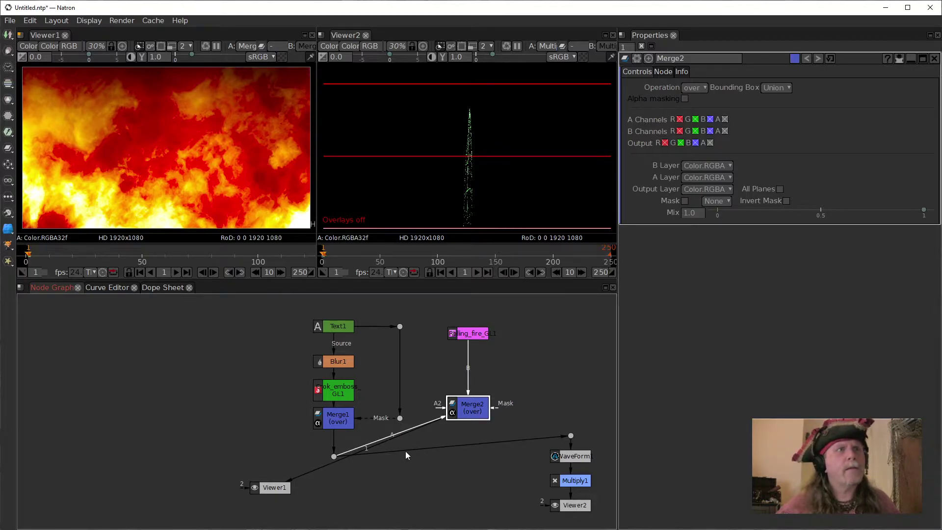
{"action": "left_click_drag", "start_coordinate": [470, 417], "coordinate": [469, 444]}
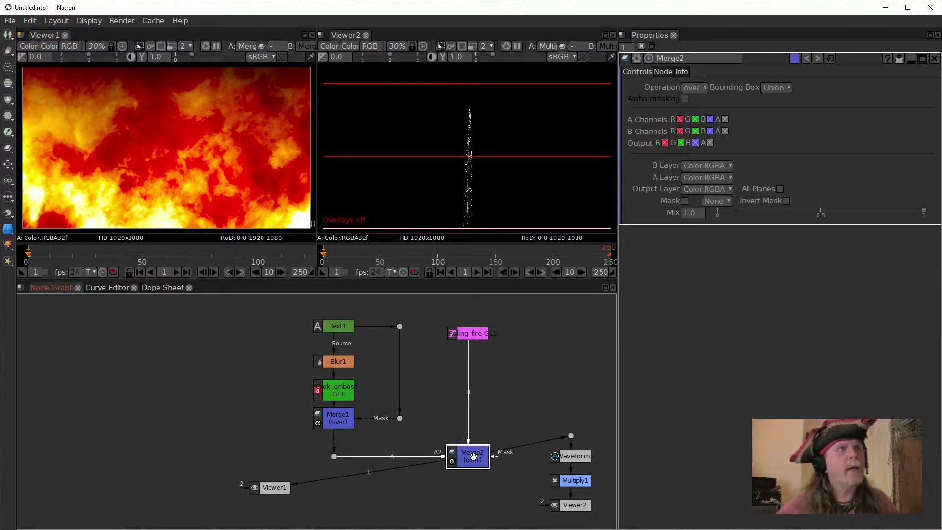
- Reconnect Viewer1 to Merge1's output dot and place the viewer node directly beneath the dot
{"action": "left_click_drag", "start_coordinate": [399, 468], "coordinate": [338, 457]}
{"action": "left_click", "coordinate": [273, 487]}
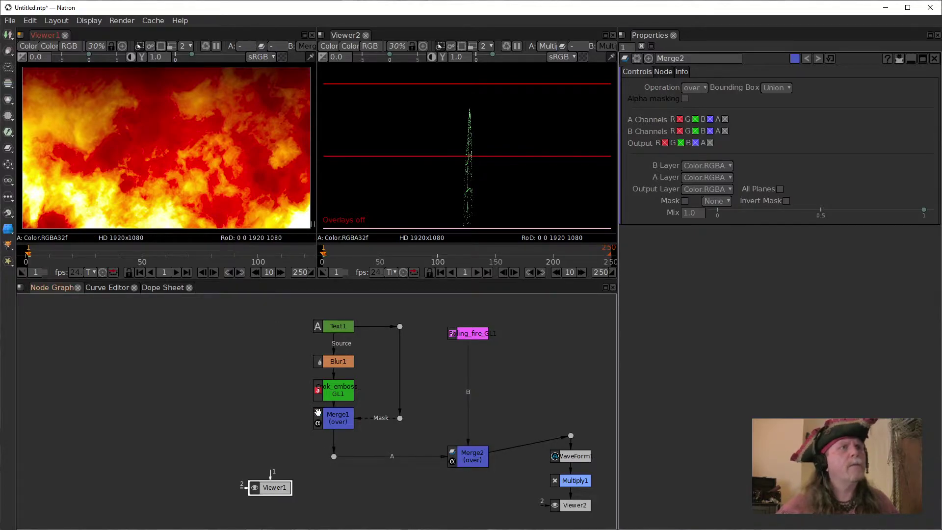
{"action": "left_click_drag", "start_coordinate": [335, 456], "coordinate": [333, 455]}
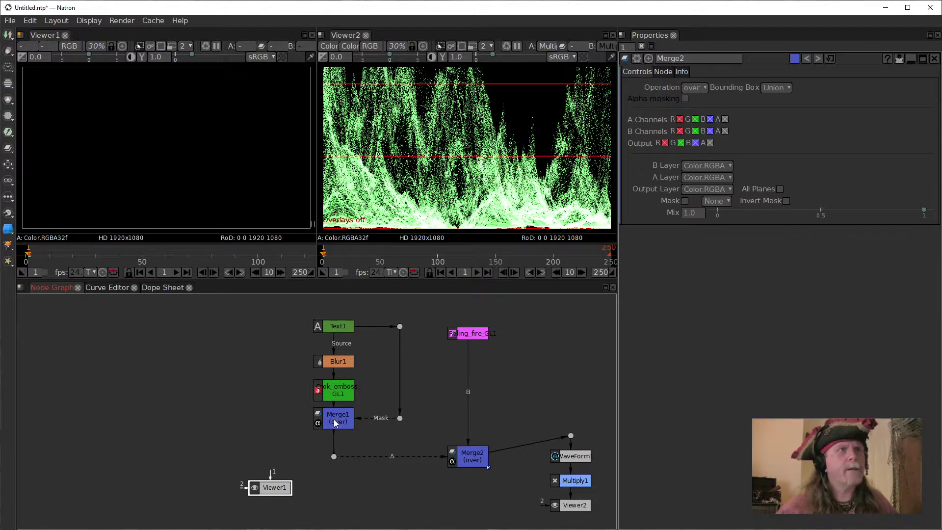
{"action": "left_click_drag", "start_coordinate": [335, 422], "coordinate": [327, 456]}
{"action": "left_click", "coordinate": [333, 457]}
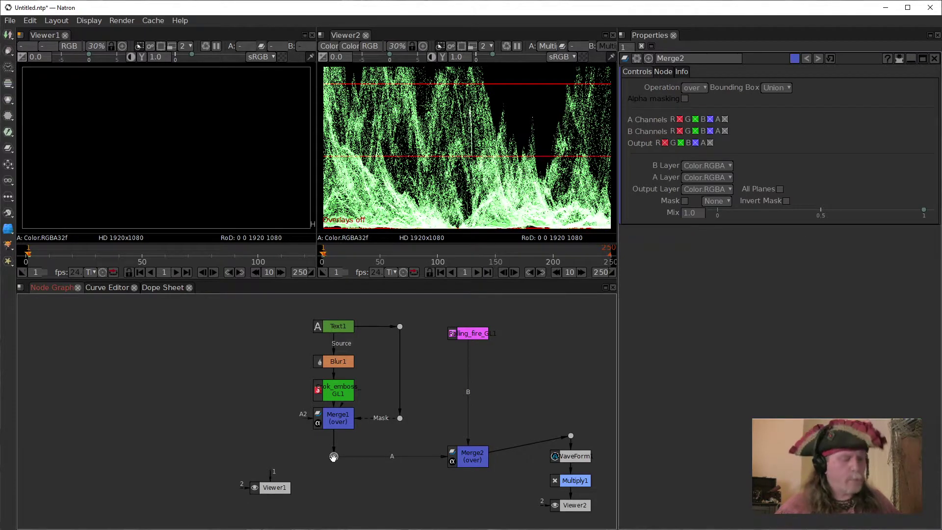
{"action": "key", "text": "1"}
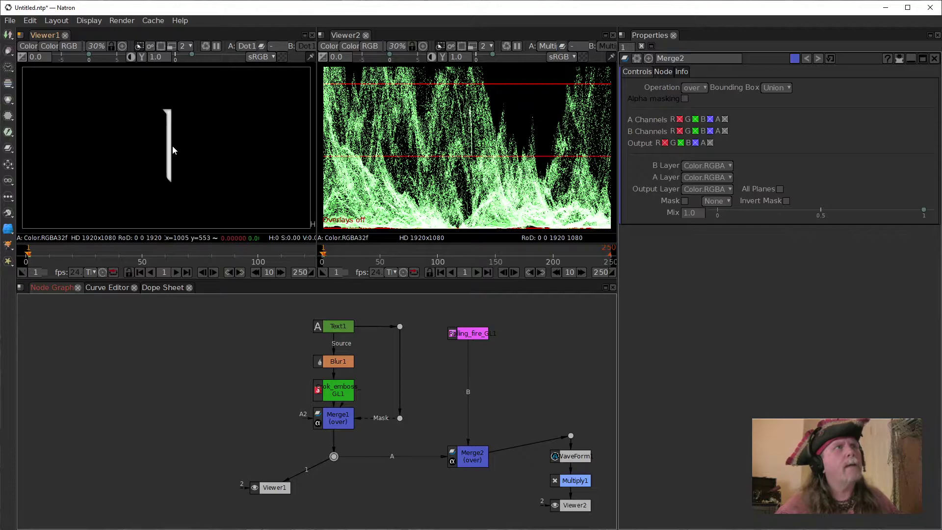
{"action": "left_click_drag", "start_coordinate": [273, 487], "coordinate": [332, 493]}
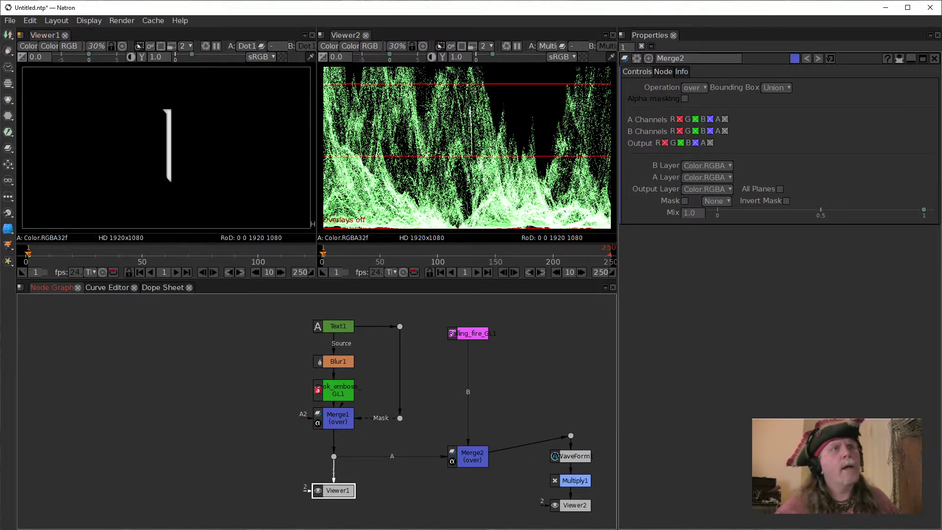
- View Merge2 in Viewer1 and inspect the lower end of the letter against the fire up close
{"action": "left_click", "coordinate": [475, 461]}
{"action": "key", "text": "1"}
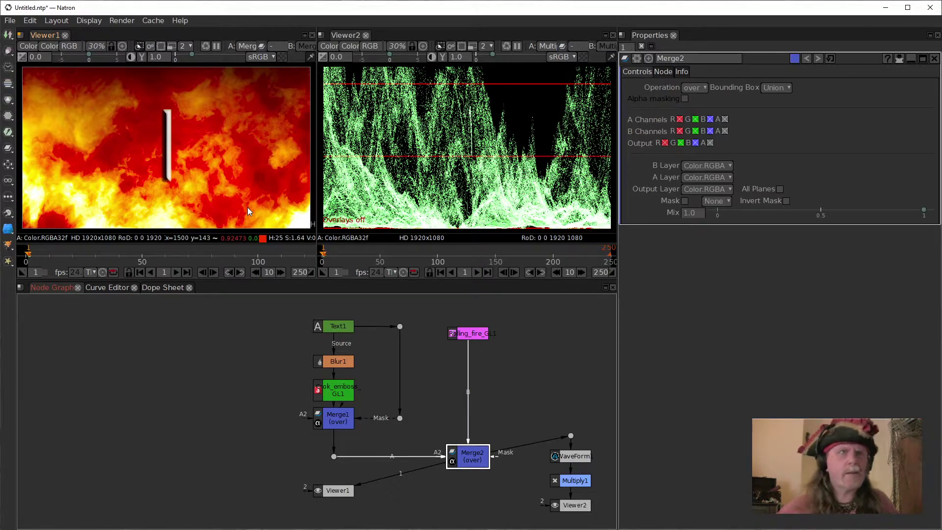
{"action": "scroll", "coordinate": [180, 172], "scroll_direction": "up", "scroll_amount": 5}
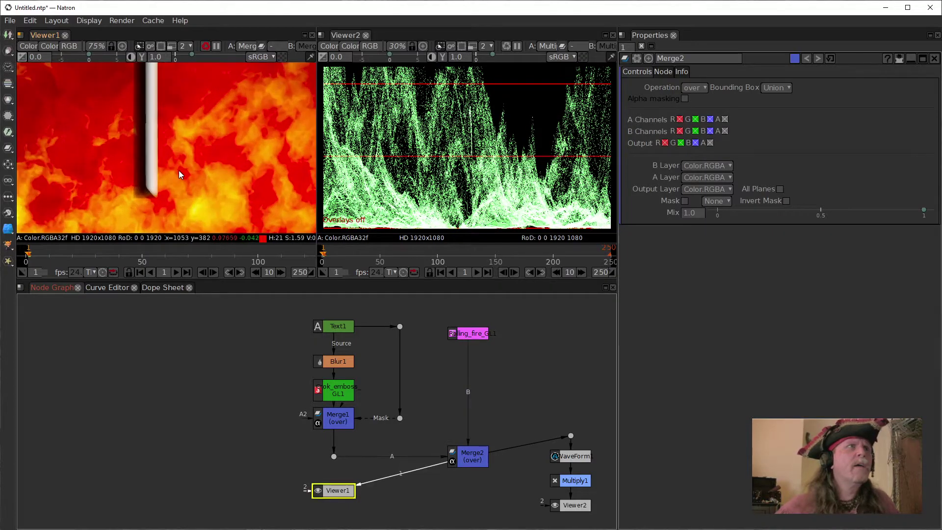
{"action": "scroll", "coordinate": [163, 140], "scroll_direction": "up", "scroll_amount": 4}
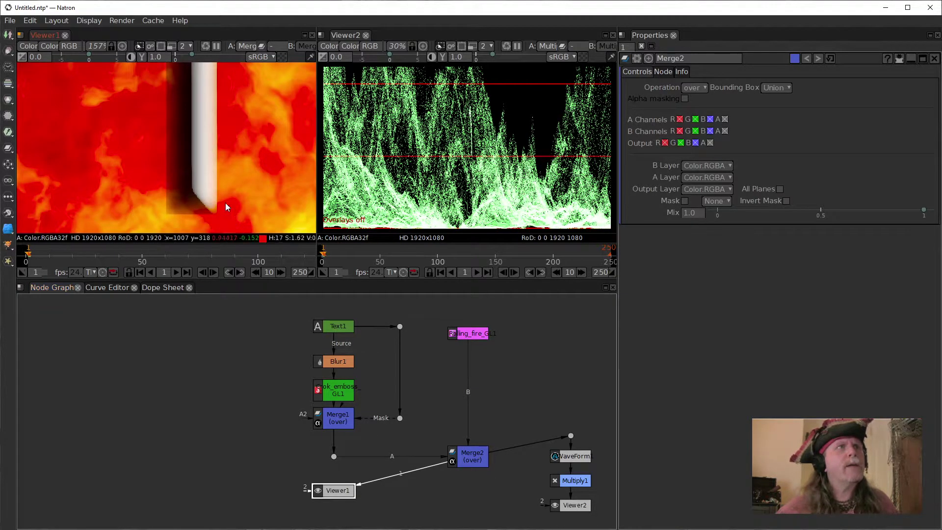
- View Merge1's output dot in Viewer1 and display its alpha channel
{"action": "left_click", "coordinate": [349, 421]}
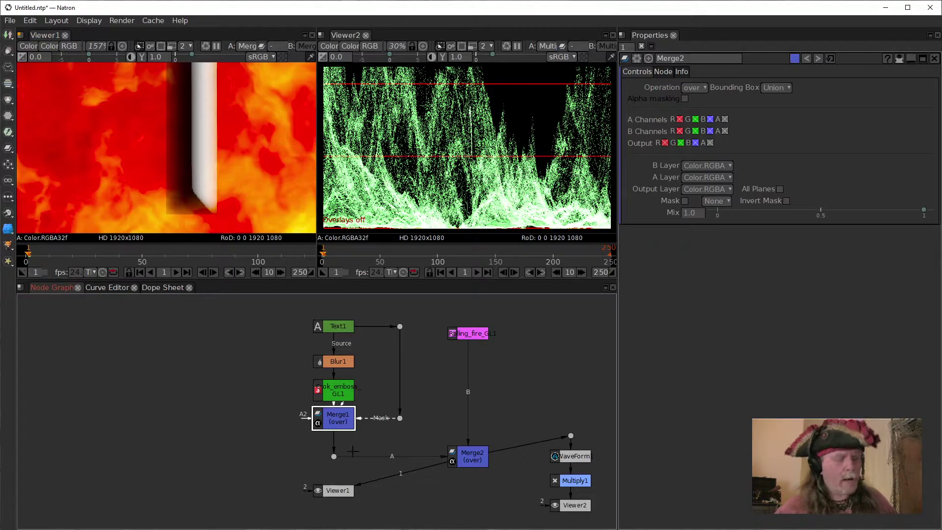
{"action": "left_click", "coordinate": [334, 457]}
{"action": "key", "text": "1"}
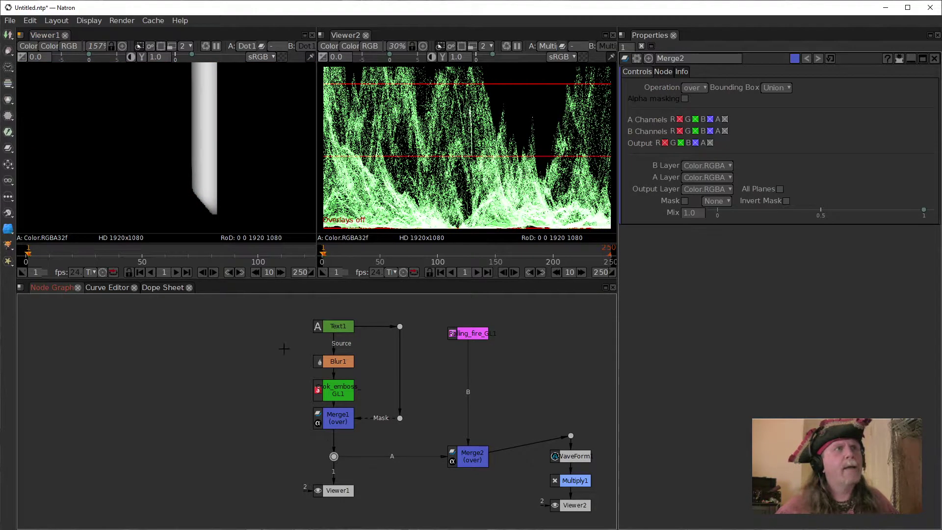
{"action": "key", "text": "a"}
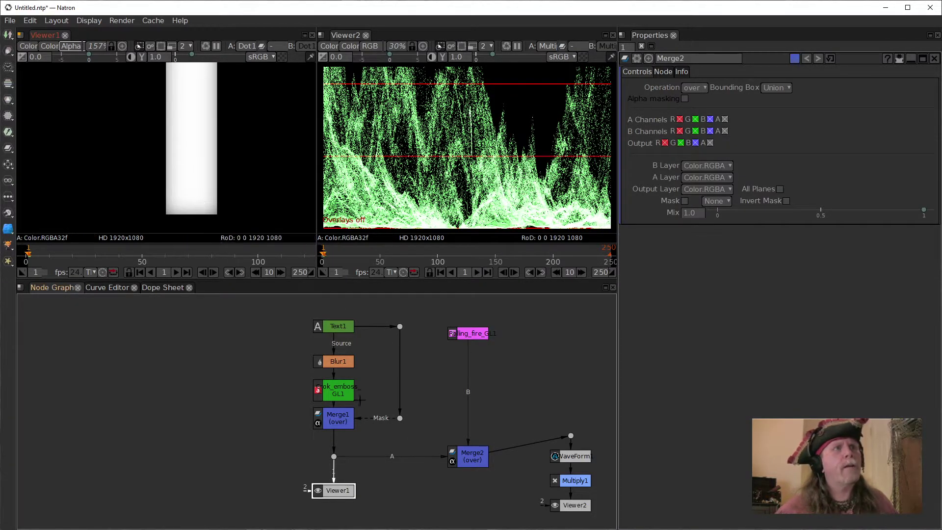
- Compare the alpha channels of Text1, Merge1 and Blur1 in Viewer1, ending on Merge1
{"action": "left_click", "coordinate": [339, 327]}
{"action": "key", "text": "1"}
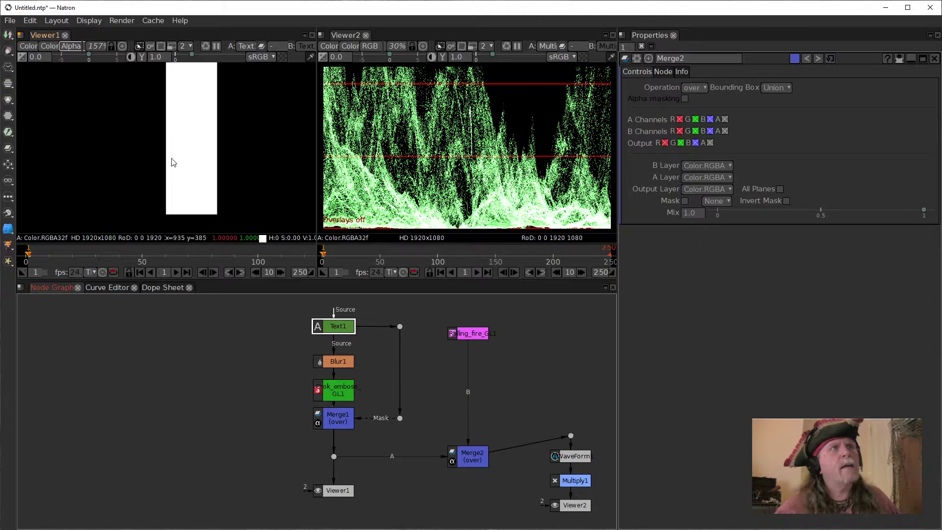
{"action": "left_click", "coordinate": [334, 423]}
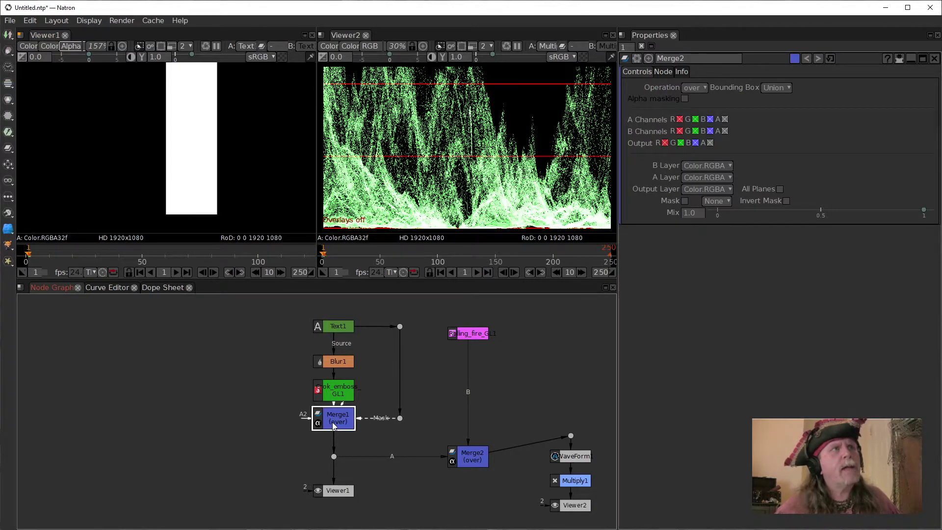
{"action": "key", "text": "1"}
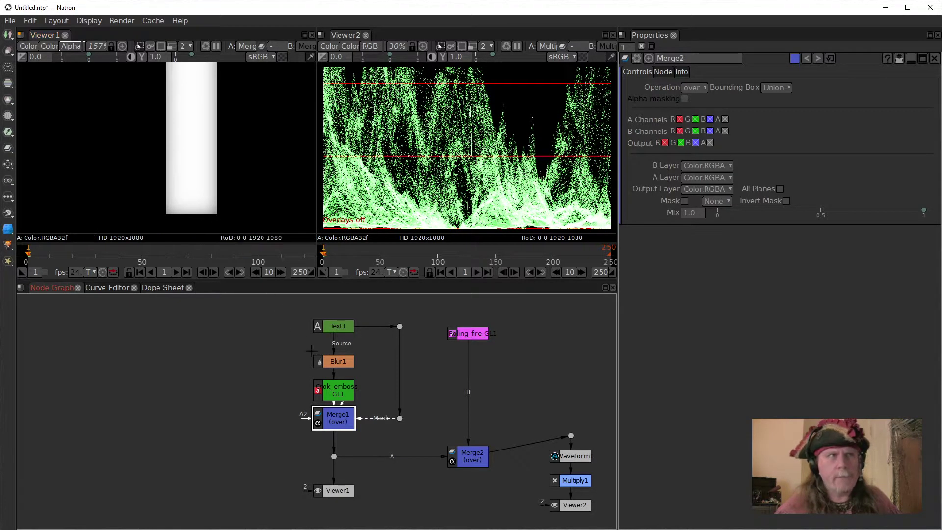
{"action": "left_click", "coordinate": [343, 367]}
{"action": "key", "text": "1"}
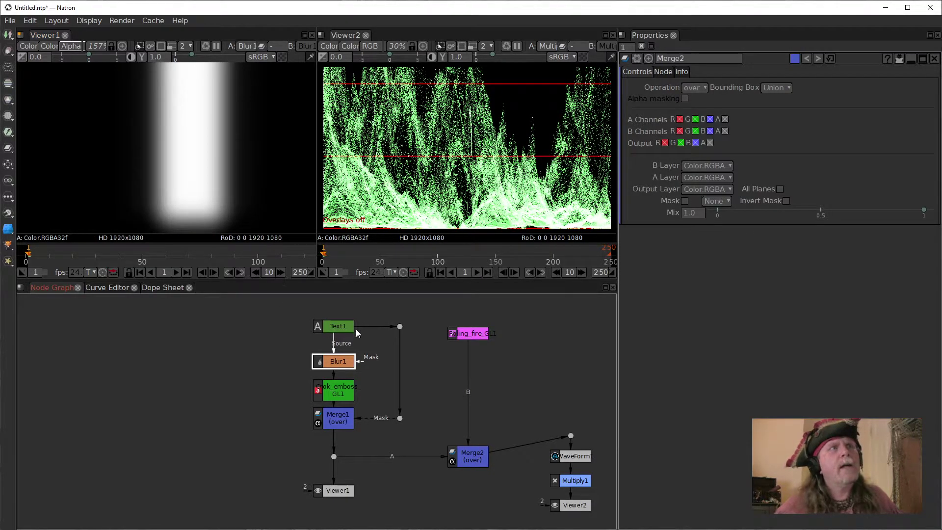
{"action": "left_click", "coordinate": [339, 325]}
{"action": "key", "text": "1"}
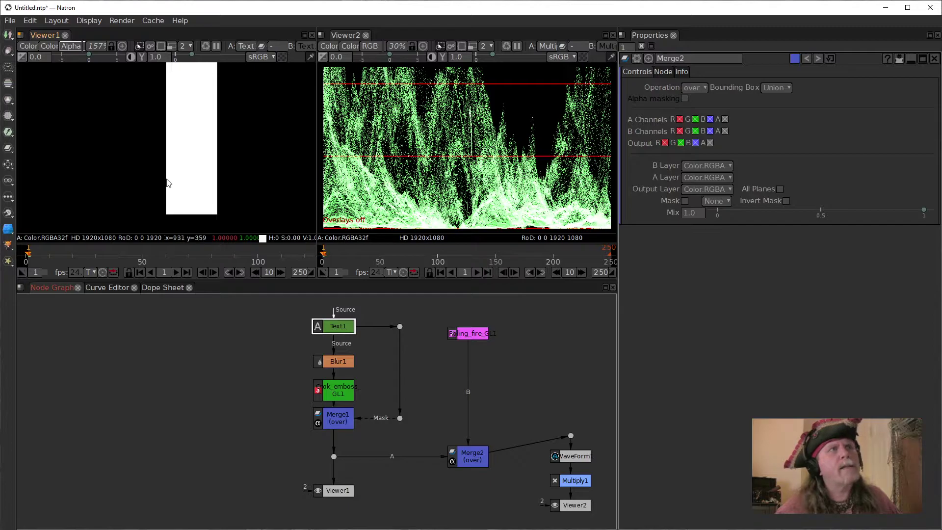
{"action": "left_click", "coordinate": [339, 417]}
{"action": "key", "text": "1"}
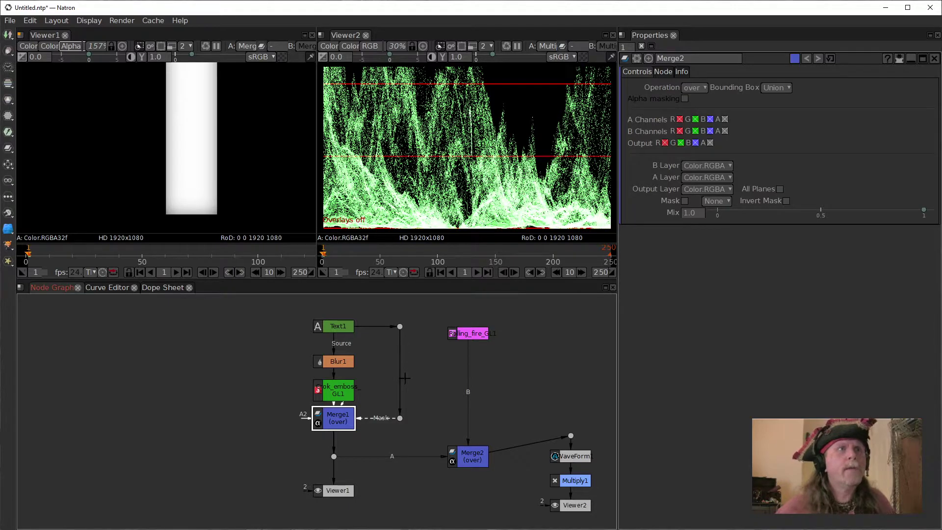
- Alternate Viewer1 between Merge1's RGB and alpha channels to compare them, ending on RGB
{"action": "left_click", "coordinate": [169, 131]}
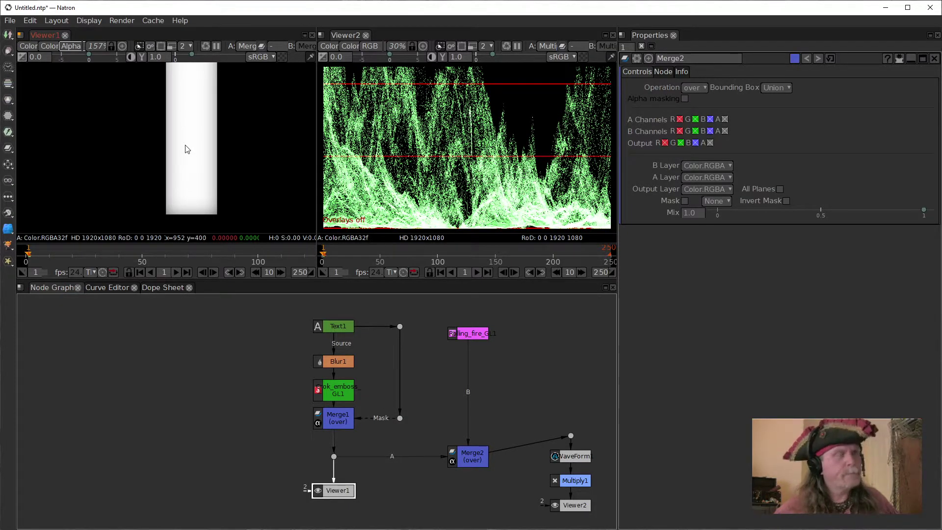
{"action": "key", "text": "a"}
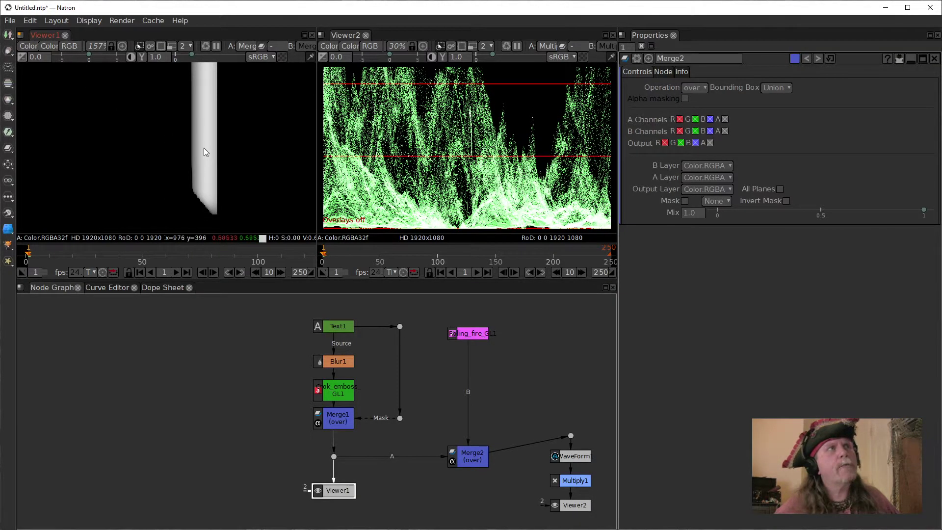
{"action": "key", "text": "a"}
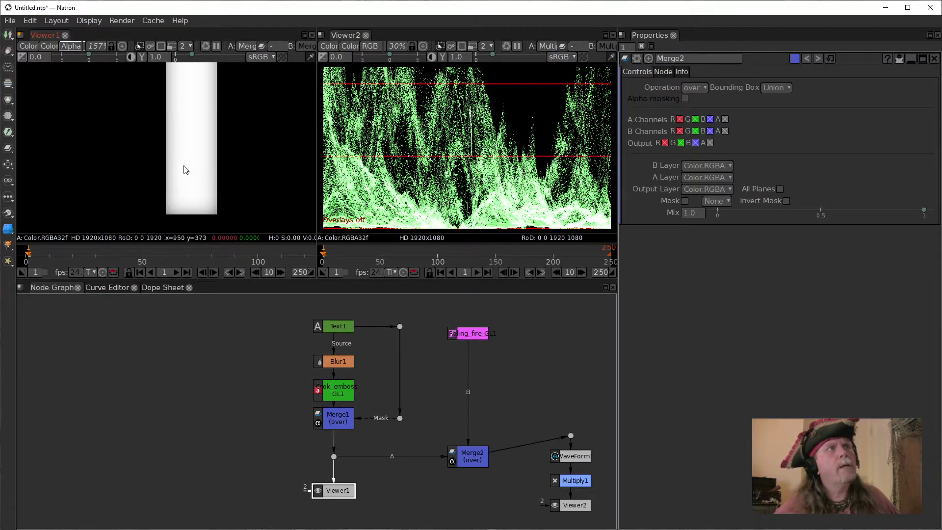
{"action": "key", "text": "a"}
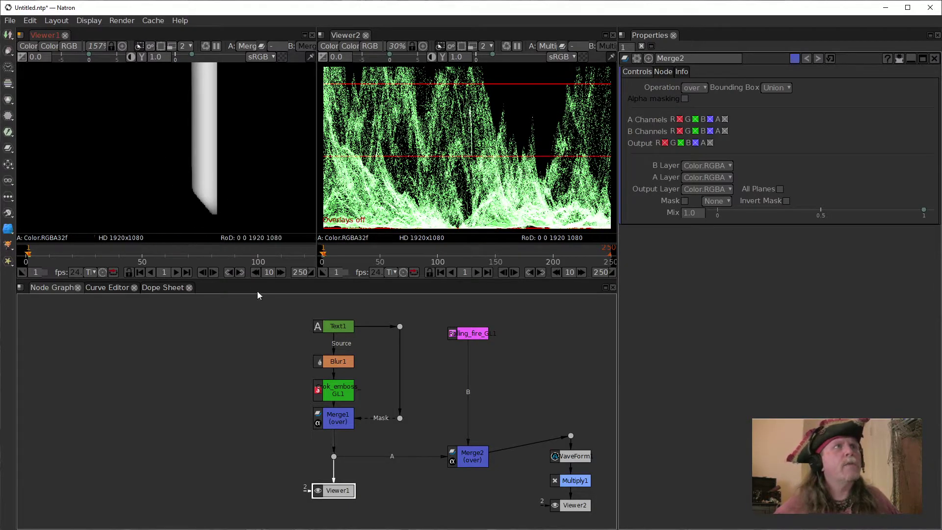
- Reconnect Merge1's B input from the emboss node to the dot beside Text1
{"action": "left_click", "coordinate": [346, 415]}
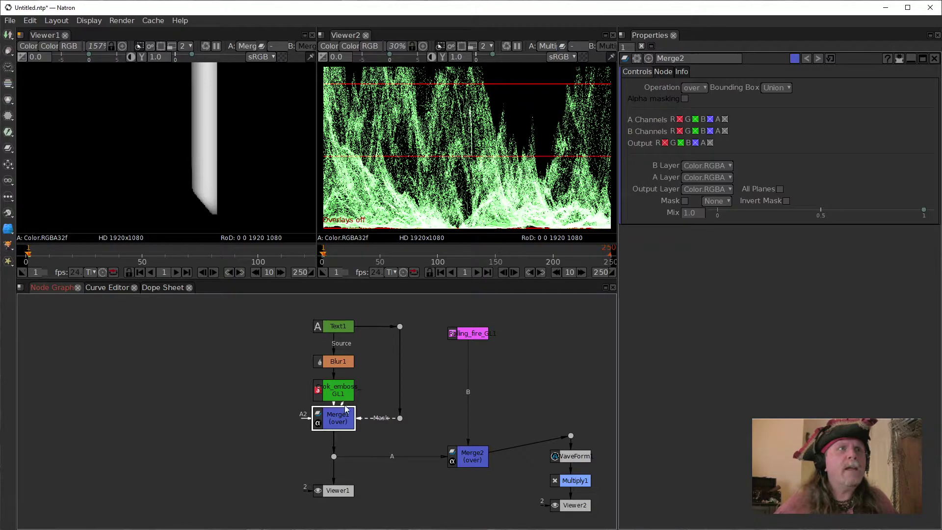
{"action": "left_click_drag", "start_coordinate": [344, 402], "coordinate": [399, 327]}
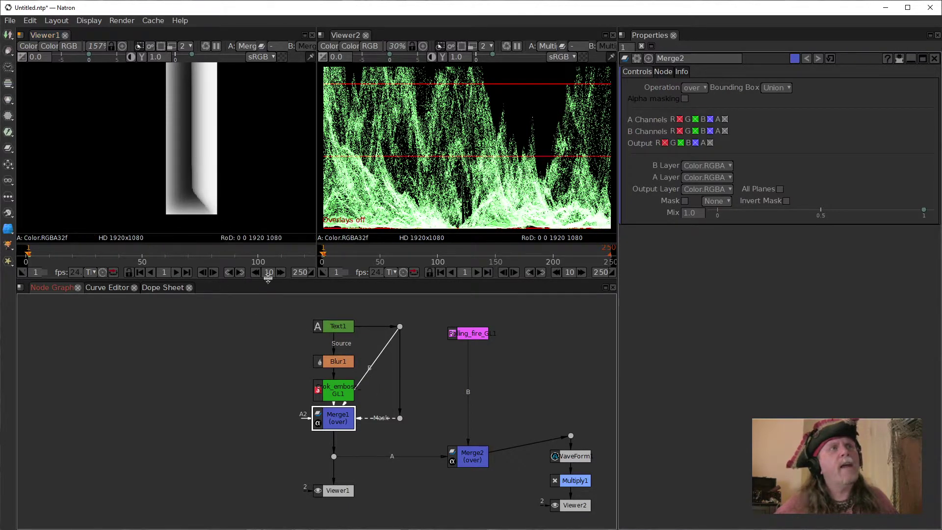
- View the emboss node in Viewer1 and examine its RGB and alpha channels
{"action": "left_click", "coordinate": [338, 391]}
{"action": "key", "text": "1"}
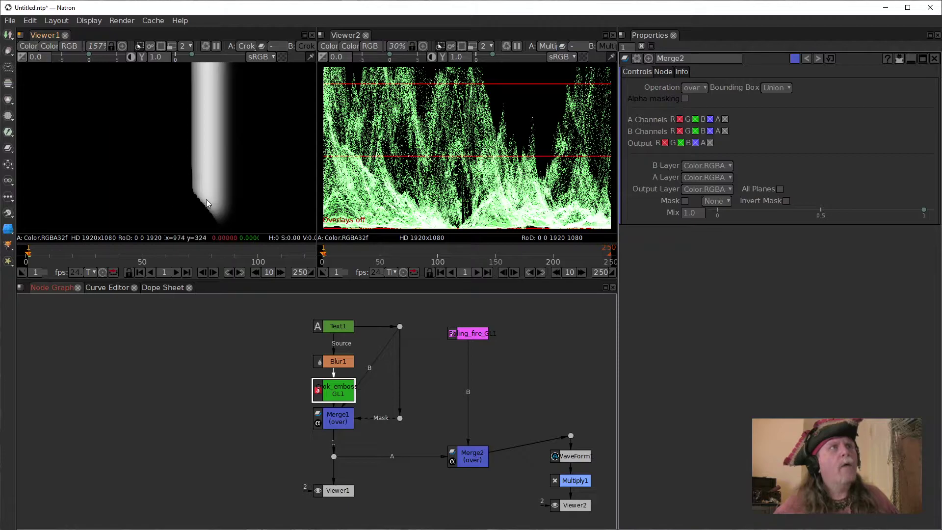
{"action": "left_click", "coordinate": [340, 364]}
{"action": "left_click", "coordinate": [333, 490]}
{"action": "key", "text": "a"}
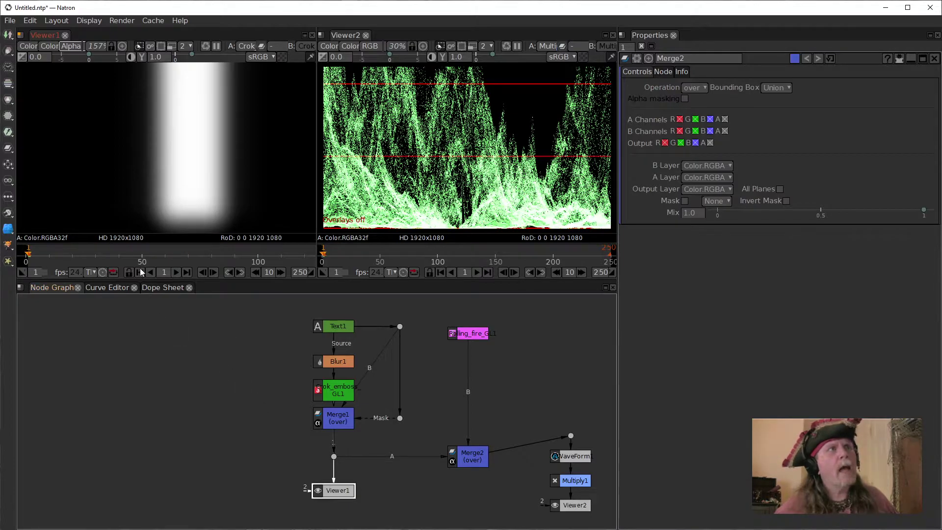
- Compare the alpha of the dots beside Text1 and below Merge1 in Viewer1, and examine the latter's RGB with the whole frame fitted
{"action": "left_click", "coordinate": [399, 324]}
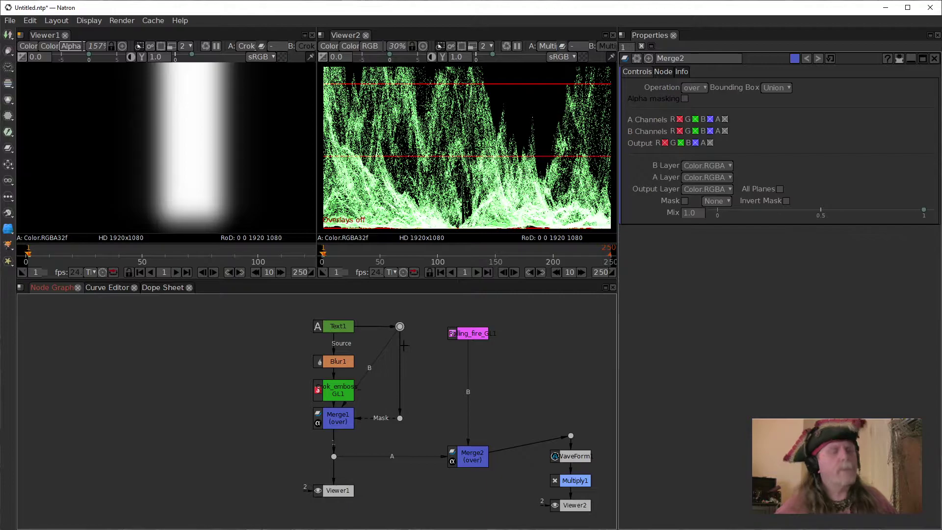
{"action": "key", "text": "1"}
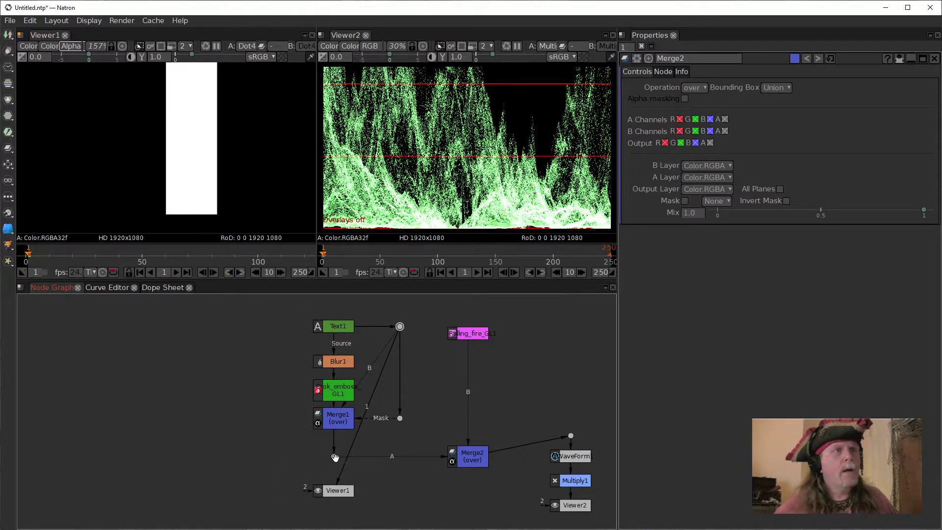
{"action": "key", "text": "1"}
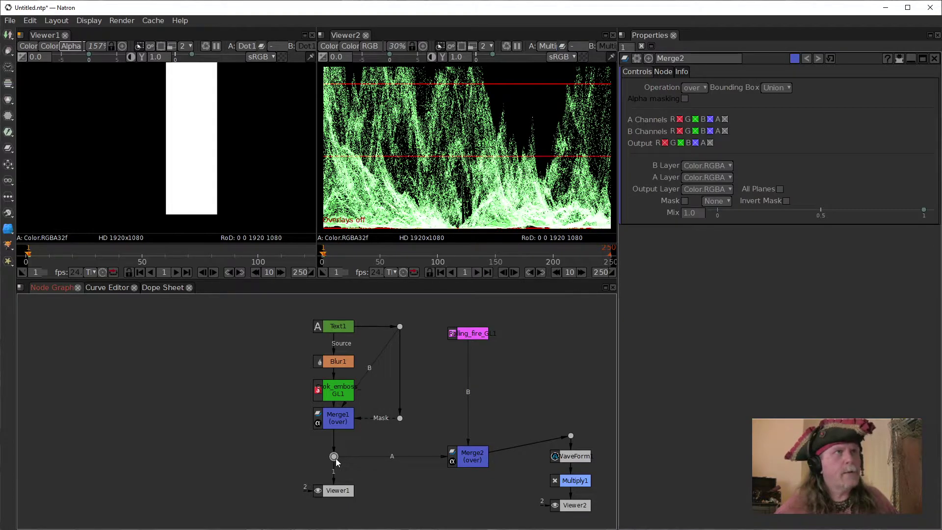
{"action": "left_click", "coordinate": [183, 208]}
{"action": "key", "text": "a"}
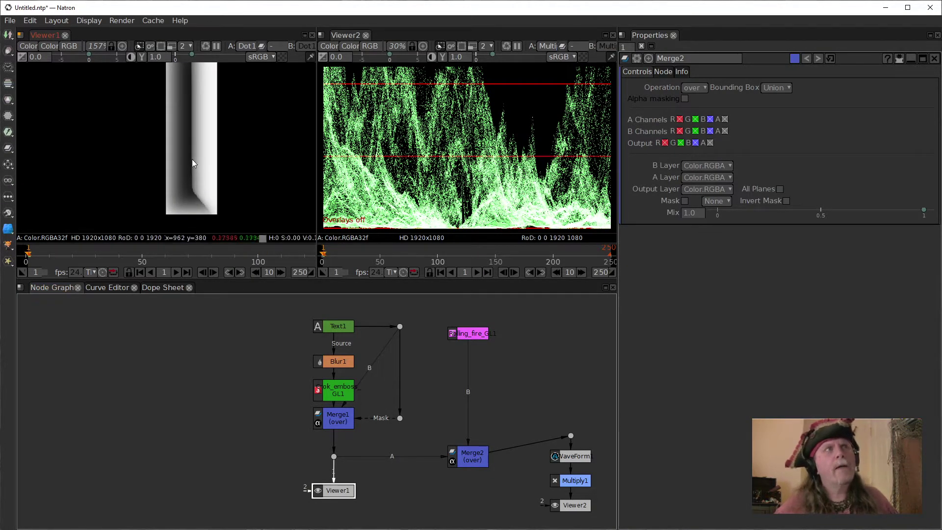
{"action": "left_click", "coordinate": [338, 390]}
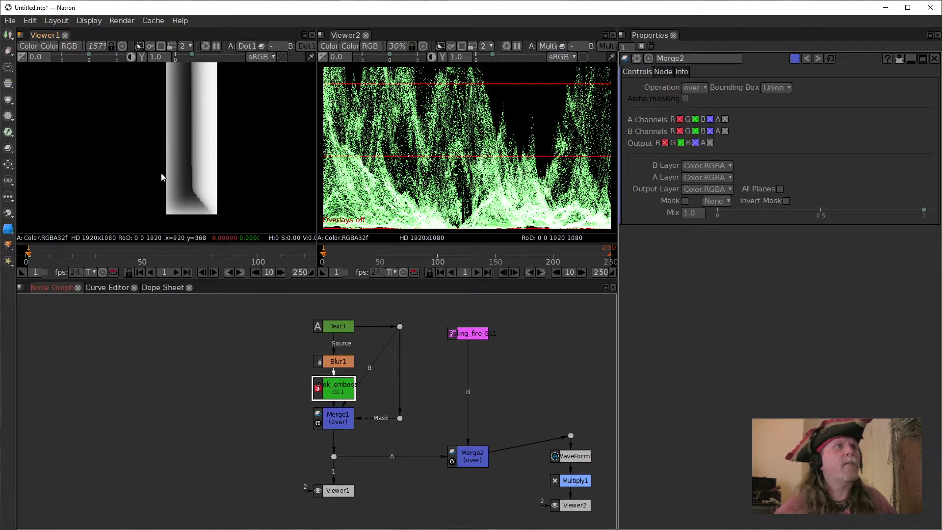
{"action": "left_click", "coordinate": [223, 176]}
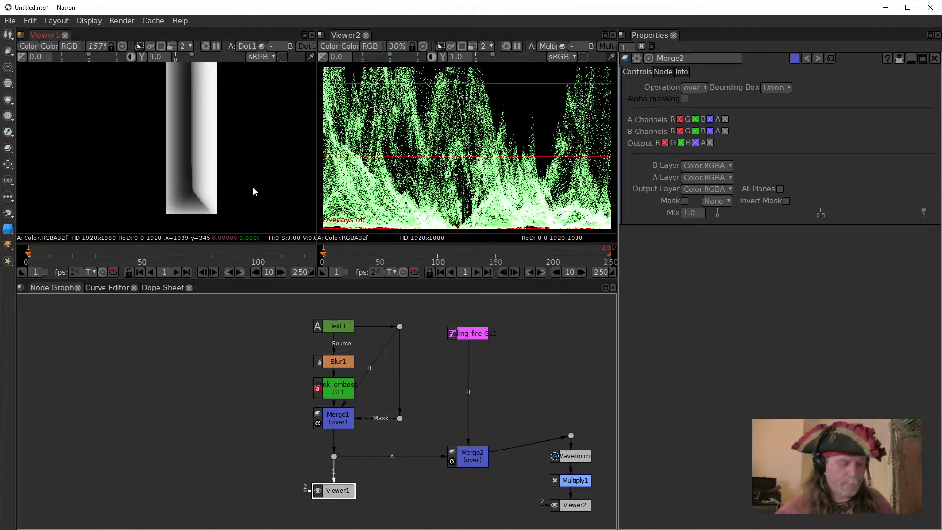
{"action": "key", "text": "f"}
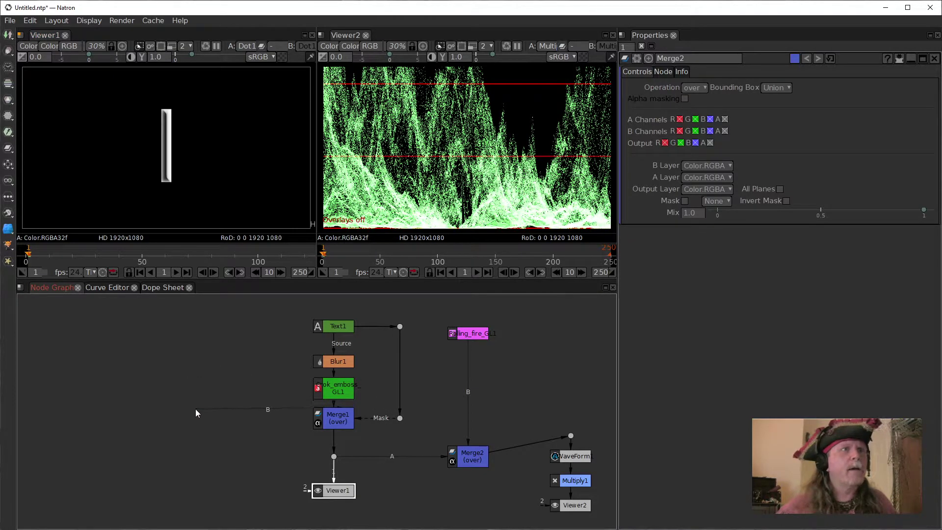
- Disconnect Merge1's B input from the dot beside Text1 and feed it from a new Solid node instead
{"action": "left_click_drag", "start_coordinate": [196, 408], "coordinate": [196, 407]}
{"action": "left_click", "coordinate": [170, 379]}
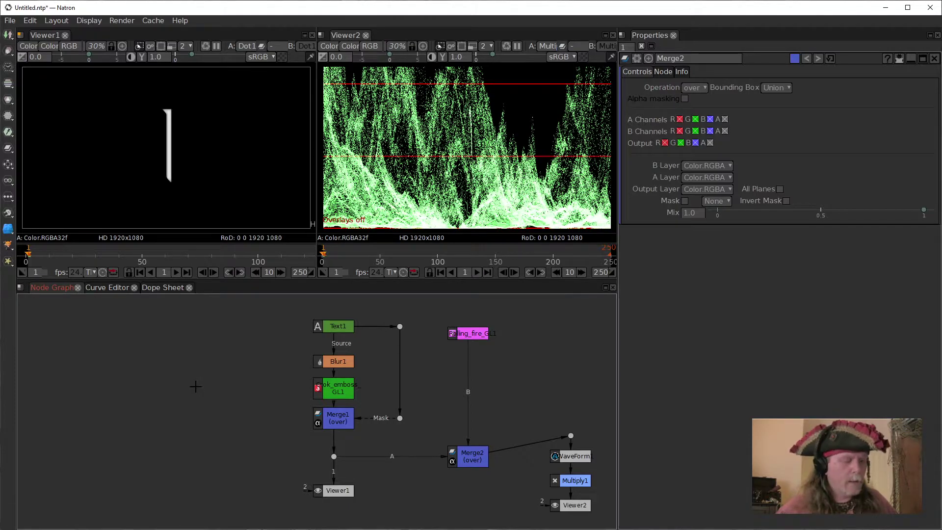
{"action": "key", "text": "Tab"}
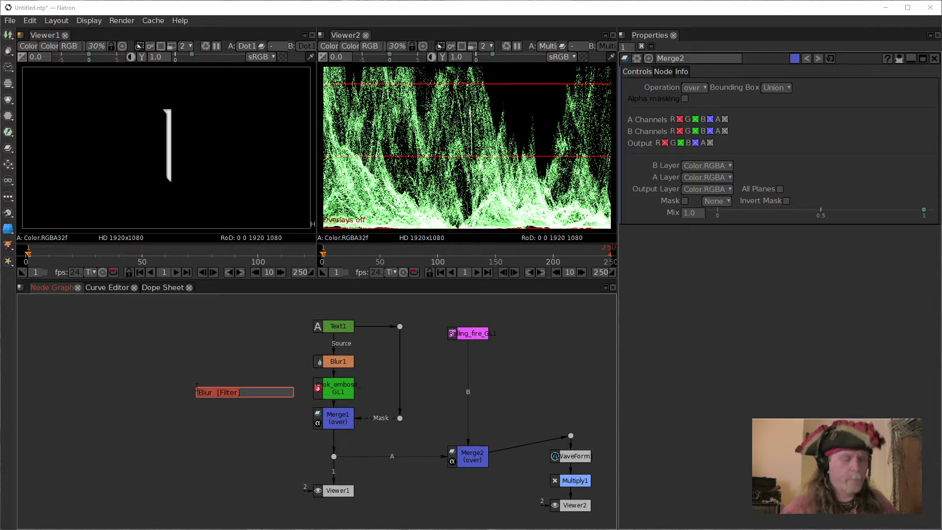
{"action": "type", "text": "solid"}
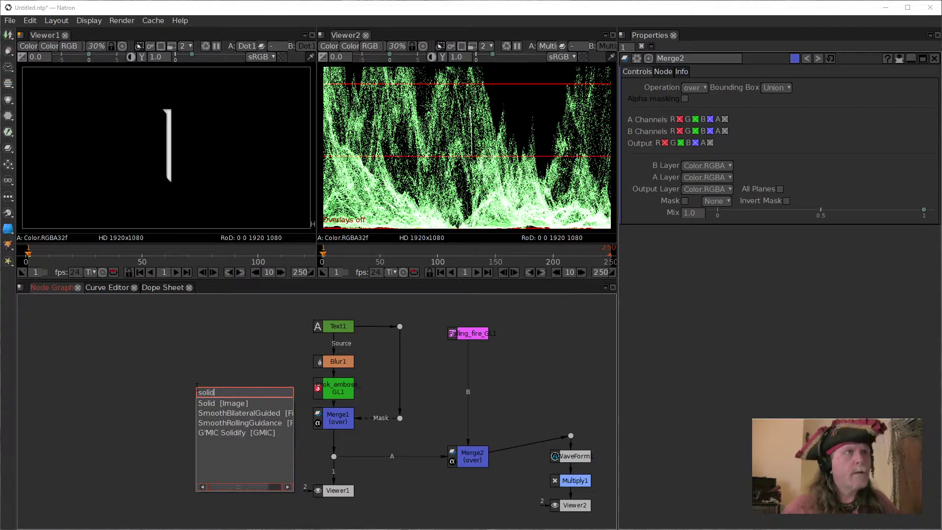
{"action": "key", "text": "Return"}
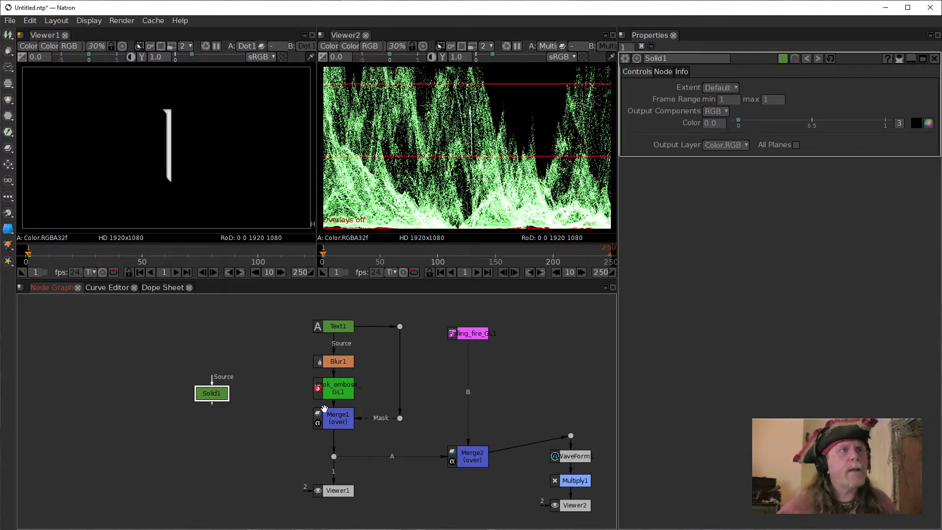
{"action": "left_click", "coordinate": [326, 413]}
{"action": "left_click_drag", "start_coordinate": [345, 405], "coordinate": [210, 417]}
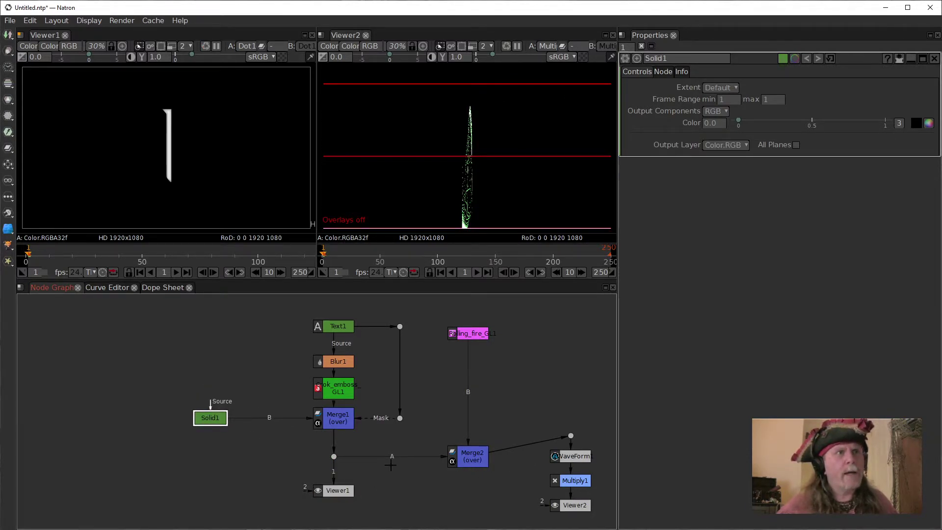
- Connect Viewer1 to Merge2 to display the composite over the fire
{"action": "left_click_drag", "start_coordinate": [333, 483], "coordinate": [472, 459]}
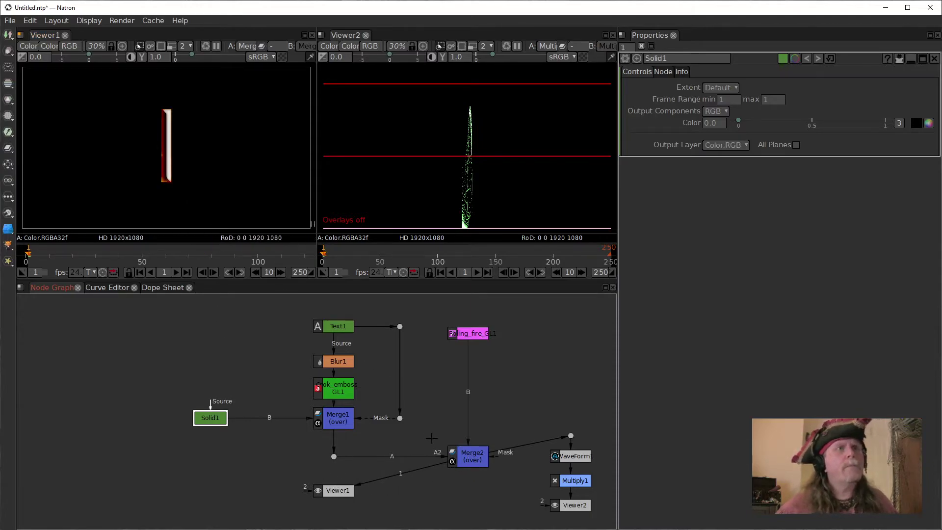
{"action": "left_click_drag", "start_coordinate": [421, 474], "coordinate": [468, 452]}
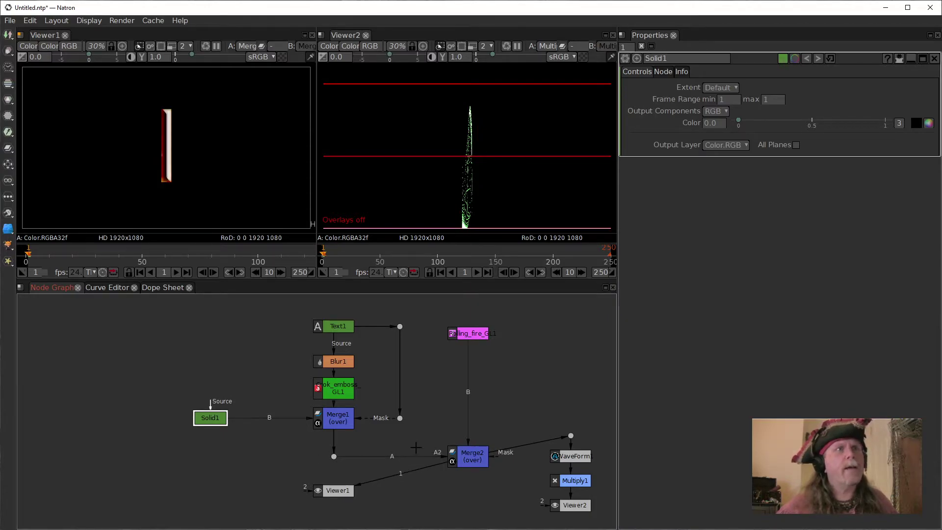
{"action": "left_click", "coordinate": [470, 455]}
{"action": "left_click_drag", "start_coordinate": [502, 456], "coordinate": [472, 454]}
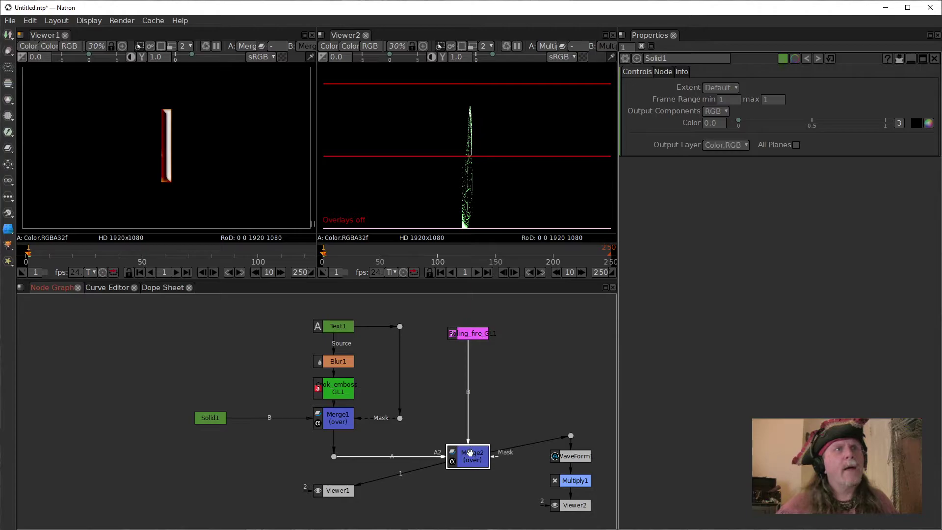
- Toggle alpha in Merge2's A channels off and on, and connect Merge2's mask input to the dot beside Merge1
{"action": "double_click", "coordinate": [470, 455]}
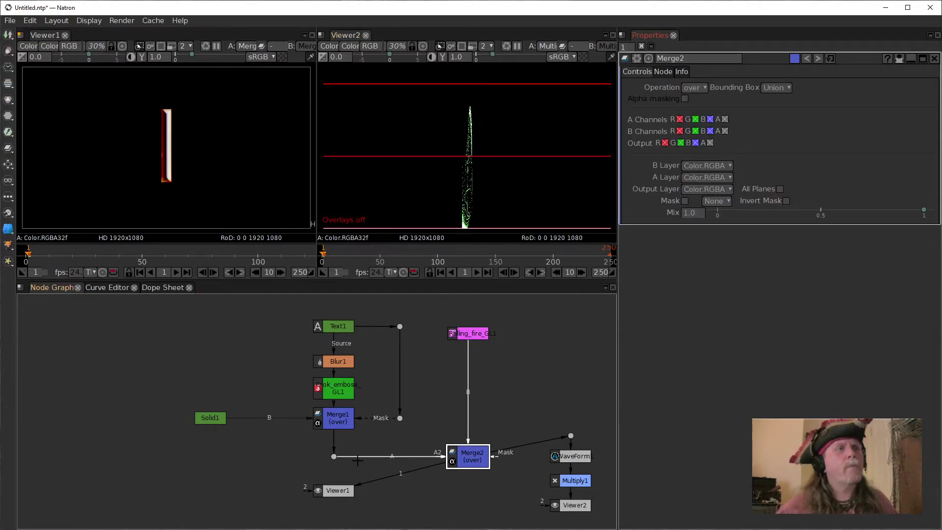
{"action": "left_click", "coordinate": [725, 119]}
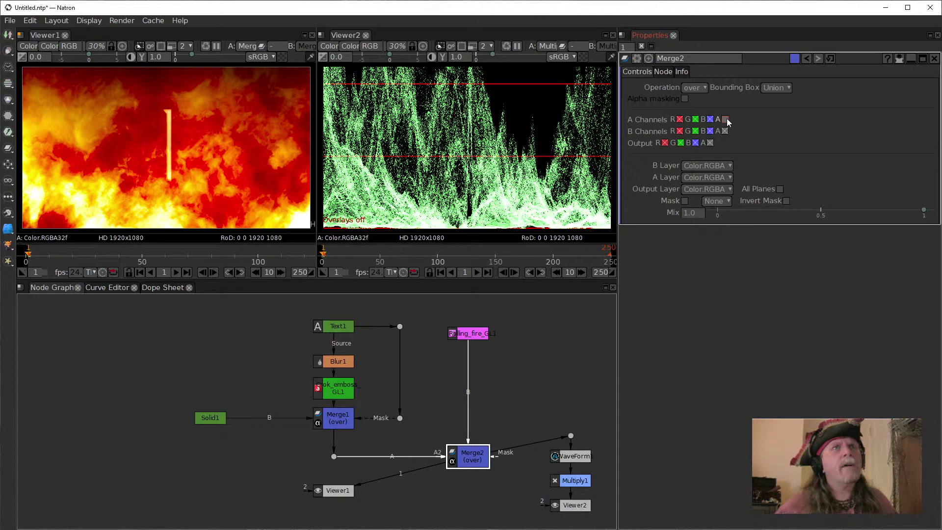
{"action": "left_click", "coordinate": [725, 119]}
{"action": "left_click_drag", "start_coordinate": [494, 460], "coordinate": [400, 419]}
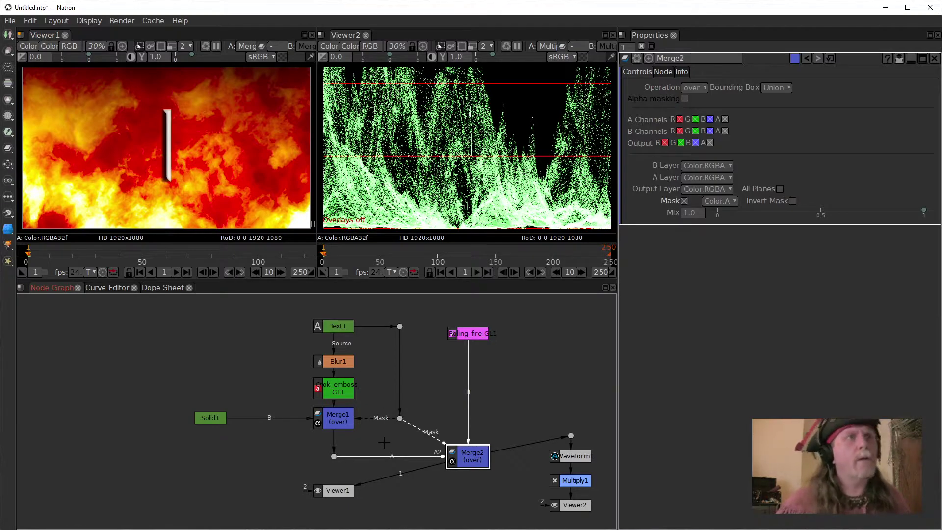
- Disconnect the Solid node from Merge1's B input and remove the mask connection from Merge2
{"action": "left_click", "coordinate": [331, 426]}
{"action": "left_click_drag", "start_coordinate": [334, 432], "coordinate": [334, 442]}
{"action": "left_click_drag", "start_coordinate": [290, 420], "coordinate": [245, 425]}
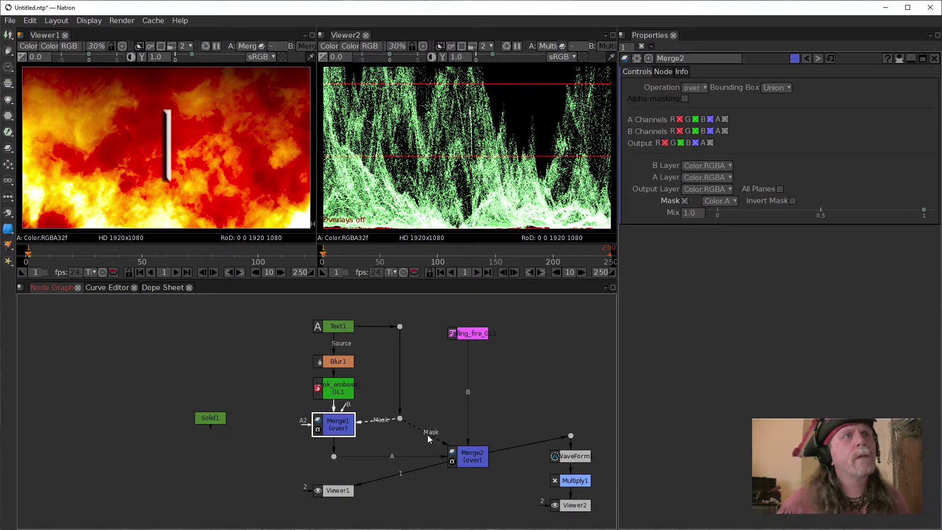
{"action": "left_click_drag", "start_coordinate": [408, 445], "coordinate": [392, 433]}
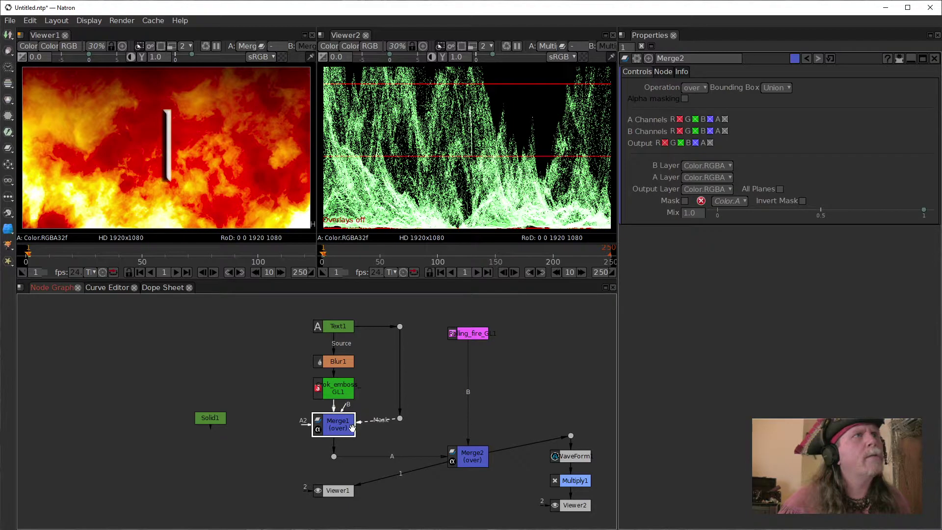
- Reconnect Merge1's B input to the dot beside Text1 and delete the unused Solid node
{"action": "left_click_drag", "start_coordinate": [347, 411], "coordinate": [399, 326]}
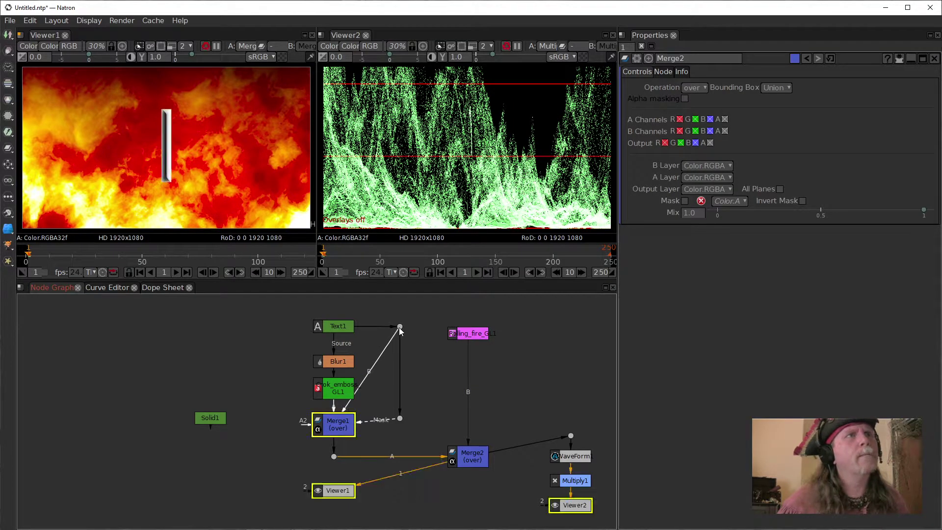
{"action": "left_click_drag", "start_coordinate": [328, 419], "coordinate": [329, 414]}
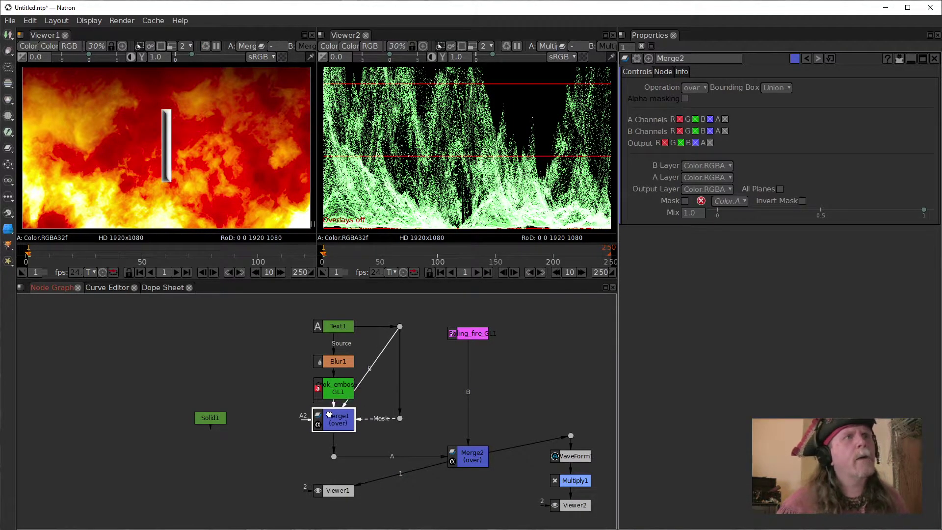
{"action": "left_click", "coordinate": [206, 417]}
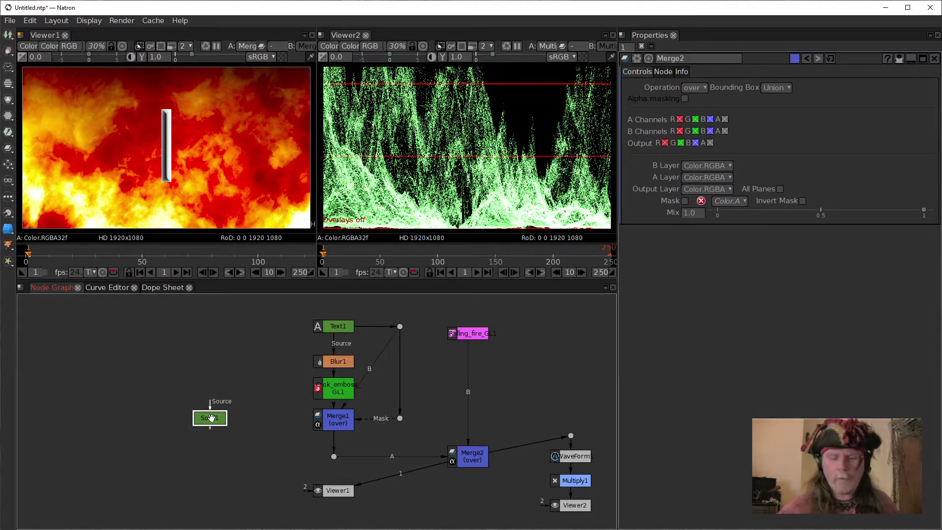
{"action": "key", "text": "Delete"}
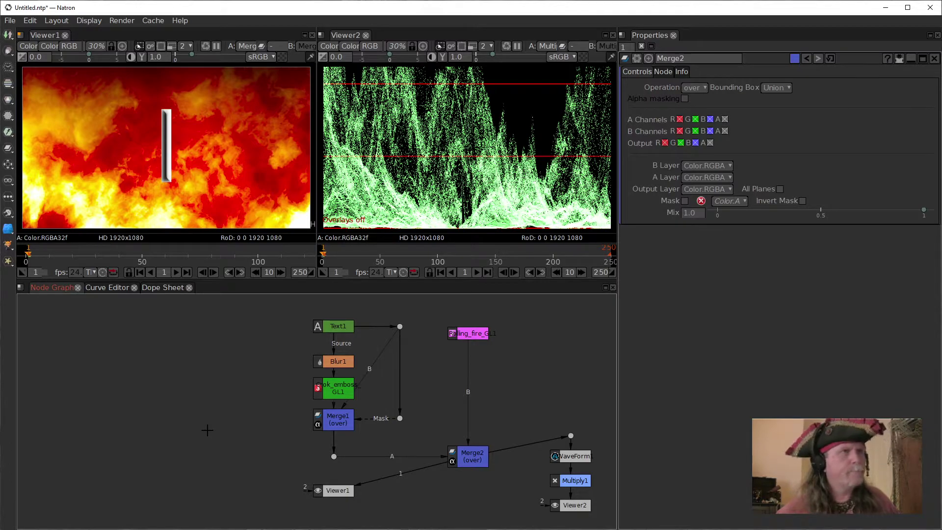
- Add a Constant node in the empty area left of Merge1 in the node graph
{"action": "key", "text": "Tab"}
{"action": "type", "text": "co"}
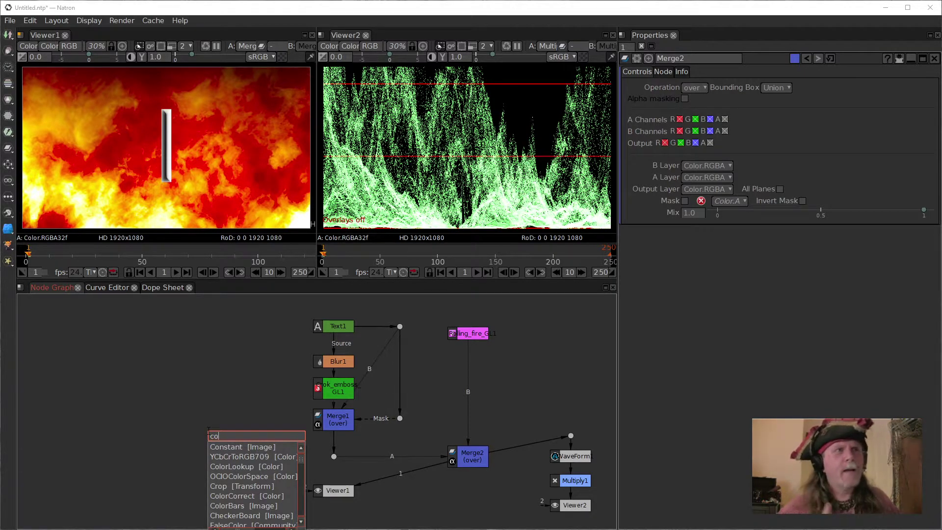
{"action": "left_click", "coordinate": [228, 445]}
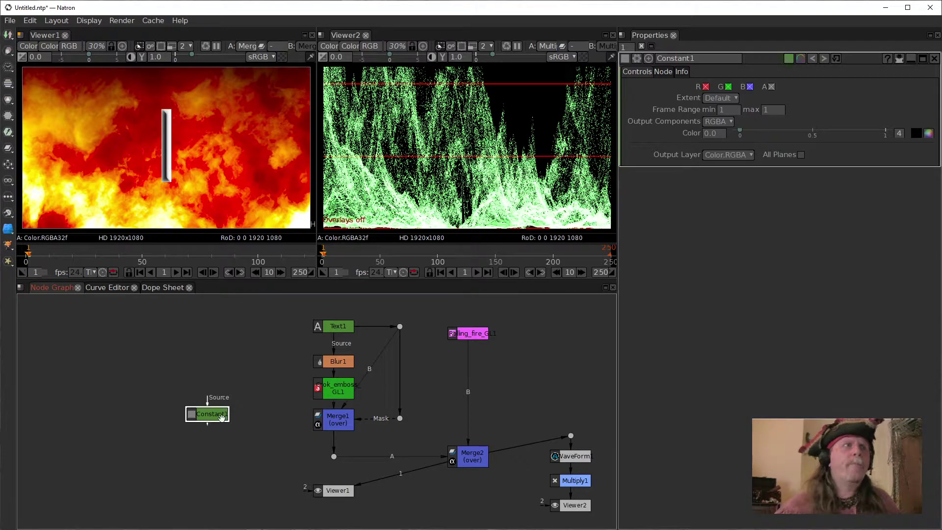
{"action": "left_click_drag", "start_coordinate": [211, 414], "coordinate": [209, 414]}
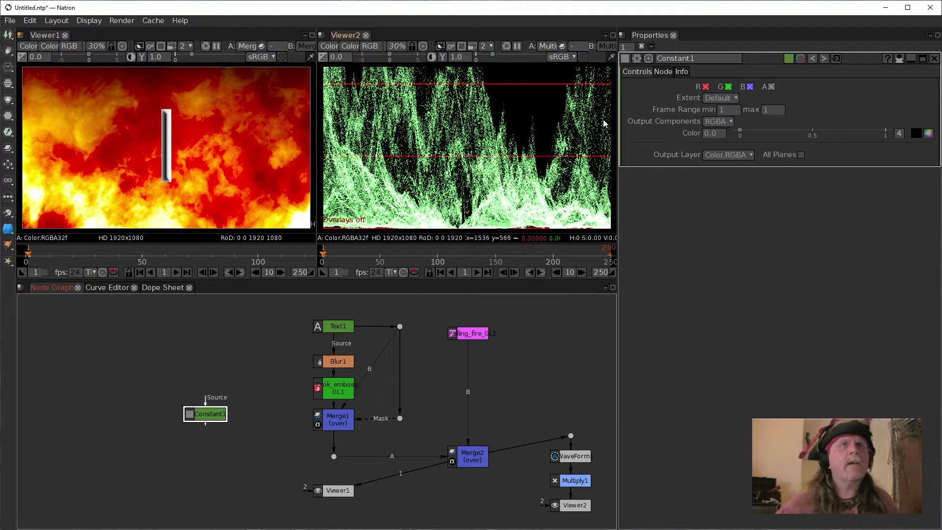
- Set the Constant1 node's alpha to 1.0 while keeping its red, green and blue at 0.0
{"action": "left_click", "coordinate": [897, 134]}
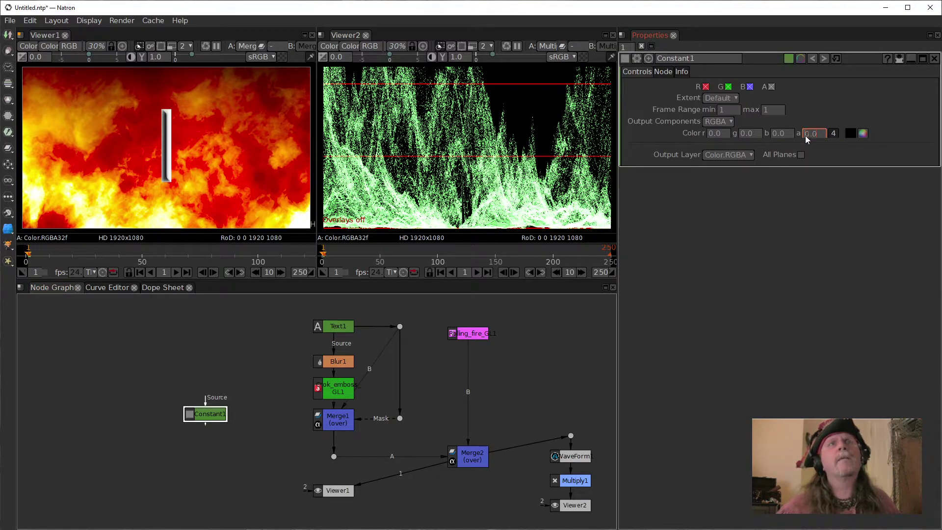
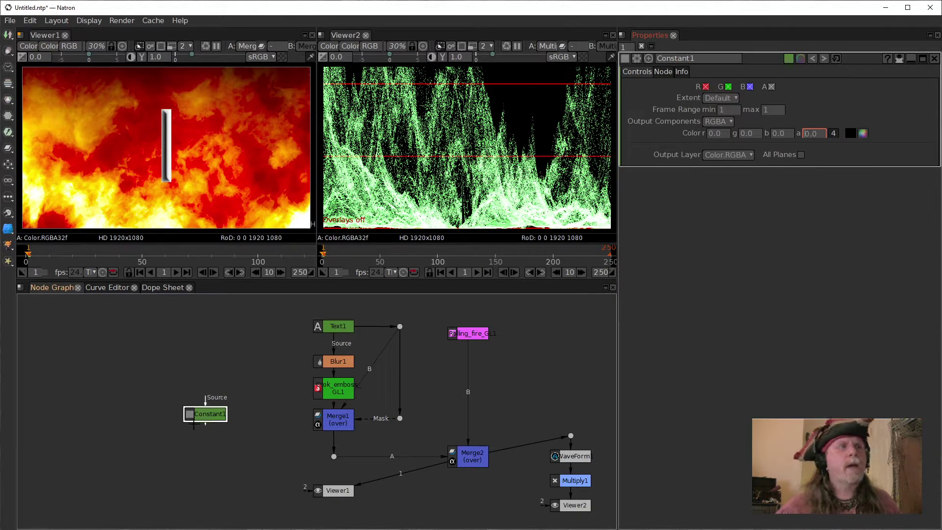
{"action": "left_click", "coordinate": [833, 133]}
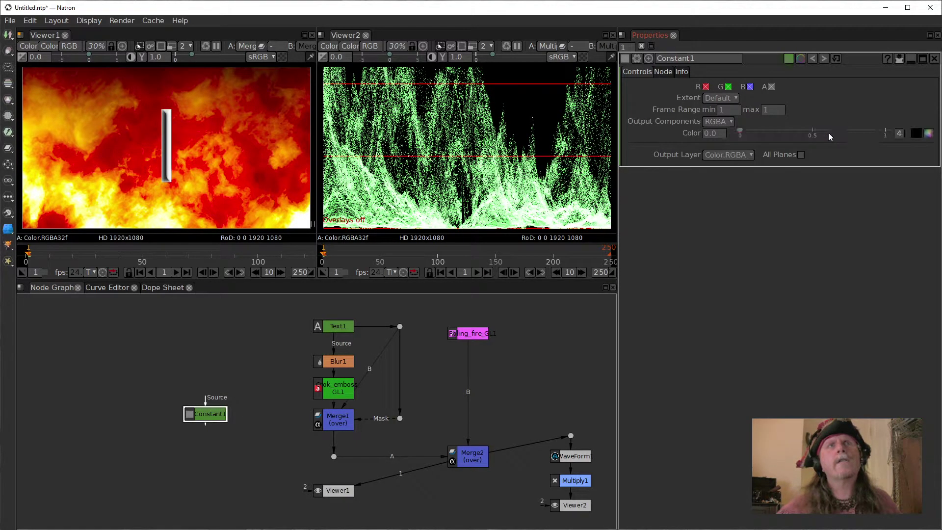
{"action": "left_click", "coordinate": [900, 135]}
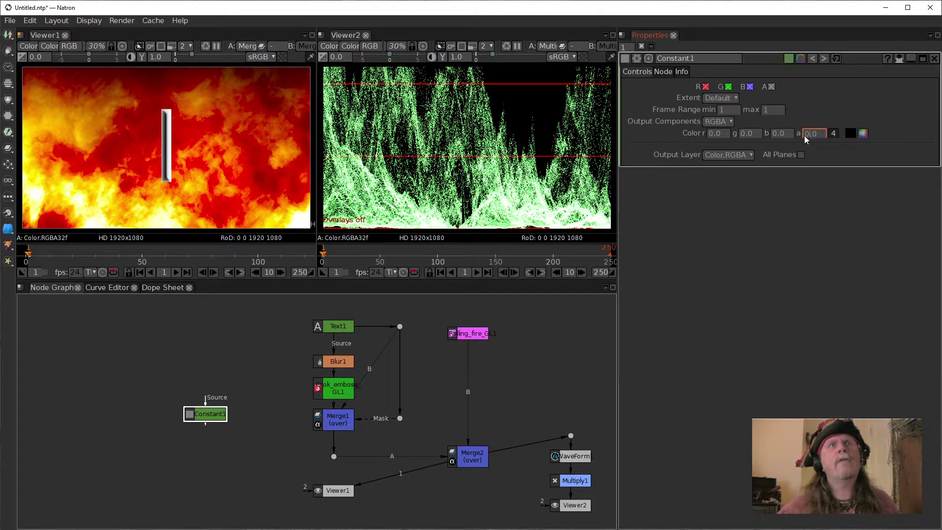
{"action": "type", "text": "2"}
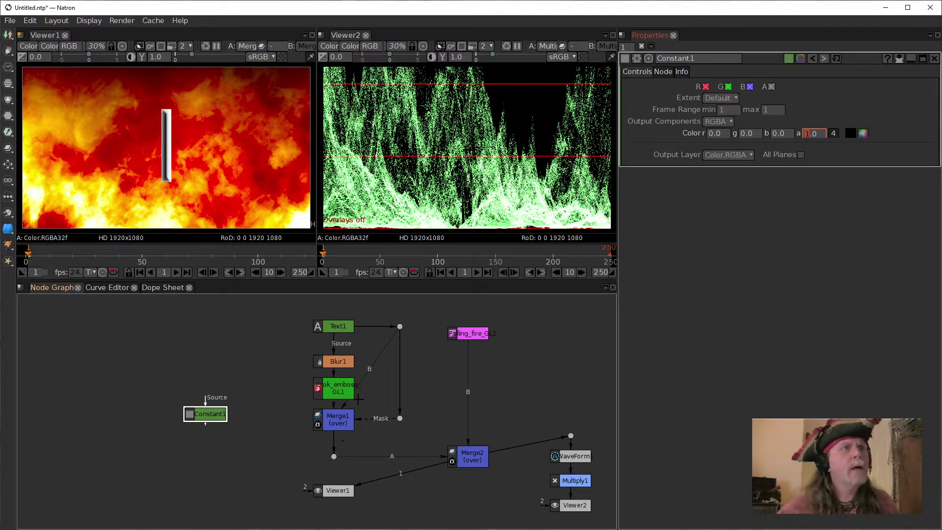
- Disconnect Merge1's B input from the dot beside Text1 and connect it to Constant1, aligning Constant1 with Merge1
{"action": "left_click", "coordinate": [385, 355]}
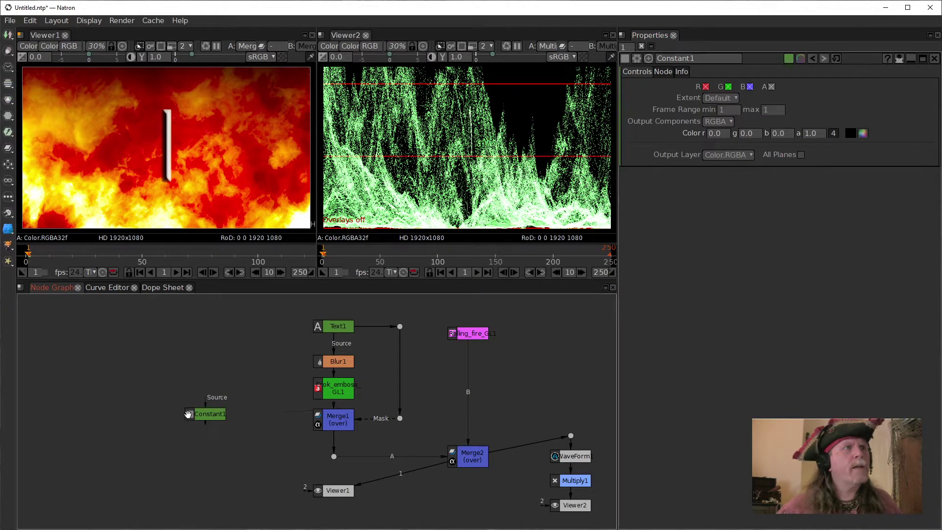
{"action": "left_click", "coordinate": [343, 424]}
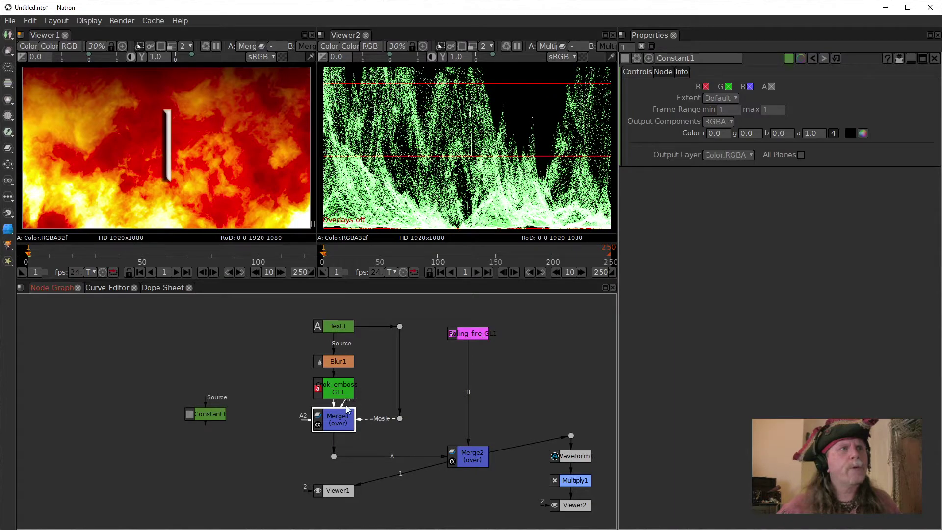
{"action": "left_click_drag", "start_coordinate": [337, 404], "coordinate": [211, 413]}
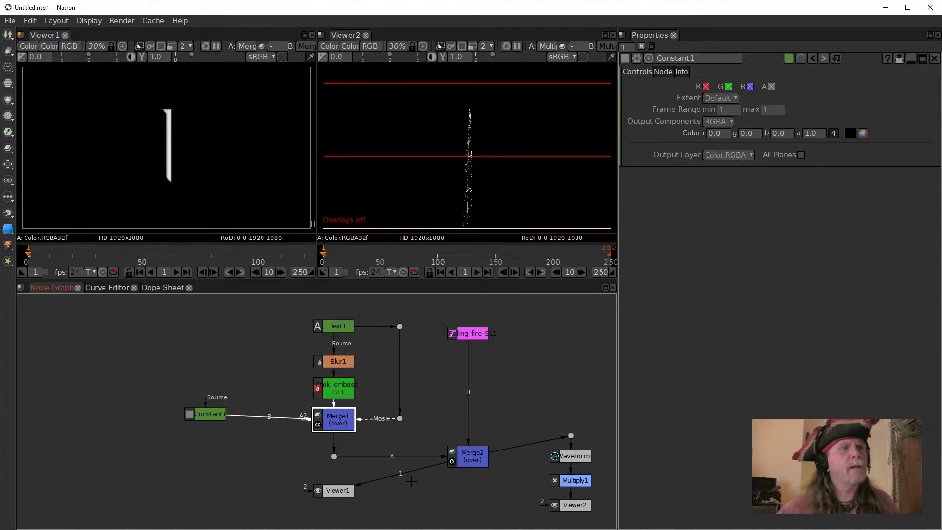
{"action": "mouse_move", "coordinate": [210, 414]}
{"action": "left_mouse_down"}
{"action": "mouse_move", "coordinate": [232, 437]}
{"action": "mouse_move", "coordinate": [225, 419]}
{"action": "left_mouse_up"}
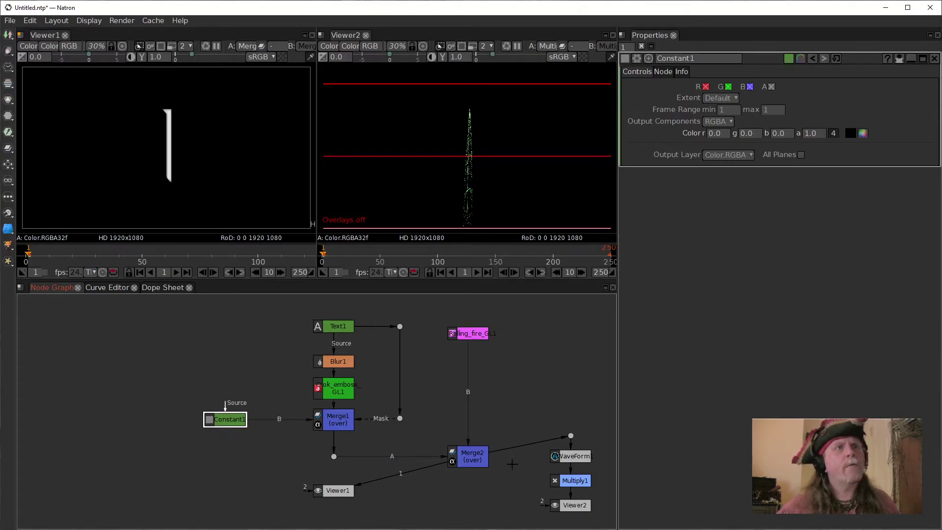
- Connect Merge2's mask input to the dot that feeds Merge1's mask and examine the letter's edge up close
{"action": "left_click", "coordinate": [480, 462]}
{"action": "left_click_drag", "start_coordinate": [496, 460], "coordinate": [400, 421]}
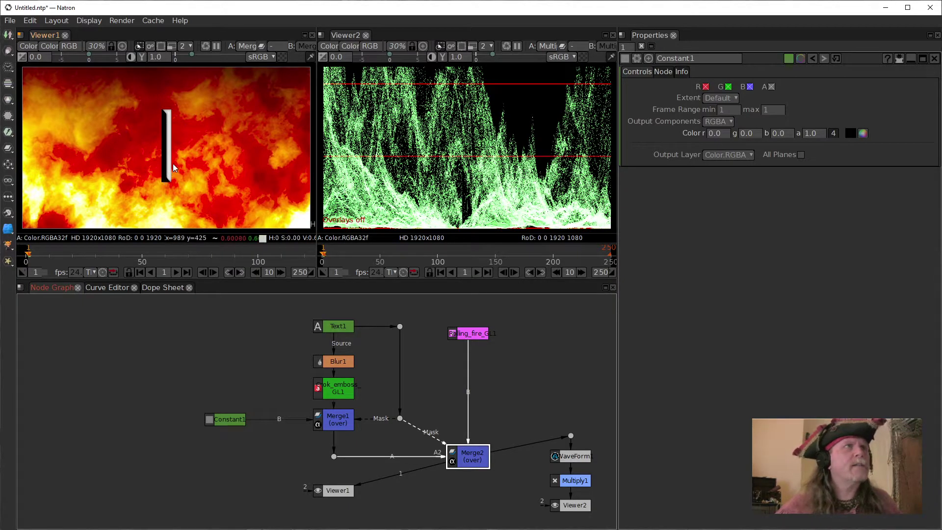
{"action": "scroll", "coordinate": [176, 161], "scroll_direction": "up", "scroll_amount": 5}
{"action": "scroll", "coordinate": [176, 160], "scroll_direction": "up", "scroll_amount": 2}
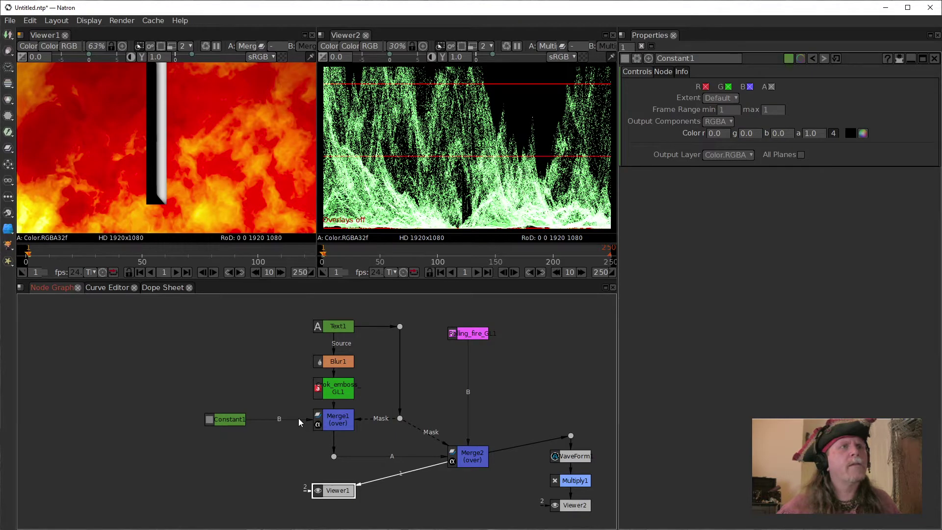
- Disconnect Constant1 from Merge1 and reconnect Merge1's B input to the dot beside Text1
{"action": "left_click_drag", "start_coordinate": [304, 417], "coordinate": [319, 444]}
{"action": "left_click", "coordinate": [343, 422]}
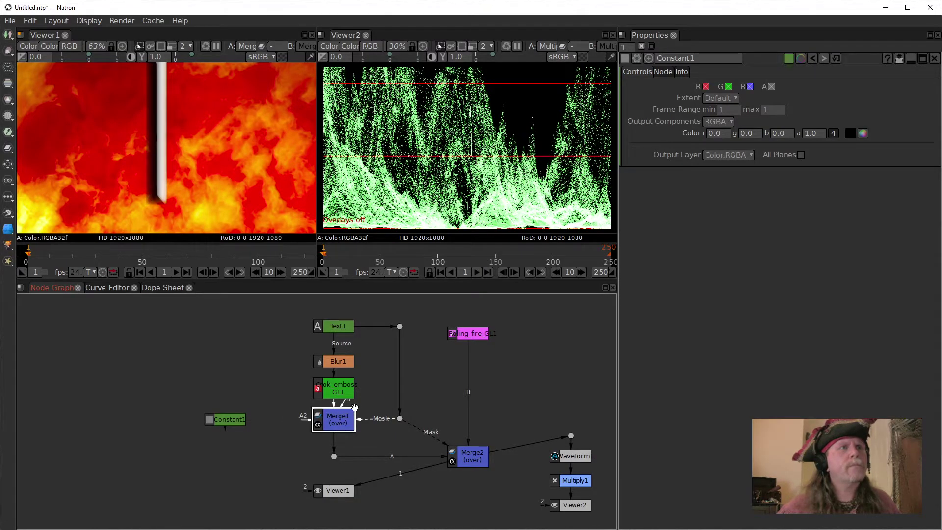
{"action": "left_click_drag", "start_coordinate": [343, 406], "coordinate": [400, 326]}
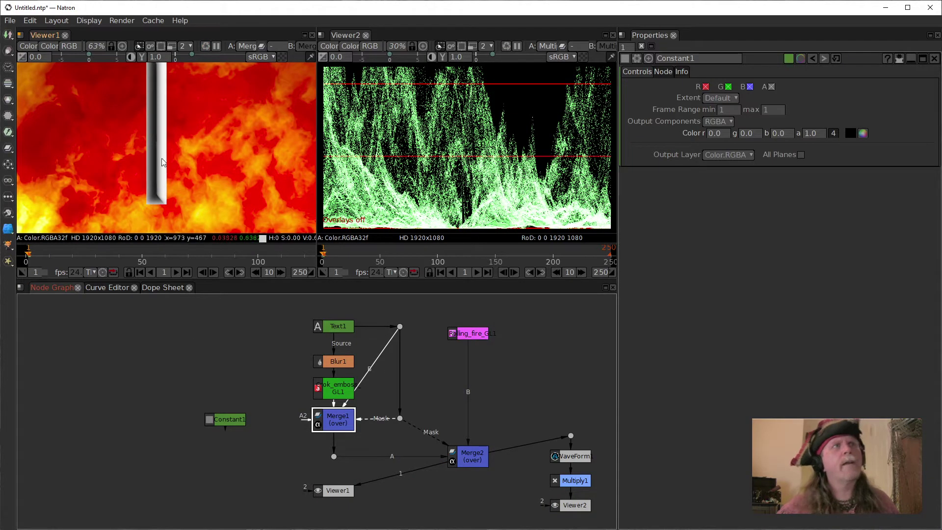
- Fit the whole fire composite in the viewer and remove Merge2's mask connection
{"action": "left_click", "coordinate": [227, 162]}
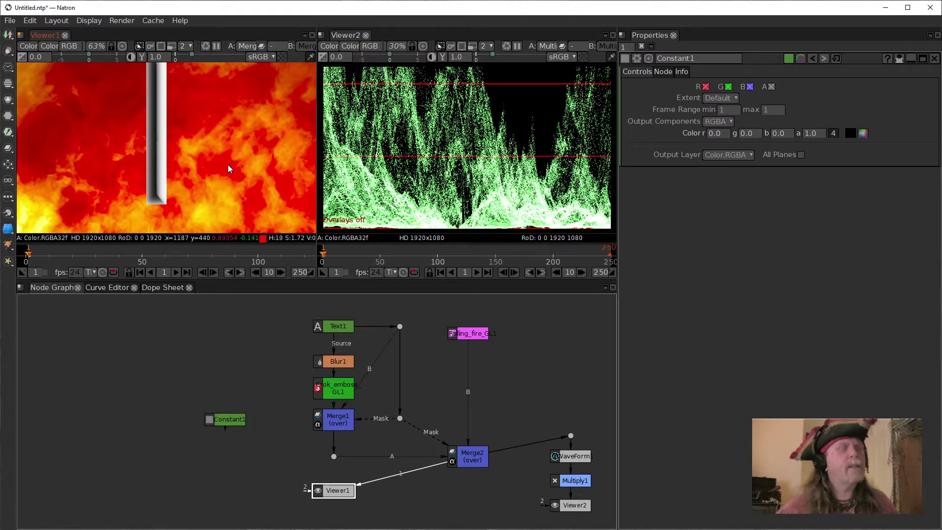
{"action": "key", "text": "f"}
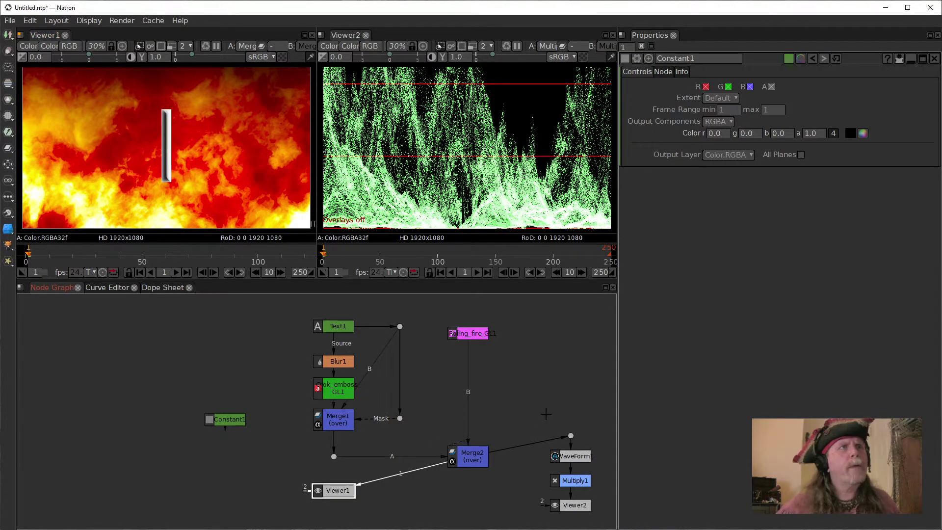
{"action": "left_click", "coordinate": [468, 459]}
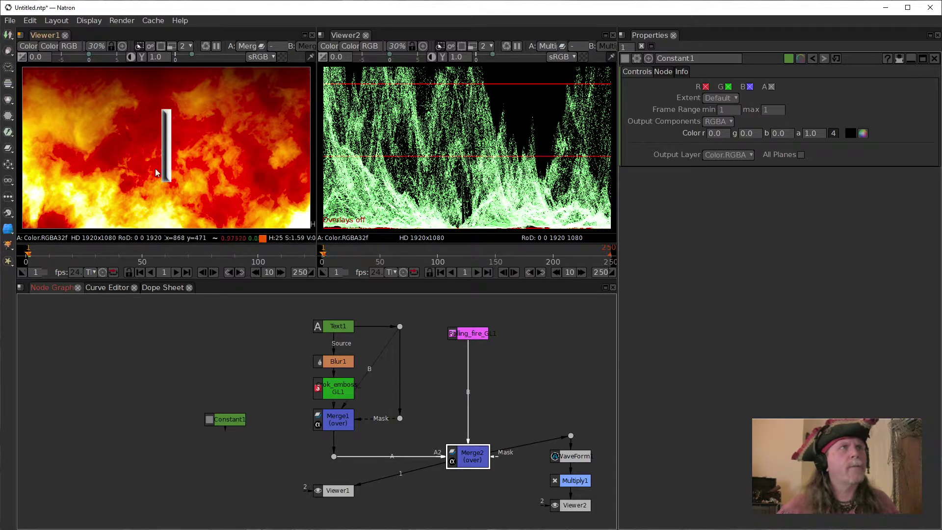
- Delete the Constant1 node and shift the Text1-to-Merge1 nodes slightly down in the node graph
{"action": "left_click_drag", "start_coordinate": [225, 419], "coordinate": [205, 416]}
{"action": "key", "text": "Delete"}
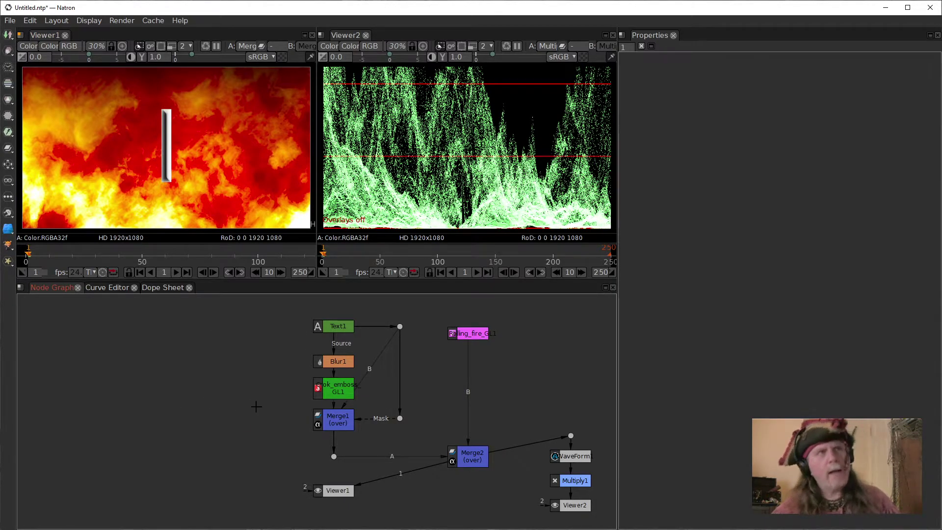
{"action": "left_click_drag", "start_coordinate": [277, 301], "coordinate": [436, 444]}
{"action": "mouse_move", "coordinate": [339, 423]}
{"action": "left_mouse_down"}
{"action": "mouse_move", "coordinate": [237, 418]}
{"action": "mouse_move", "coordinate": [259, 401]}
{"action": "mouse_move", "coordinate": [354, 423]}
{"action": "mouse_move", "coordinate": [336, 423]}
{"action": "mouse_move", "coordinate": [377, 422]}
{"action": "mouse_move", "coordinate": [340, 432]}
{"action": "left_mouse_up"}
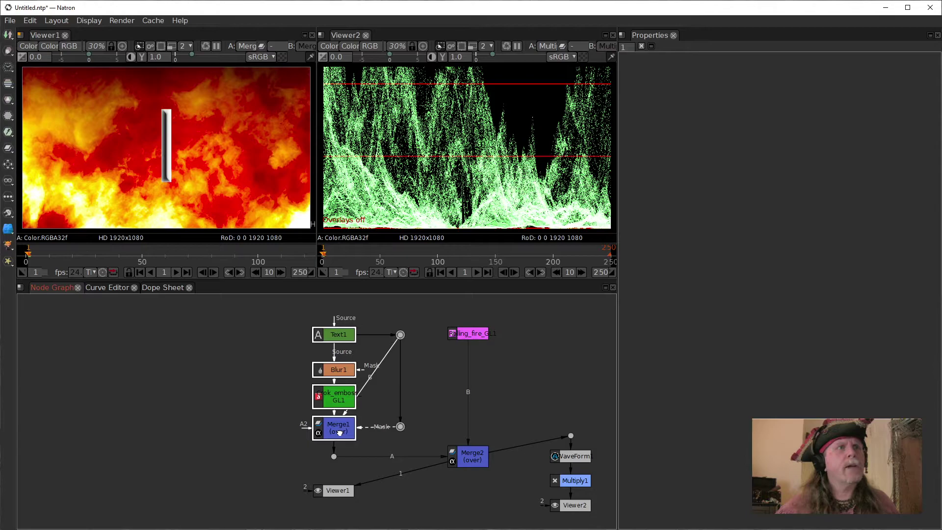
- Replace the text in the Text1 node with NATRON
{"action": "double_click", "coordinate": [337, 334]}
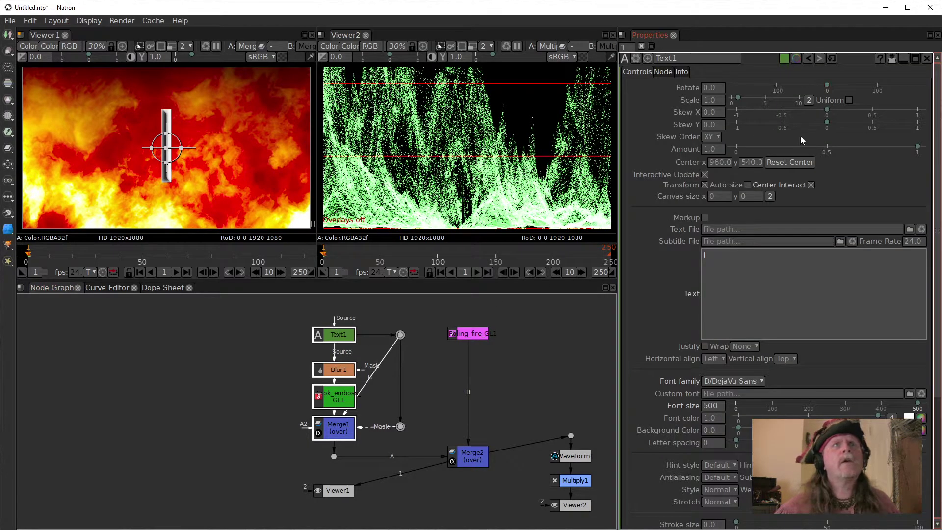
{"action": "left_click", "coordinate": [773, 287]}
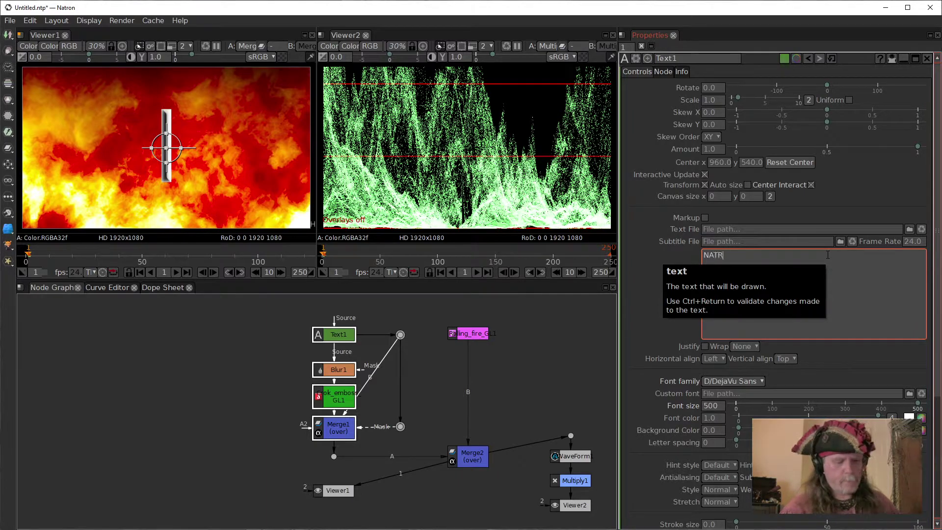
{"action": "left_click", "coordinate": [519, 379]}
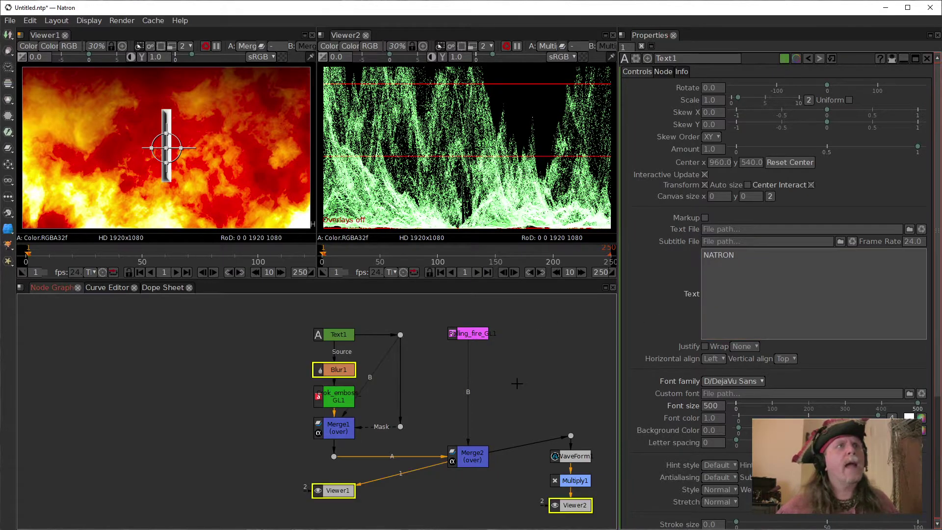
{"action": "left_click", "coordinate": [337, 490]}
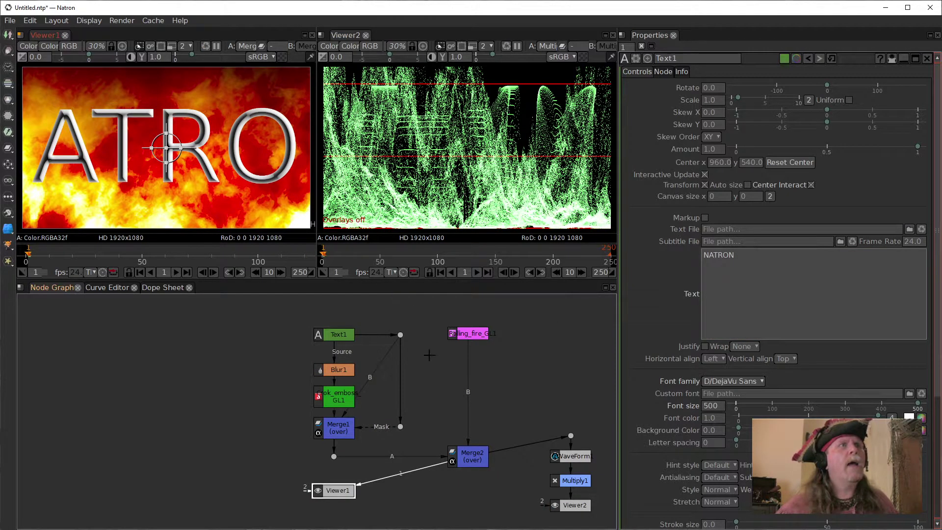
- Try font sizes of 100 and 200 for the NATRON text
{"action": "left_click", "coordinate": [712, 406]}
{"action": "key", "text": "shift+Home"}
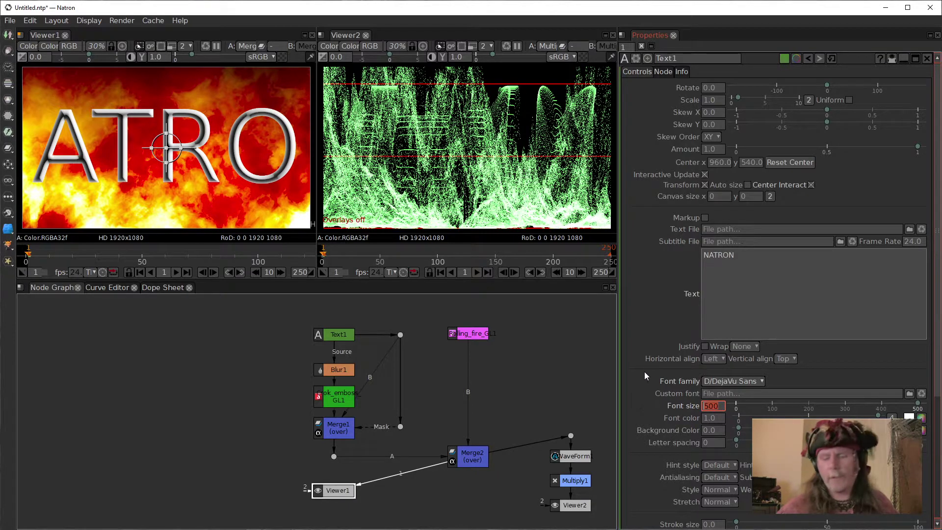
{"action": "type", "text": "10"}
{"action": "key", "text": "Return"}
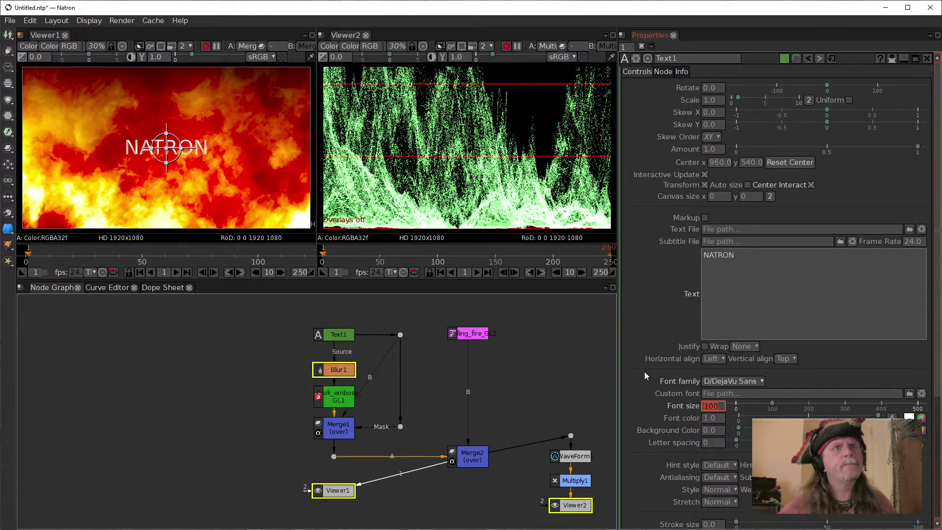
{"action": "double_click", "coordinate": [708, 408]}
{"action": "type", "text": "200"}
{"action": "key", "text": "Return"}
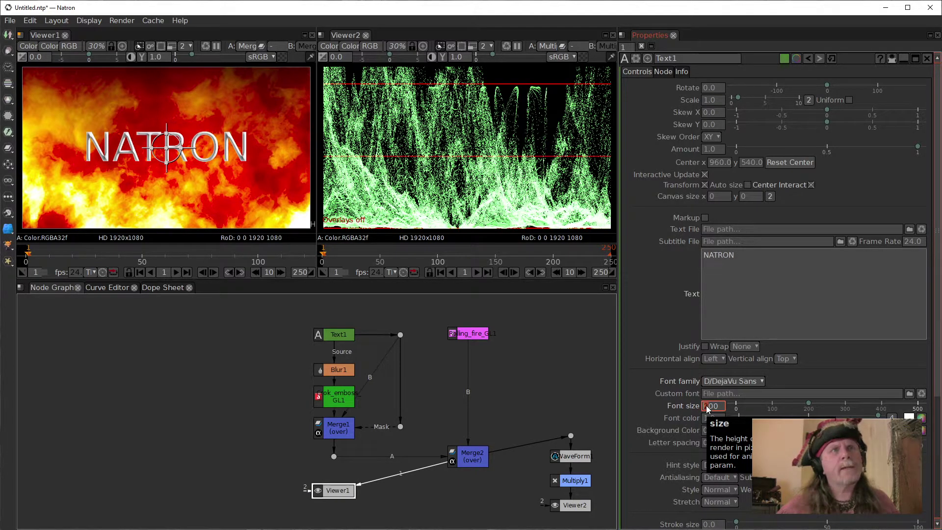
- Increase the NATRON text's font size to 500 and on to 800
{"action": "left_click", "coordinate": [345, 401]}
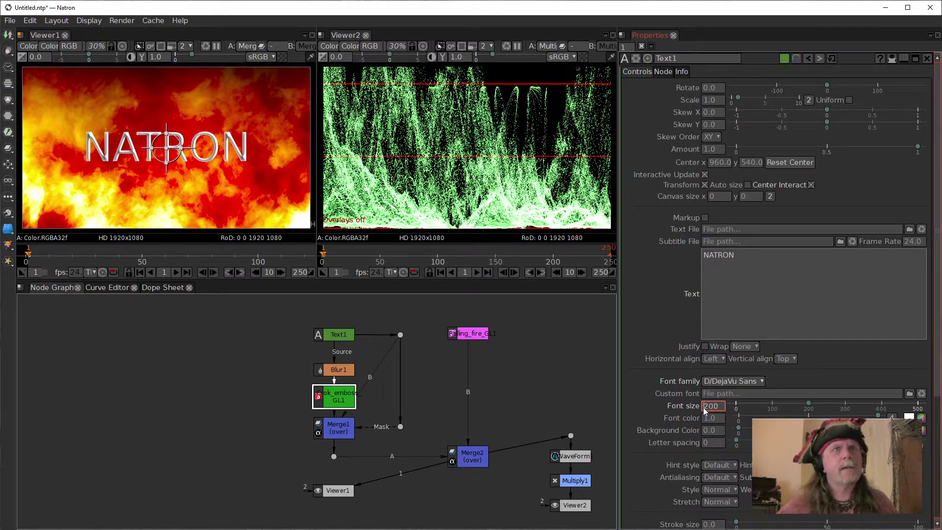
{"action": "scroll", "coordinate": [703, 405], "scroll_direction": "up", "scroll_amount": 3}
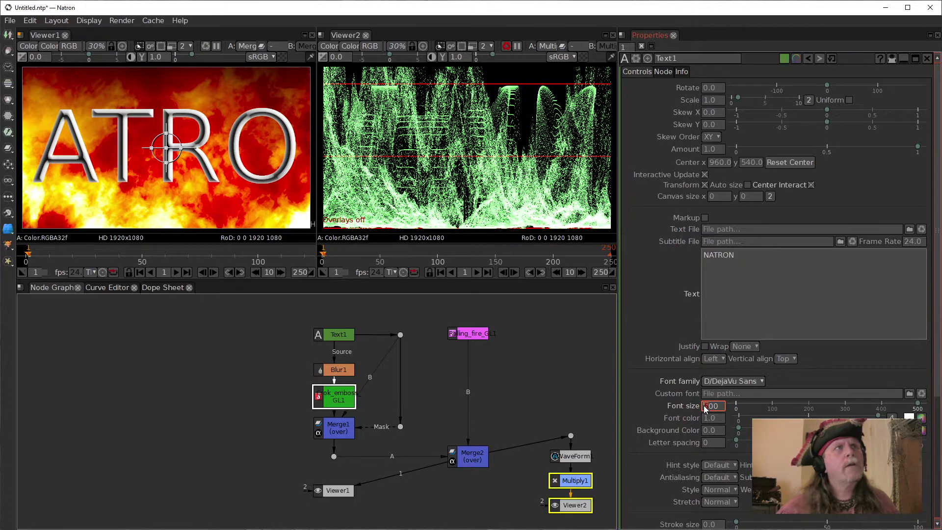
{"action": "scroll", "coordinate": [703, 405], "scroll_direction": "up", "scroll_amount": 3}
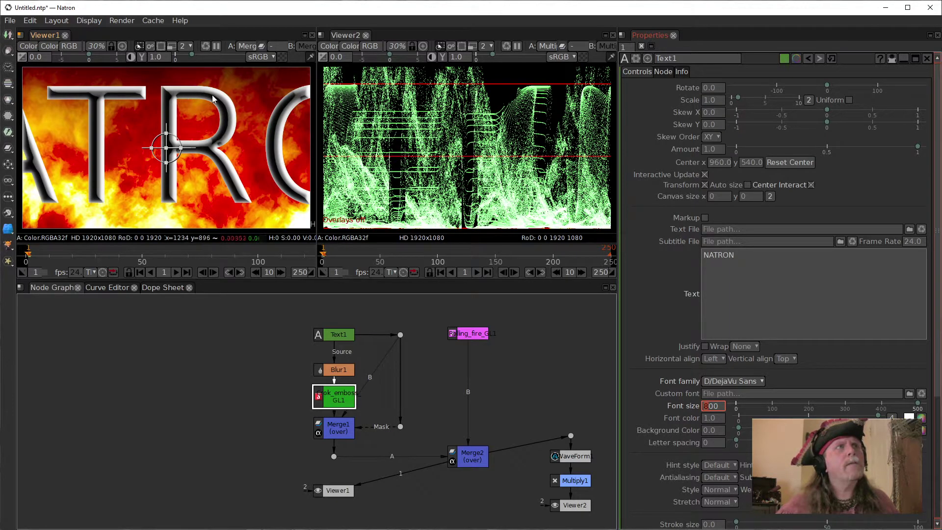
- Open the Crok_emboss_GL1 node's settings and move the whole Text1-to-Merge1 branch farther away from Merge2
{"action": "double_click", "coordinate": [338, 397]}
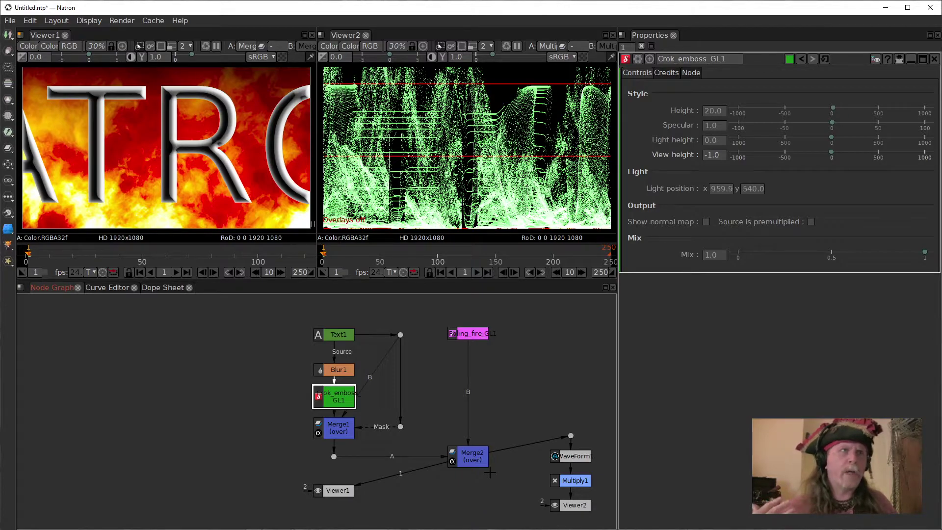
{"action": "left_click_drag", "start_coordinate": [267, 299], "coordinate": [417, 472]}
{"action": "left_click_drag", "start_coordinate": [346, 432], "coordinate": [212, 432]}
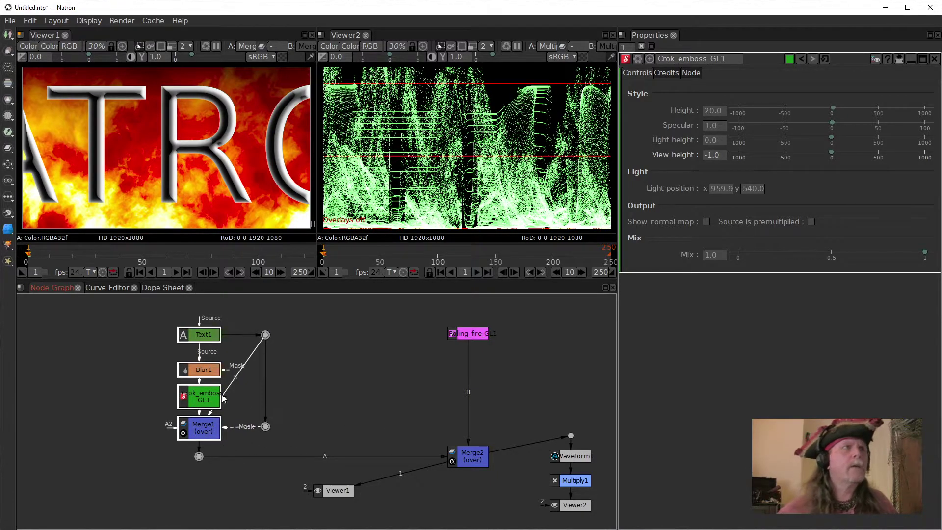
{"action": "left_click", "coordinate": [377, 429]}
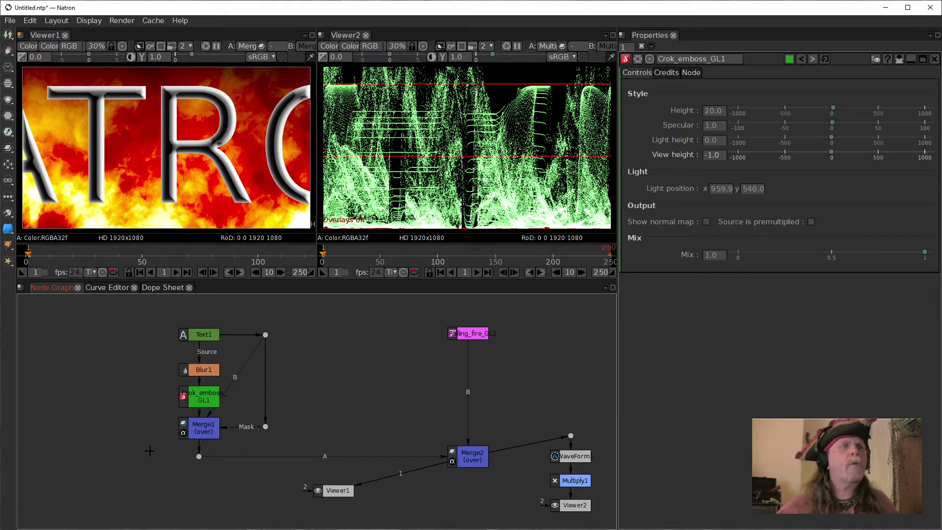
{"action": "left_click", "coordinate": [481, 456]}
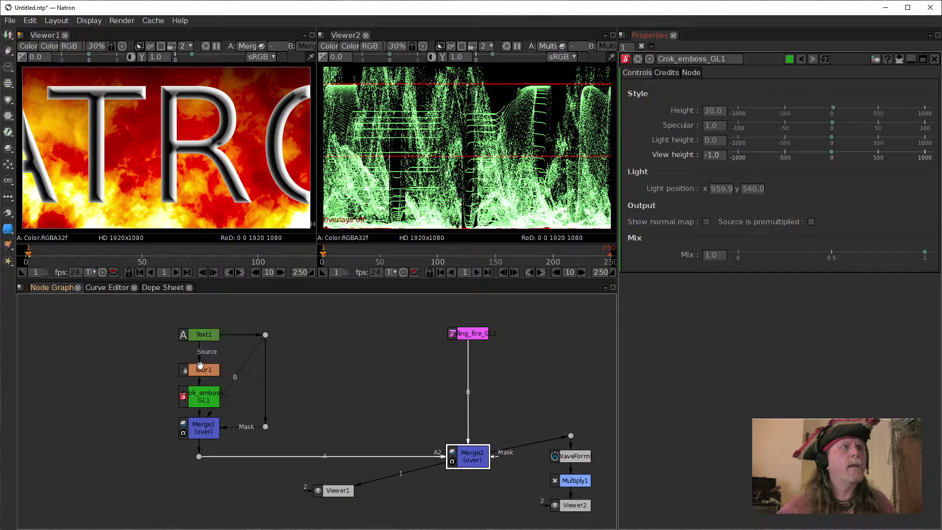
- Reopen the Text1 node's settings and reduce the NATRON text's font size
{"action": "left_click", "coordinate": [203, 336]}
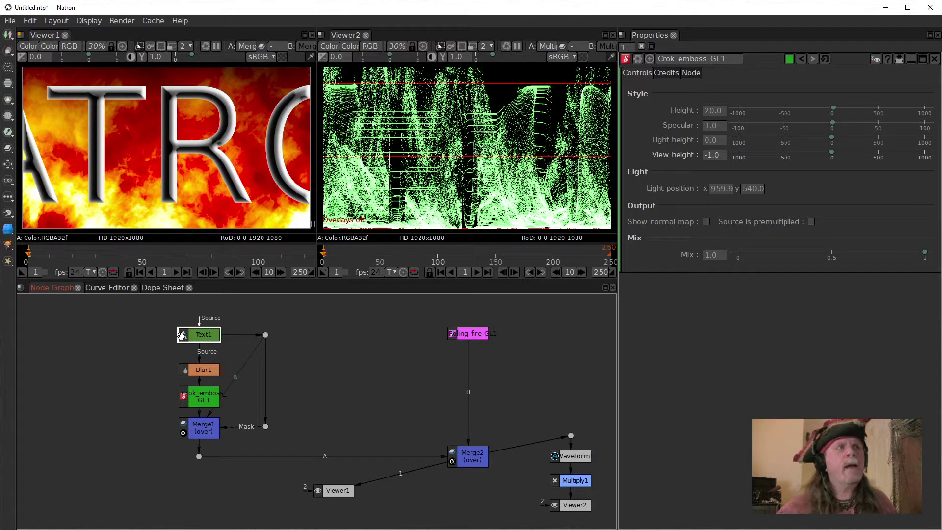
{"action": "double_click", "coordinate": [201, 336]}
{"action": "left_click", "coordinate": [729, 261]}
{"action": "double_click", "coordinate": [711, 406]}
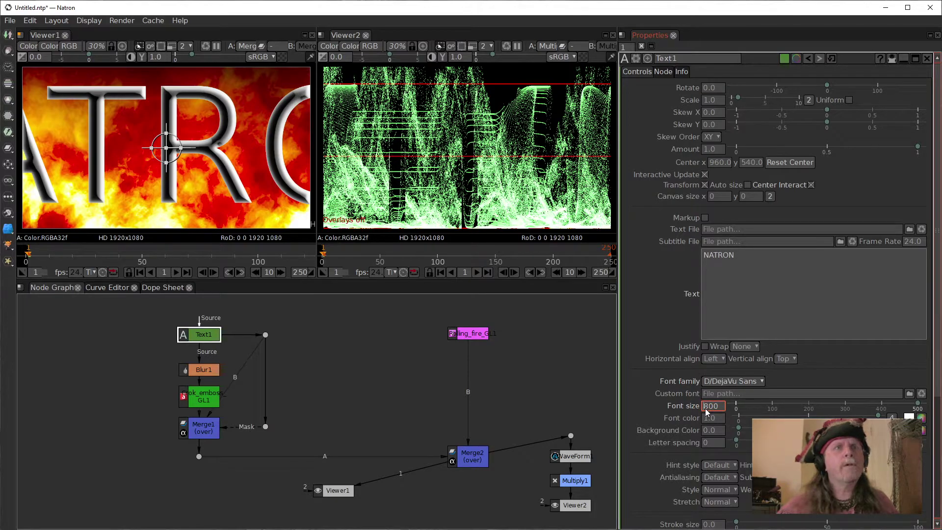
{"action": "type", "text": "500"}
{"action": "key", "text": "Return"}
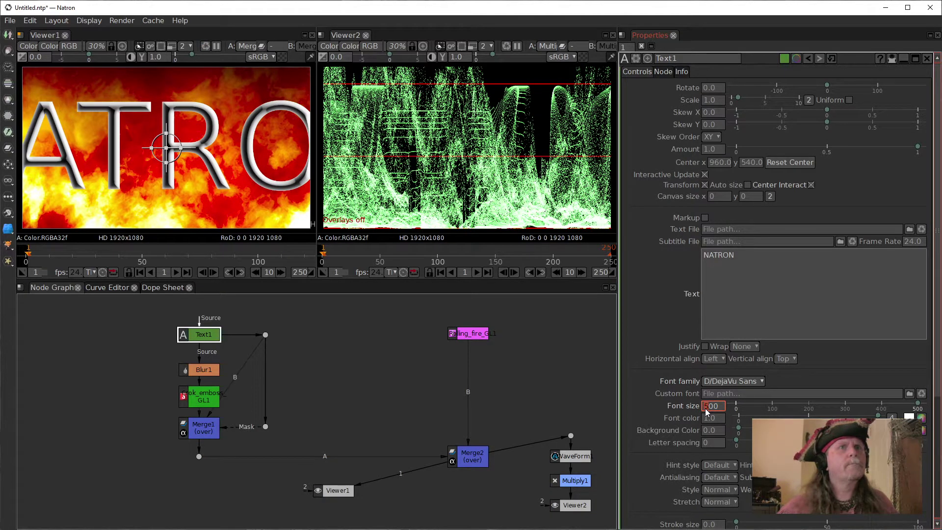
- Lower the NATRON text's font size to 300 and open the Crok_emboss_GL1 node's settings
{"action": "key", "text": "Down"}
{"action": "key", "text": "Down"}
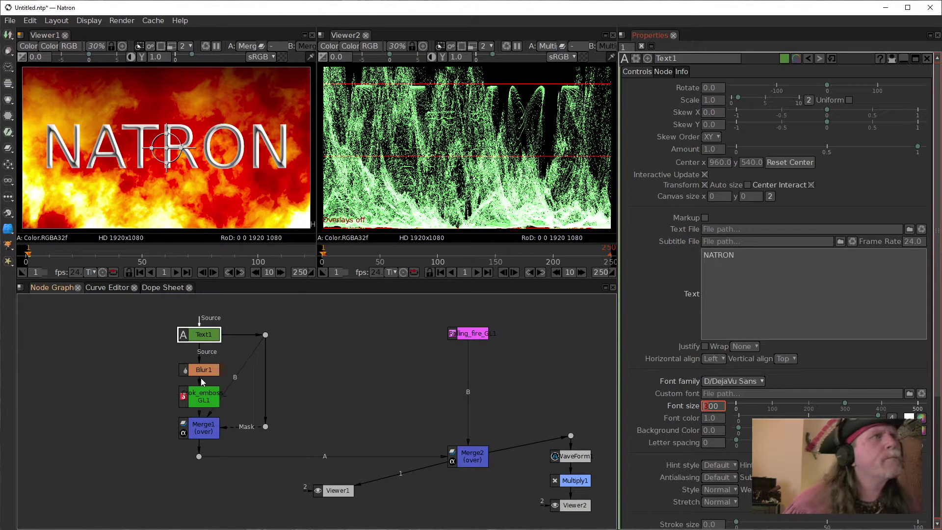
{"action": "left_click", "coordinate": [201, 397]}
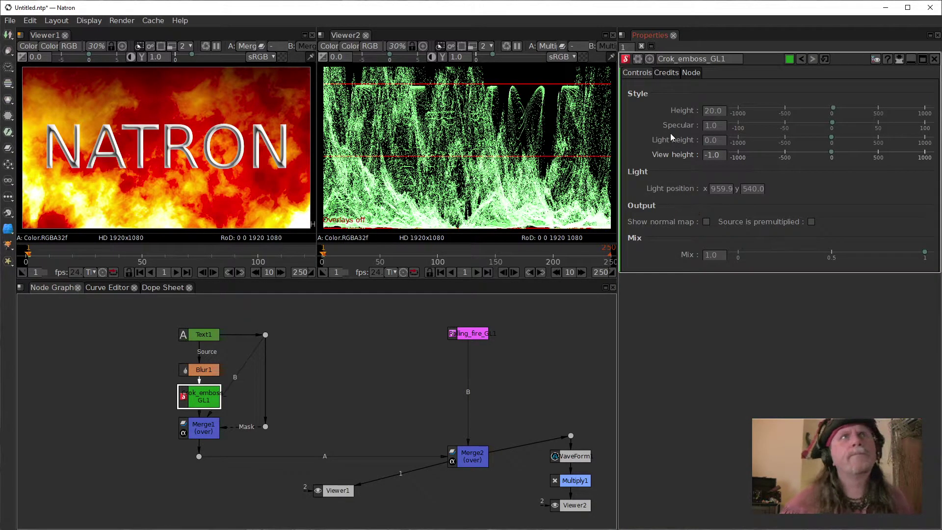
- Show the dot below Merge1 in Viewer1 and reconnect the waveform branch from Merge2 to that dot
{"action": "left_click", "coordinate": [200, 456]}
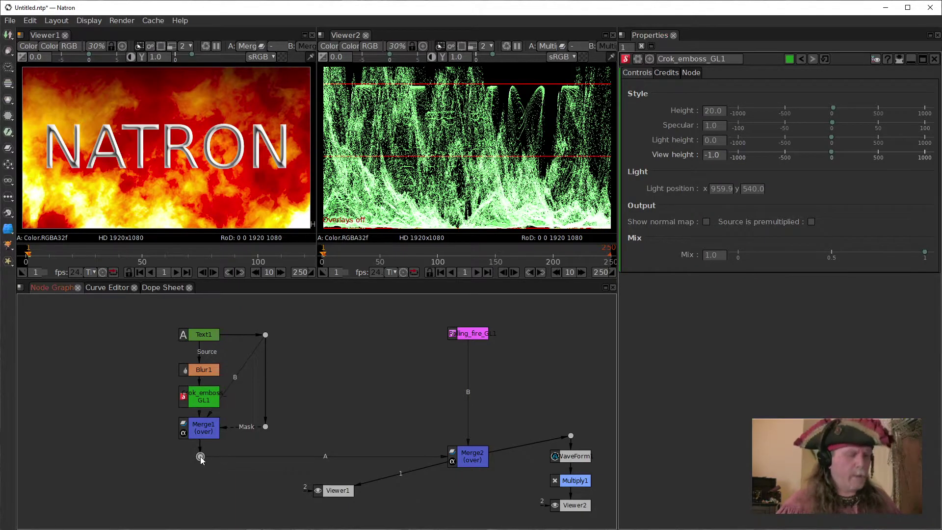
{"action": "key", "text": "1"}
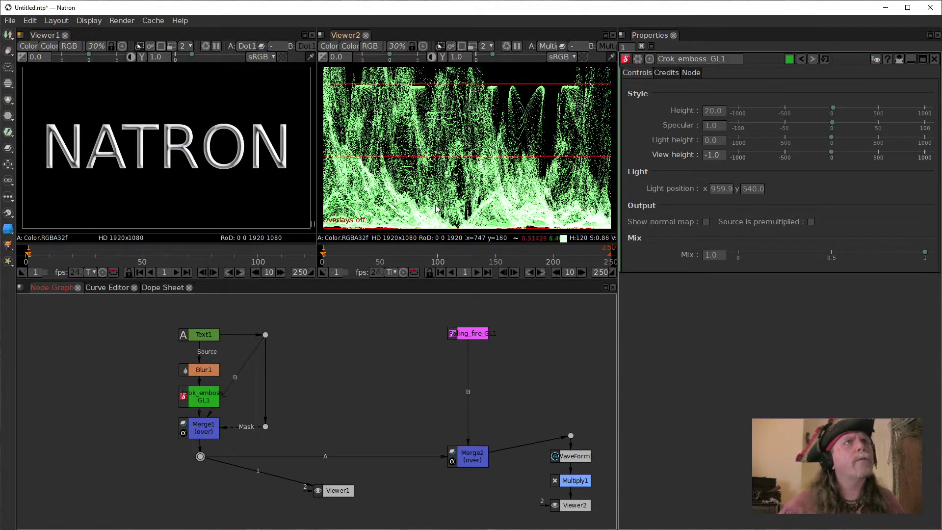
{"action": "left_click_drag", "start_coordinate": [472, 457], "coordinate": [199, 455]}
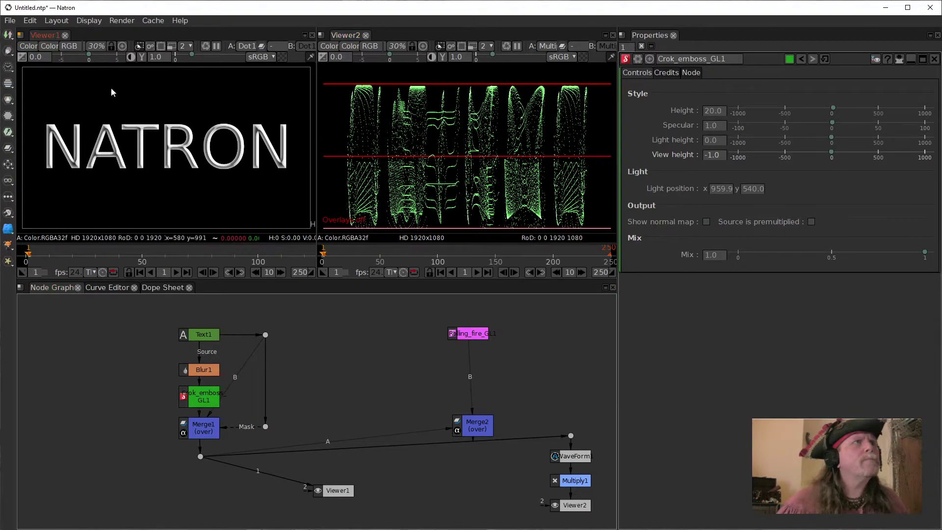
- Move the Text1, Blur1, Crok_emboss_GL1 and Merge1 nodes up together, away from the dot beneath Merge1
{"action": "scroll", "coordinate": [129, 137], "scroll_direction": "up", "scroll_amount": 5}
{"action": "scroll", "coordinate": [166, 154], "scroll_direction": "up", "scroll_amount": 3}
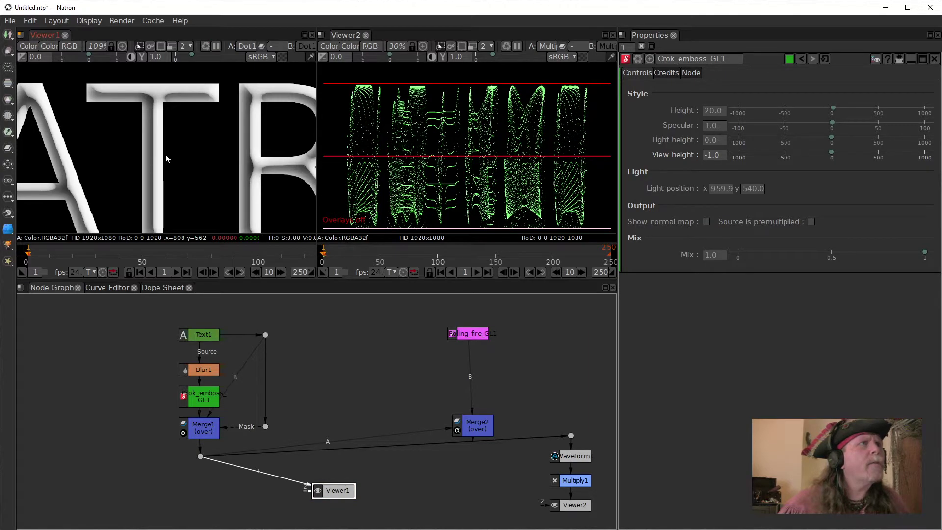
{"action": "scroll", "coordinate": [166, 154], "scroll_direction": "up", "scroll_amount": 4}
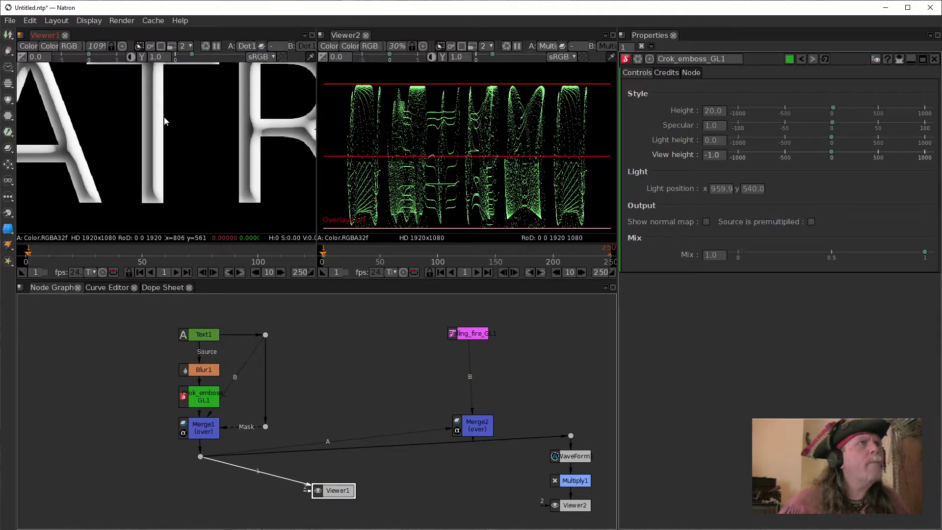
{"action": "scroll", "coordinate": [253, 196], "scroll_direction": "up", "scroll_amount": 2}
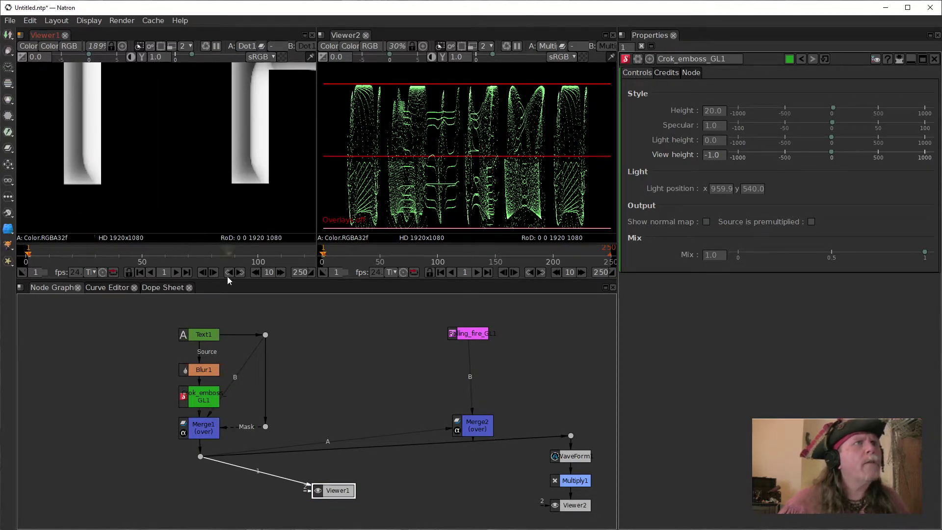
{"action": "left_click_drag", "start_coordinate": [136, 302], "coordinate": [294, 448]}
{"action": "left_click_drag", "start_coordinate": [197, 431], "coordinate": [200, 405]}
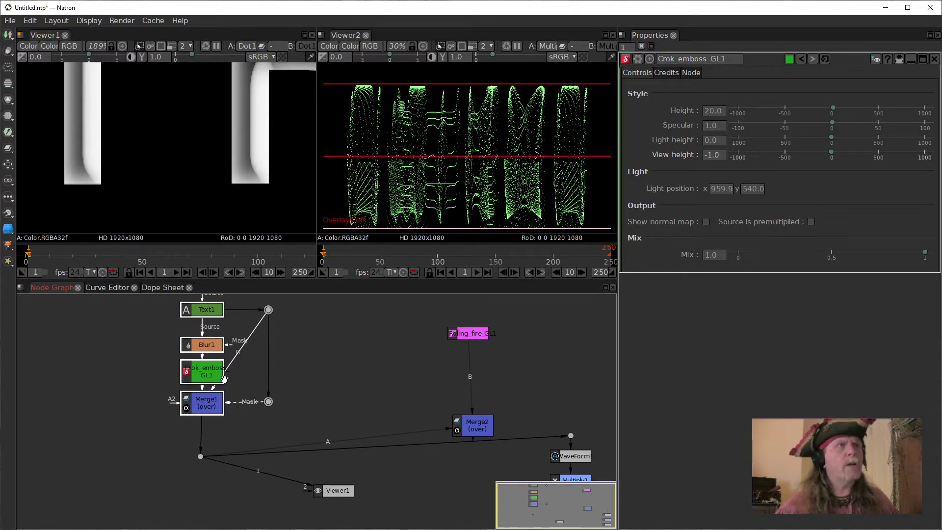
- Add an Ls_FXAA_GL anti-aliasing node to the node graph
{"action": "key", "text": "Tab"}
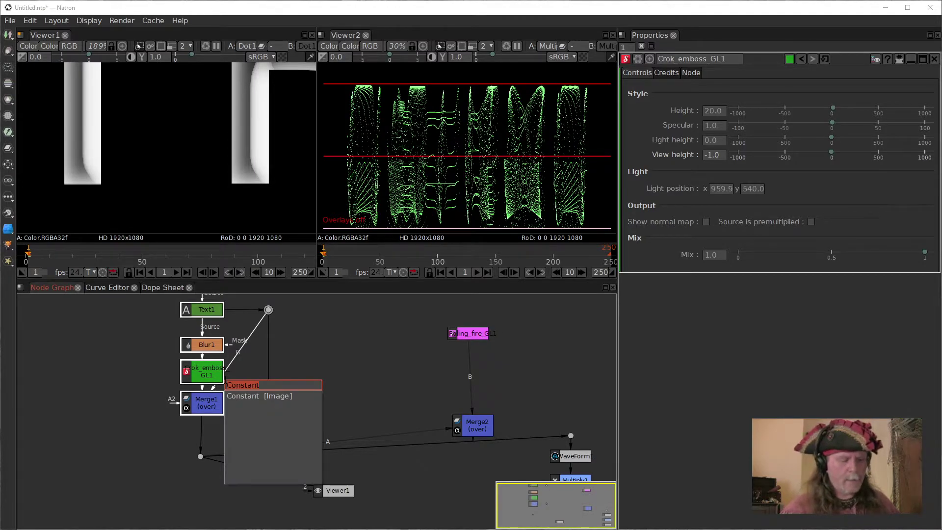
{"action": "right_click", "coordinate": [259, 385]}
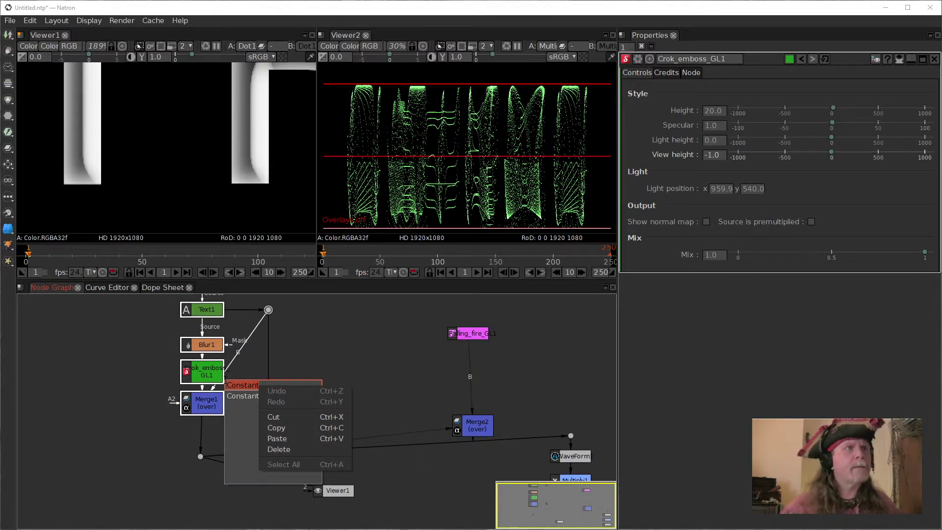
{"action": "key", "text": "Escape"}
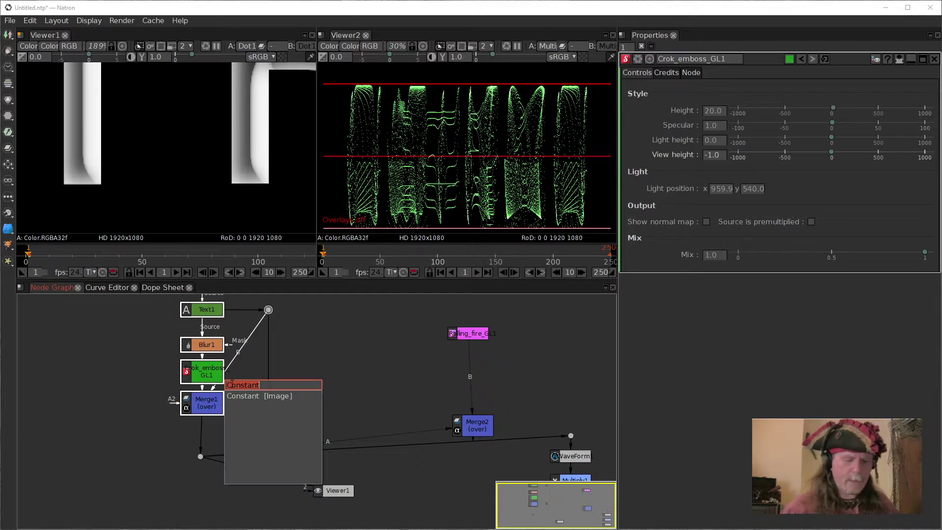
{"action": "type", "text": "Ls"}
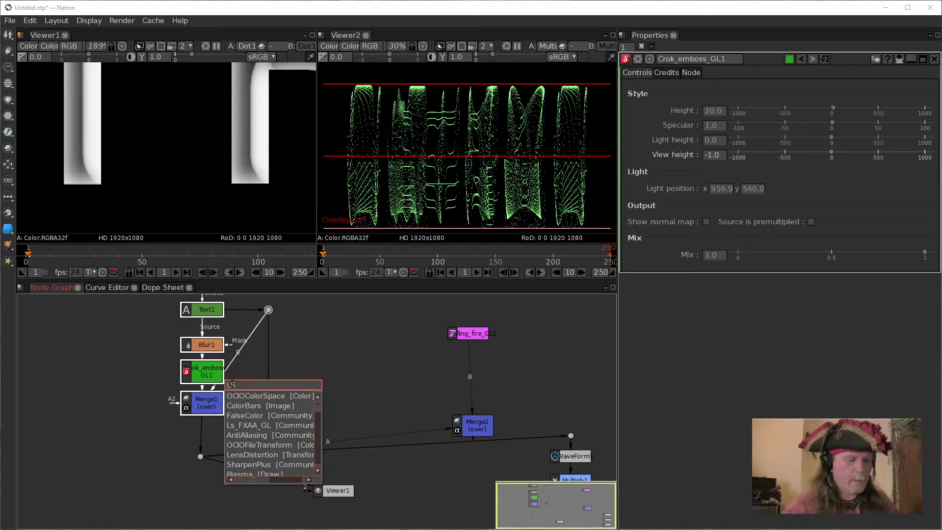
{"action": "left_click", "coordinate": [254, 425]}
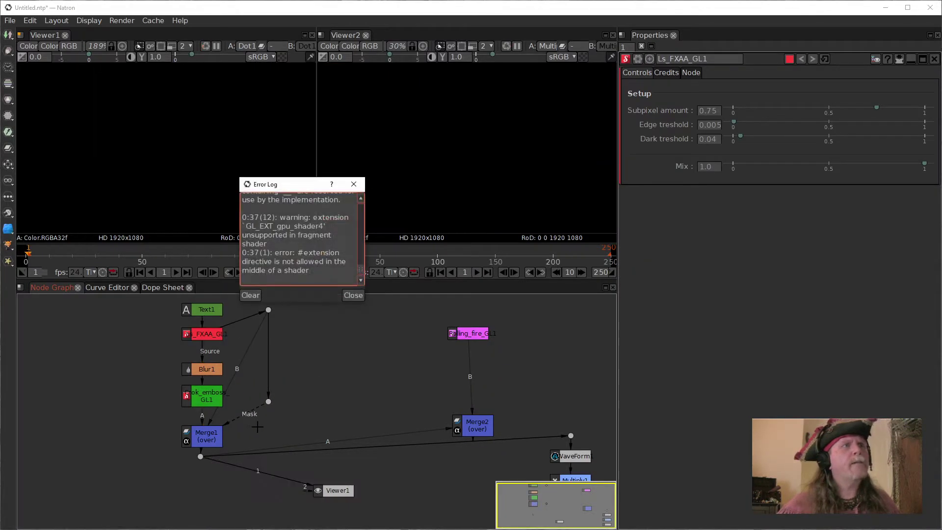
- Move Ls_FXAA_GL1 aside, close the error log, and reconnect Blur1 and the upper dot directly to Text1
{"action": "left_click_drag", "start_coordinate": [223, 335], "coordinate": [365, 370]}
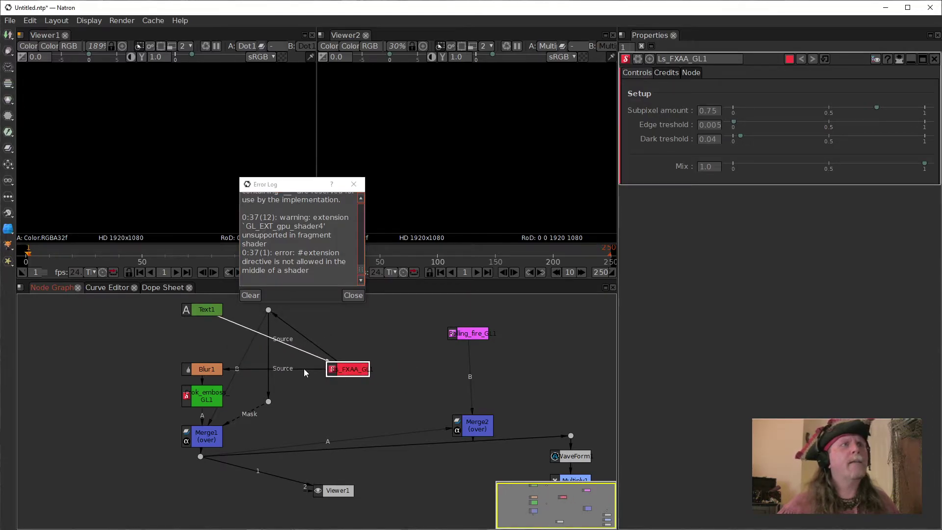
{"action": "left_click", "coordinate": [354, 295]}
{"action": "left_click_drag", "start_coordinate": [295, 376], "coordinate": [206, 310]}
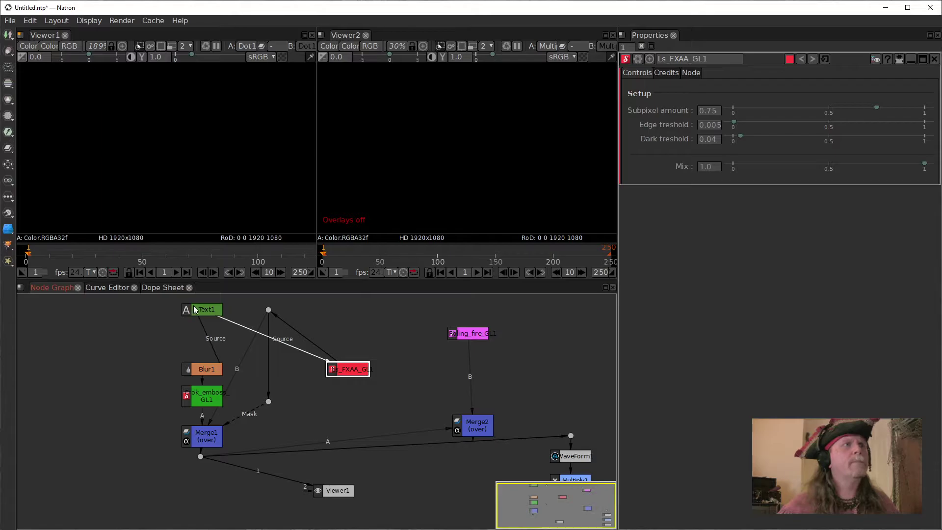
{"action": "left_click_drag", "start_coordinate": [312, 346], "coordinate": [210, 311]}
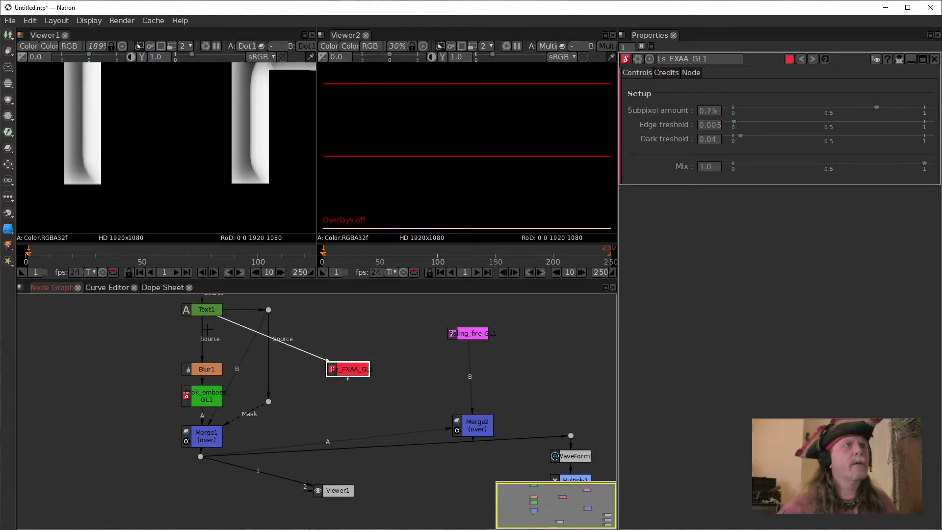
- Move Blur1, Crok_emboss_GL1 and Merge1 together up closer to Text1
{"action": "left_click", "coordinate": [146, 347]}
{"action": "left_click_drag", "start_coordinate": [143, 328], "coordinate": [235, 452]}
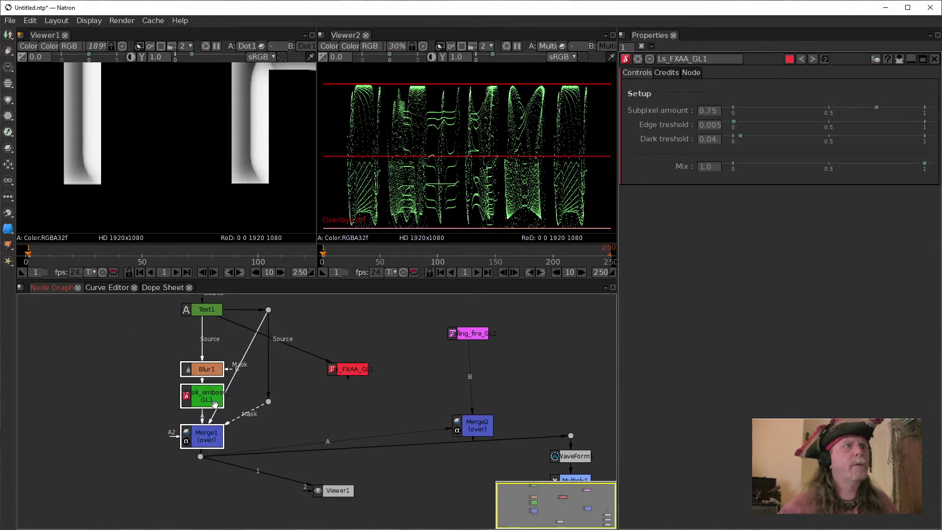
{"action": "left_click_drag", "start_coordinate": [209, 369], "coordinate": [203, 340]}
- Connect the Ls_FXAA_GL1 node's source to Merge1 and place the node beside Merge1
{"action": "left_click_drag", "start_coordinate": [303, 352], "coordinate": [216, 431]}
{"action": "left_click_drag", "start_coordinate": [352, 368], "coordinate": [114, 419]}
{"action": "left_click_drag", "start_coordinate": [172, 444], "coordinate": [204, 413]}
- Examine the letter edges up close in Viewer1 and reconnect the dot below Merge1 to Ls_FXAA_GL1
{"action": "scroll", "coordinate": [262, 154], "scroll_direction": "up", "scroll_amount": 2}
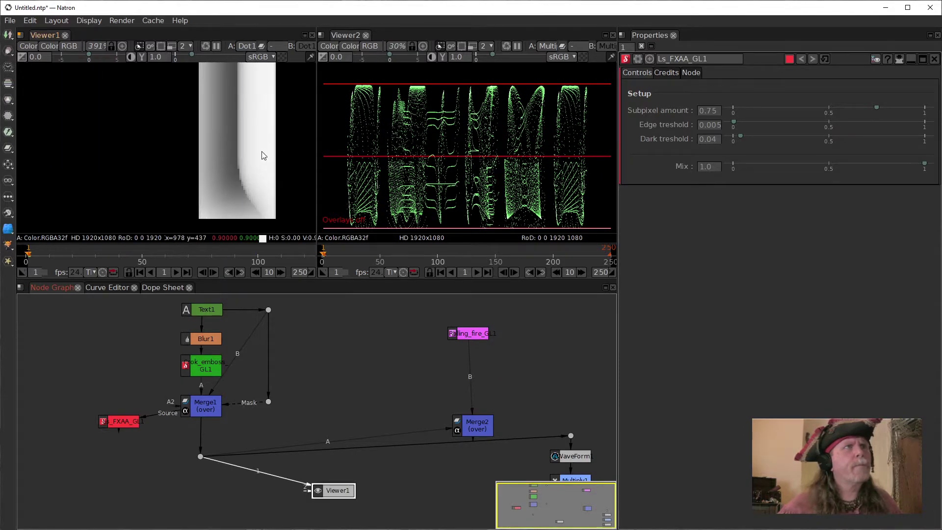
{"action": "scroll", "coordinate": [189, 169], "scroll_direction": "down", "scroll_amount": 4}
{"action": "scroll", "coordinate": [112, 153], "scroll_direction": "up", "scroll_amount": 8}
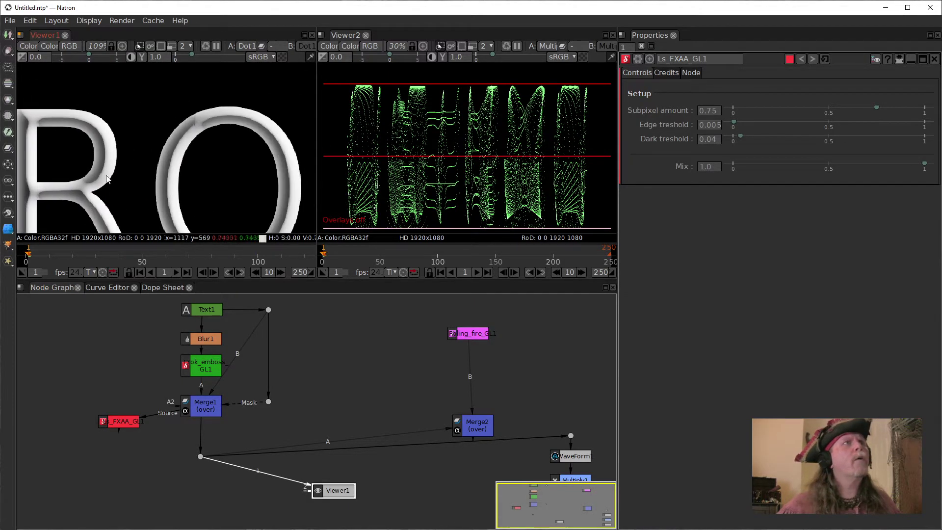
{"action": "scroll", "coordinate": [156, 118], "scroll_direction": "up", "scroll_amount": 1}
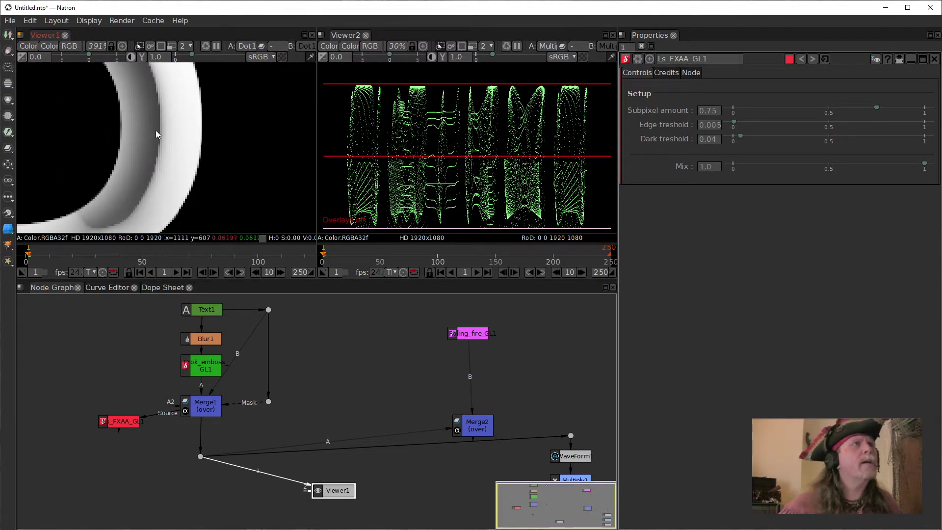
{"action": "left_click_drag", "start_coordinate": [204, 188], "coordinate": [247, 156]}
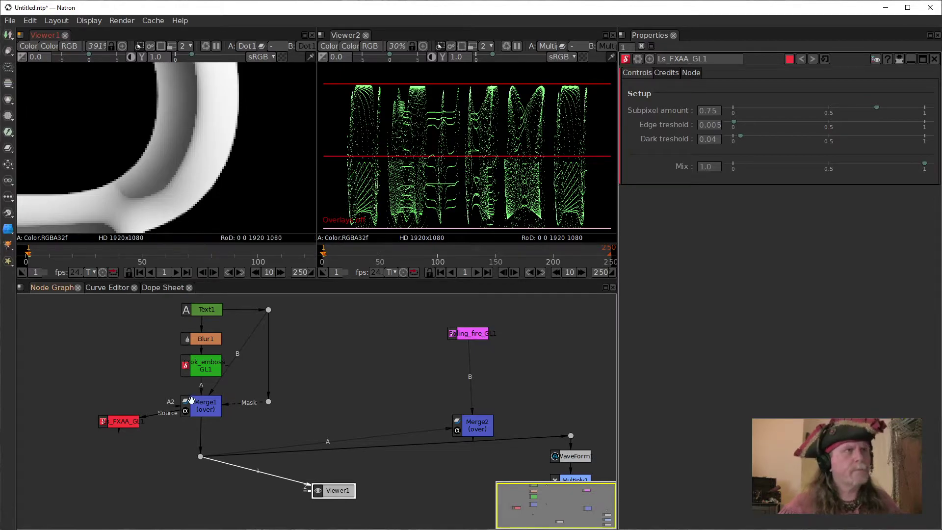
{"action": "left_click", "coordinate": [128, 423]}
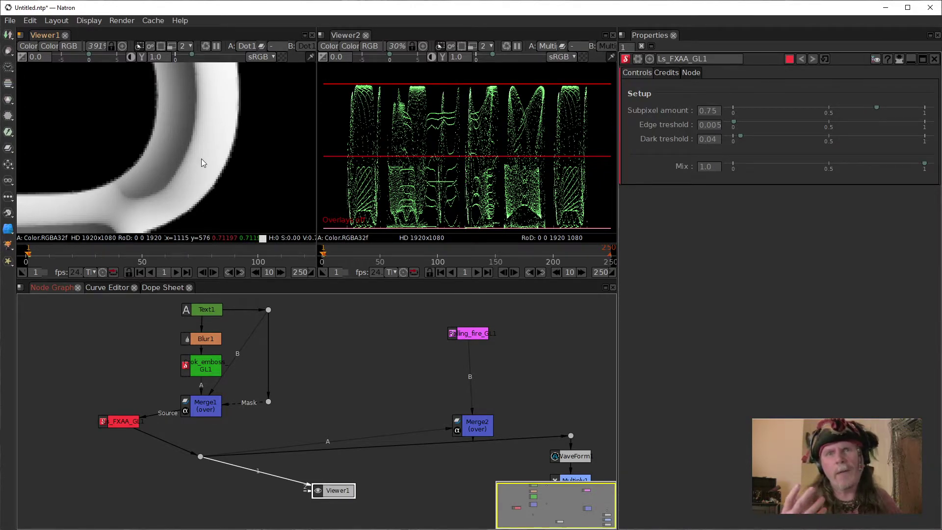
- Fit the whole image in Viewer1 and place Ls_FXAA_GL1 in line between Merge1 and the dot
{"action": "left_click", "coordinate": [198, 173]}
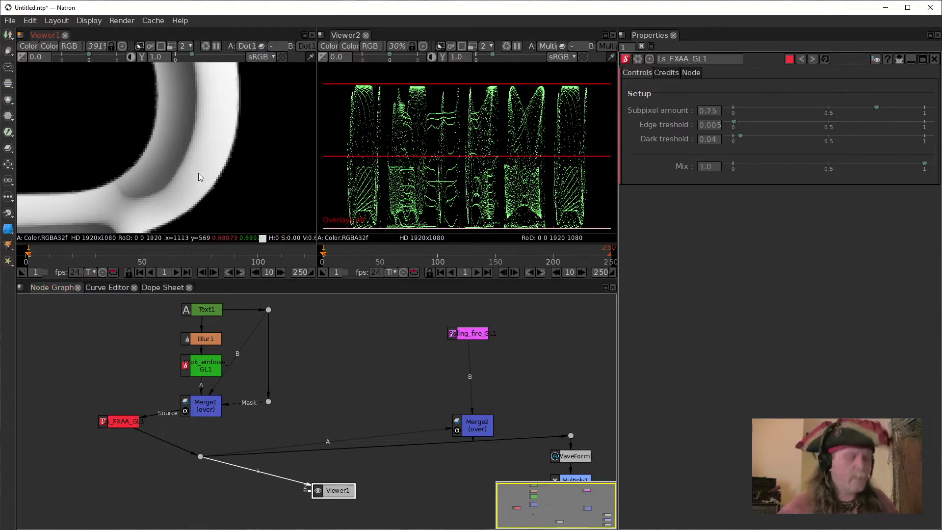
{"action": "key", "text": "f"}
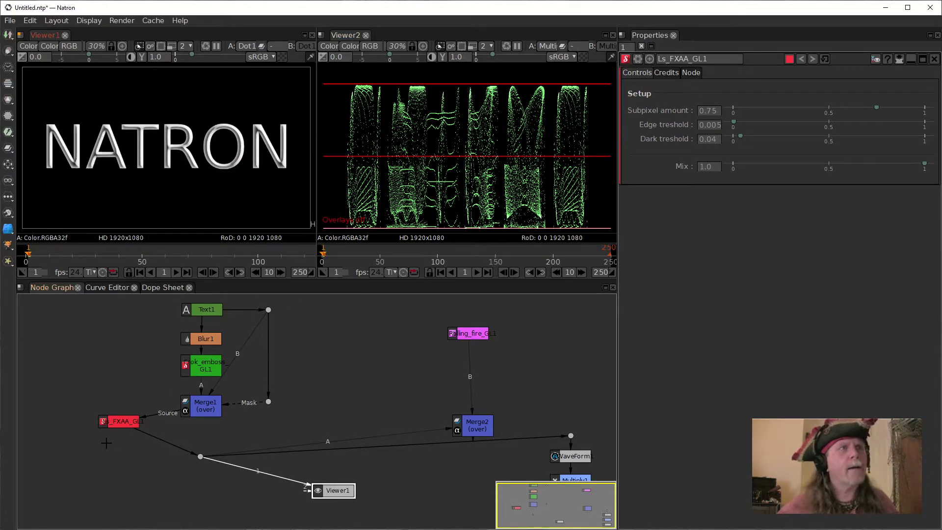
{"action": "left_click_drag", "start_coordinate": [118, 425], "coordinate": [202, 436]}
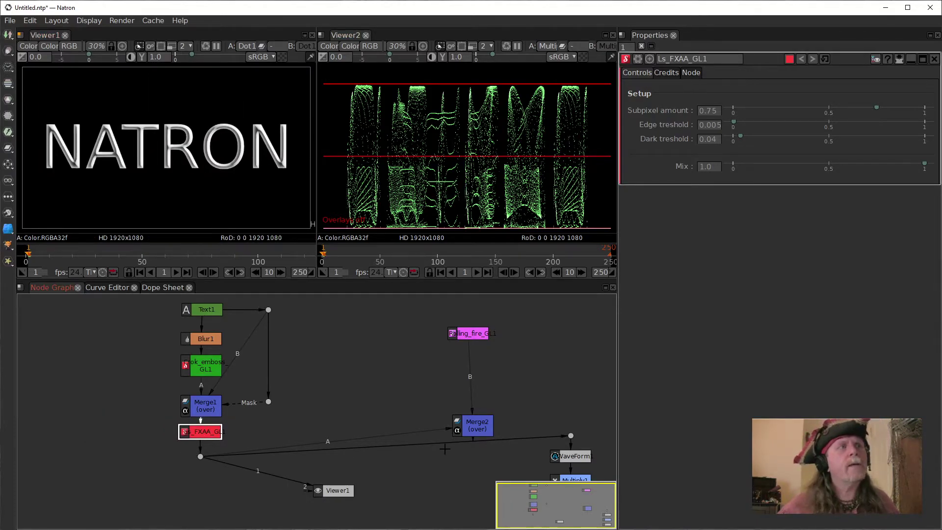
- Reconnect the waveform branch and Viewer1 to Merge2, moving Viewer1 closer and lowering Merge2 toward the dot's level
{"action": "left_click_drag", "start_coordinate": [459, 434], "coordinate": [494, 428]}
{"action": "left_click_drag", "start_coordinate": [277, 482], "coordinate": [456, 433]}
{"action": "left_click_drag", "start_coordinate": [335, 490], "coordinate": [417, 489]}
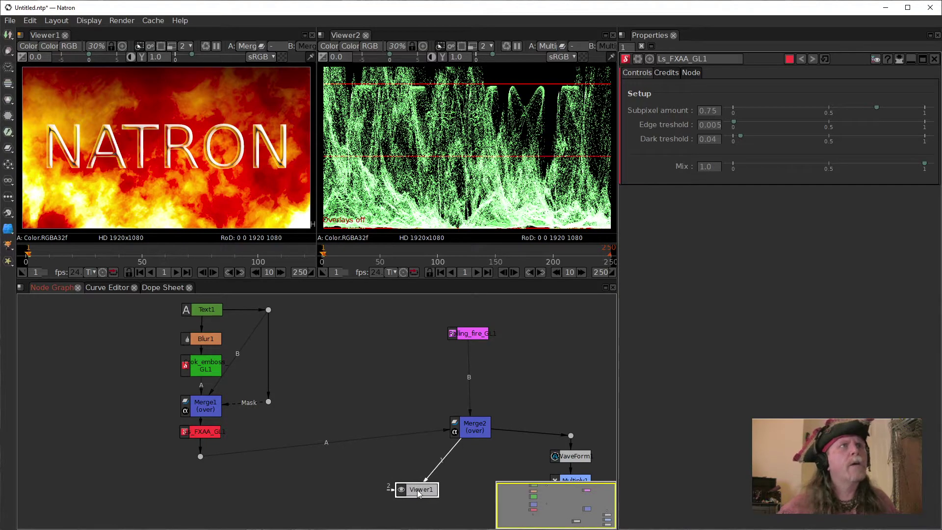
{"action": "left_click", "coordinate": [464, 417]}
{"action": "left_click_drag", "start_coordinate": [467, 424], "coordinate": [468, 445]}
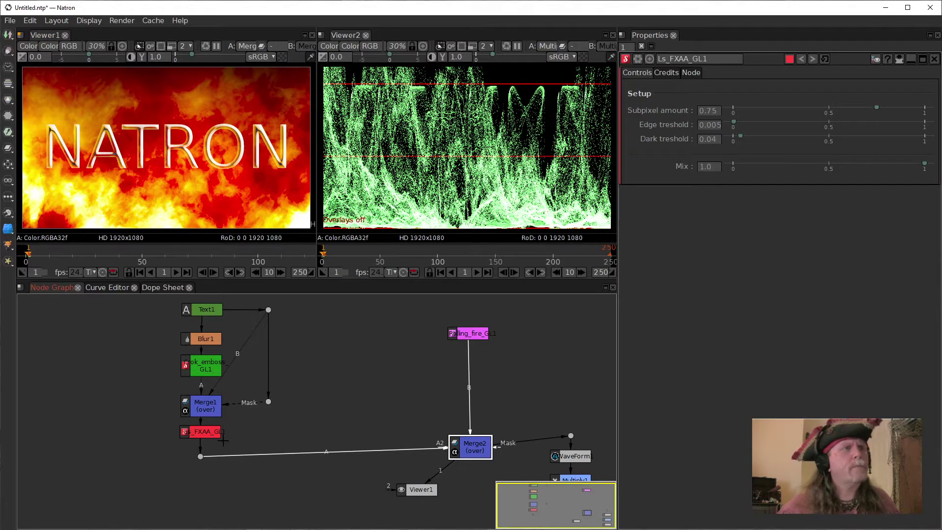
- Show the dot below Ls_FXAA_GL1 in Viewer1 and display its alpha channel
{"action": "left_click", "coordinate": [200, 456]}
{"action": "key", "text": "1"}
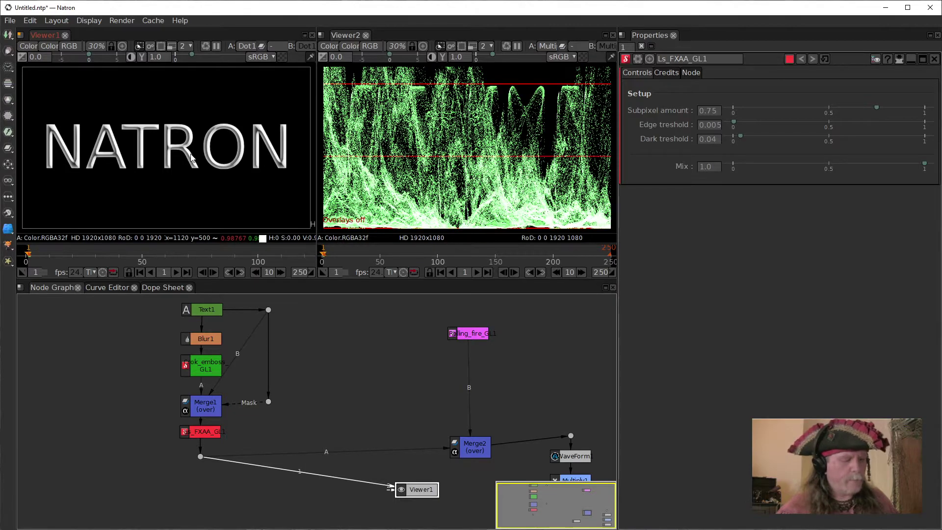
{"action": "key", "text": "a"}
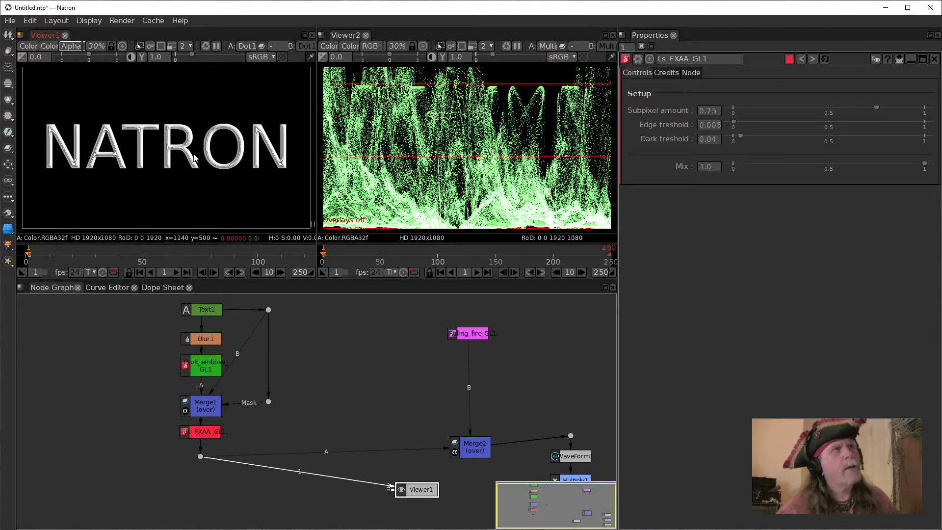
{"action": "left_click", "coordinate": [205, 431]}
{"action": "left_click_drag", "start_coordinate": [212, 433], "coordinate": [183, 435]}
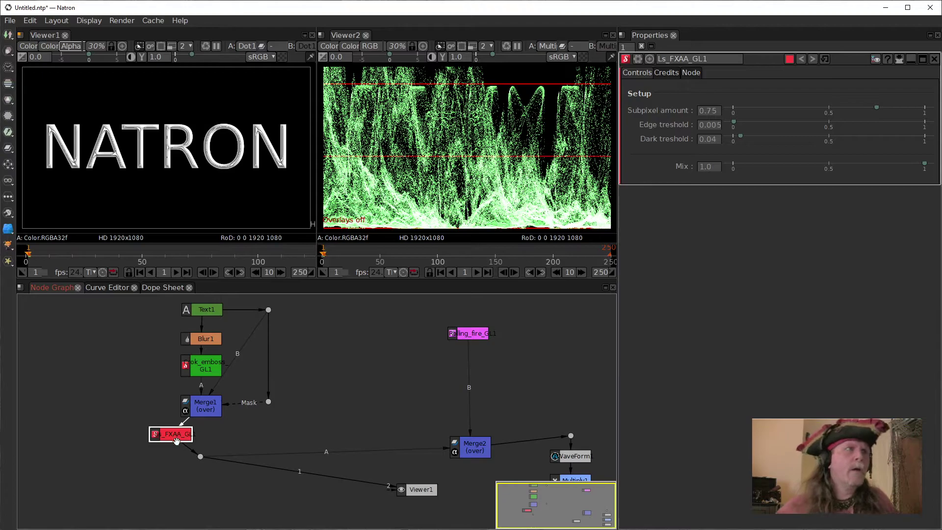
{"action": "left_click_drag", "start_coordinate": [179, 436], "coordinate": [209, 437]}
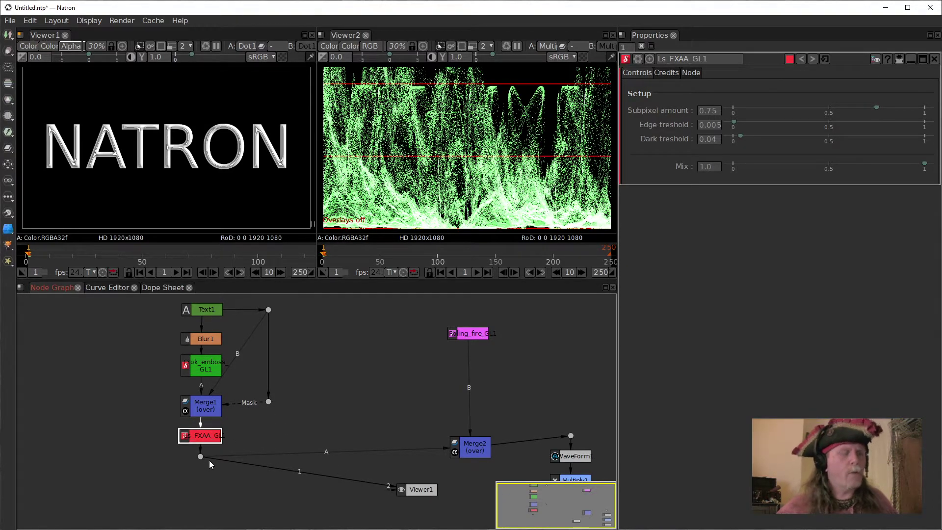
{"action": "key", "text": "Tab"}
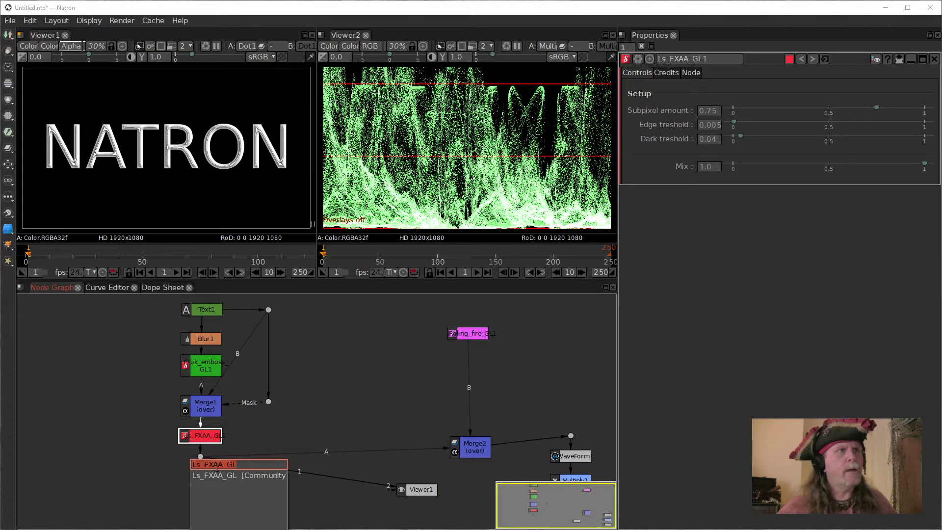
{"action": "left_click", "coordinate": [201, 456]}
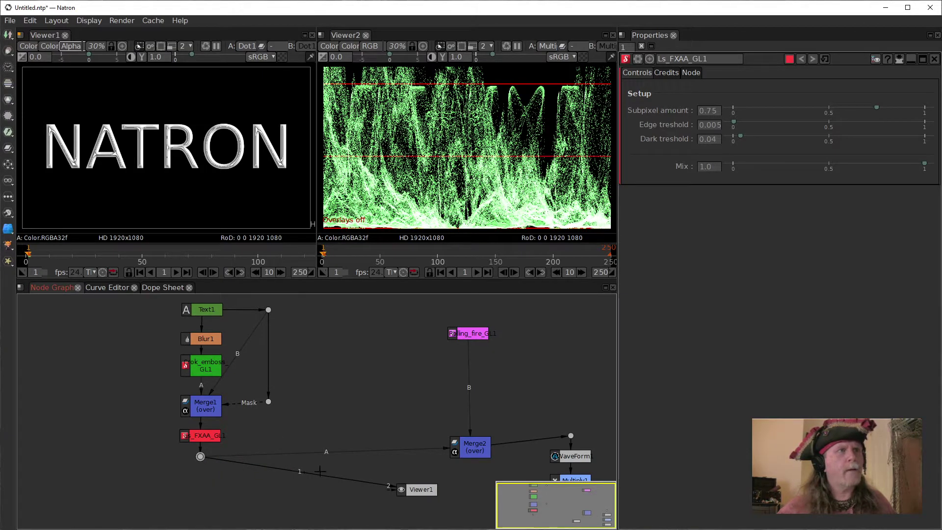
- Move Ls_FXAA_GL1 and the dot beneath it up closer to Merge1
{"action": "left_click_drag", "start_coordinate": [200, 456], "coordinate": [202, 429]}
{"action": "left_click", "coordinate": [200, 447]}
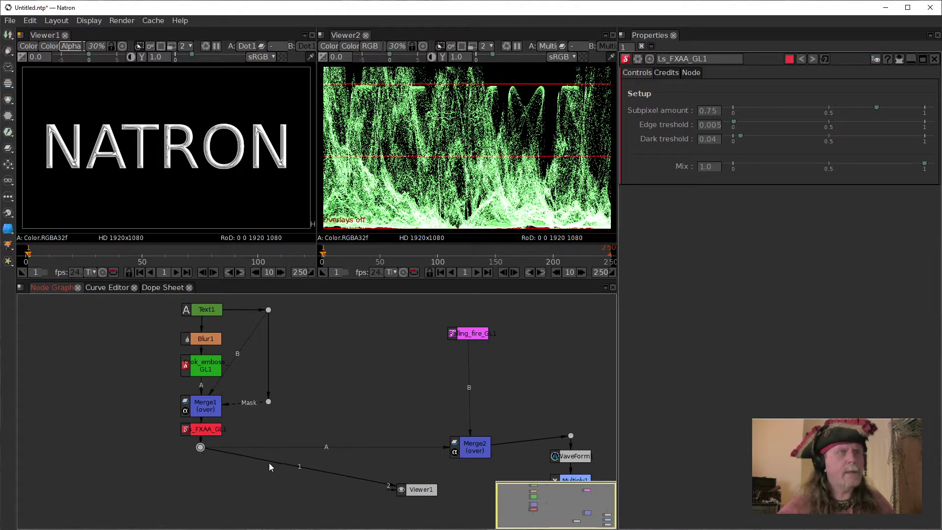
- Insert a Shuffle node between the dot below Ls_FXAA_GL1 and Merge2, and connect its A input to the dot feeding Merge1's mask
{"action": "key", "text": "Tab"}
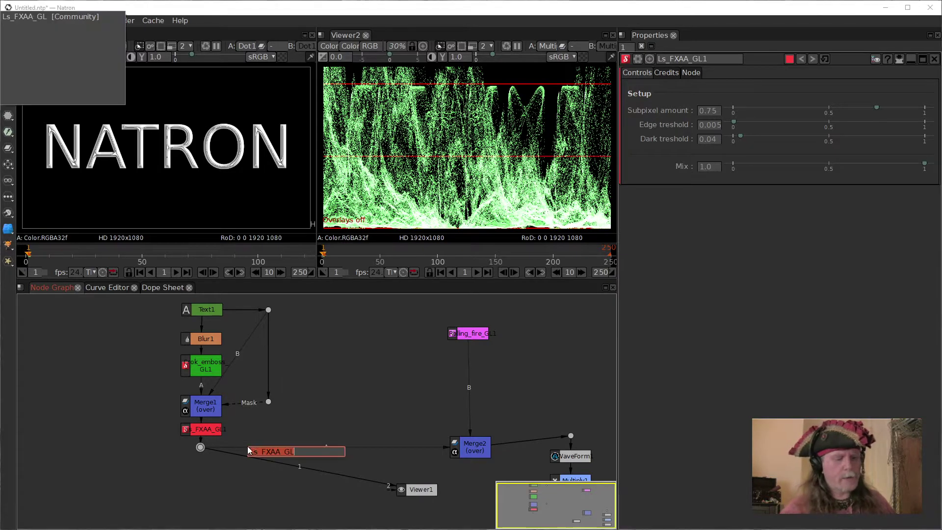
{"action": "type", "text": "SH"}
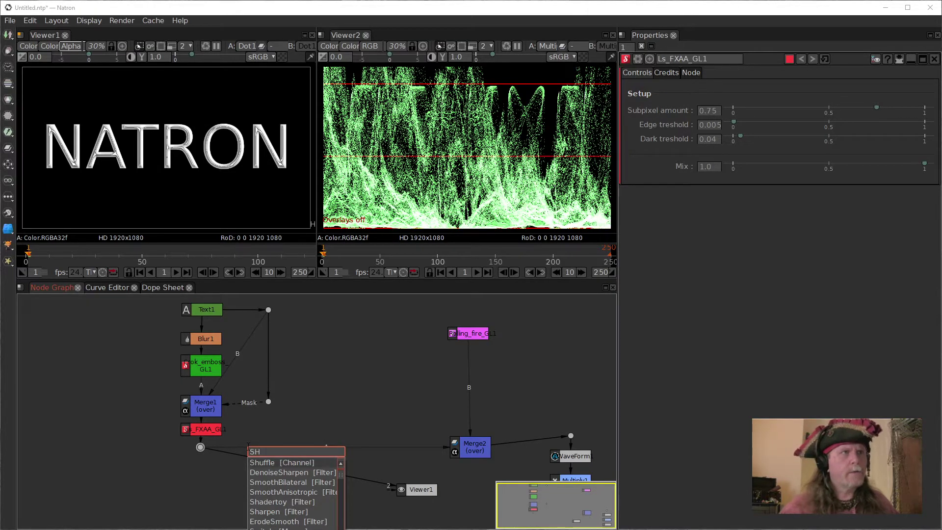
{"action": "key", "text": "Return"}
{"action": "left_click_drag", "start_coordinate": [212, 470], "coordinate": [285, 450]}
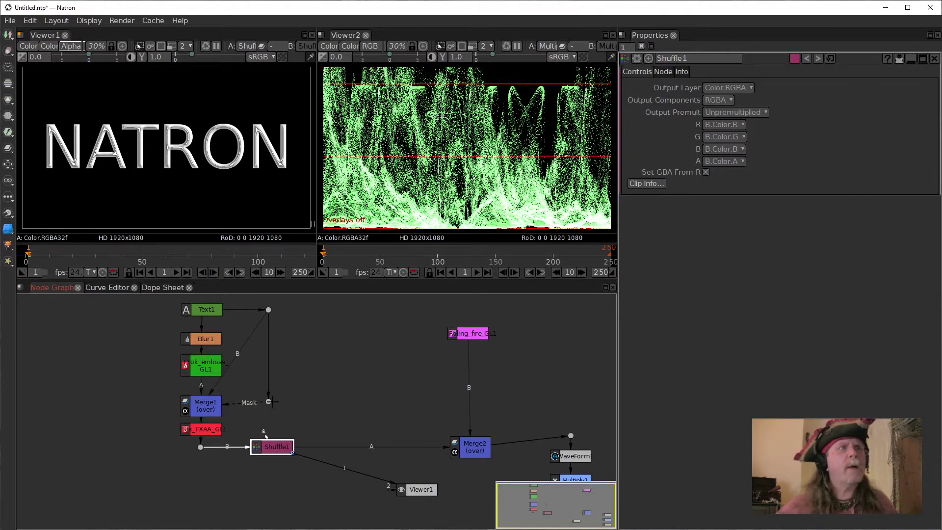
{"action": "left_click_drag", "start_coordinate": [267, 434], "coordinate": [268, 403]}
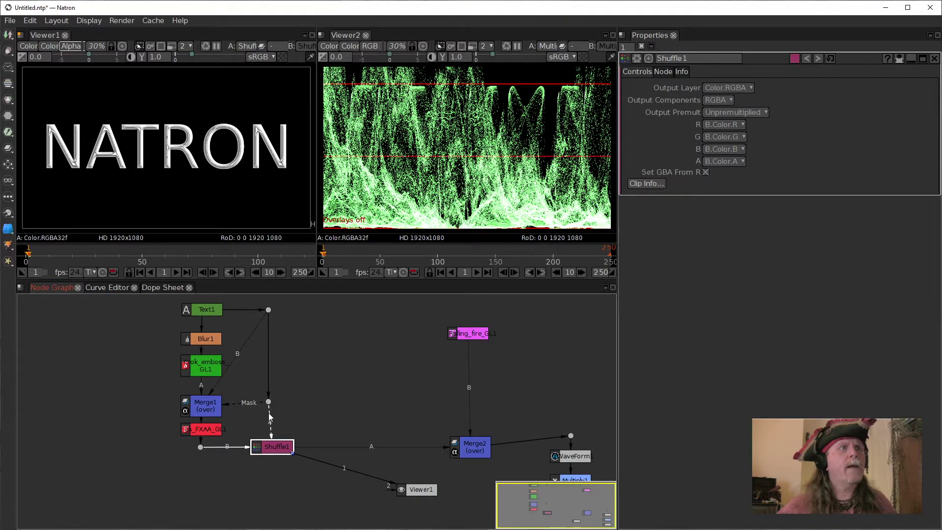
{"action": "left_click_drag", "start_coordinate": [274, 447], "coordinate": [268, 450]}
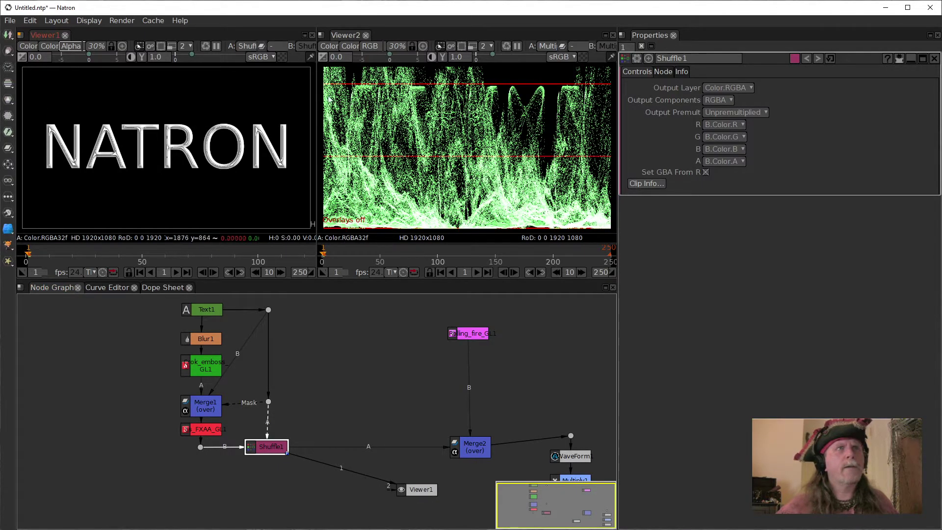
- Compare the alpha of the mask dot beside Merge1 with the alpha of Shuffle1 in Viewer1
{"action": "left_click", "coordinate": [268, 405]}
{"action": "key", "text": "1"}
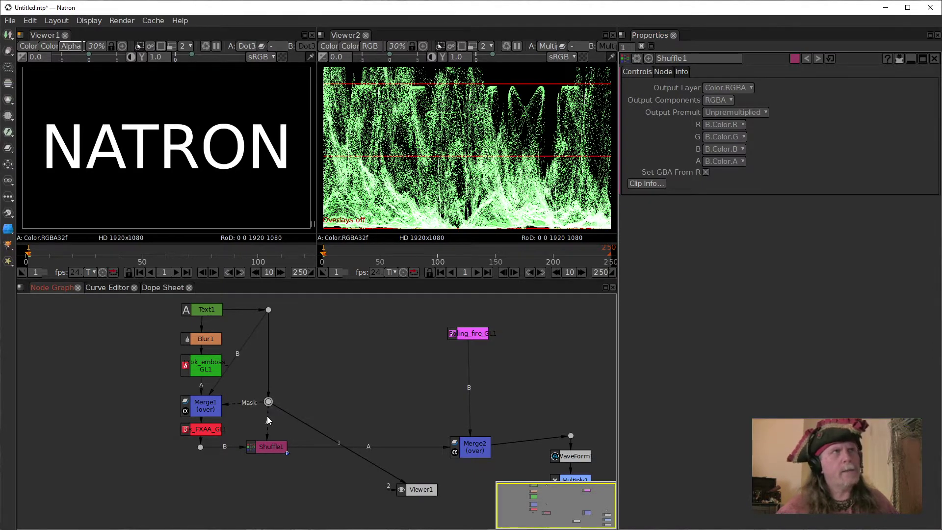
{"action": "left_click", "coordinate": [260, 445]}
{"action": "key", "text": "1"}
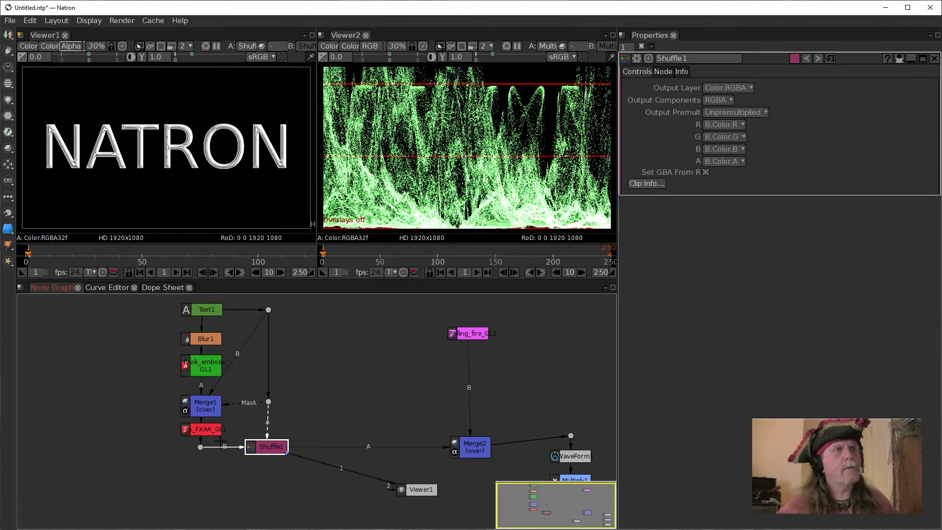
- Set Shuffle1's alpha output to A.Color.A
{"action": "left_click", "coordinate": [657, 296]}
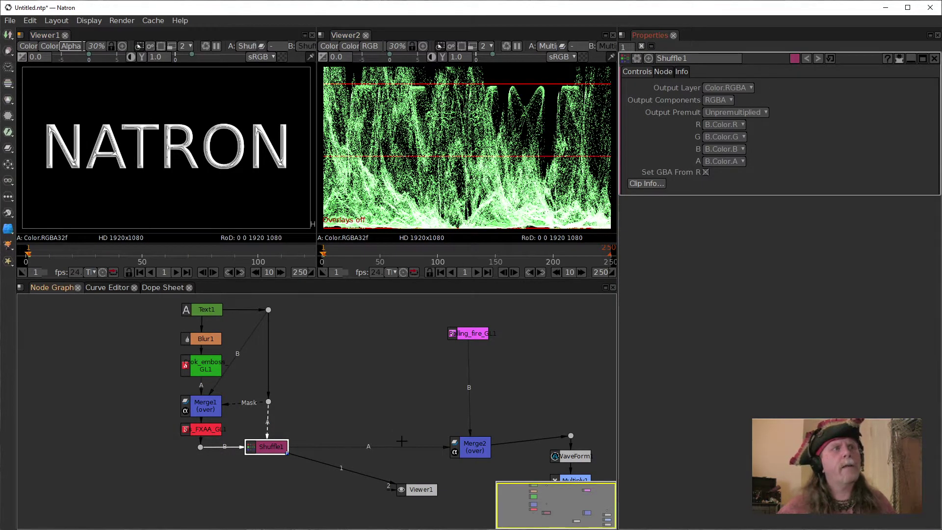
{"action": "left_click", "coordinate": [728, 161]}
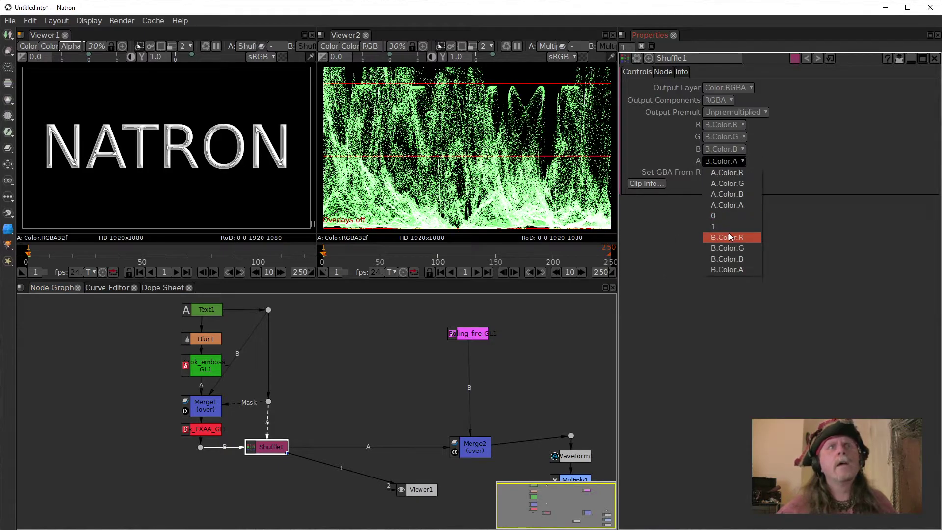
{"action": "left_click", "coordinate": [728, 205]}
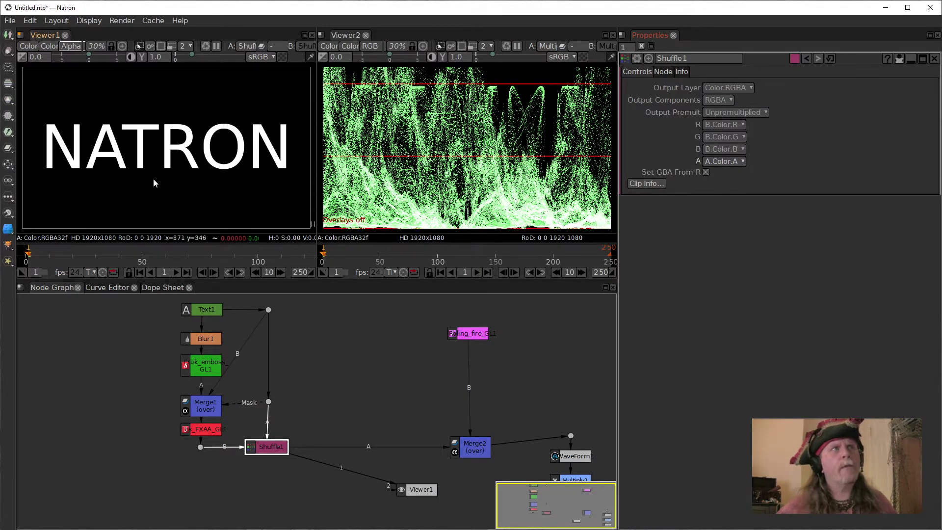
- Show Merge2 in Viewer1 and switch the display from the alpha channel back to RGB
{"action": "left_click", "coordinate": [474, 454]}
{"action": "key", "text": "1"}
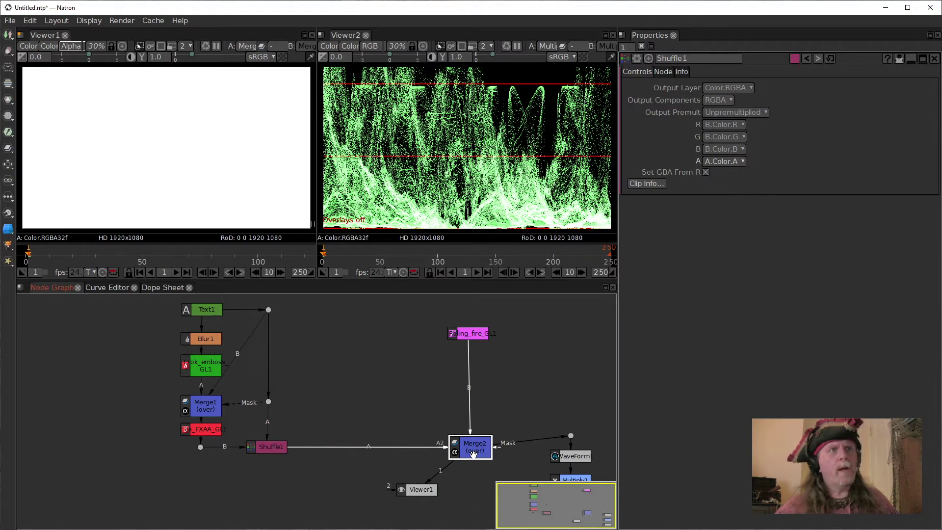
{"action": "left_click", "coordinate": [200, 194]}
{"action": "key", "text": "a"}
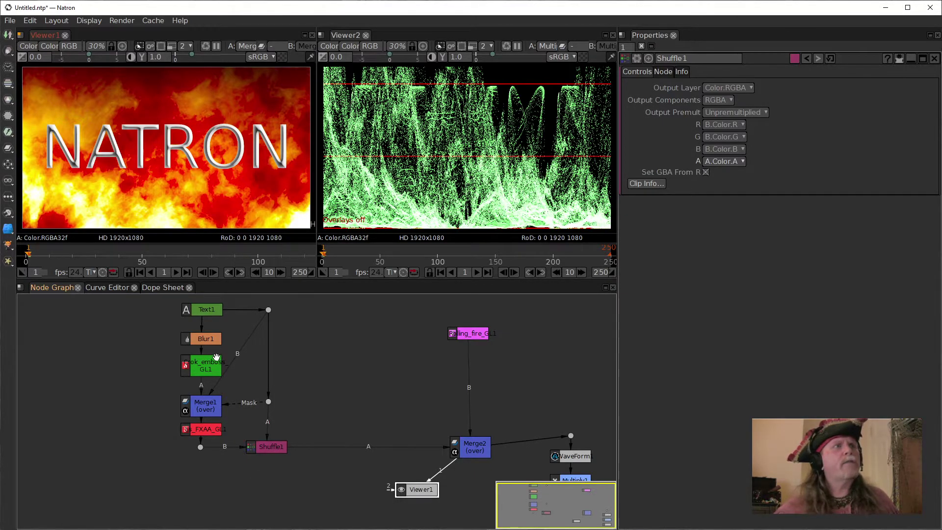
- Change the font family of the Text1 node to DejaVu Serif
{"action": "left_click", "coordinate": [204, 366]}
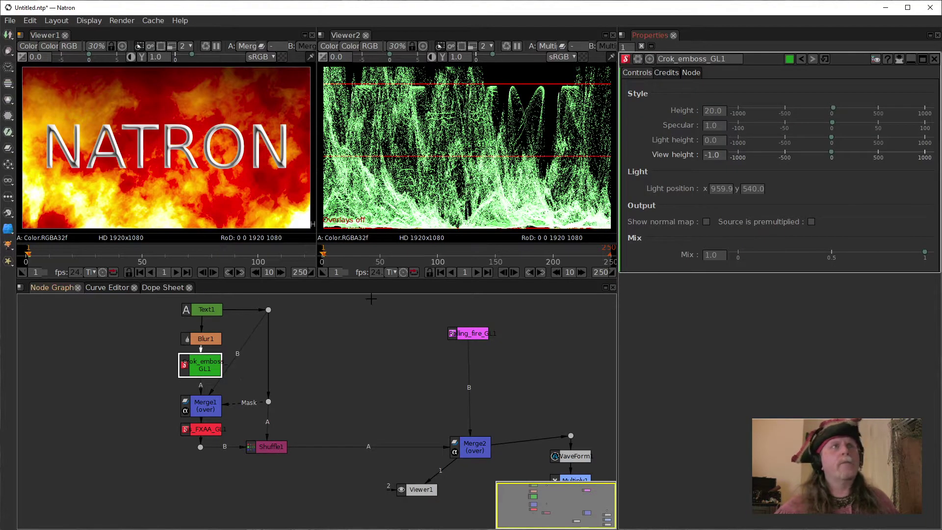
{"action": "double_click", "coordinate": [206, 309]}
{"action": "left_click", "coordinate": [781, 272]}
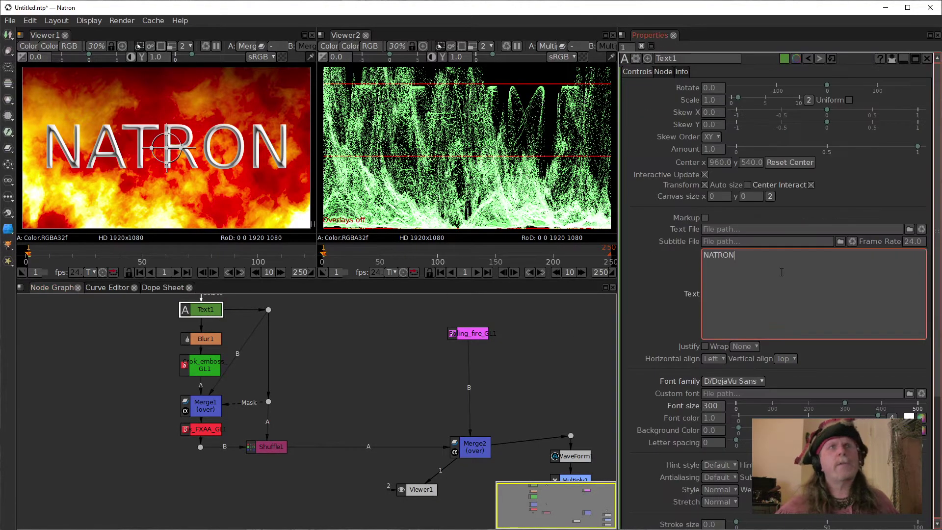
{"action": "left_click", "coordinate": [731, 381]}
{"action": "mouse_move", "coordinate": [723, 398]}
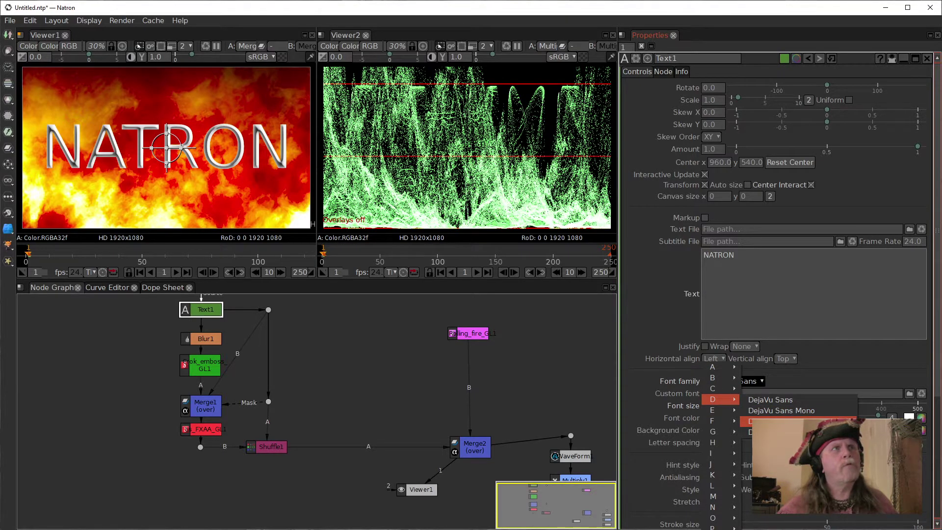
{"action": "left_click", "coordinate": [774, 421]}
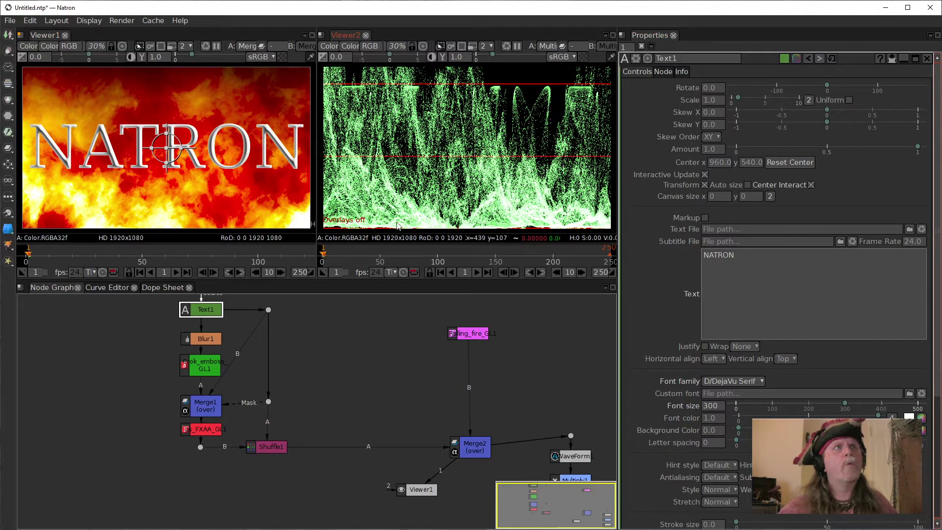
- Delete the waveform branch's dot, WaveForm node and Multiply1 node after Merge2
{"action": "left_click", "coordinate": [571, 436]}
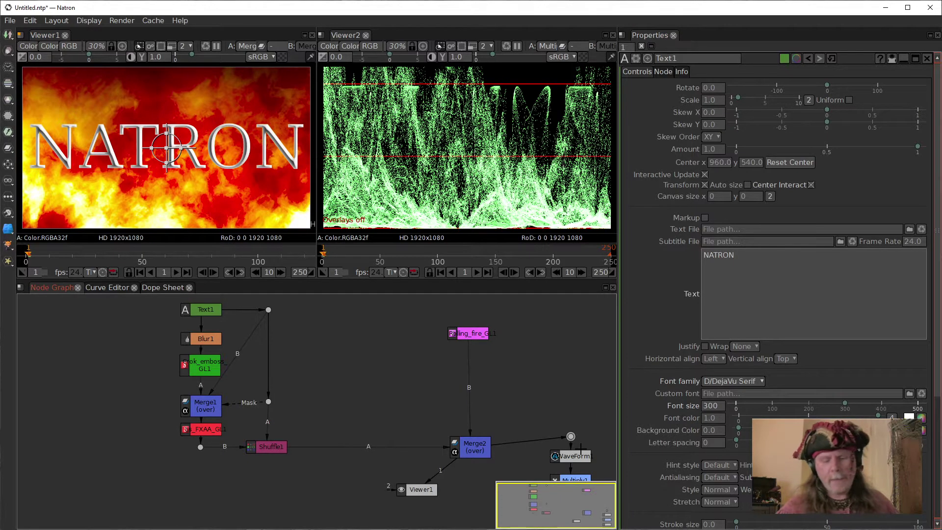
{"action": "key", "text": "Delete"}
{"action": "left_click", "coordinate": [574, 455]}
{"action": "key", "text": "Delete"}
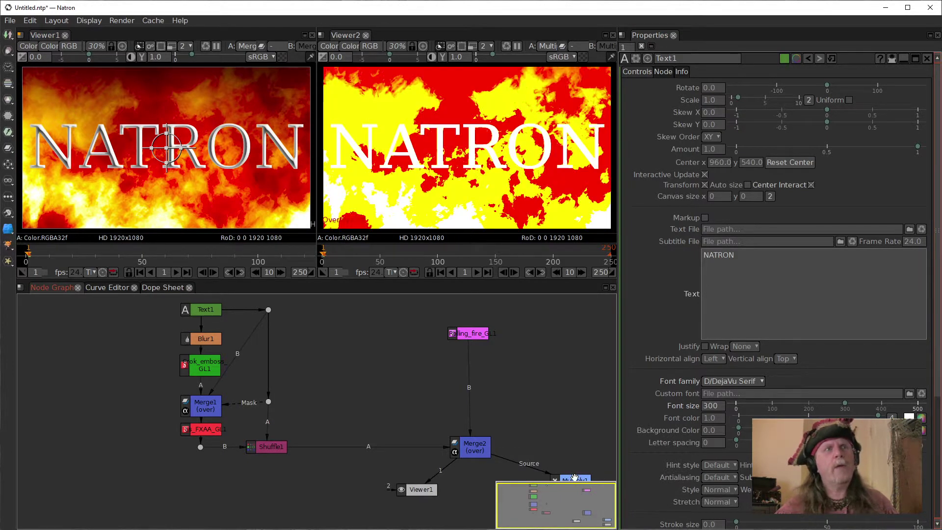
{"action": "left_click", "coordinate": [576, 480]}
{"action": "key", "text": "Delete"}
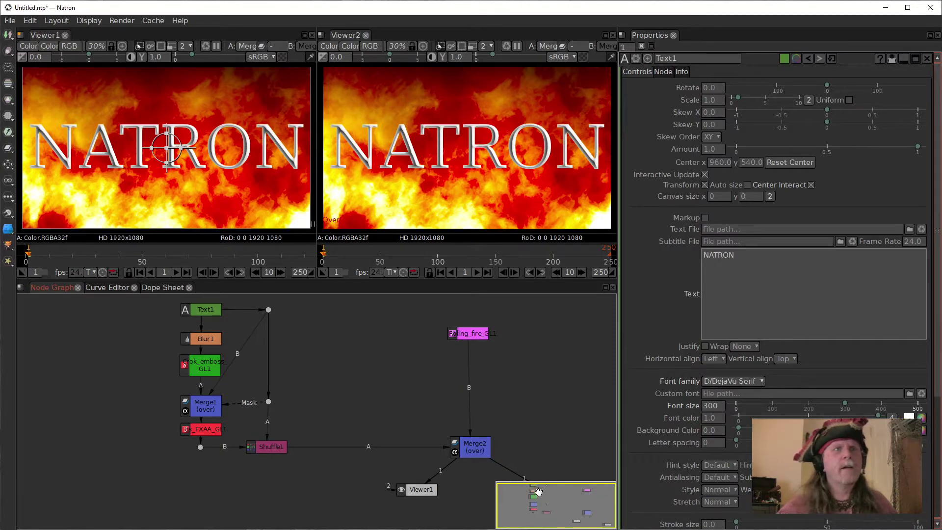
- Delete the Viewer2 node and close its empty pane
{"action": "scroll", "coordinate": [548, 451], "scroll_direction": "down", "scroll_amount": 1}
{"action": "scroll", "coordinate": [483, 354], "scroll_direction": "down", "scroll_amount": 1}
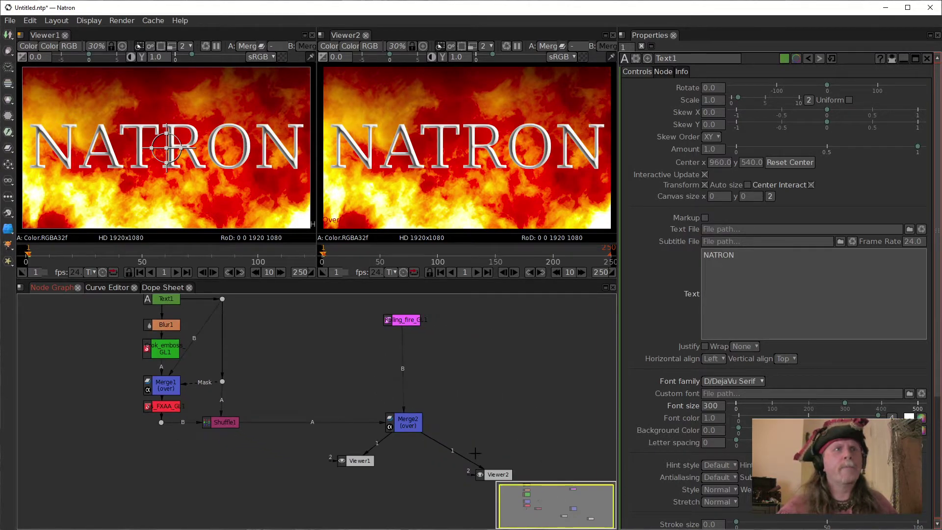
{"action": "left_click", "coordinate": [493, 474]}
{"action": "key", "text": "Delete"}
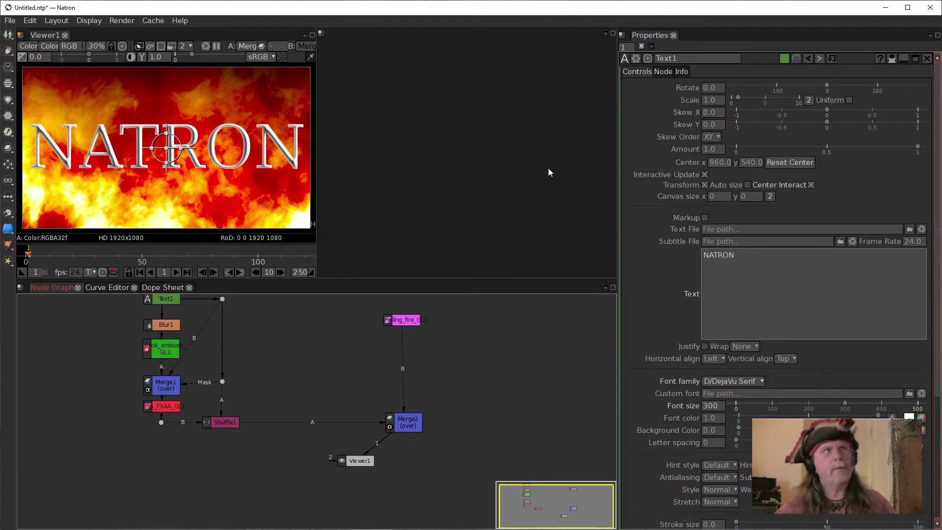
{"action": "left_click", "coordinate": [613, 34]}
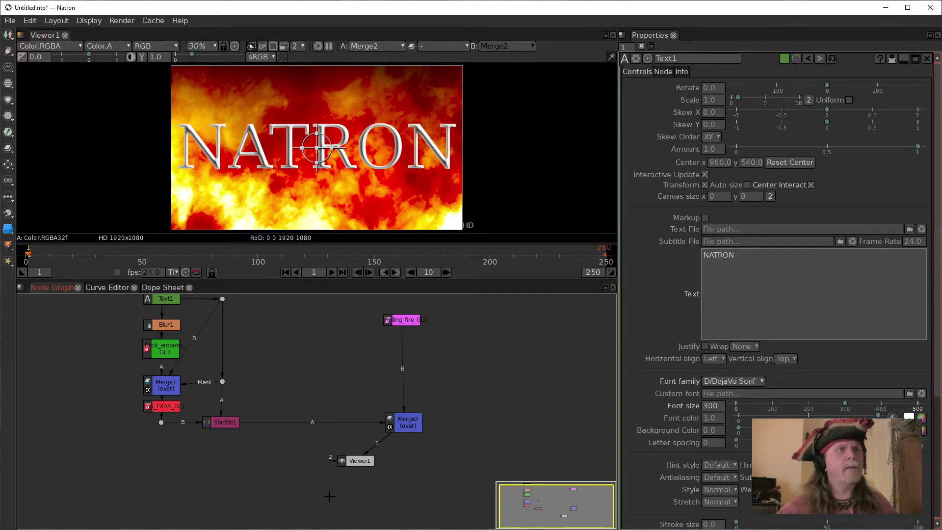
- Move Viewer1 directly beneath Merge2 in the node graph
{"action": "left_click_drag", "start_coordinate": [364, 461], "coordinate": [399, 463]}
{"action": "left_click_drag", "start_coordinate": [470, 338], "coordinate": [488, 383]}
{"action": "left_click_drag", "start_coordinate": [114, 321], "coordinate": [293, 503]}
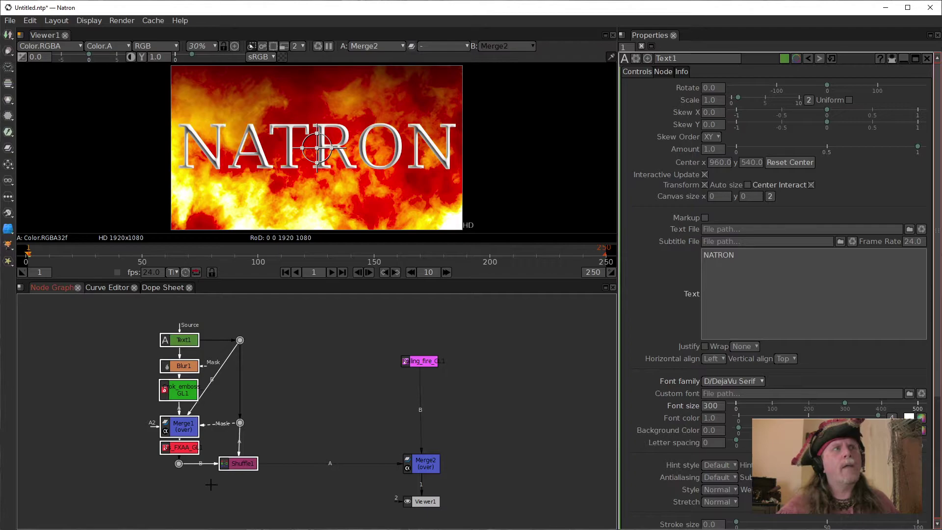
{"action": "left_click", "coordinate": [271, 496]}
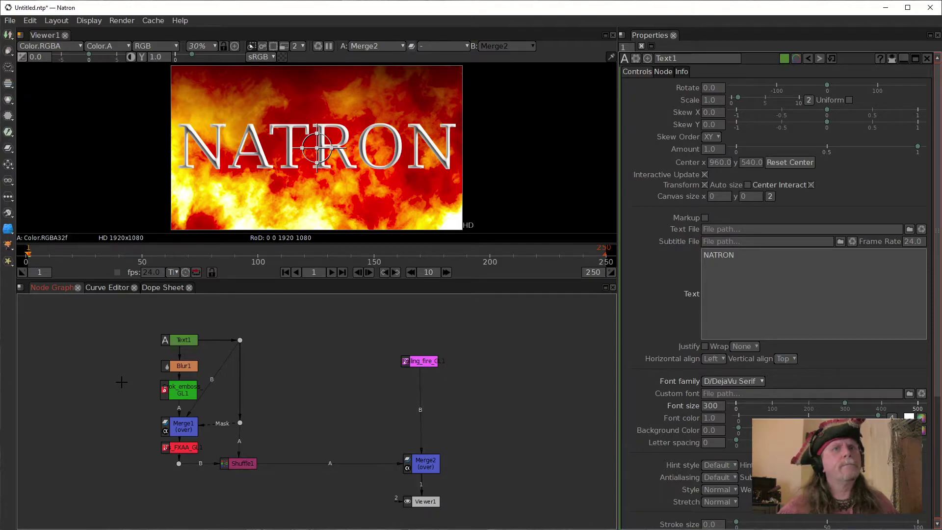
{"action": "left_click_drag", "start_coordinate": [139, 318], "coordinate": [275, 493]}
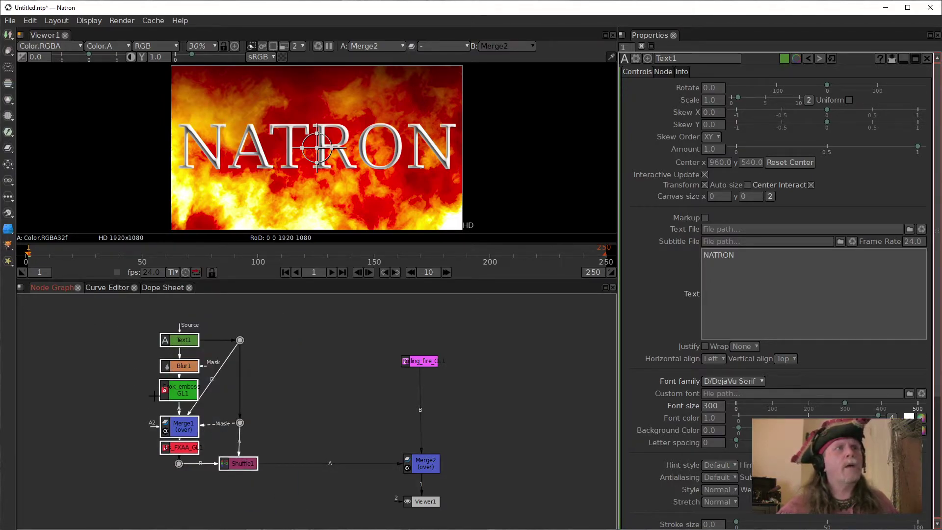
{"action": "left_click", "coordinate": [113, 478]}
- Add a Backdrop and fit it around all the nodes of the text branch, from Text1 to Shuffle1
{"action": "right_click", "coordinate": [96, 414]}
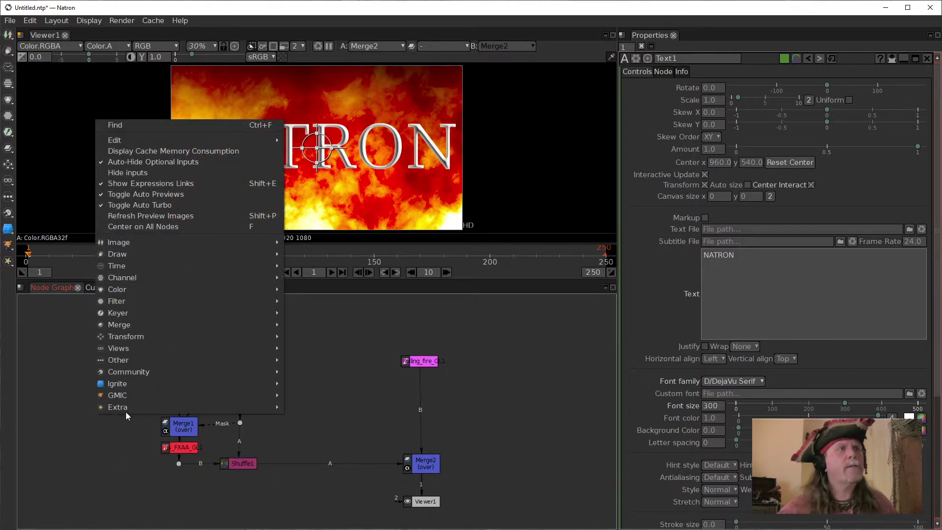
{"action": "mouse_move", "coordinate": [126, 411]}
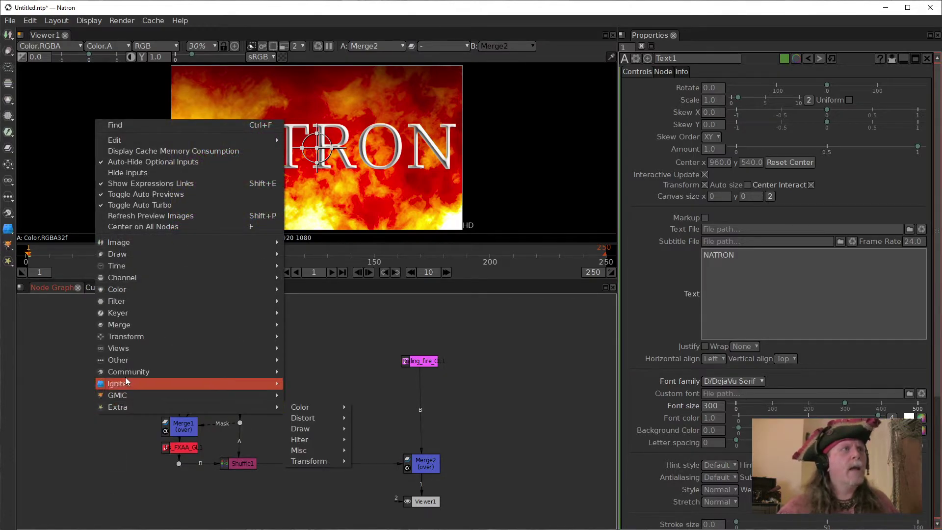
{"action": "mouse_move", "coordinate": [121, 365]}
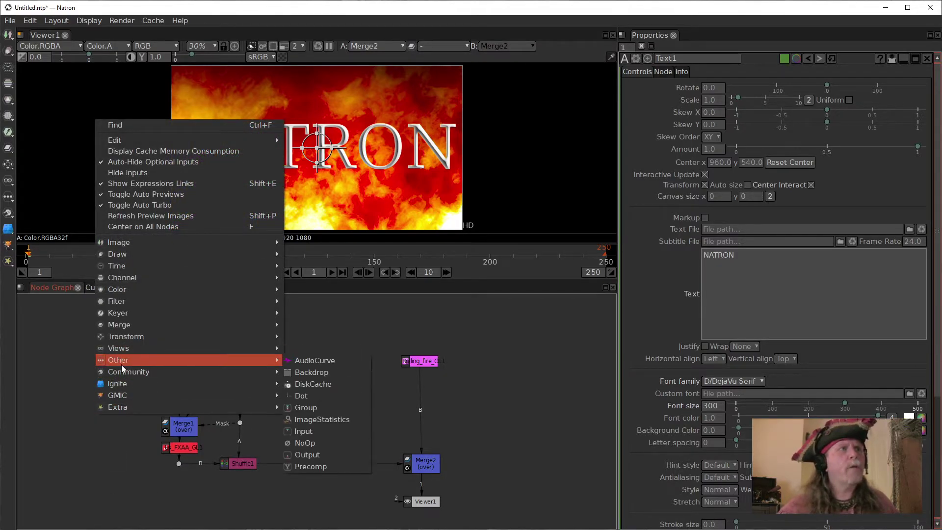
{"action": "left_click", "coordinate": [322, 376]}
{"action": "left_click_drag", "start_coordinate": [30, 338], "coordinate": [274, 506]}
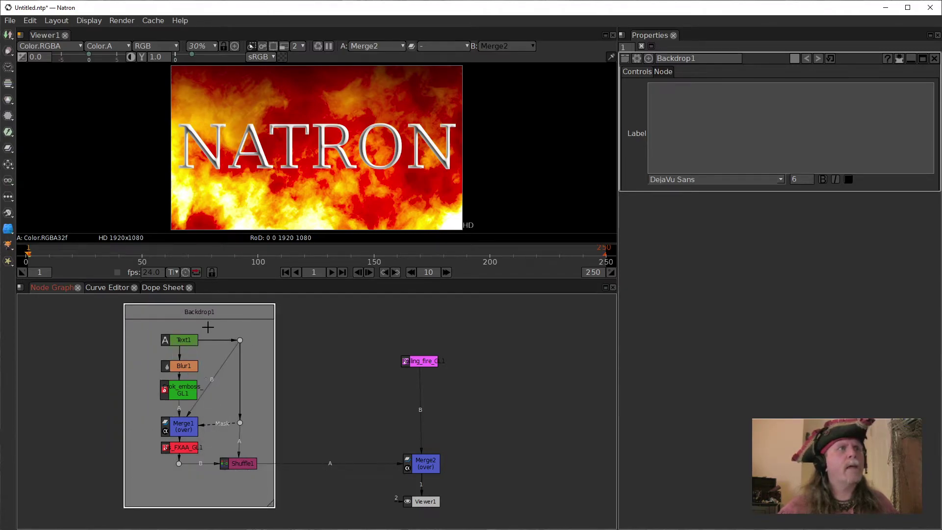
- Enter "cHISELED fONT" as the label text of Backdrop1
{"action": "left_click", "coordinate": [702, 84]}
{"action": "key", "text": "shift+Tab"}
{"action": "key", "text": "shift+Tab"}
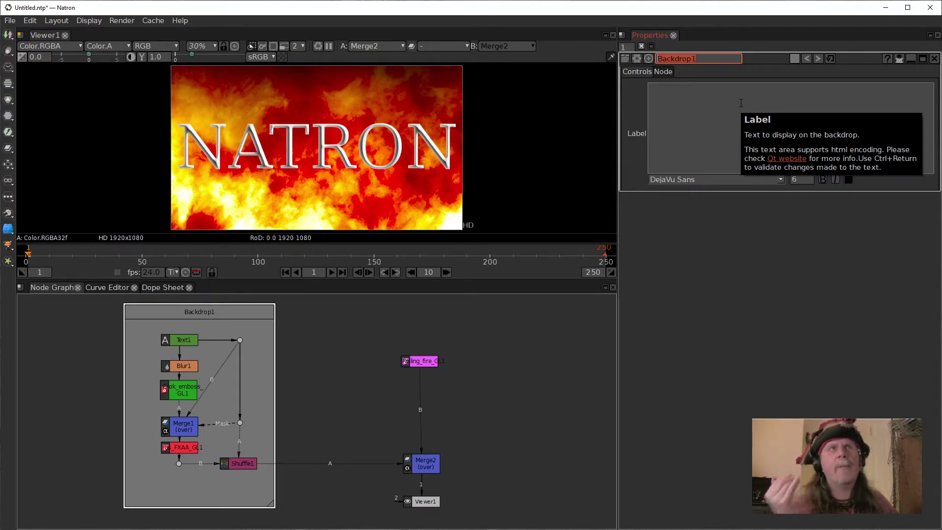
{"action": "left_click", "coordinate": [713, 123]}
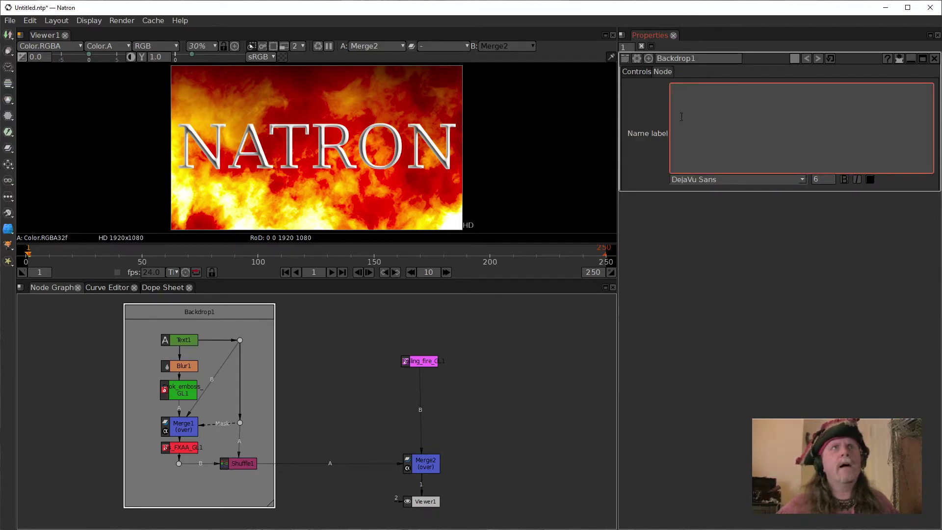
{"action": "left_click", "coordinate": [638, 74]}
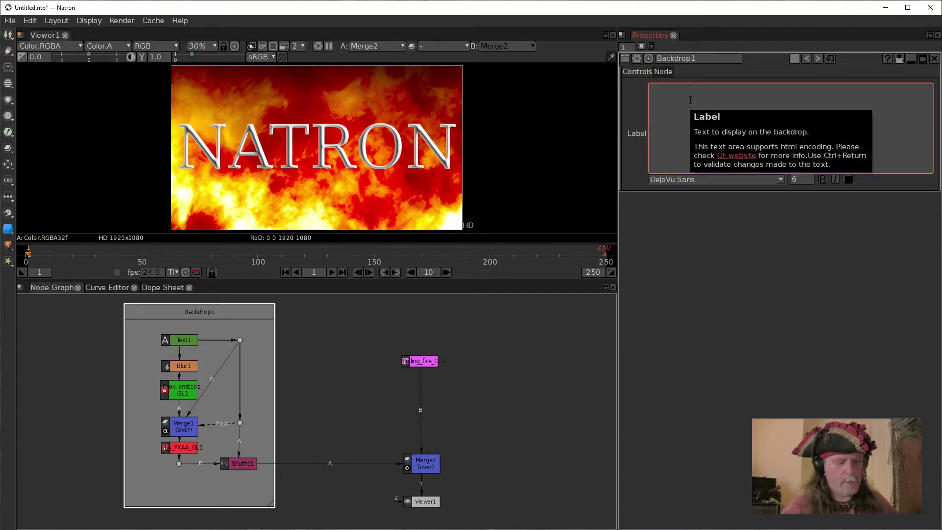
{"action": "type", "text": "cHISELED"}
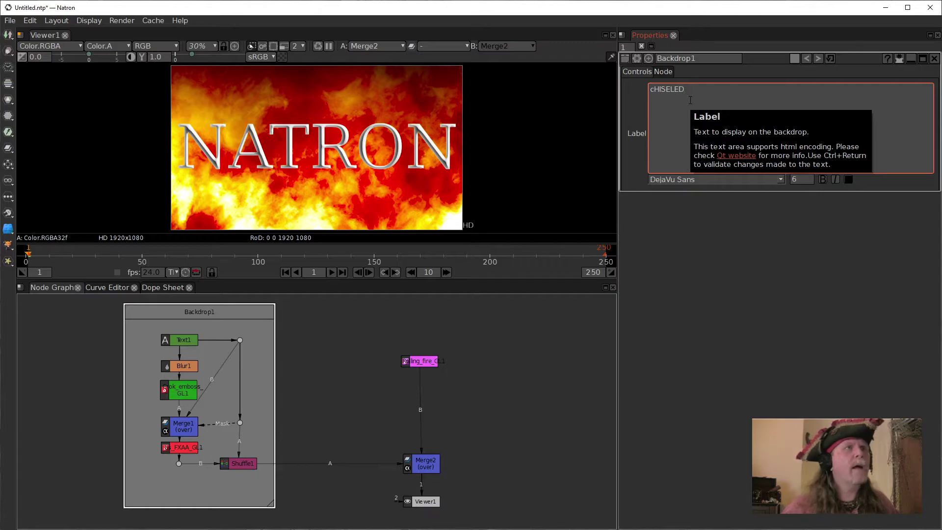
{"action": "type", "text": " fONT"}
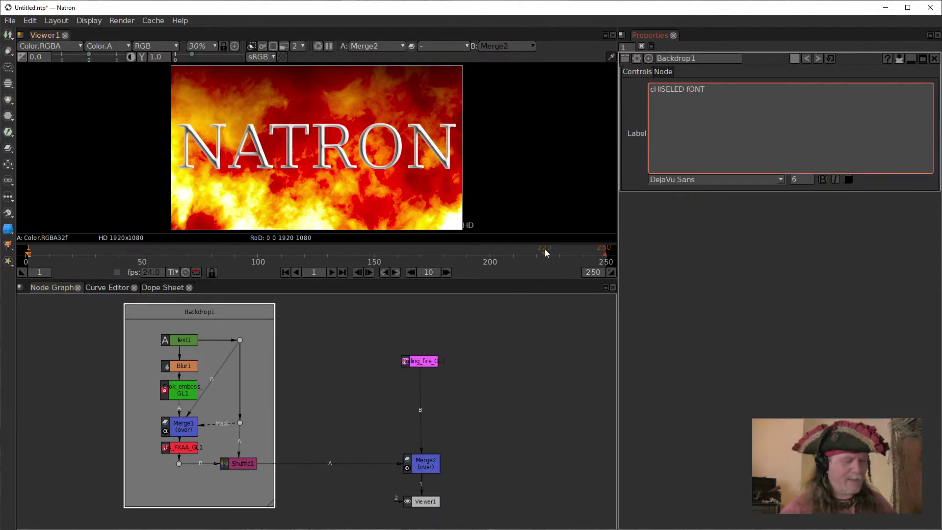
- Replace the Backdrop1 label text with "Chiseled Font"
{"action": "key", "text": "BackSpace"}
{"action": "key", "text": "BackSpace"}
{"action": "key", "text": "BackSpace"}
{"action": "key", "text": "BackSpace"}
{"action": "key", "text": "BackSpace"}
{"action": "key", "text": "BackSpace"}
{"action": "key", "text": "BackSpace"}
{"action": "key", "text": "BackSpace"}
{"action": "key", "text": "BackSpace"}
{"action": "key", "text": "BackSpace"}
{"action": "key", "text": "BackSpace"}
{"action": "key", "text": "BackSpace"}
{"action": "key", "text": "BackSpace"}
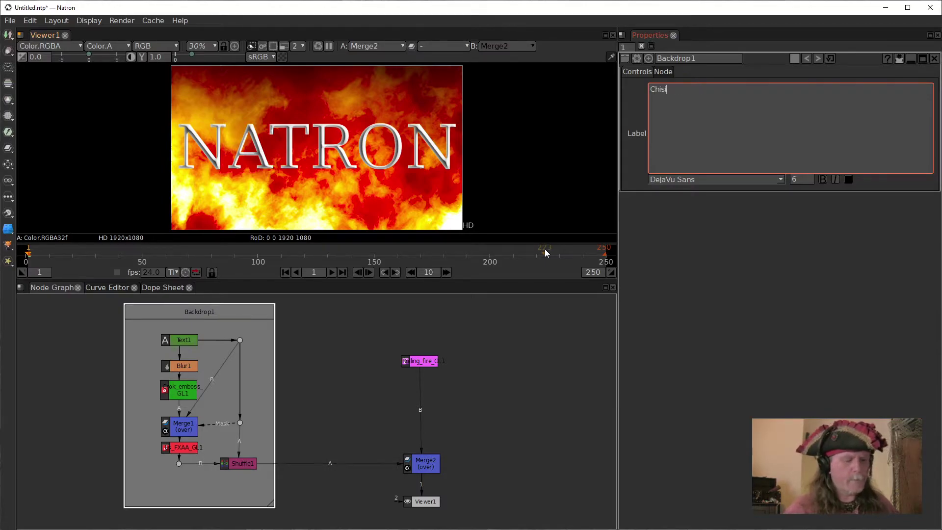
{"action": "type", "text": "Chiseled Font"}
{"action": "left_click", "coordinate": [359, 364]}
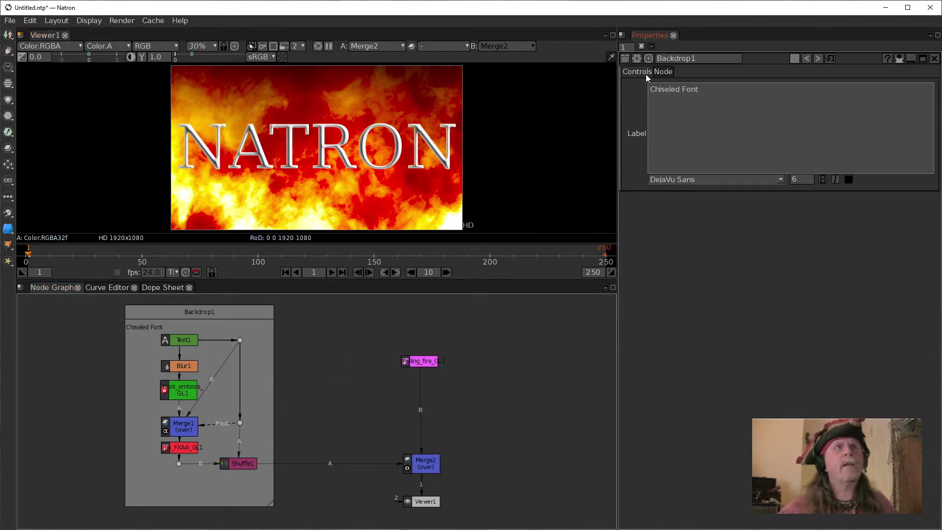
- Cut the label text, paste it as the backdrop's node name, and shift the backdrop with its nodes slightly left
{"action": "left_click", "coordinate": [720, 98]}
{"action": "key", "text": "ctrl+a"}
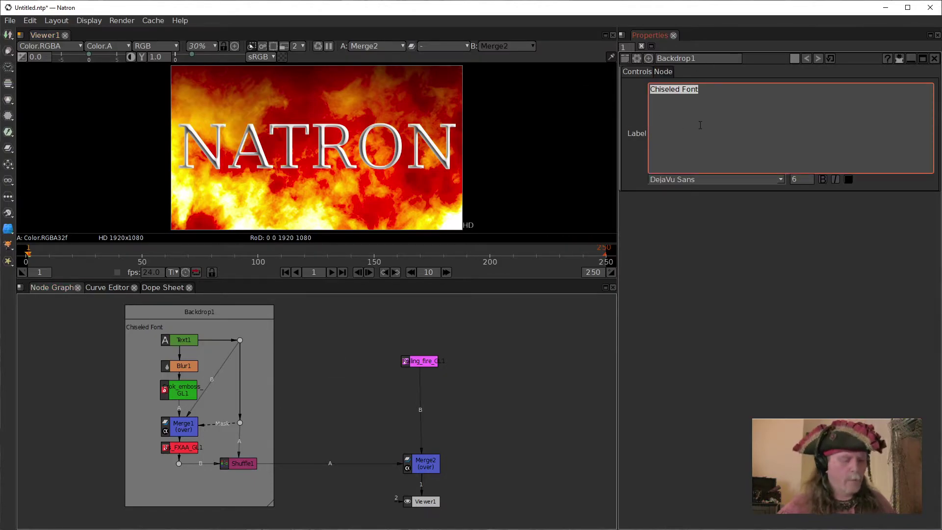
{"action": "key", "text": "ctrl+x"}
{"action": "double_click", "coordinate": [702, 58]}
{"action": "key", "text": "ctrl+v"}
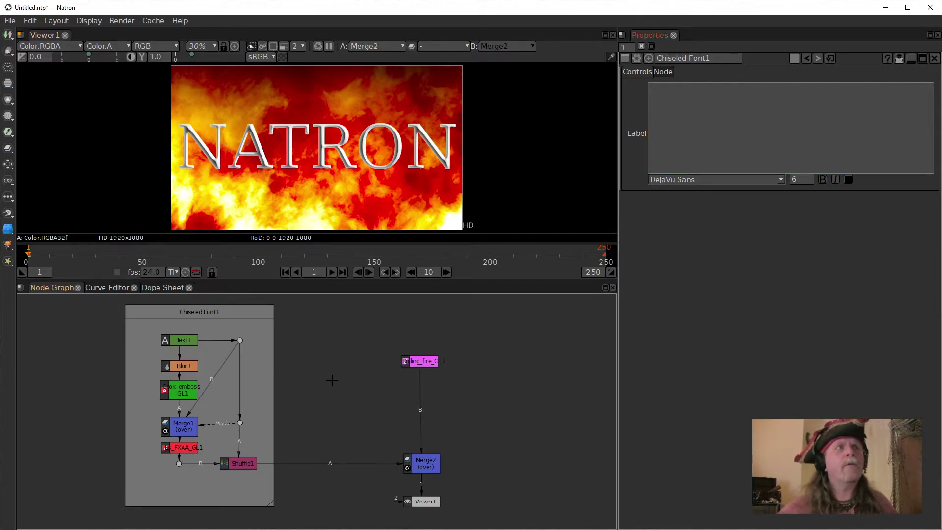
{"action": "left_click_drag", "start_coordinate": [233, 315], "coordinate": [216, 319]}
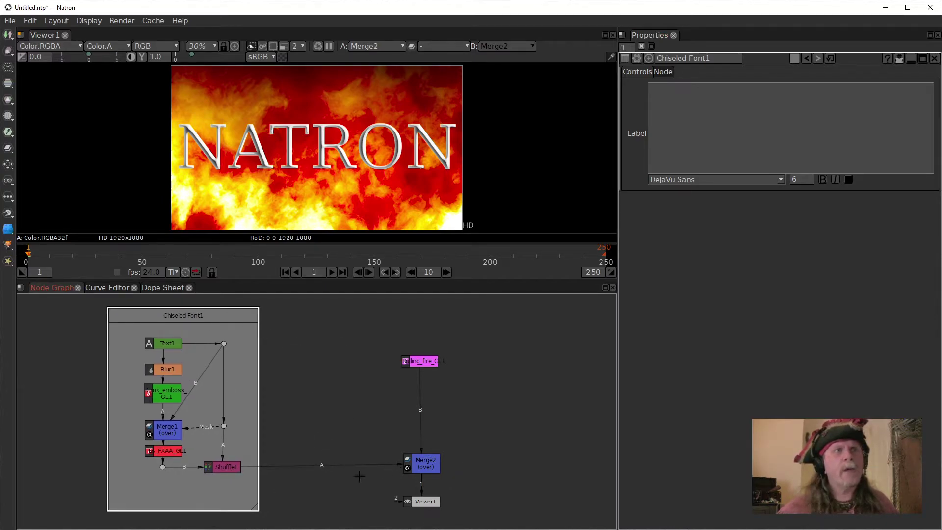
- Insert a Transform node between Shuffle1 and Merge2, outside the backdrop, and set its scale to 0
{"action": "left_click", "coordinate": [424, 465]}
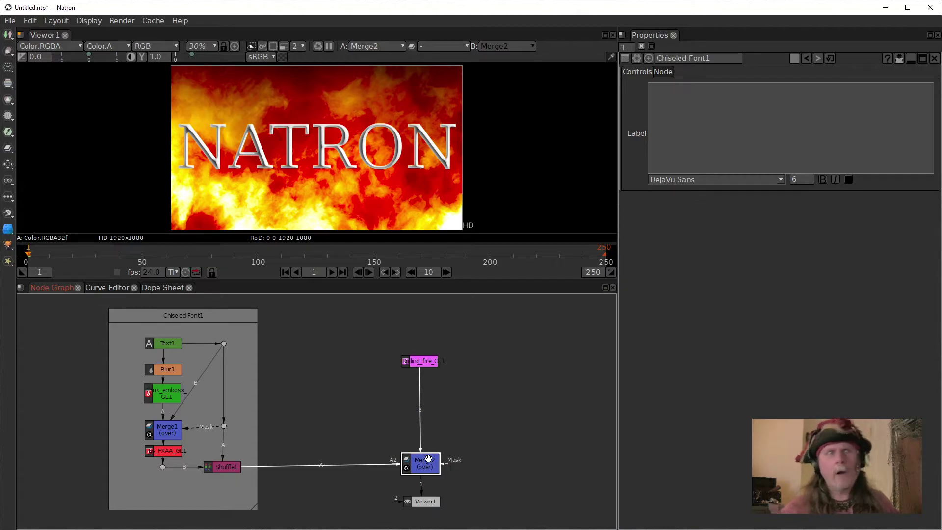
{"action": "left_click", "coordinate": [207, 469]}
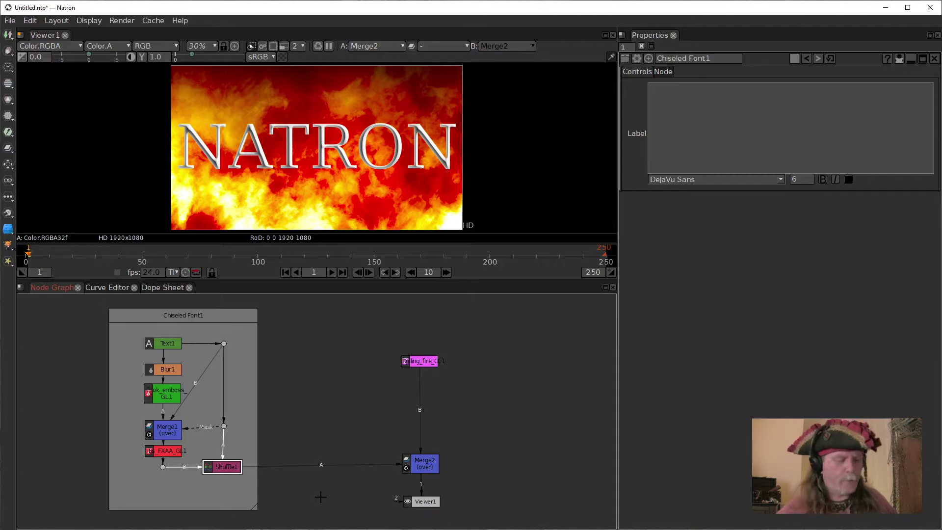
{"action": "key", "text": "t"}
{"action": "left_click_drag", "start_coordinate": [226, 488], "coordinate": [317, 466]}
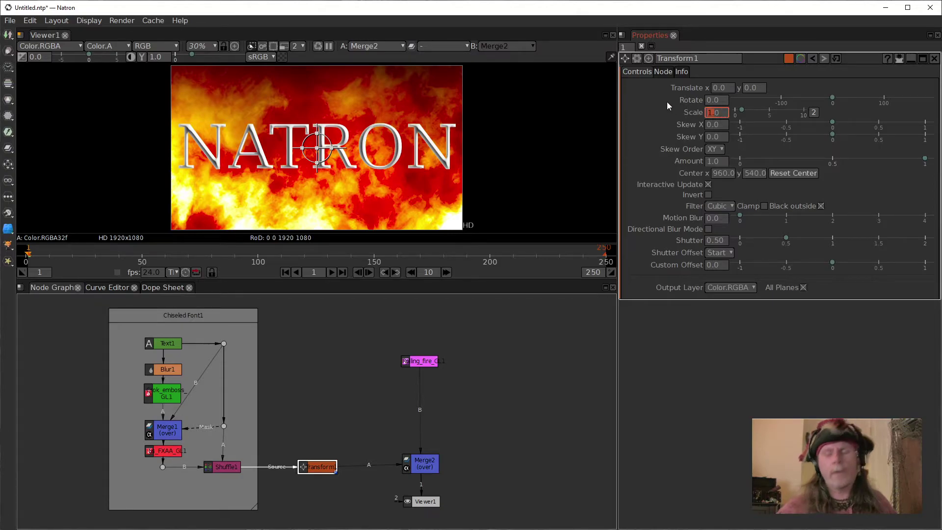
{"action": "left_click_drag", "start_coordinate": [723, 115], "coordinate": [702, 115]}
{"action": "type", "text": "0"}
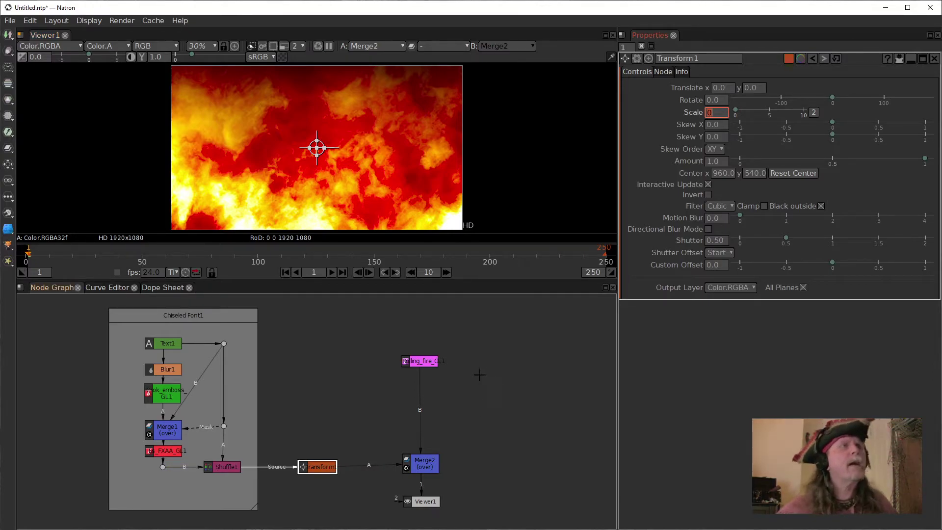
- Connect Viewer1 to Transform1 and set the timeline's frame increment to 24
{"action": "left_click", "coordinate": [428, 272]}
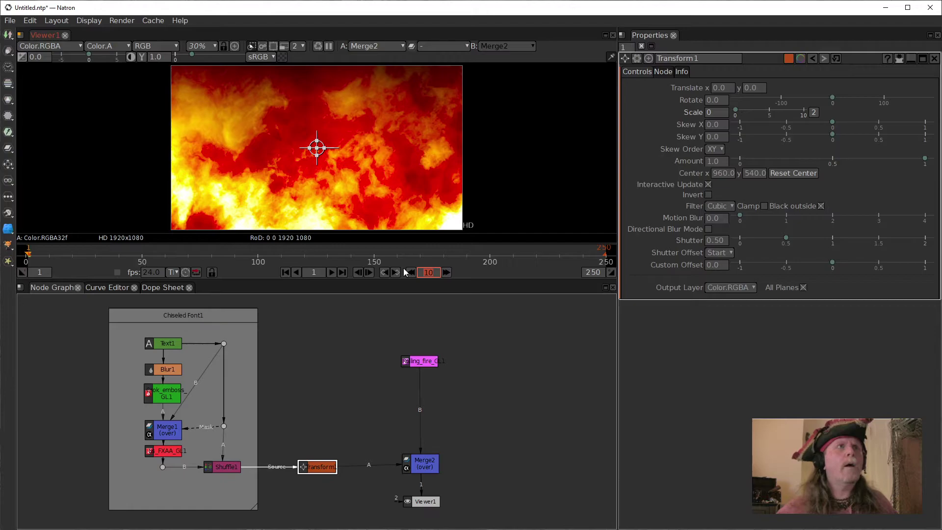
{"action": "left_click_drag", "start_coordinate": [421, 492], "coordinate": [332, 472]}
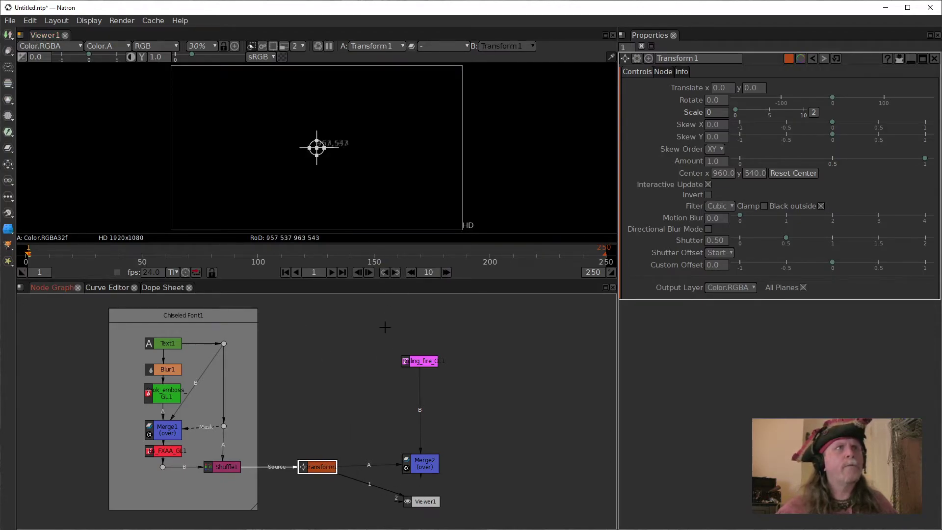
{"action": "left_click", "coordinate": [437, 272]}
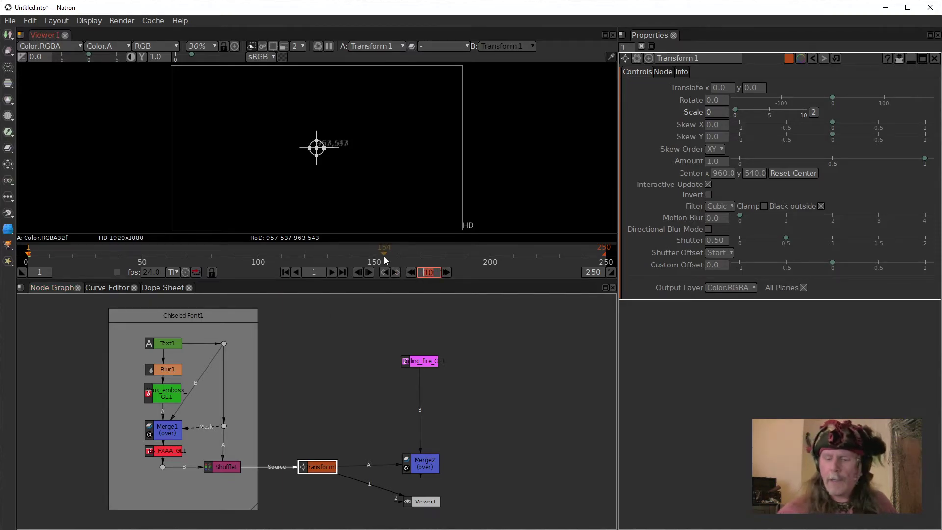
{"action": "key", "text": "BackSpace"}
{"action": "key", "text": "BackSpace"}
{"action": "type", "text": "24"}
{"action": "left_click", "coordinate": [469, 348]}
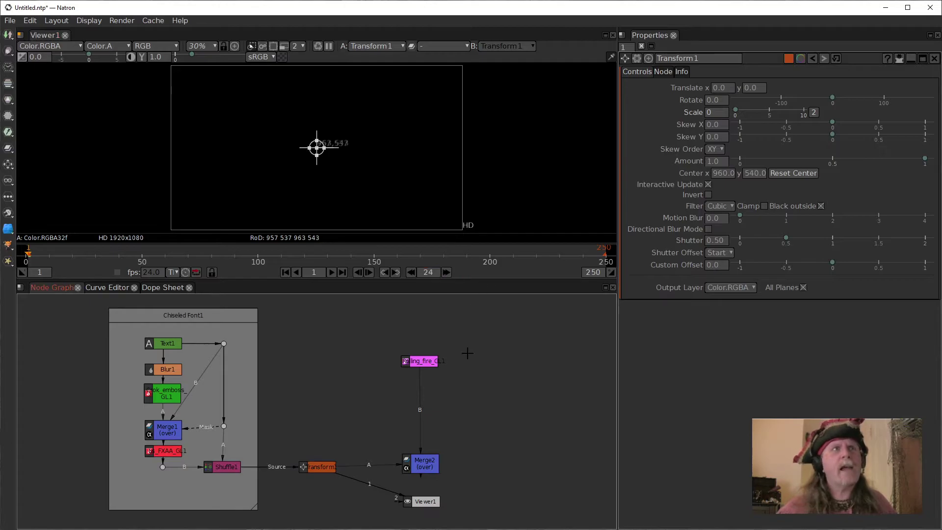
- Advance the timeline to frame 73 in 24-frame jumps and reconnect Viewer1 to Merge2
{"action": "left_click", "coordinate": [449, 273]}
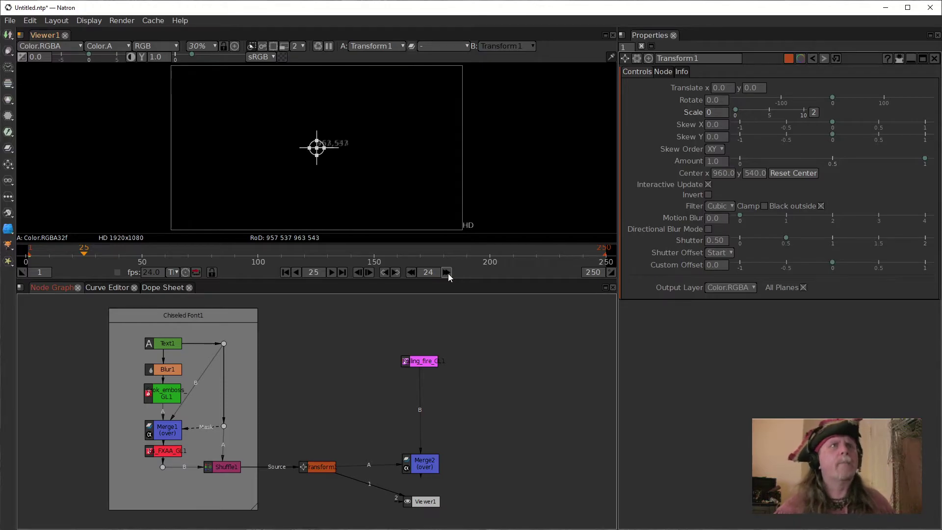
{"action": "left_click", "coordinate": [446, 273]}
{"action": "left_click", "coordinate": [446, 272]}
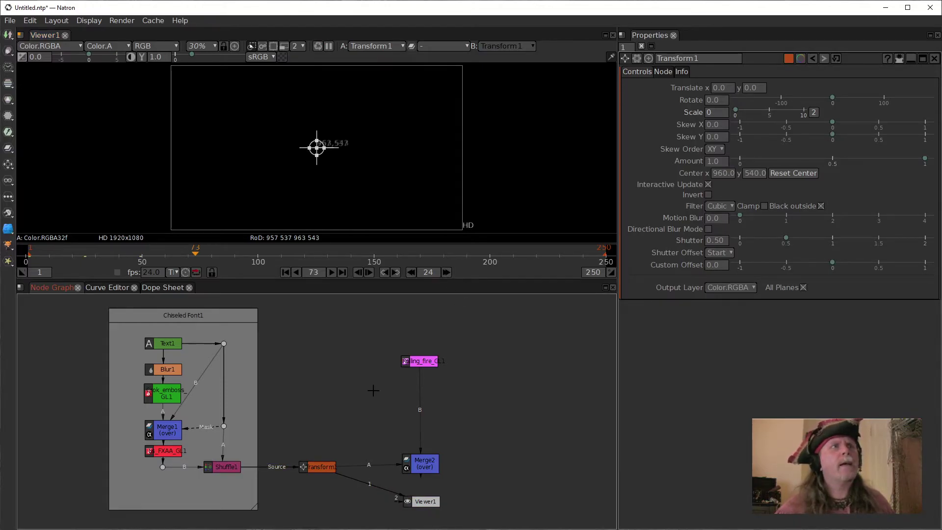
{"action": "left_click_drag", "start_coordinate": [337, 473], "coordinate": [411, 477]}
- Set Transform1's scale to 1 at frame 73 and key it in all dimensions
{"action": "left_click", "coordinate": [324, 467]}
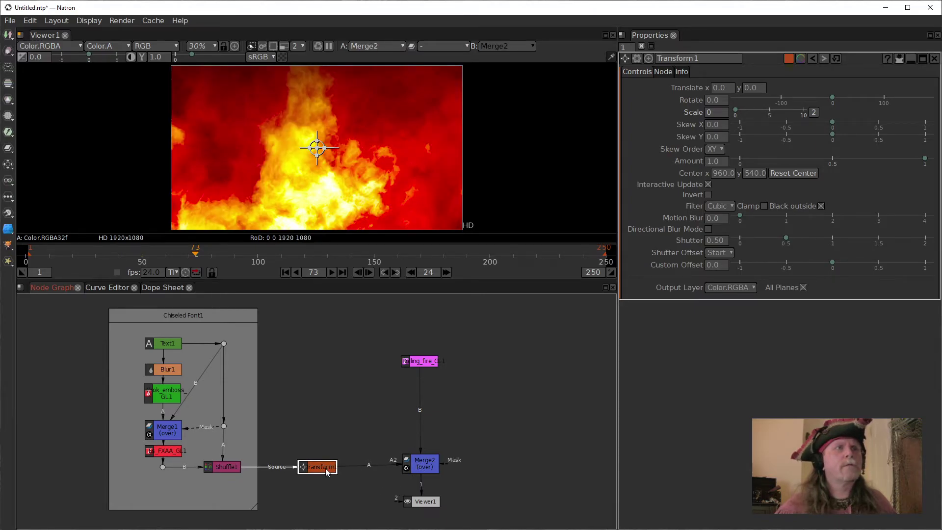
{"action": "left_click", "coordinate": [754, 176]}
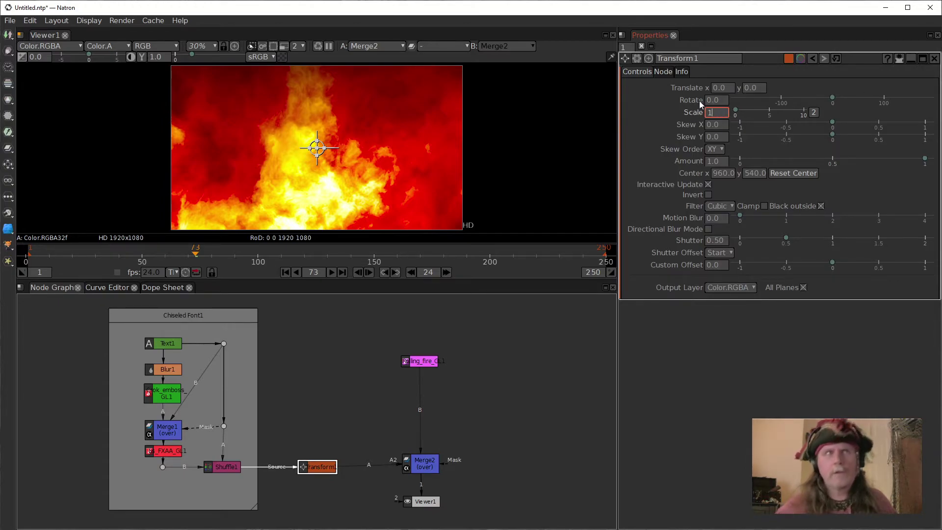
{"action": "key", "text": "BackSpace"}
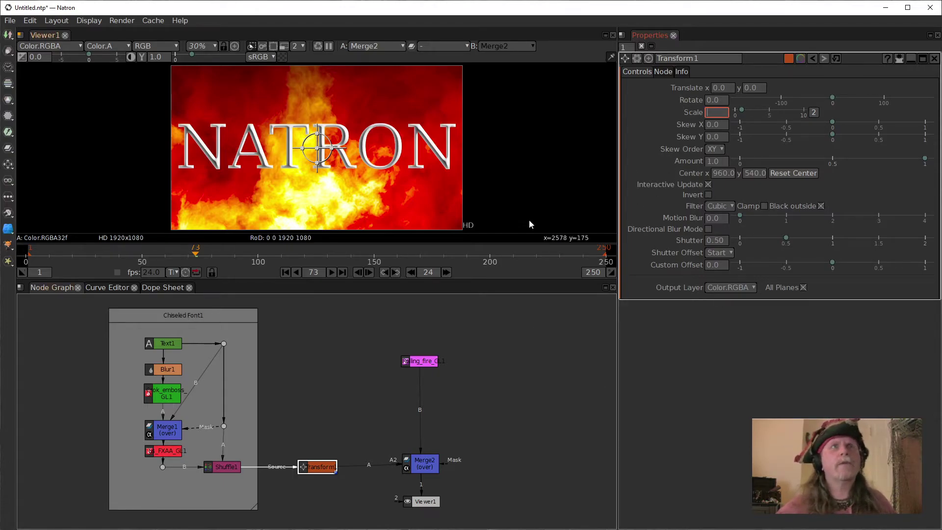
{"action": "right_click", "coordinate": [714, 114]}
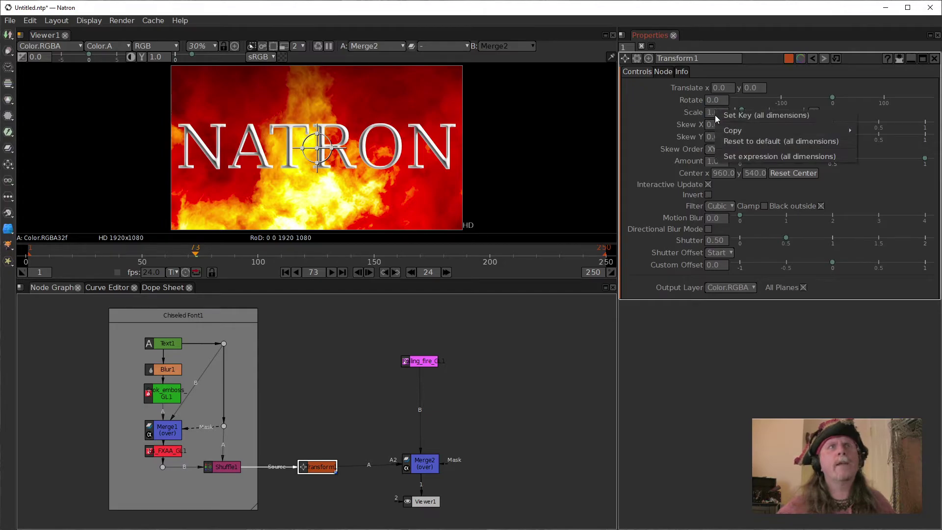
{"action": "left_click", "coordinate": [728, 115]}
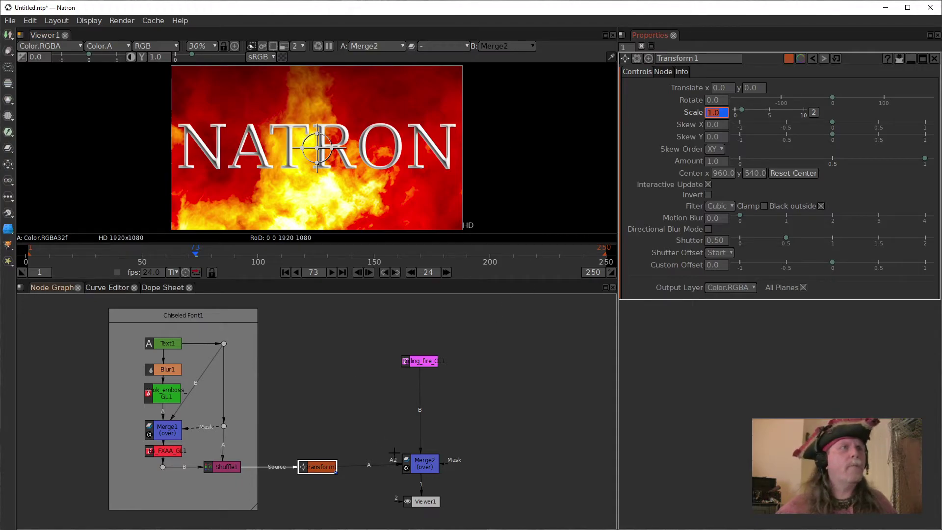
- Return to frame 1 and set Transform1's keyed scale to 0
{"action": "left_click", "coordinate": [286, 272]}
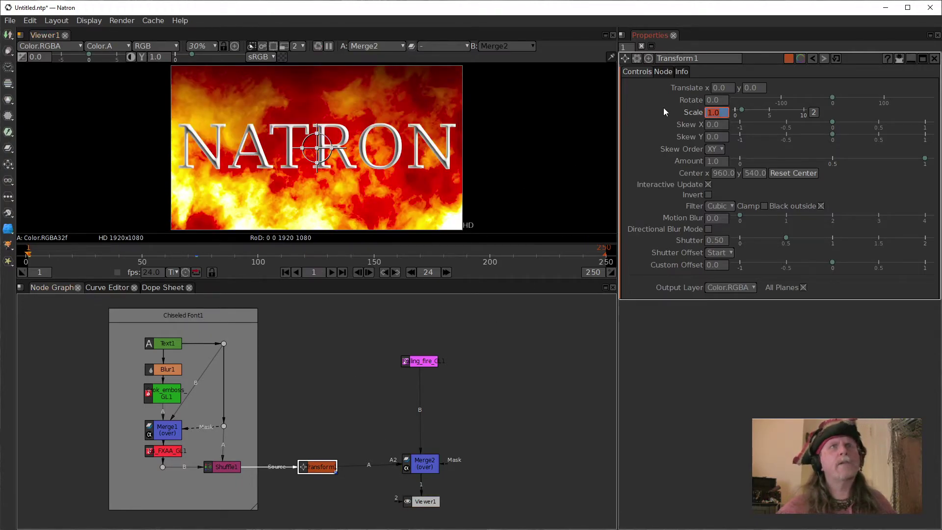
{"action": "type", "text": "0"}
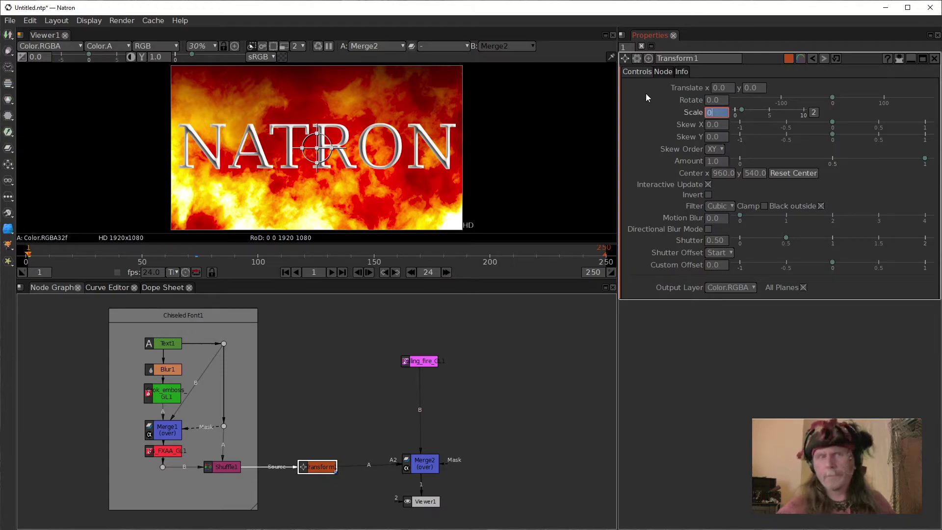
{"action": "key", "text": "Return"}
{"action": "left_click", "coordinate": [444, 326]}
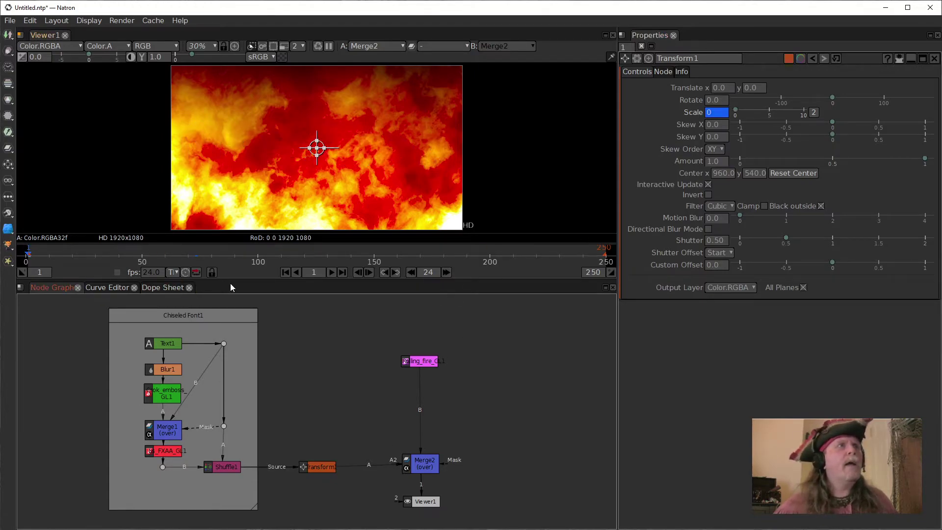
- Hide the viewer overlays and play the text's scale animation from the first frame
{"action": "right_click", "coordinate": [422, 146]}
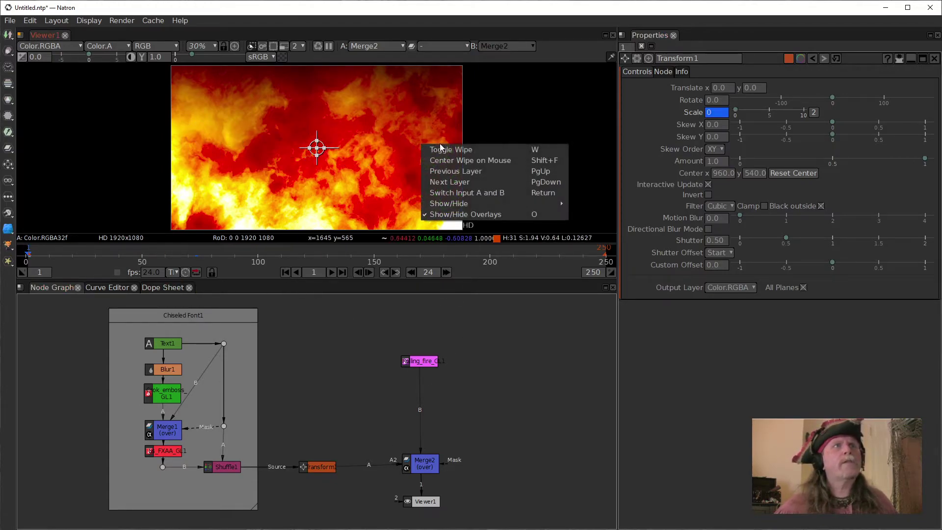
{"action": "left_click", "coordinate": [466, 214]}
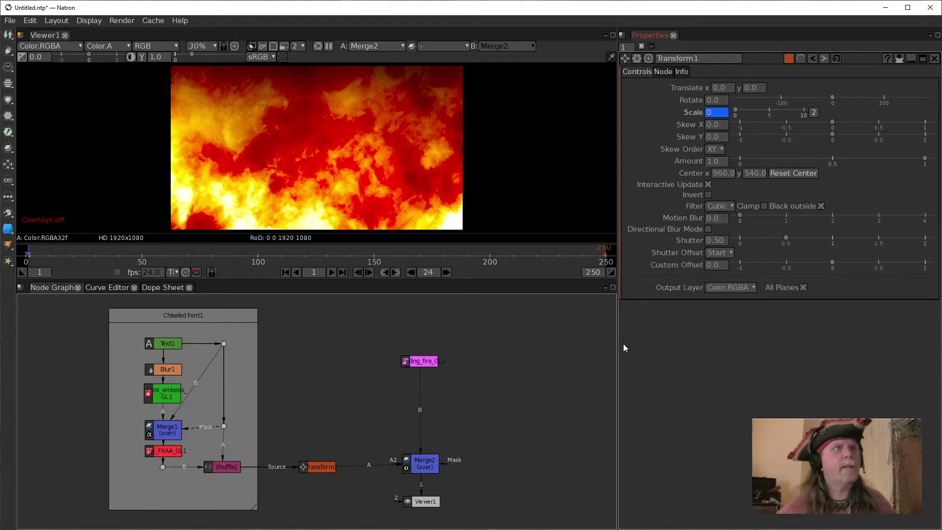
{"action": "left_click", "coordinate": [331, 272]}
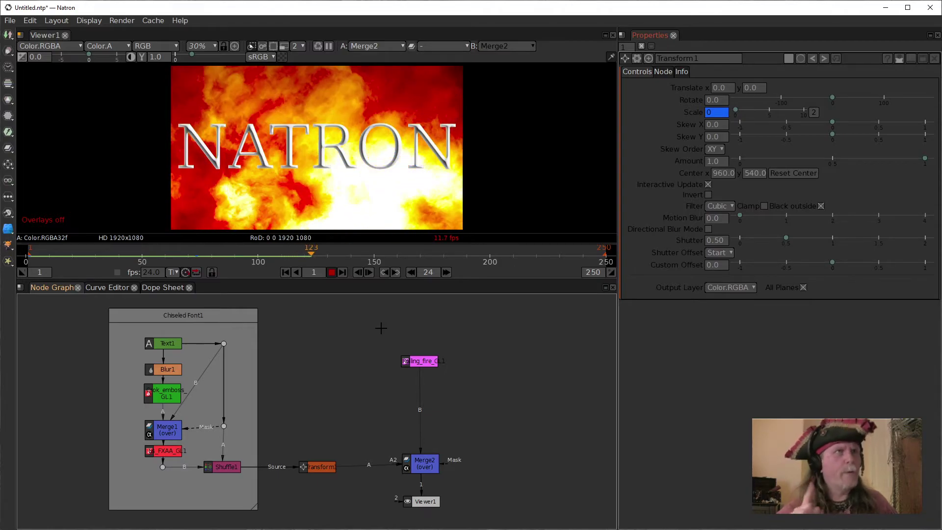
{"action": "left_click", "coordinate": [332, 272]}
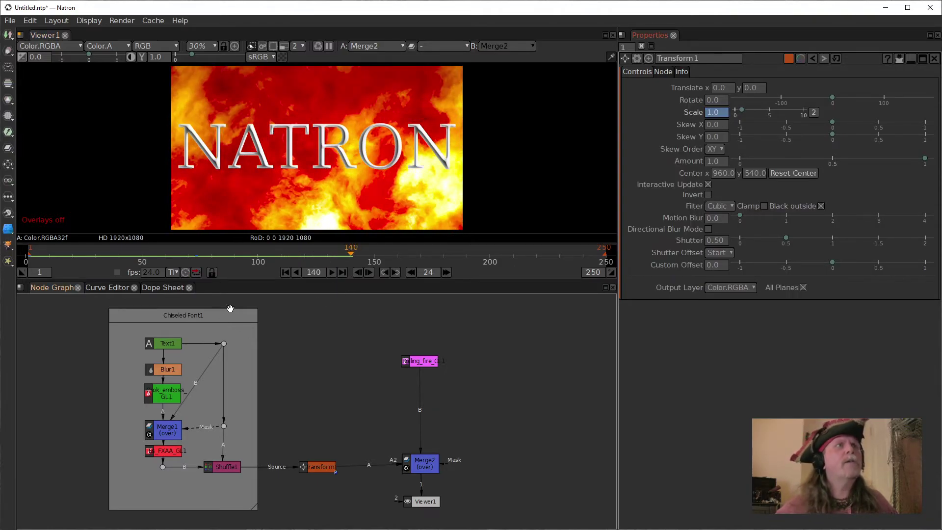
{"action": "left_click", "coordinate": [285, 272]}
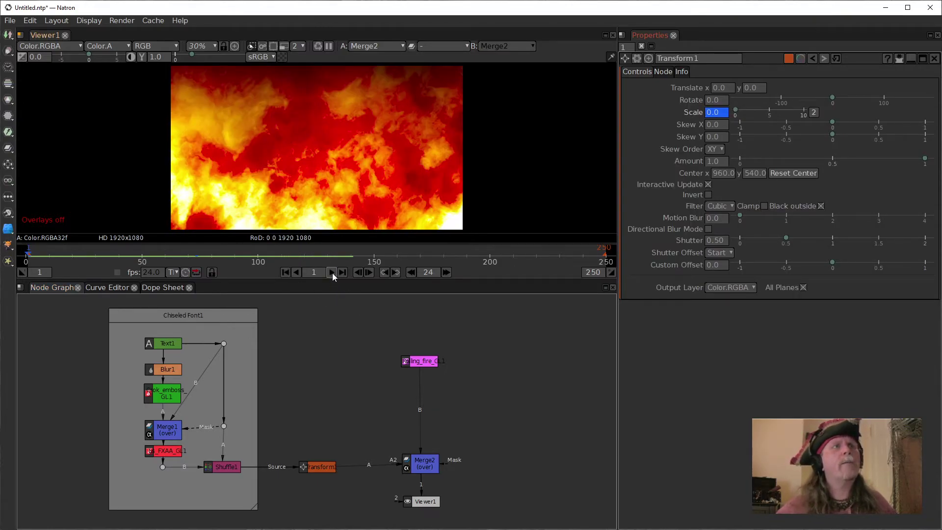
{"action": "left_click", "coordinate": [331, 272]}
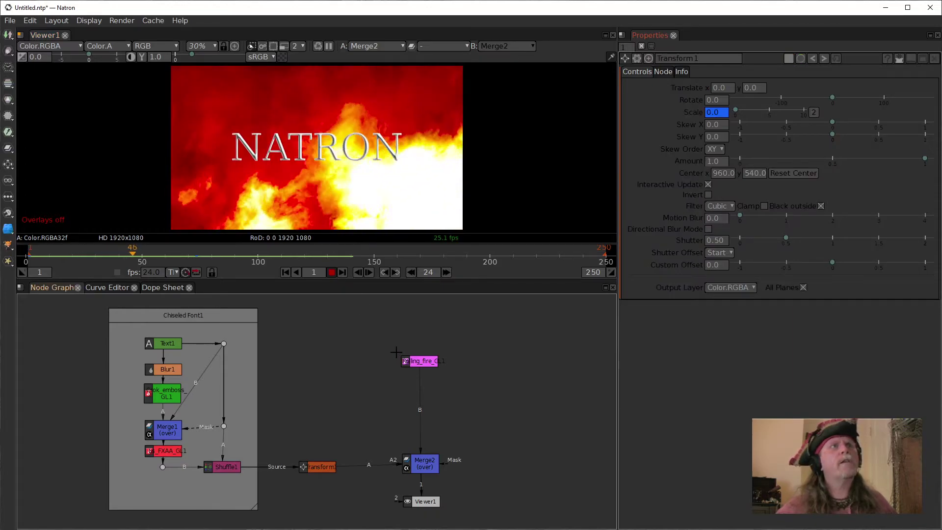
{"action": "left_click", "coordinate": [332, 272]}
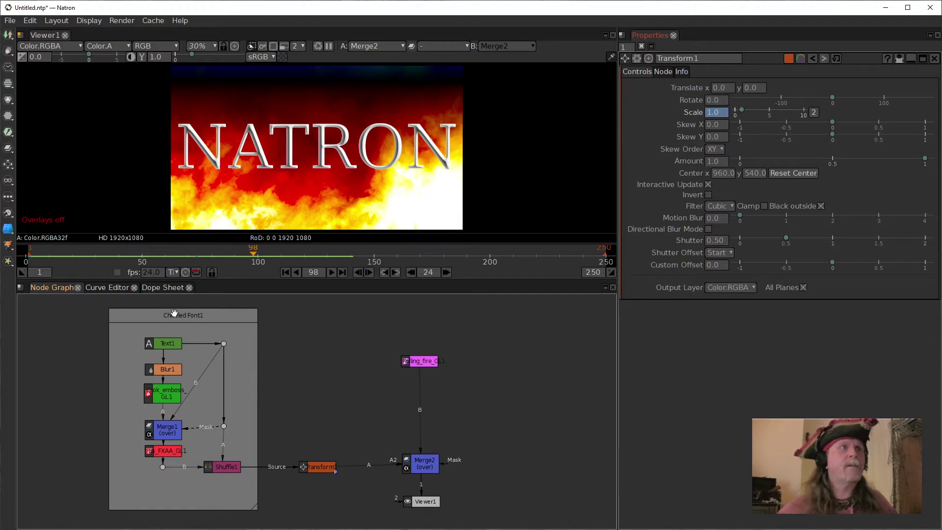
- Examine Transform1's Scale x and y animation curves in the Curve Editor, separately and together
{"action": "left_click", "coordinate": [117, 291]}
{"action": "left_click_drag", "start_coordinate": [589, 352], "coordinate": [500, 291]}
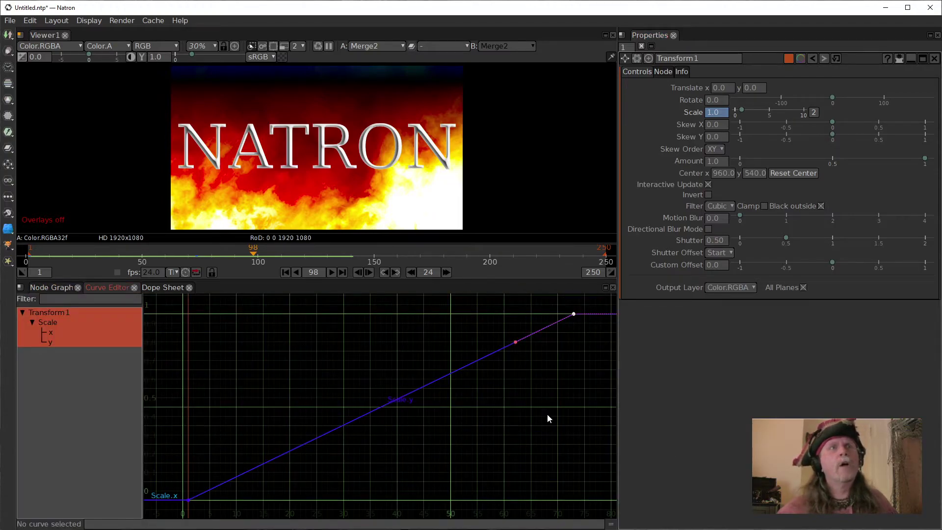
{"action": "left_click", "coordinate": [61, 359]}
{"action": "left_click", "coordinate": [55, 332]}
{"action": "left_click", "coordinate": [79, 341]}
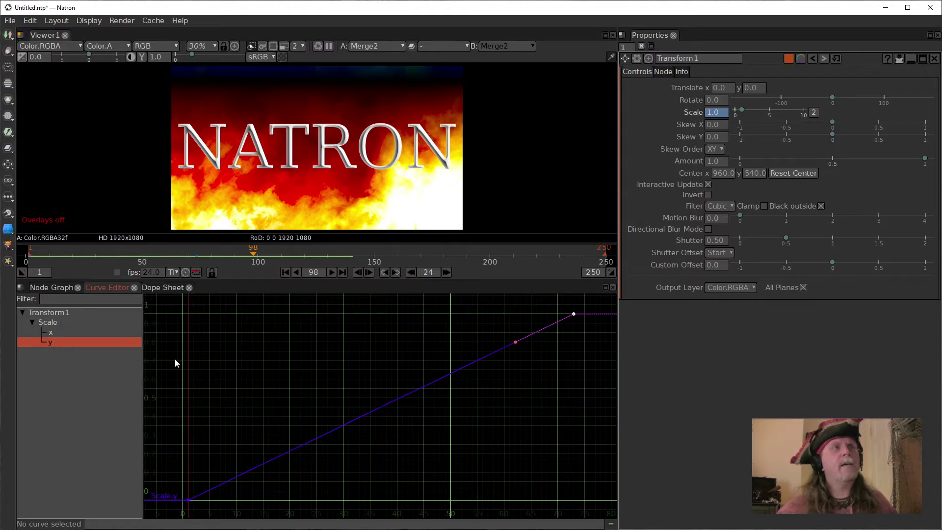
{"action": "left_click", "coordinate": [63, 333]}
{"action": "left_click", "coordinate": [58, 340]}
{"action": "left_click", "coordinate": [57, 332]}
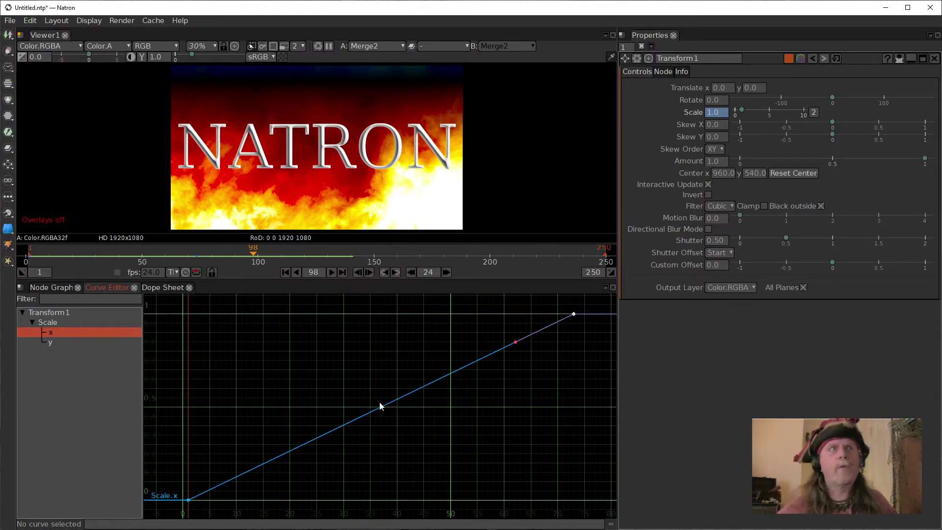
{"action": "left_click", "coordinate": [55, 324]}
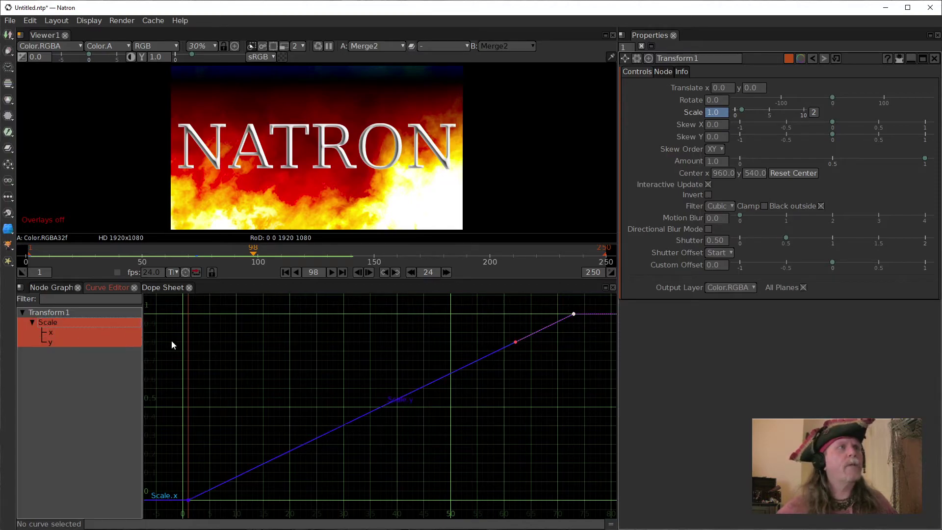
{"action": "left_click_drag", "start_coordinate": [588, 345], "coordinate": [599, 366]}
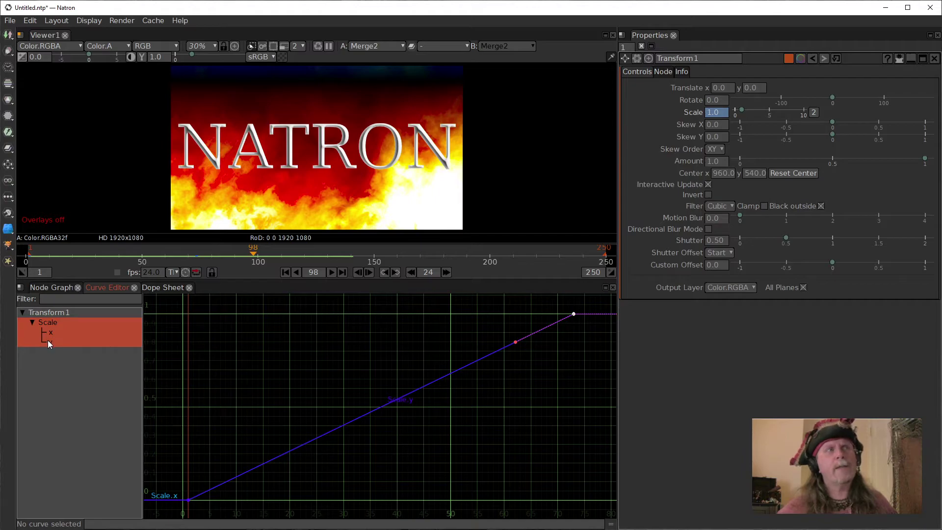
- Apply Horizontal interpolation to the last keyframes of Transform1's Scale x and y curves
{"action": "left_click", "coordinate": [60, 331]}
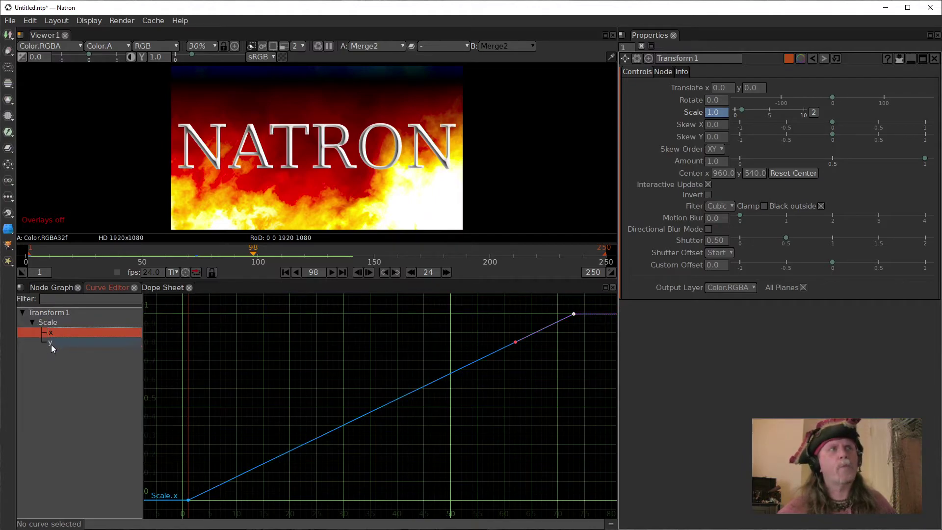
{"action": "left_click", "coordinate": [52, 342]}
{"action": "left_click", "coordinate": [49, 332]}
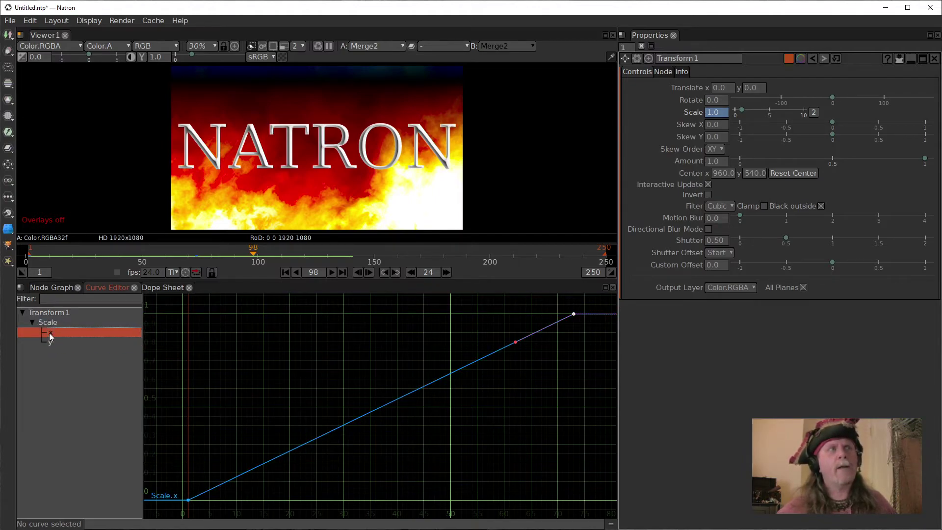
{"action": "left_click", "coordinate": [48, 342]}
{"action": "left_click", "coordinate": [47, 325]}
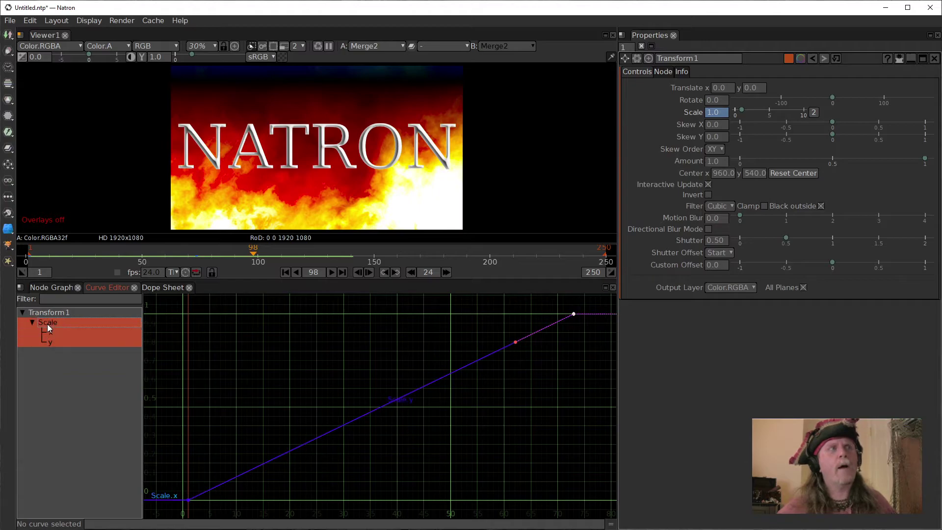
{"action": "left_click_drag", "start_coordinate": [504, 305], "coordinate": [606, 345]}
{"action": "left_click_drag", "start_coordinate": [552, 307], "coordinate": [584, 333]}
{"action": "right_click", "coordinate": [571, 318]}
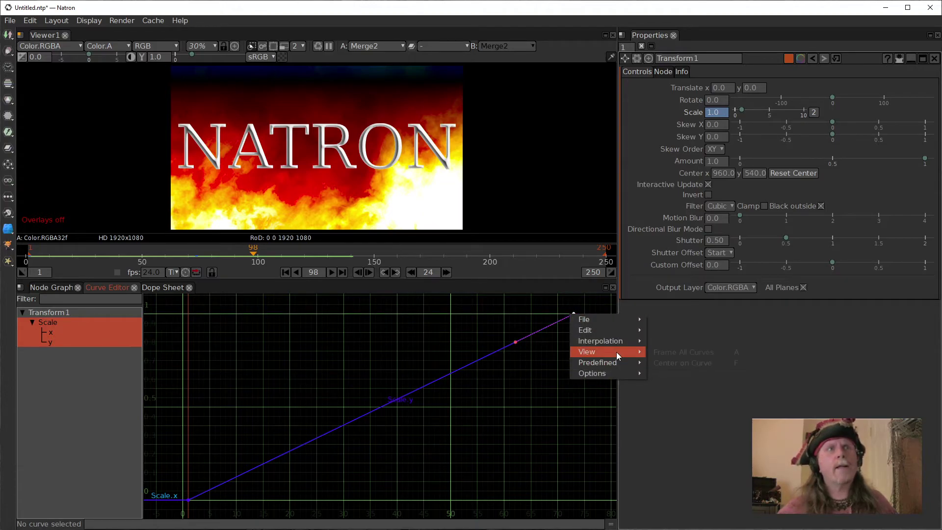
{"action": "mouse_move", "coordinate": [610, 343]}
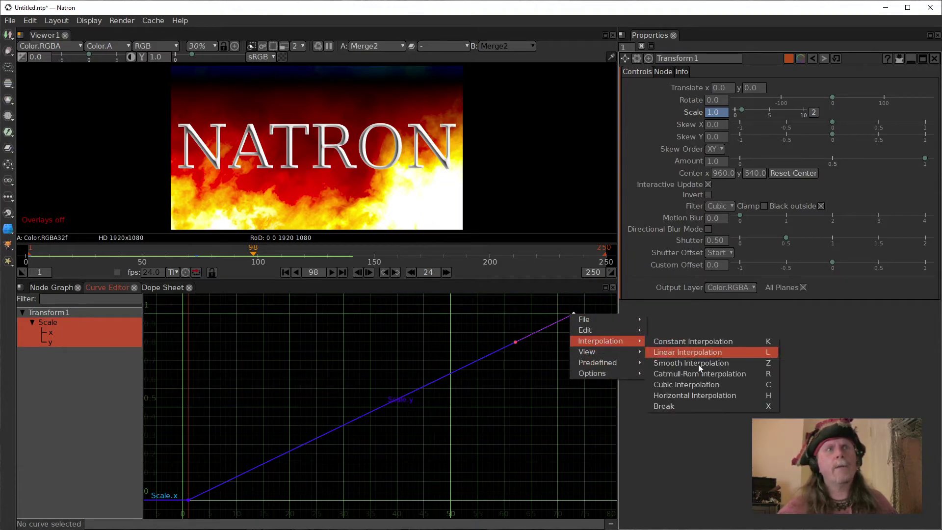
{"action": "left_click", "coordinate": [695, 395]}
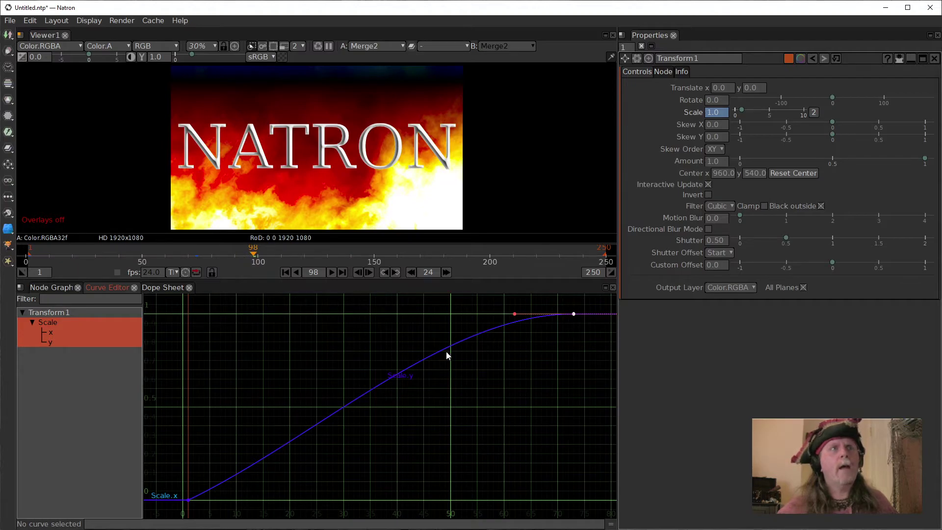
{"action": "left_click", "coordinate": [55, 341]}
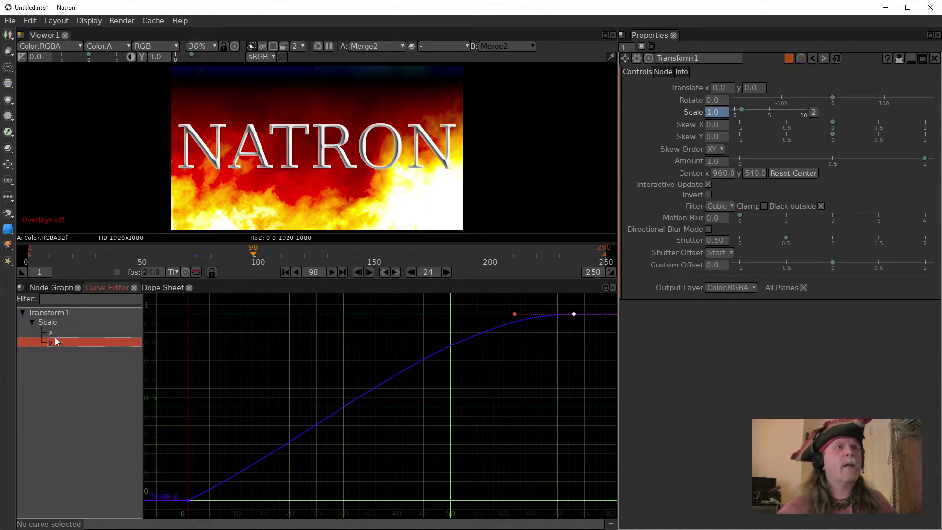
- Play the composite twice from the first frame to review how the text's scaling eases out
{"action": "left_click", "coordinate": [44, 288]}
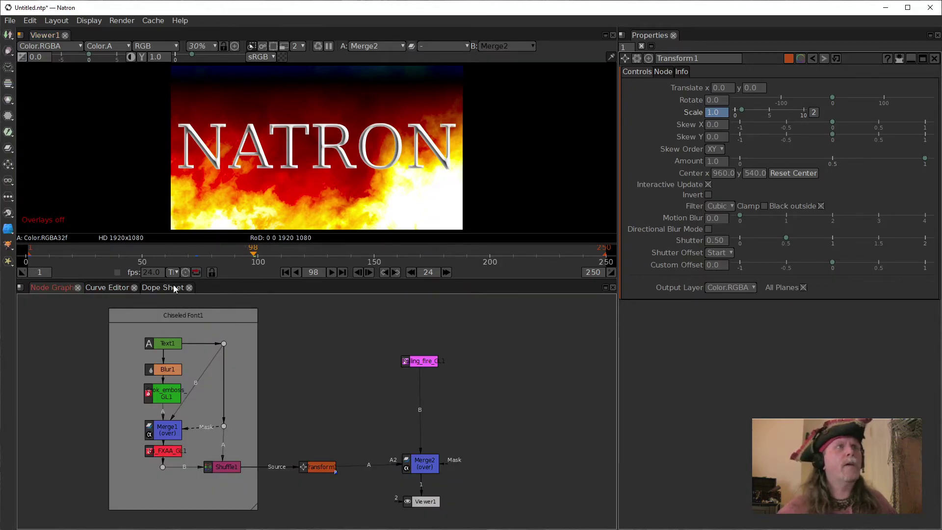
{"action": "left_click", "coordinate": [285, 272]}
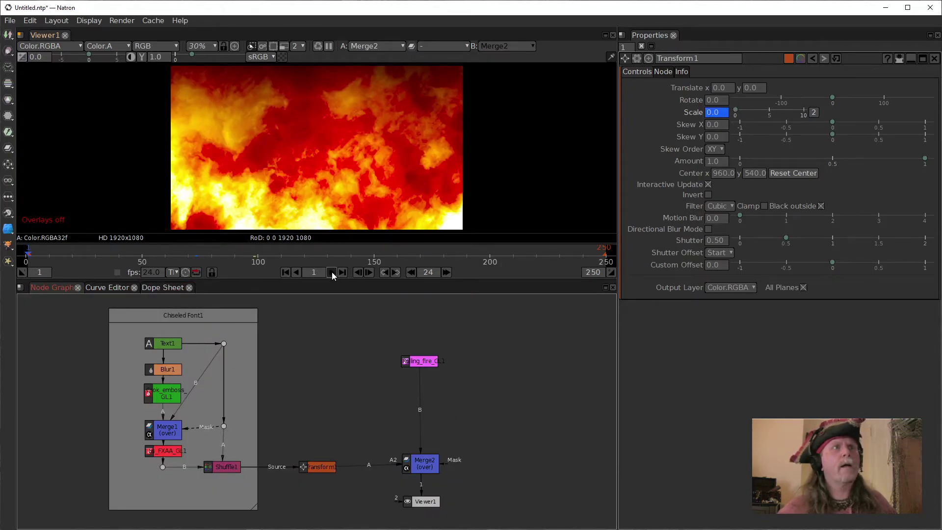
{"action": "left_click", "coordinate": [331, 271]}
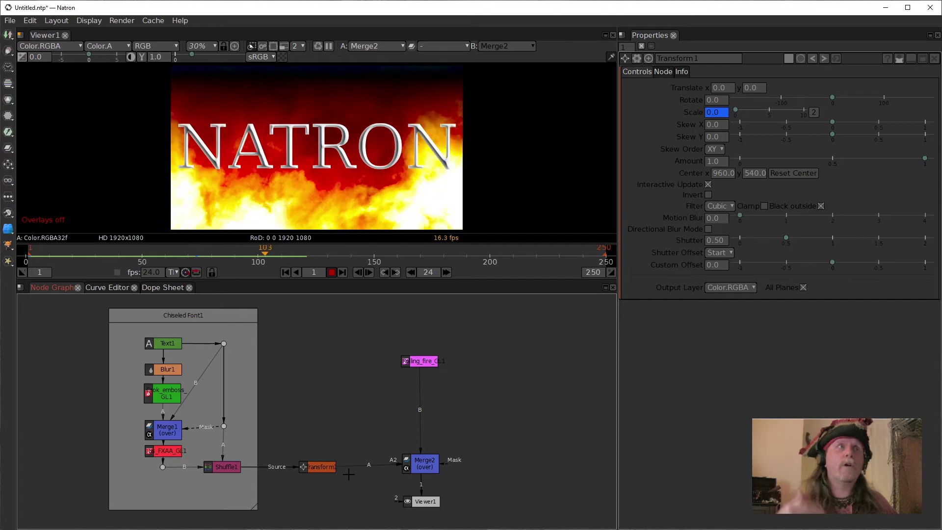
{"action": "left_click", "coordinate": [332, 272]}
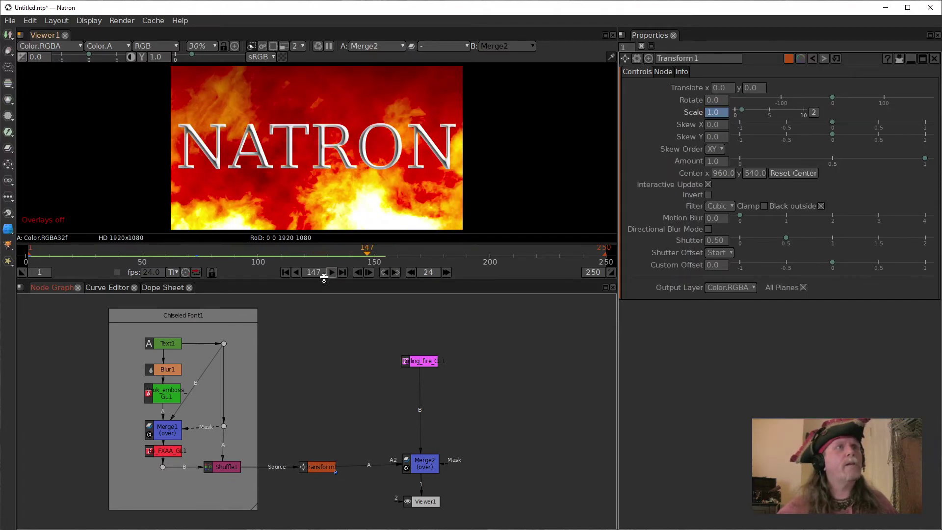
{"action": "left_click", "coordinate": [284, 272]}
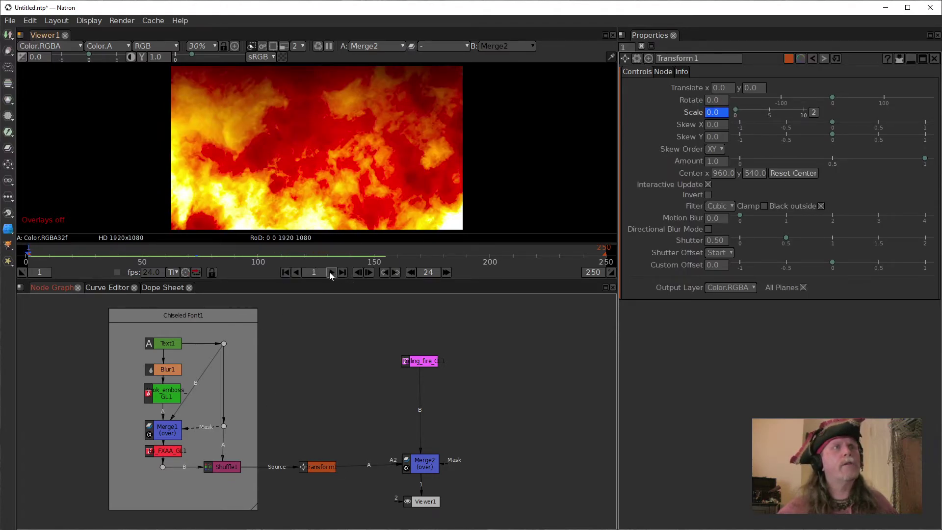
{"action": "left_click", "coordinate": [331, 272]}
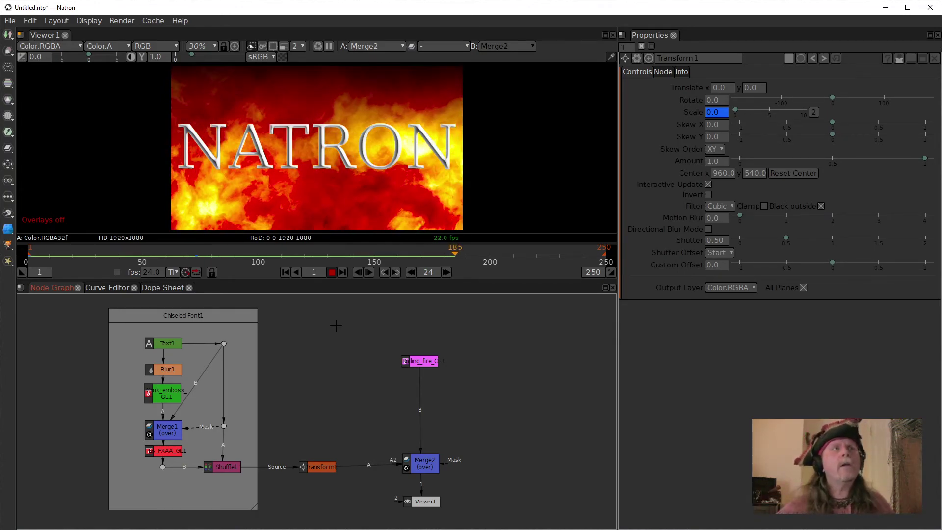
{"action": "left_click", "coordinate": [331, 272]}
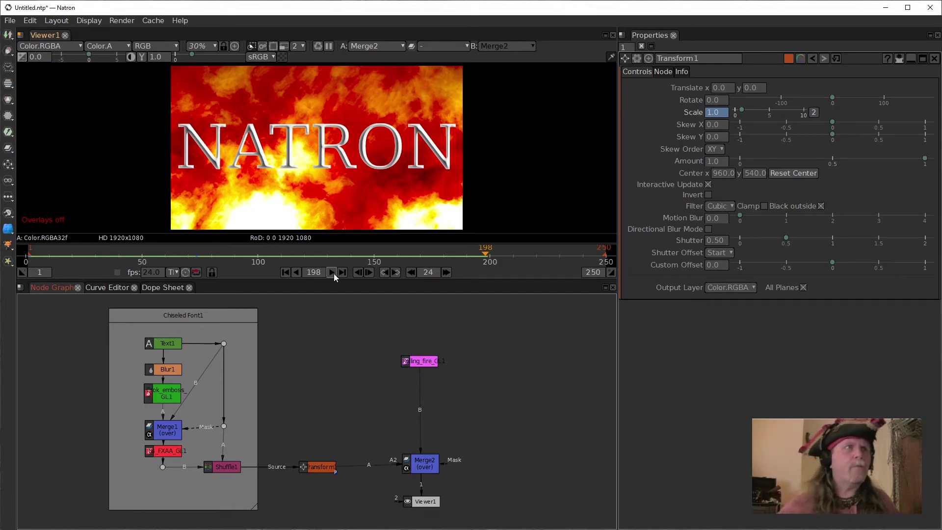
- Flatten the outgoing tangent of the Scale y curve's first keyframe at frame 1 to ease the start
{"action": "left_click", "coordinate": [114, 287]}
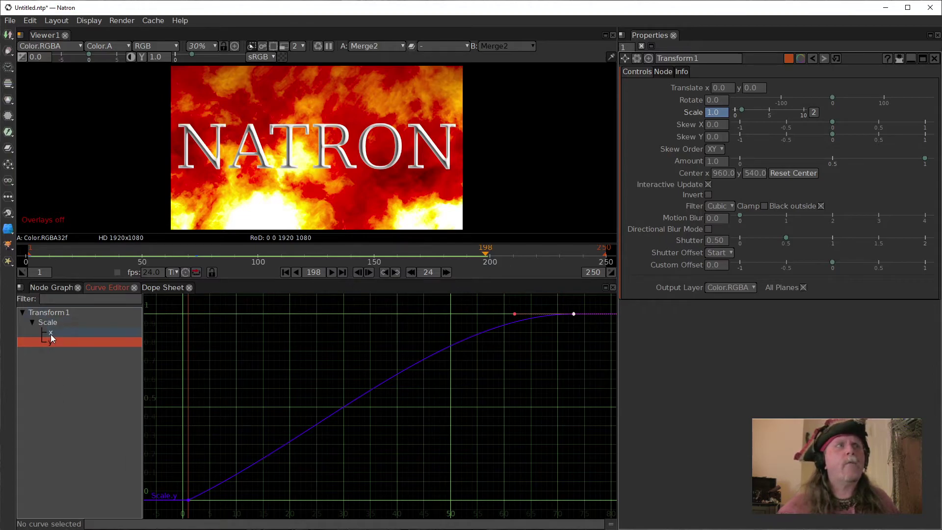
{"action": "left_click_drag", "start_coordinate": [168, 471], "coordinate": [218, 507]}
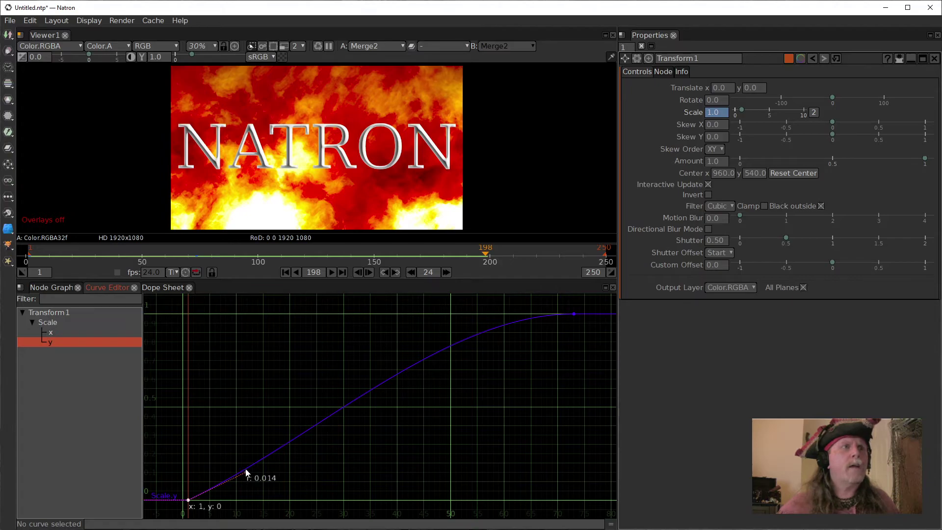
{"action": "left_click_drag", "start_coordinate": [246, 472], "coordinate": [317, 499]}
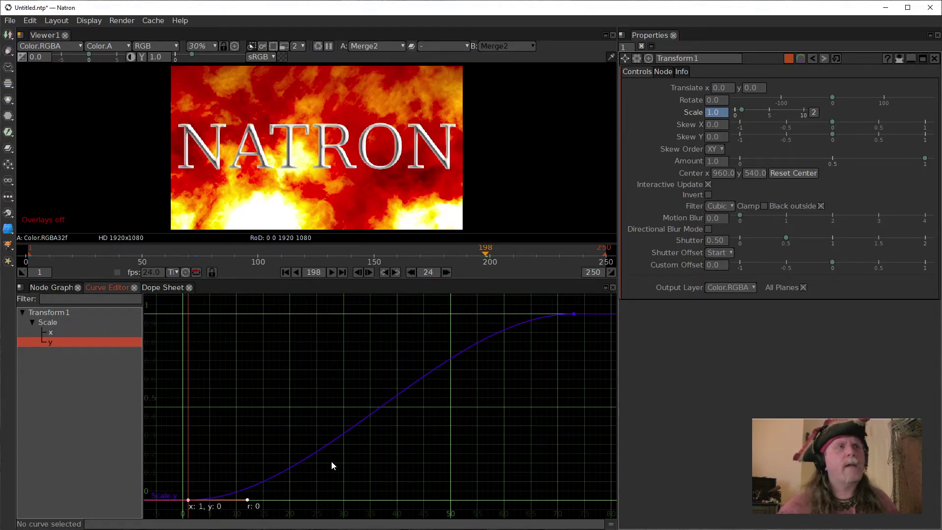
{"action": "left_click", "coordinate": [573, 313]}
{"action": "left_click", "coordinate": [512, 316]}
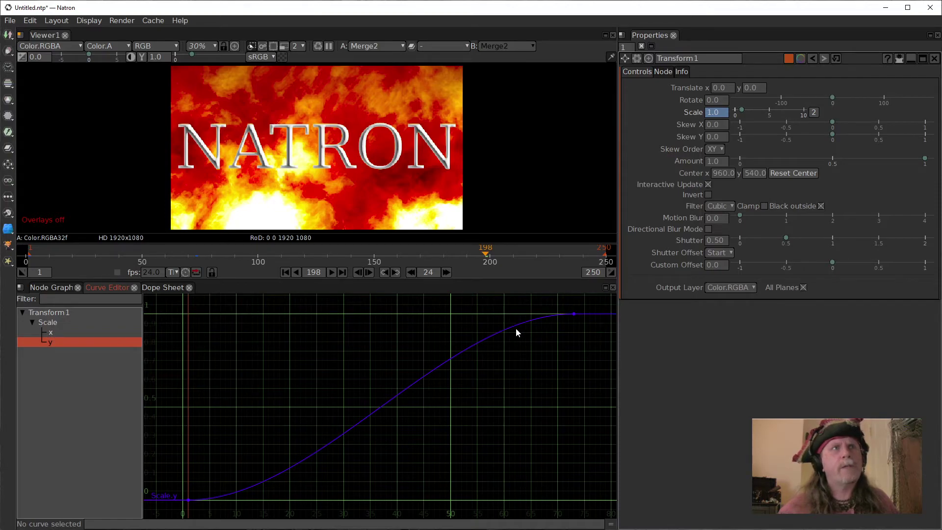
- Add a keyframe midway on the Scale y curve, move it to about frame 53 at value 0.52, and adjust its tangent
{"action": "left_click", "coordinate": [387, 407]}
{"action": "left_click", "coordinate": [383, 412], "text": "ctrl+alt"}
{"action": "left_click_drag", "start_coordinate": [383, 412], "coordinate": [465, 404]}
{"action": "left_click_drag", "start_coordinate": [407, 431], "coordinate": [435, 441]}
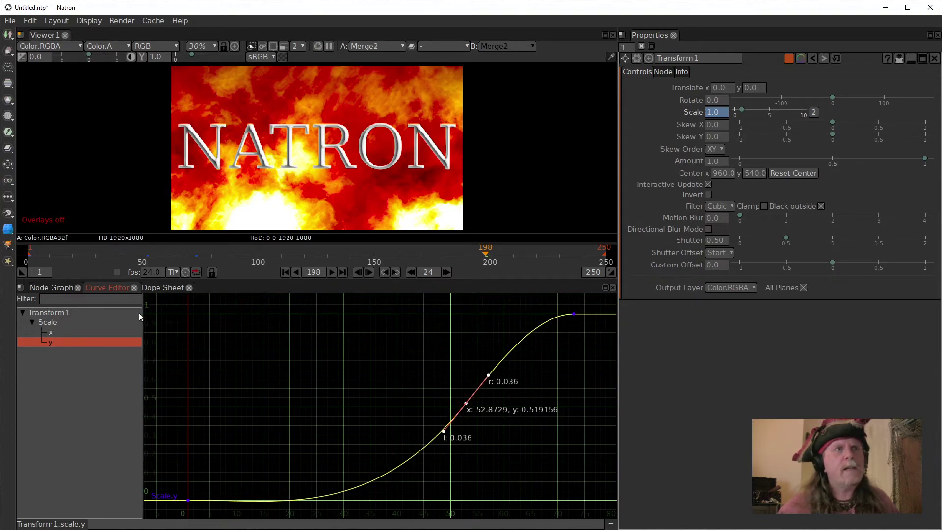
- Display both Scale curves and add a Scale x keyframe, moving it to about frame 52 at value 0.5
{"action": "left_click", "coordinate": [51, 333]}
{"action": "left_click", "coordinate": [69, 325]}
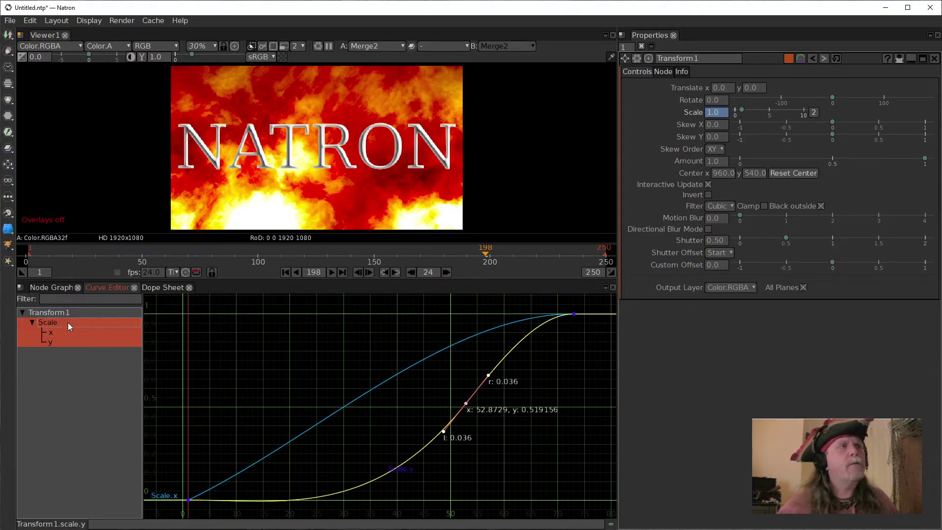
{"action": "left_click", "coordinate": [347, 408]}
{"action": "left_click", "coordinate": [347, 408]}
{"action": "left_click", "coordinate": [345, 406], "text": "ctrl"}
{"action": "left_click_drag", "start_coordinate": [345, 407], "coordinate": [461, 407]}
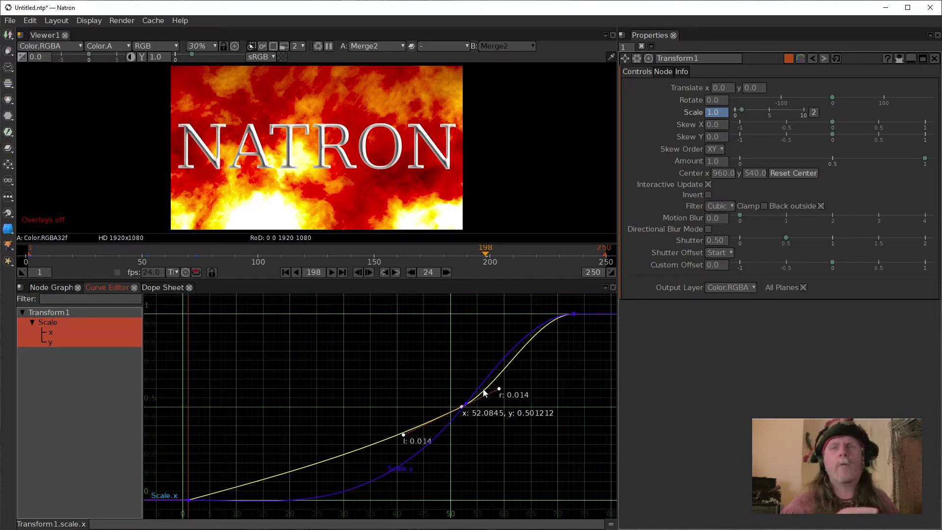
- Delete the Transform1 node from the node graph and return to frame 1
{"action": "left_click", "coordinate": [58, 288]}
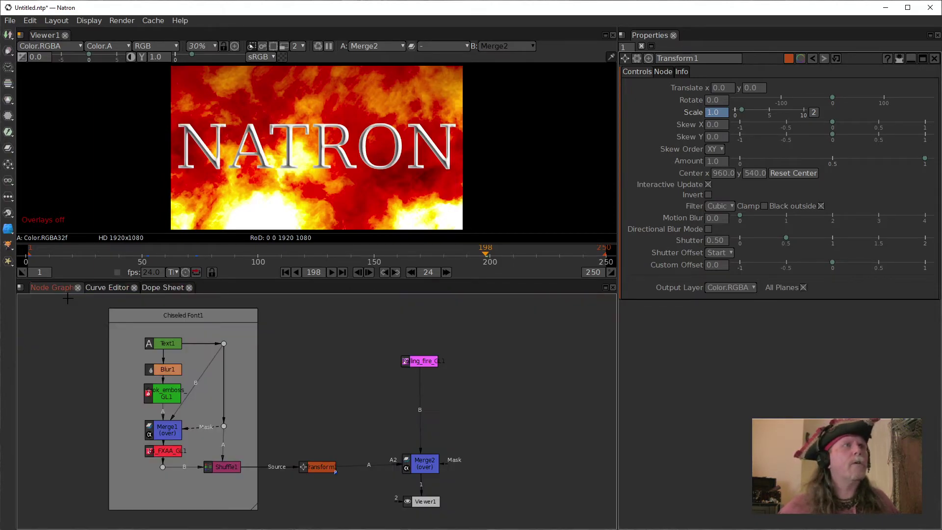
{"action": "left_click", "coordinate": [305, 462]}
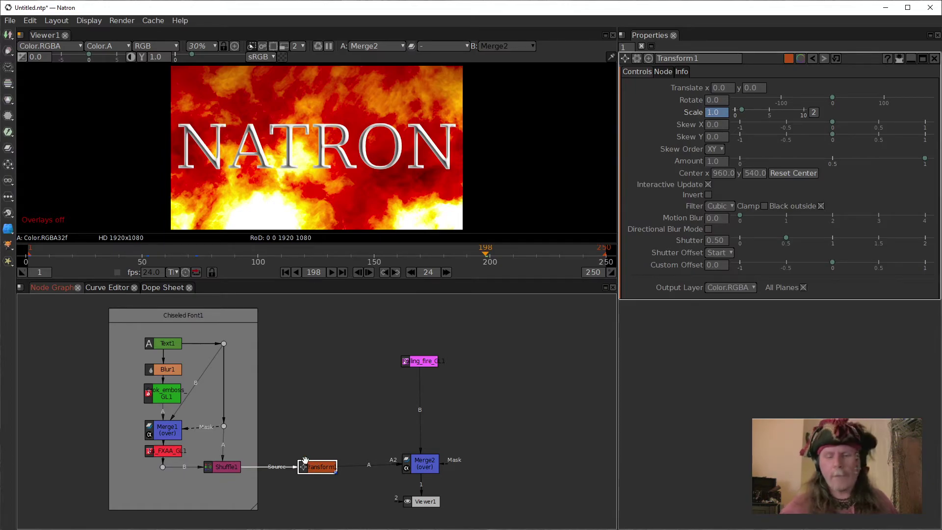
{"action": "key", "text": "Delete"}
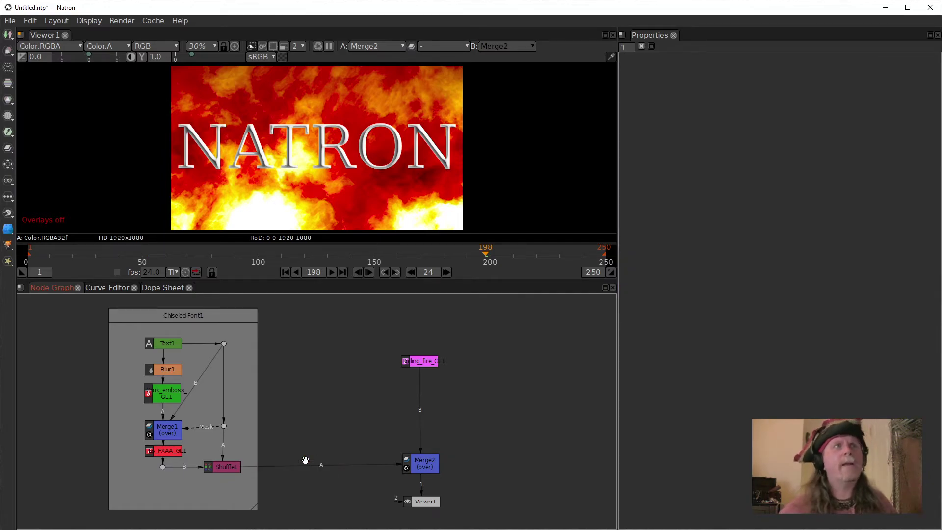
{"action": "left_click", "coordinate": [285, 272]}
- Insert a Card3D node after Shuffle1 and place it on the connection between Shuffle1 and Merge2
{"action": "left_click", "coordinate": [222, 467]}
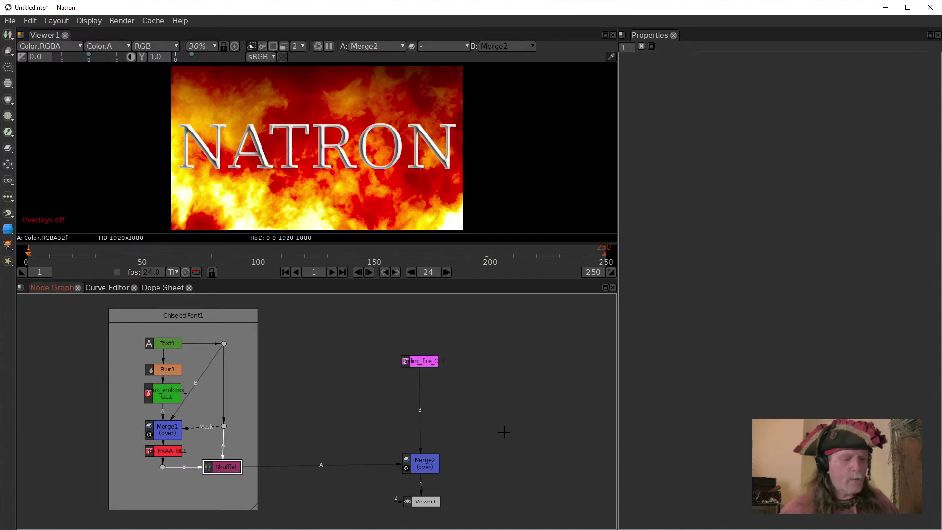
{"action": "key", "text": "Tab"}
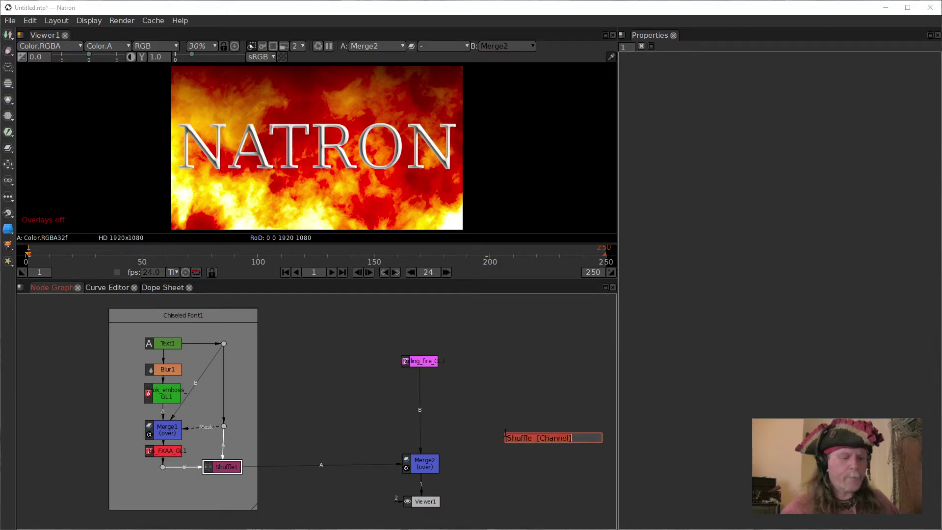
{"action": "type", "text": "card"}
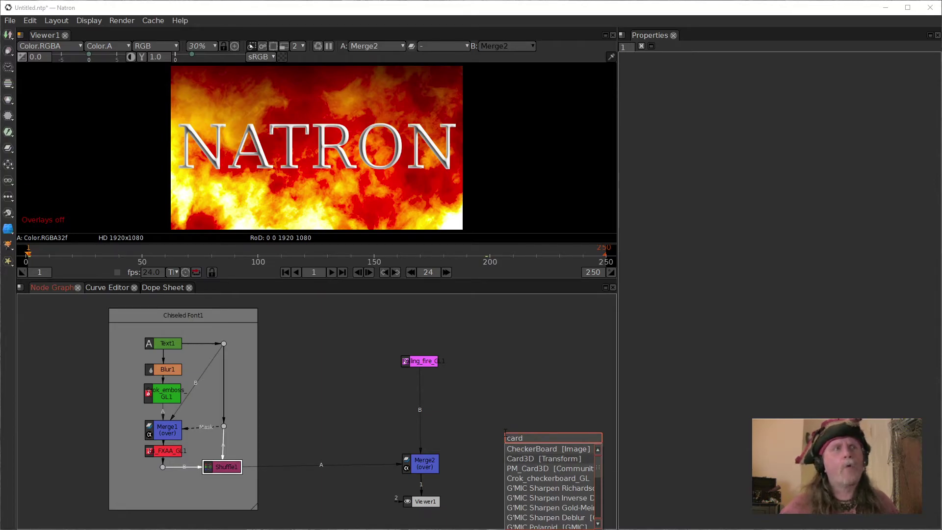
{"action": "key", "text": "Down"}
{"action": "key", "text": "Down"}
{"action": "key", "text": "Return"}
{"action": "left_click_drag", "start_coordinate": [225, 491], "coordinate": [315, 464]}
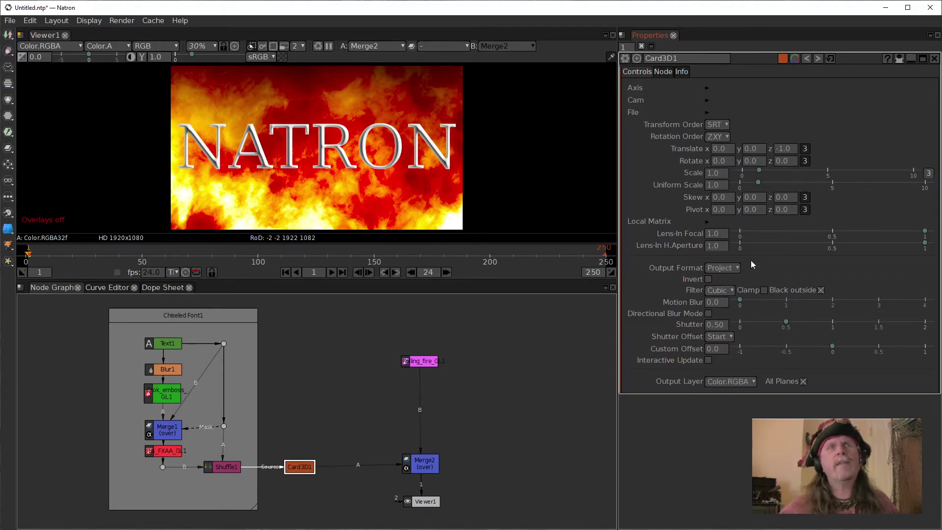
- Try a Translate z value of 0 on Card3D1
{"action": "mouse_move", "coordinate": [710, 285]}
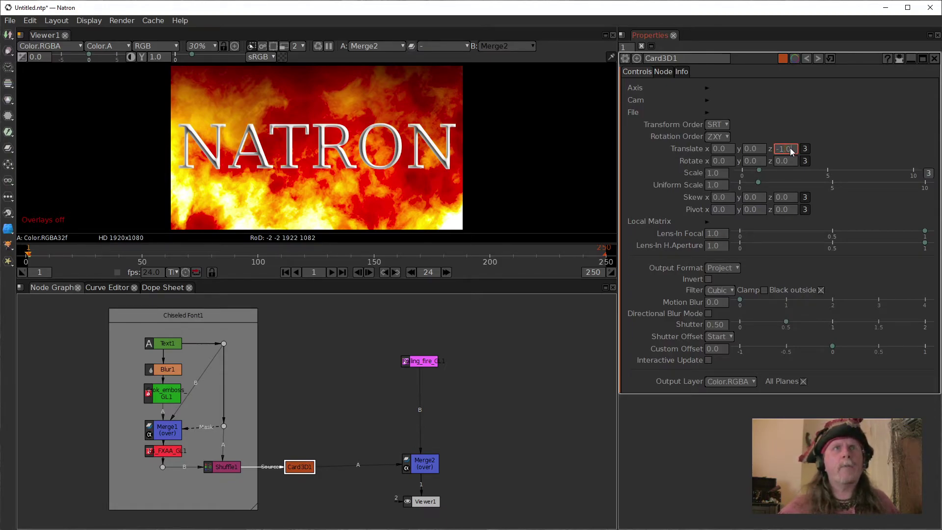
{"action": "type", "text": "0"}
{"action": "key", "text": "Return"}
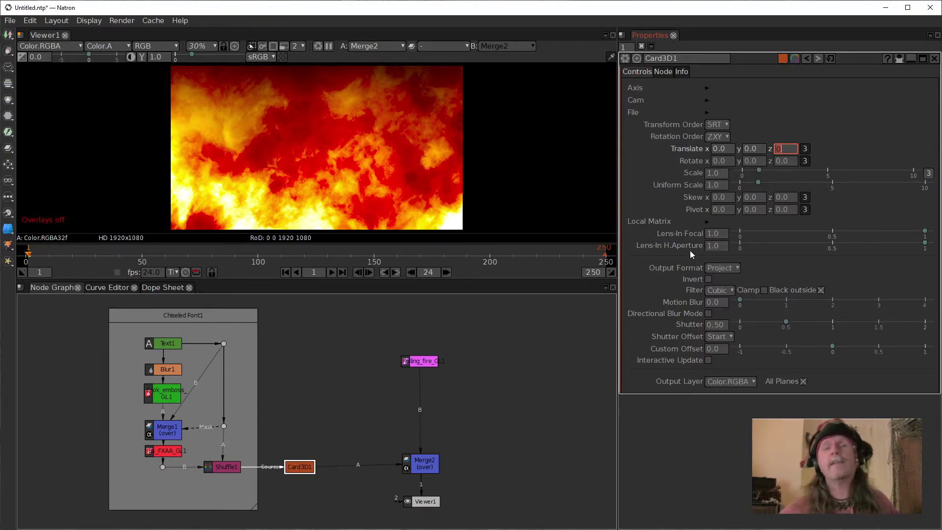
- Vary Card3D1's Translate z through negative values to change the text's distance, leaving it at -0.5
{"action": "mouse_move", "coordinate": [690, 251]}
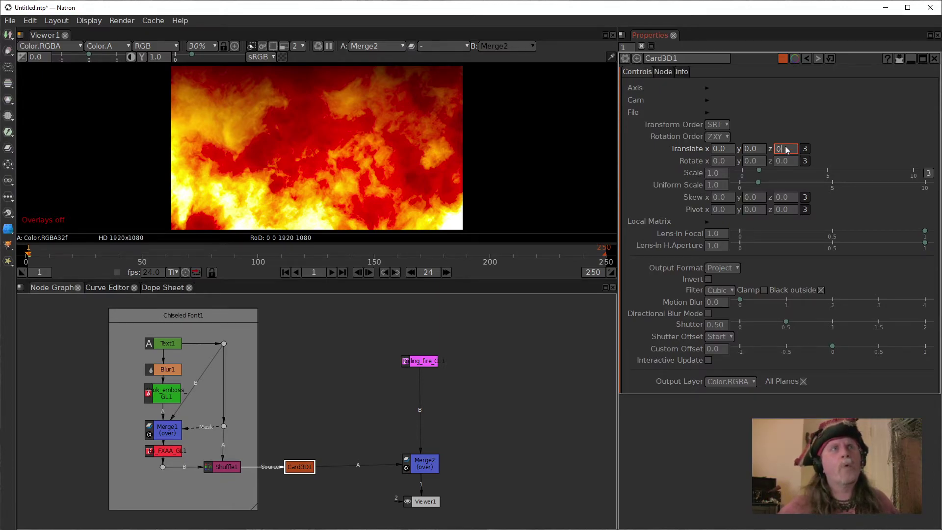
{"action": "key", "text": "BackSpace"}
{"action": "type", "text": "-0.5"}
{"action": "key", "text": "Return"}
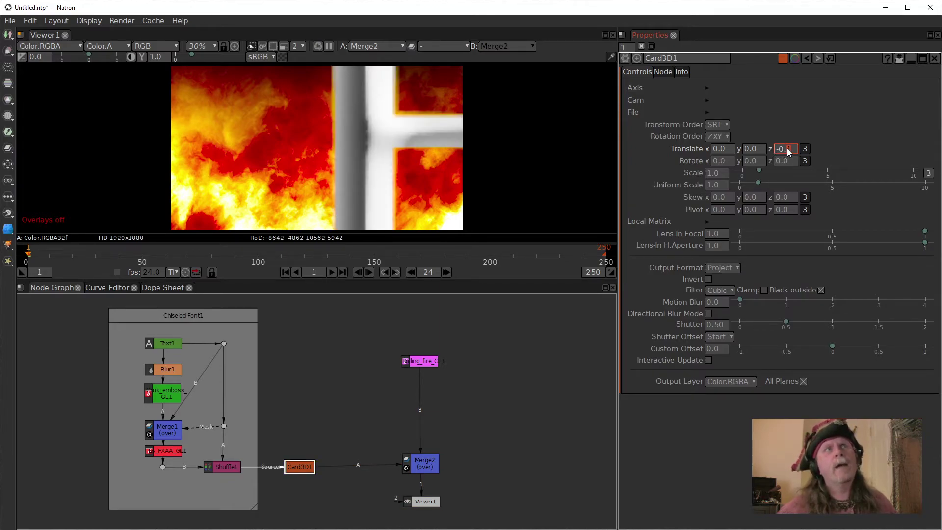
{"action": "scroll", "coordinate": [787, 148], "scroll_direction": "down", "scroll_amount": 1}
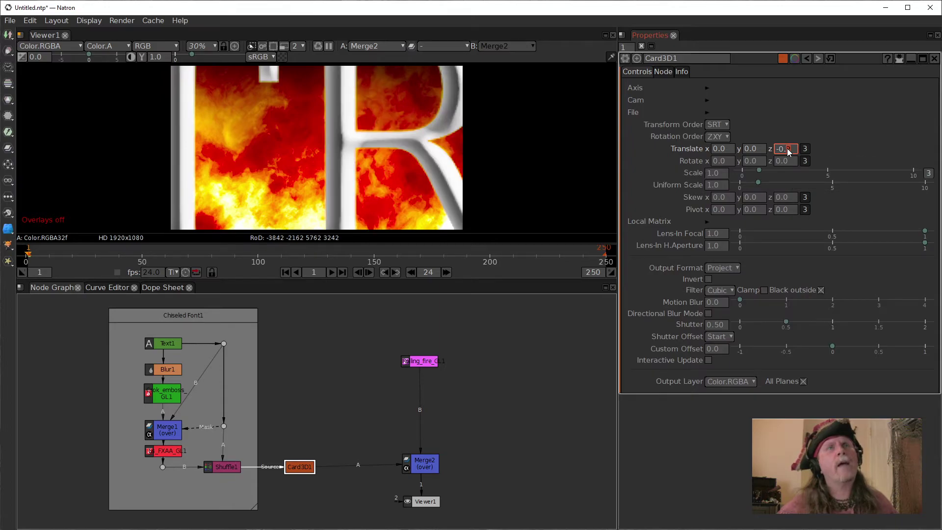
{"action": "scroll", "coordinate": [787, 148], "scroll_direction": "down", "scroll_amount": 1}
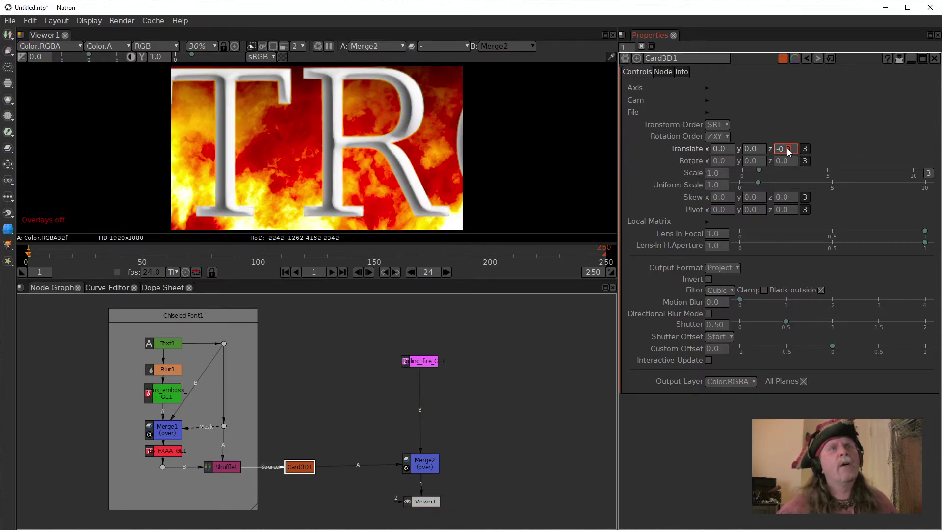
{"action": "scroll", "coordinate": [786, 148], "scroll_direction": "down", "scroll_amount": 1}
{"action": "scroll", "coordinate": [787, 148], "scroll_direction": "up", "scroll_amount": 1}
{"action": "scroll", "coordinate": [787, 148], "scroll_direction": "up", "scroll_amount": 1}
{"action": "scroll", "coordinate": [787, 148], "scroll_direction": "up", "scroll_amount": 1}
{"action": "scroll", "coordinate": [787, 148], "scroll_direction": "down", "scroll_amount": 1}
{"action": "scroll", "coordinate": [786, 148], "scroll_direction": "down", "scroll_amount": 1}
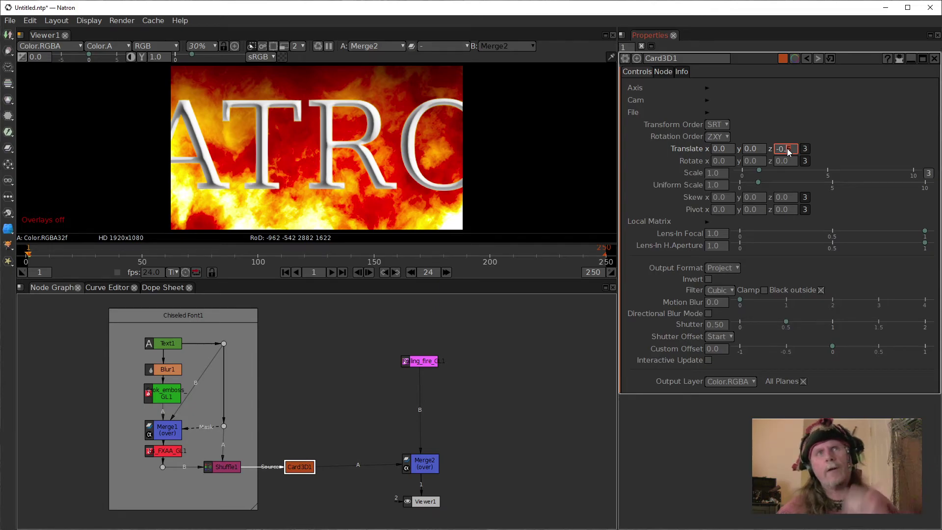
- Reset Card3D1's Translate z to its default of -1.0
{"action": "scroll", "coordinate": [788, 152], "scroll_direction": "down", "scroll_amount": 1}
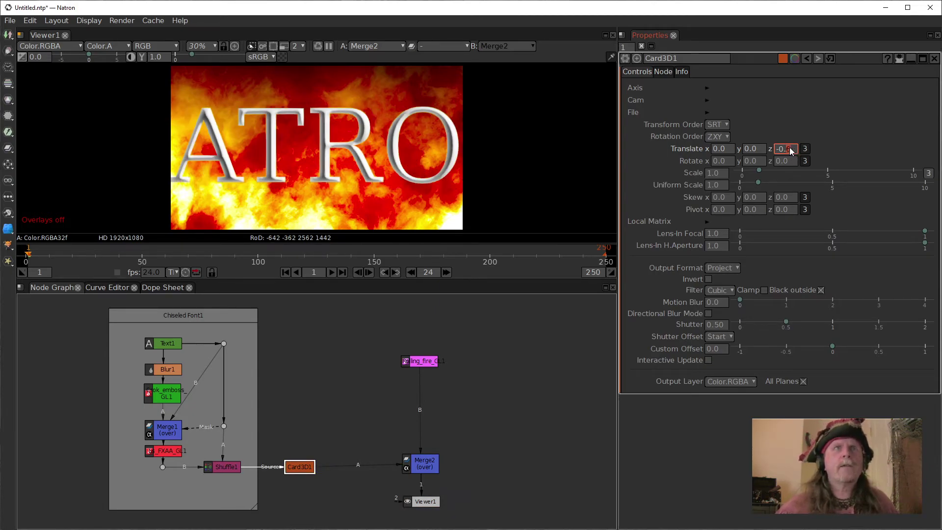
{"action": "right_click", "coordinate": [790, 147]}
{"action": "left_click", "coordinate": [828, 202]}
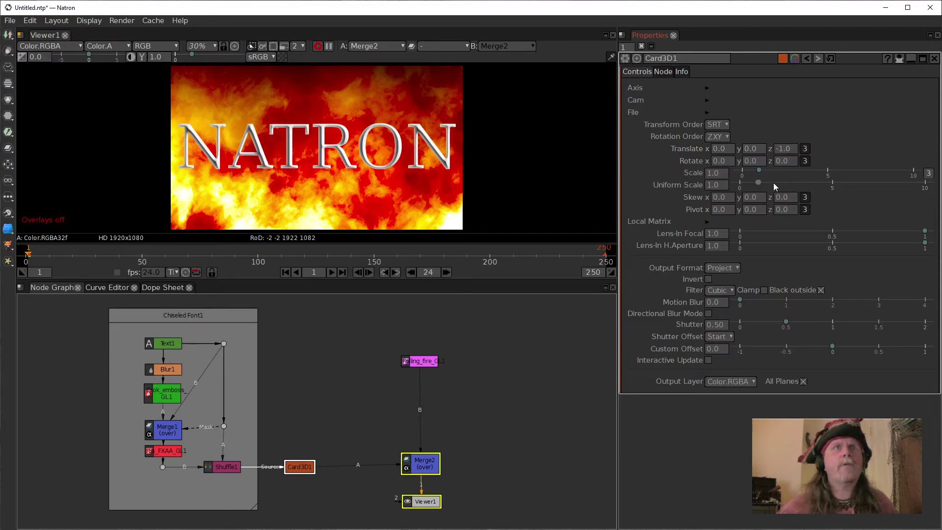
- Advance to frame 73 and set a keyframe on Card3D1's Translate z at -1.0
{"action": "left_click", "coordinate": [446, 273]}
{"action": "left_click", "coordinate": [444, 275]}
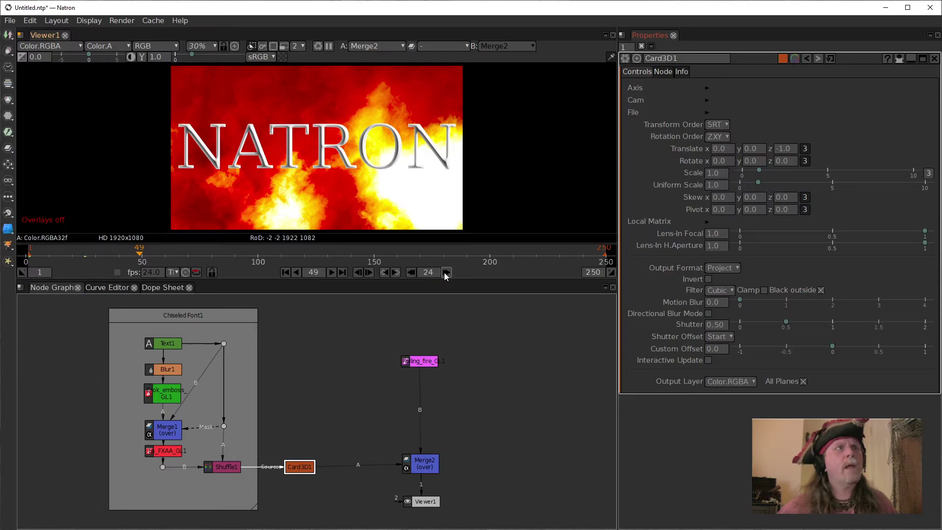
{"action": "left_click", "coordinate": [444, 273]}
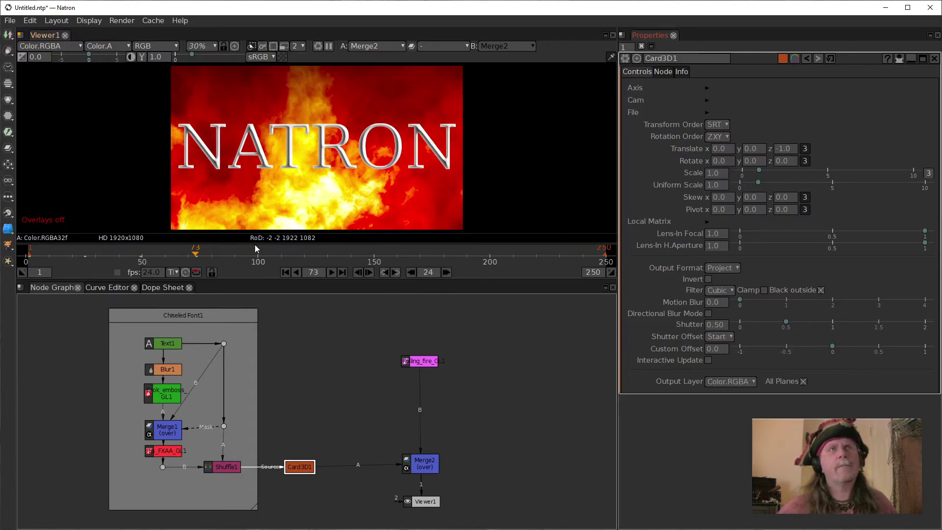
{"action": "right_click", "coordinate": [783, 152]}
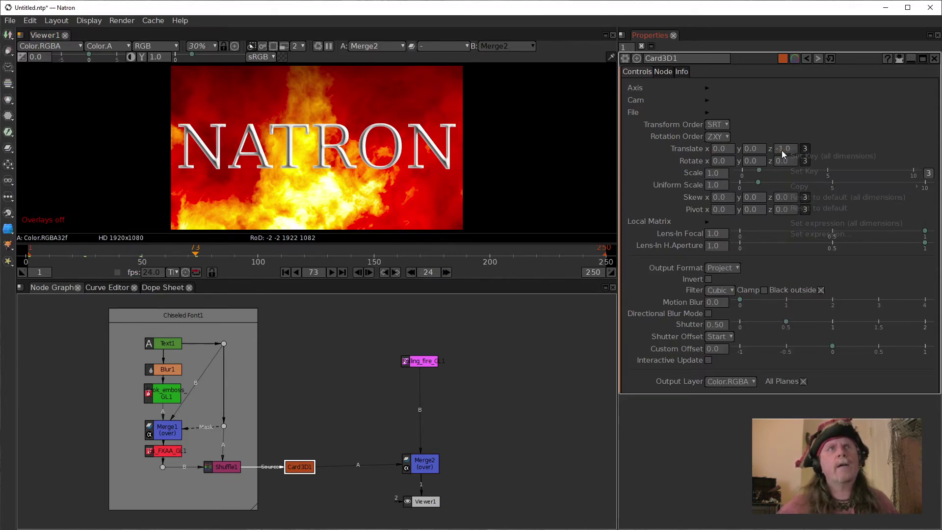
{"action": "left_click", "coordinate": [801, 171]}
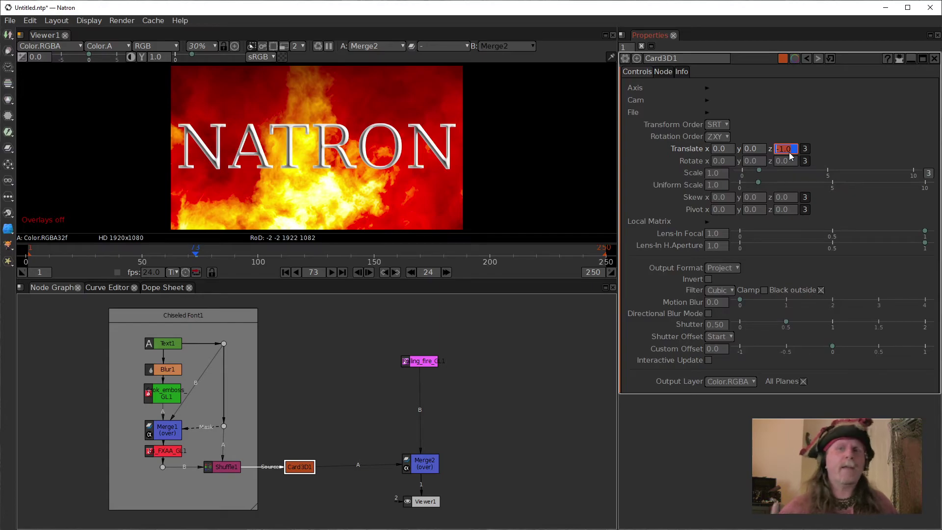
- Try a Translate z value of 0 on Card3D1 at frame 1 and play the animation
{"action": "left_click", "coordinate": [286, 273]}
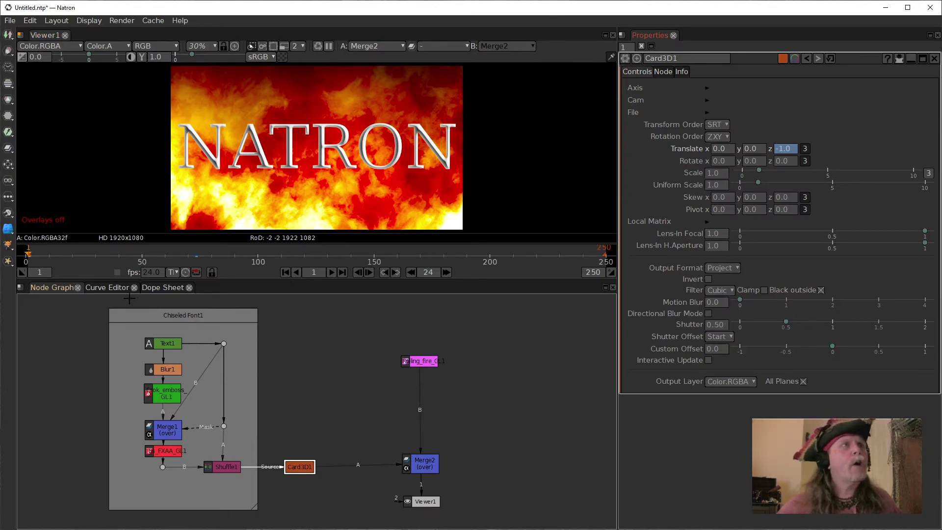
{"action": "left_click", "coordinate": [785, 150]}
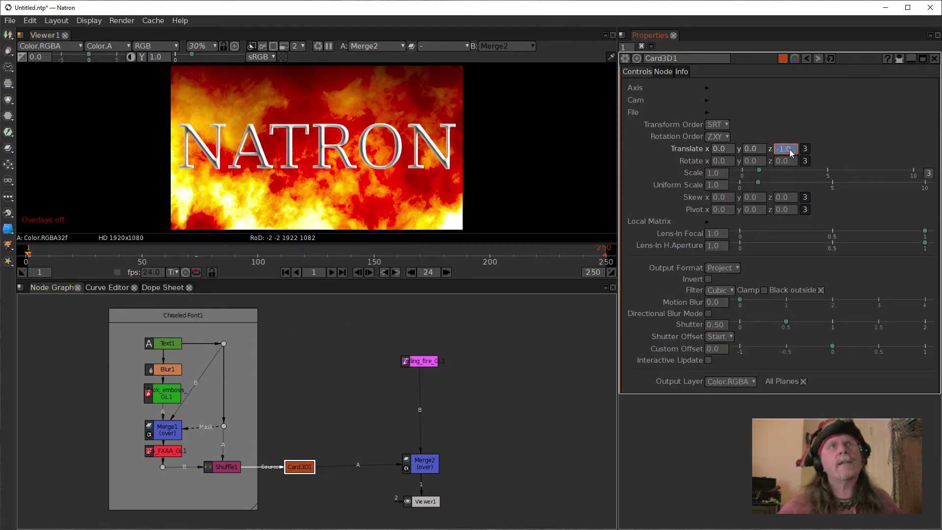
{"action": "type", "text": "0"}
{"action": "key", "text": "Return"}
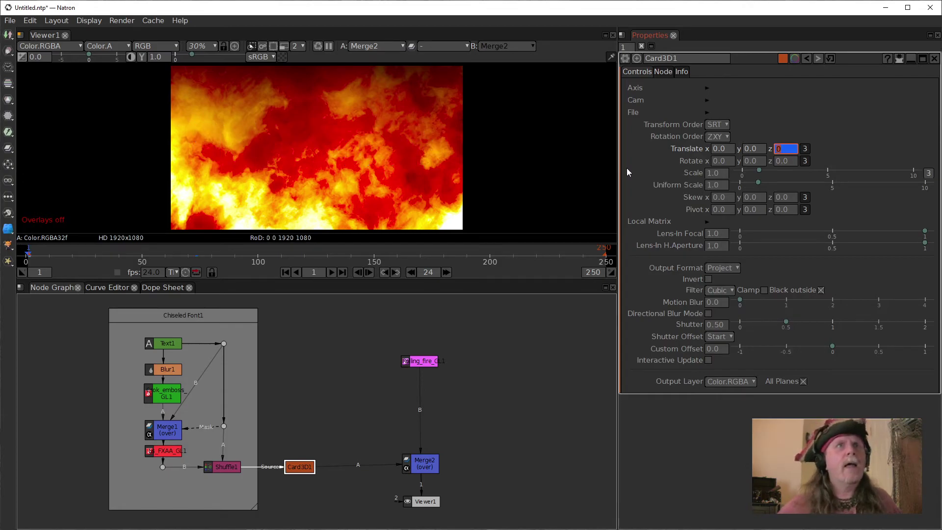
{"action": "left_click", "coordinate": [333, 275]}
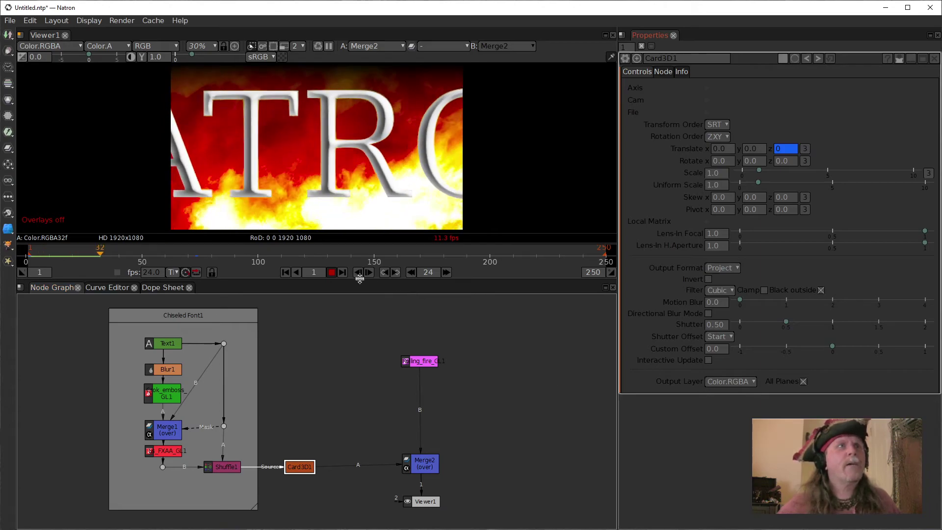
{"action": "left_click", "coordinate": [331, 272]}
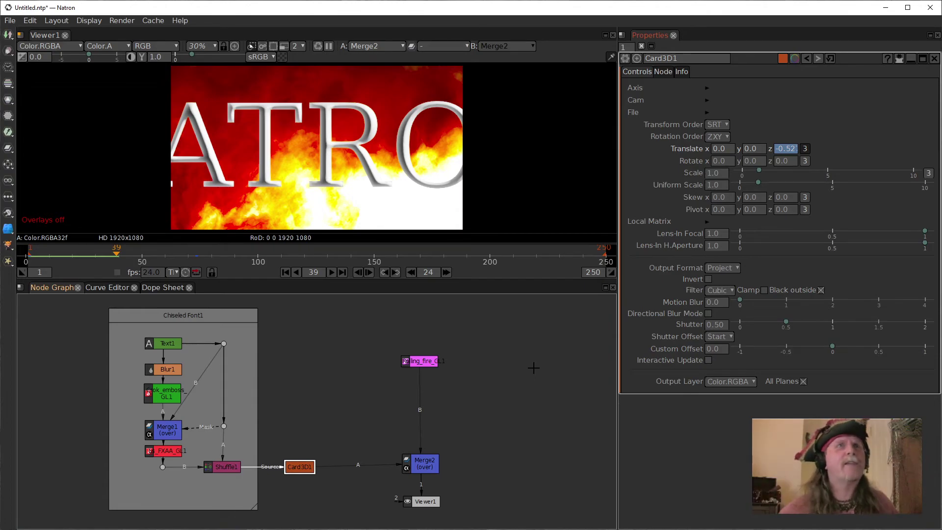
- Return to frame 1 and try a Translate z value of -1000 on Card3D1
{"action": "left_click", "coordinate": [285, 273]}
{"action": "double_click", "coordinate": [784, 149]}
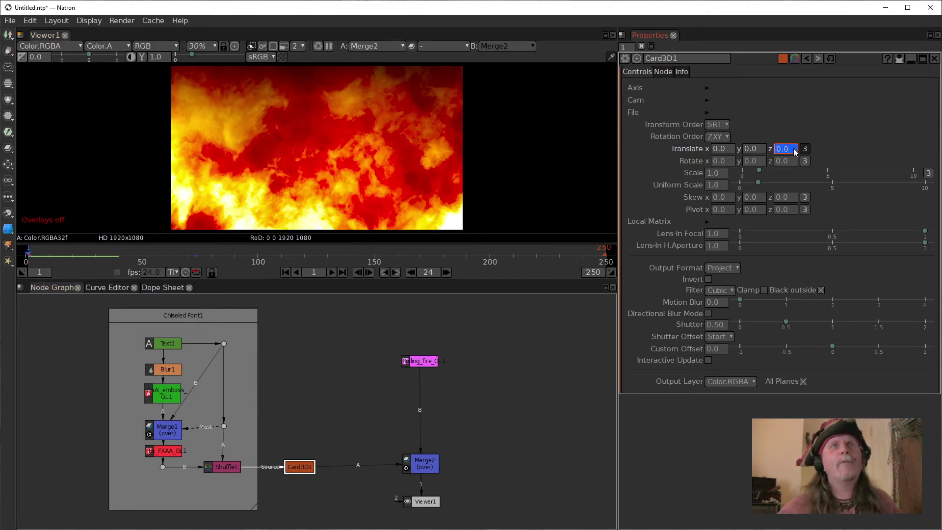
{"action": "type", "text": "-100"}
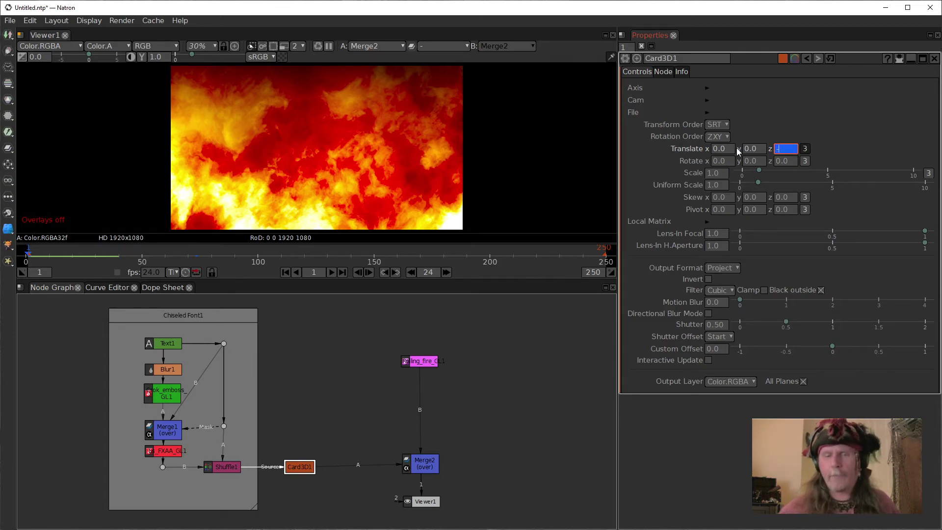
{"action": "type", "text": "0"}
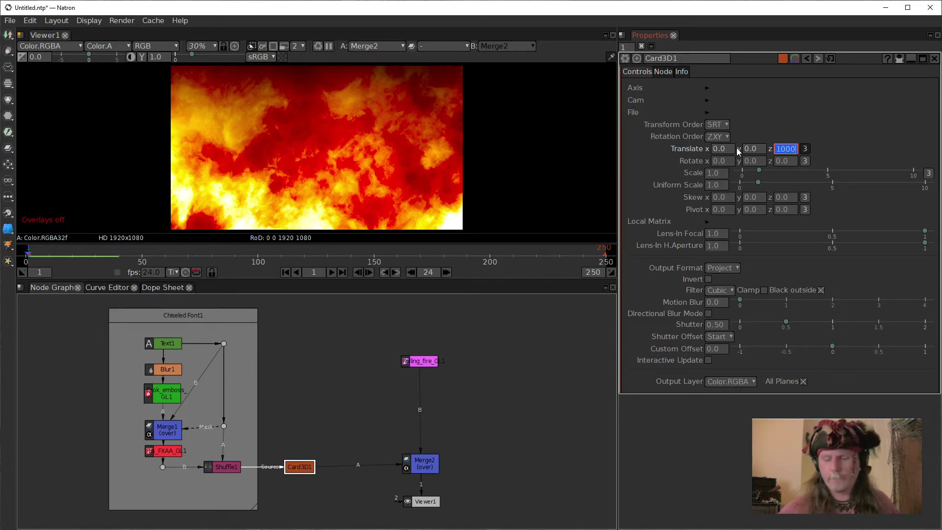
{"action": "key", "text": "Return"}
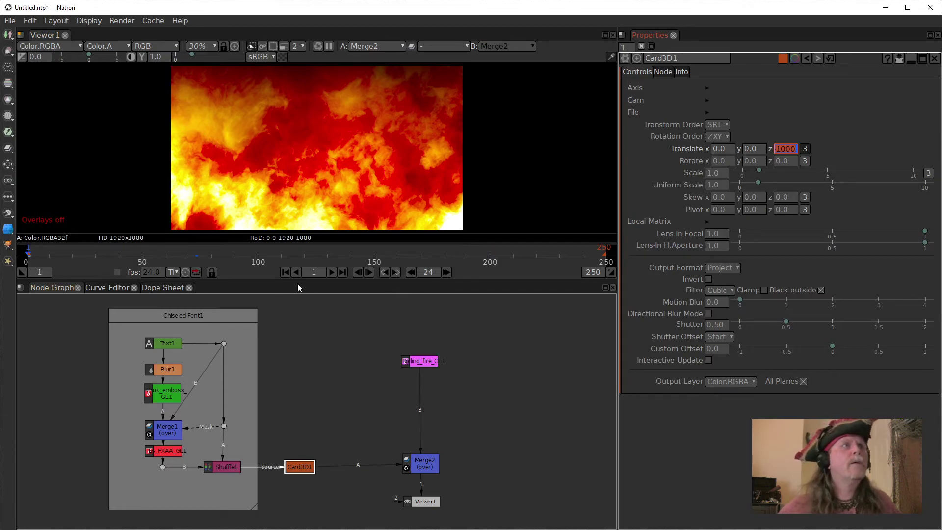
- Play the animation, scrub back to frame 72 to examine the distant text, and return to frame 1
{"action": "left_click", "coordinate": [332, 273]}
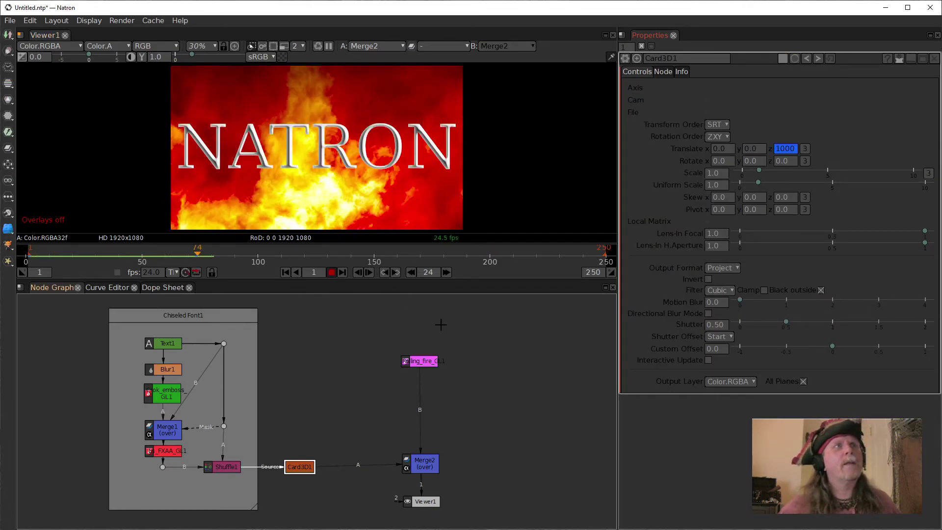
{"action": "left_click", "coordinate": [333, 274]}
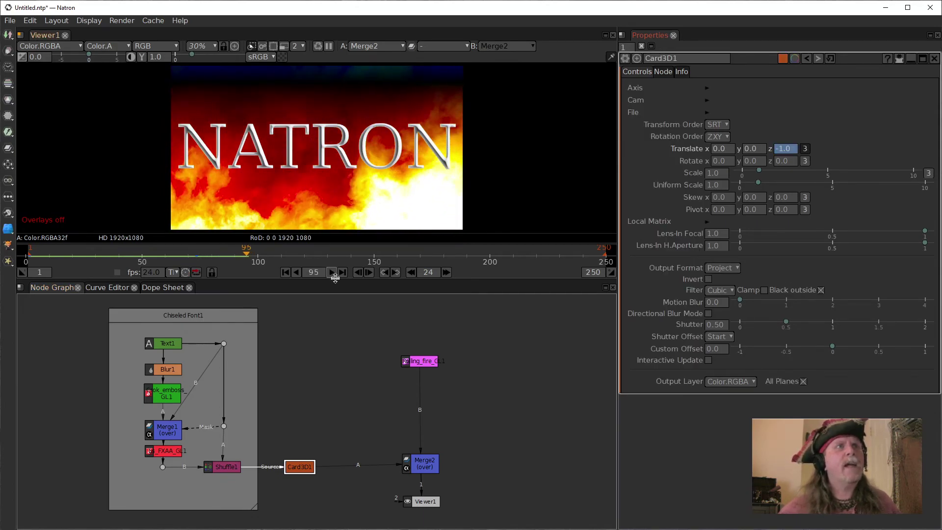
{"action": "left_click_drag", "start_coordinate": [243, 259], "coordinate": [192, 259]}
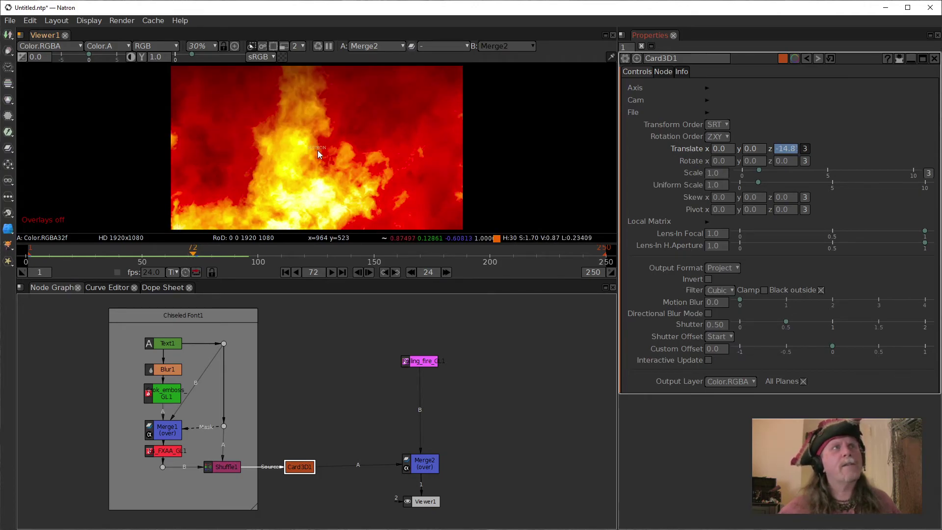
{"action": "left_click", "coordinate": [193, 255]}
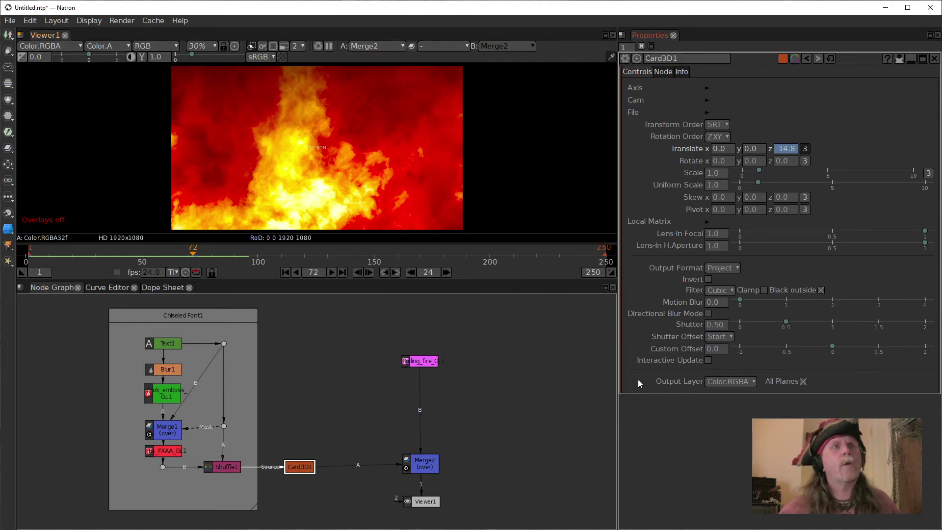
{"action": "left_click", "coordinate": [285, 273]}
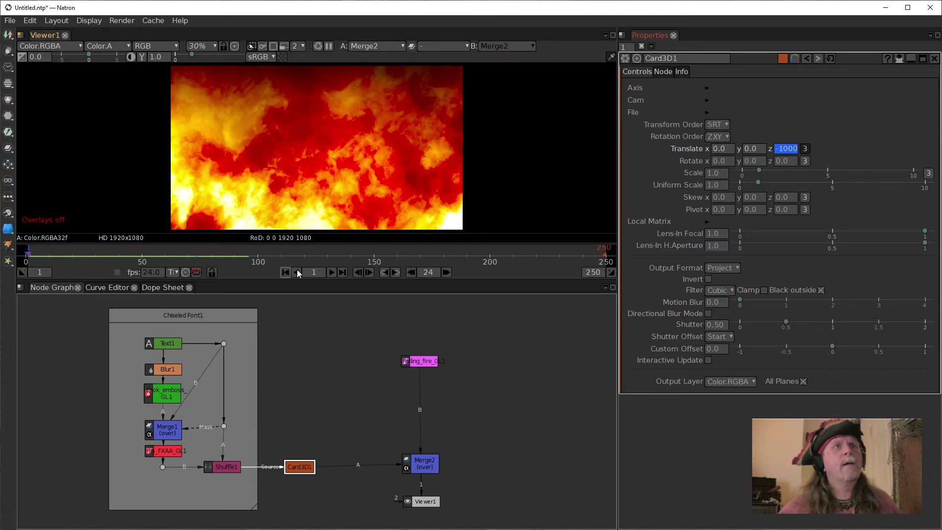
- Set Card3D1's Translate z keyframe on frame 1 to -300
{"action": "double_click", "coordinate": [781, 148]}
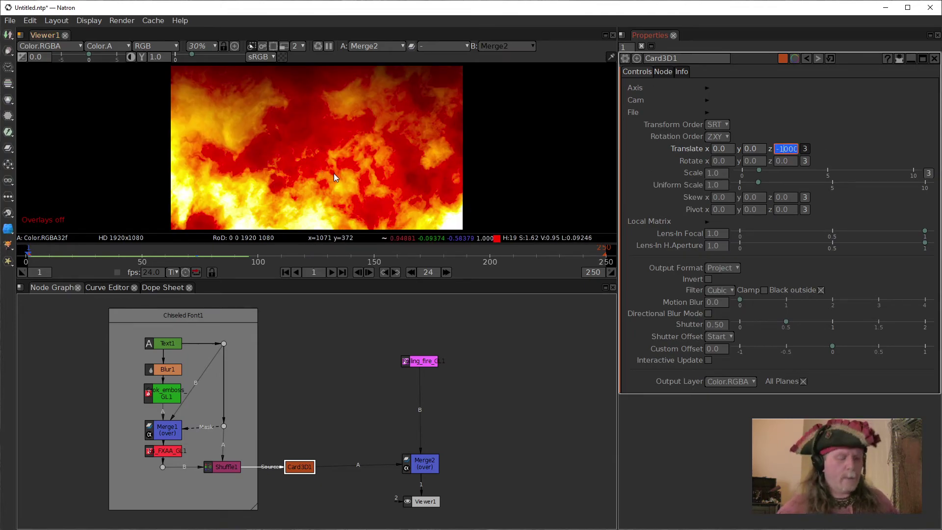
{"action": "left_click", "coordinate": [262, 154]}
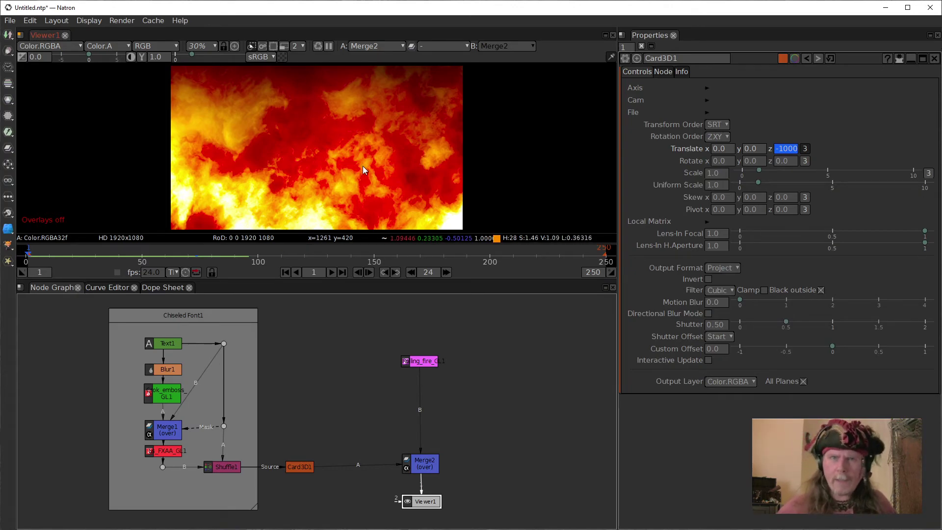
{"action": "key", "text": "ctrl+1"}
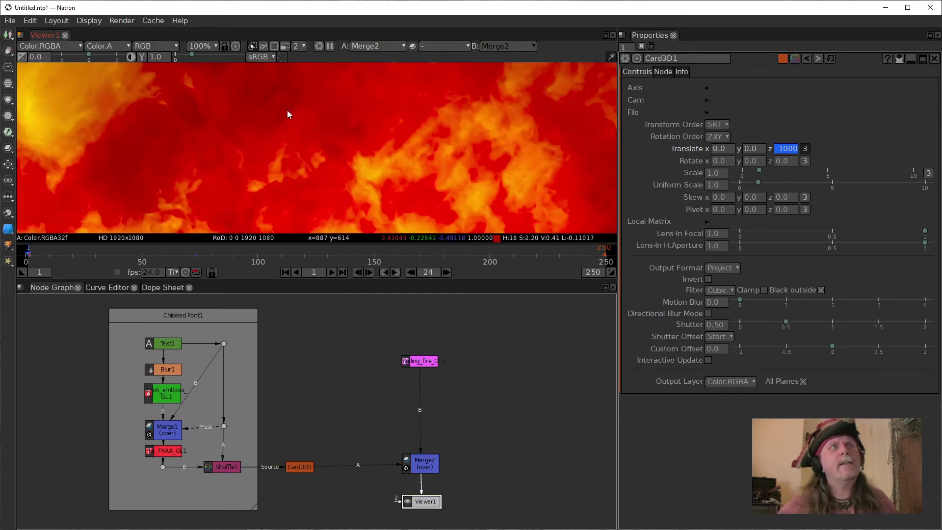
{"action": "left_click", "coordinate": [208, 47]}
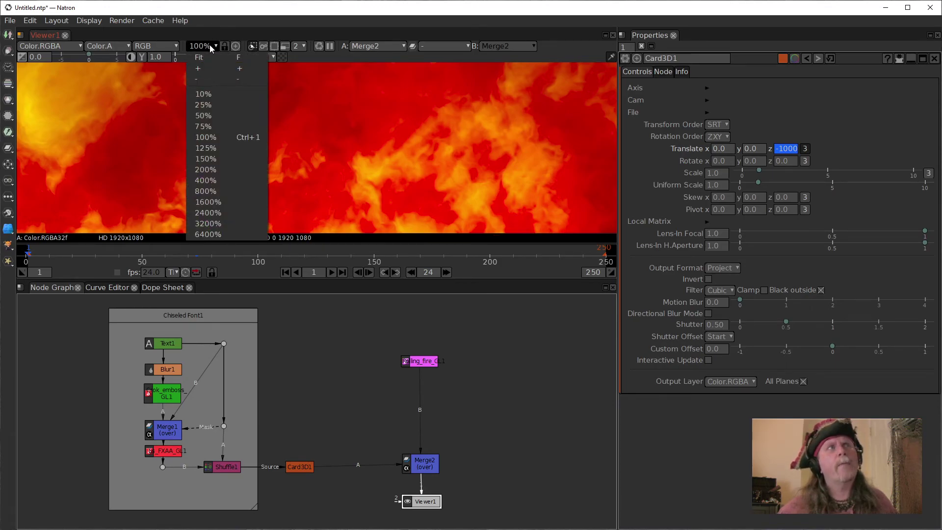
{"action": "left_click", "coordinate": [211, 140]}
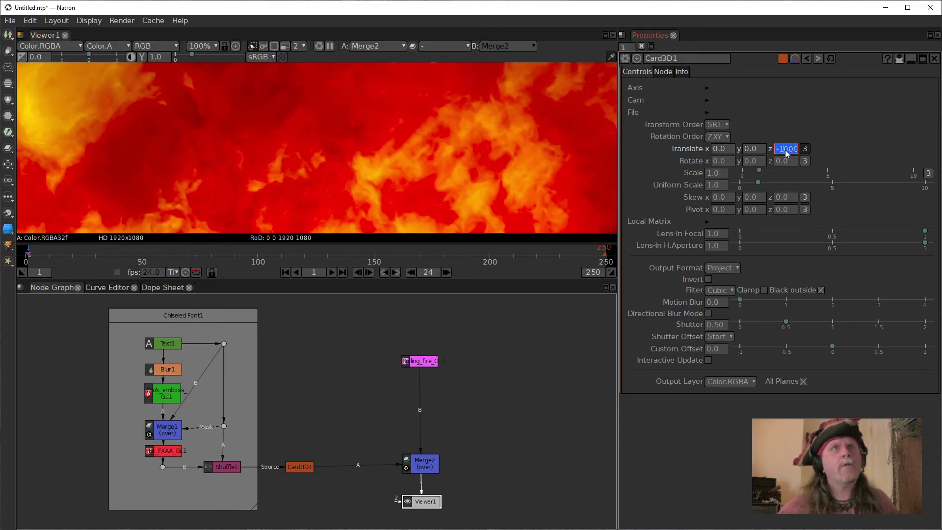
{"action": "scroll", "coordinate": [785, 149], "scroll_direction": "up", "scroll_amount": 4}
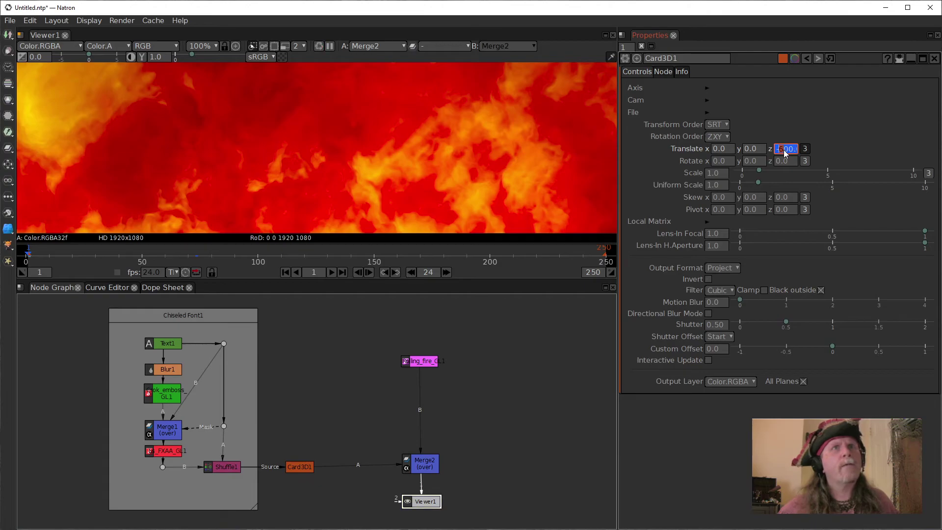
{"action": "scroll", "coordinate": [781, 149], "scroll_direction": "up", "scroll_amount": 4}
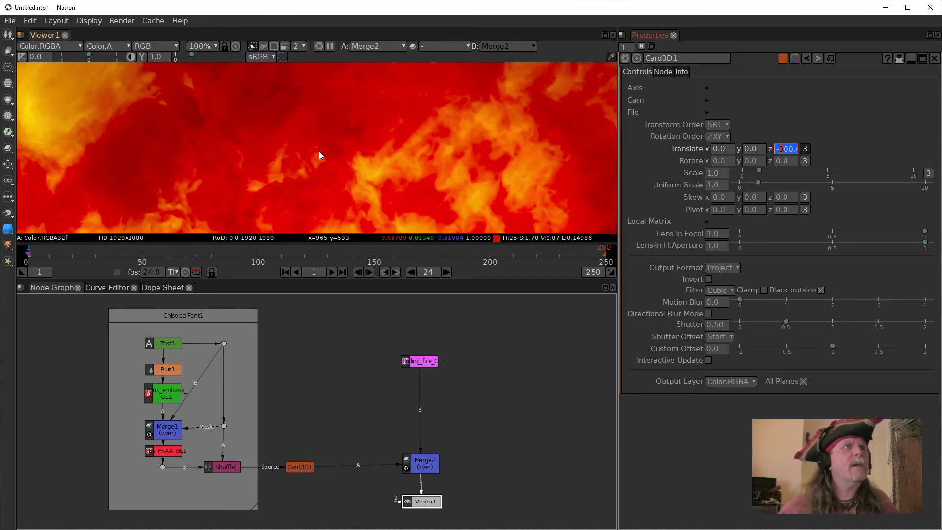
{"action": "key", "text": "Return"}
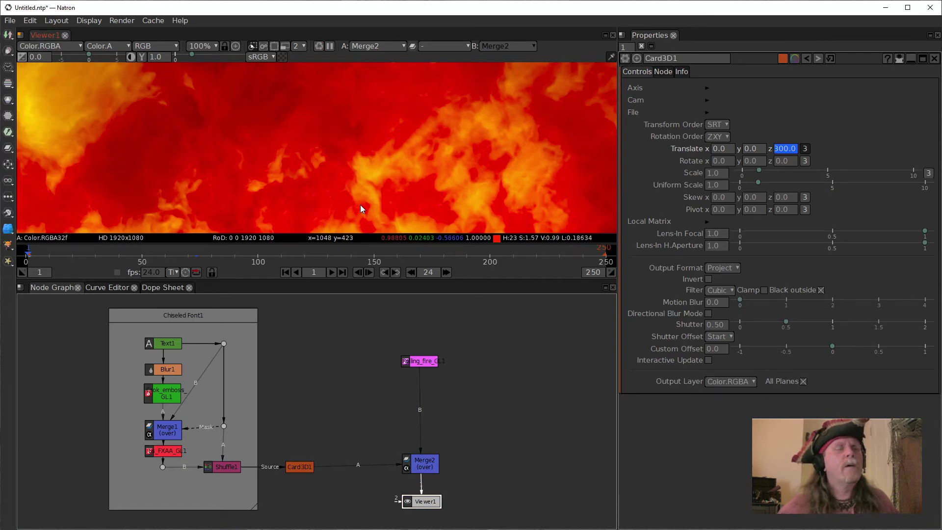
- Fit the image in the viewer and play the animation to check the text's approach
{"action": "key", "text": "f"}
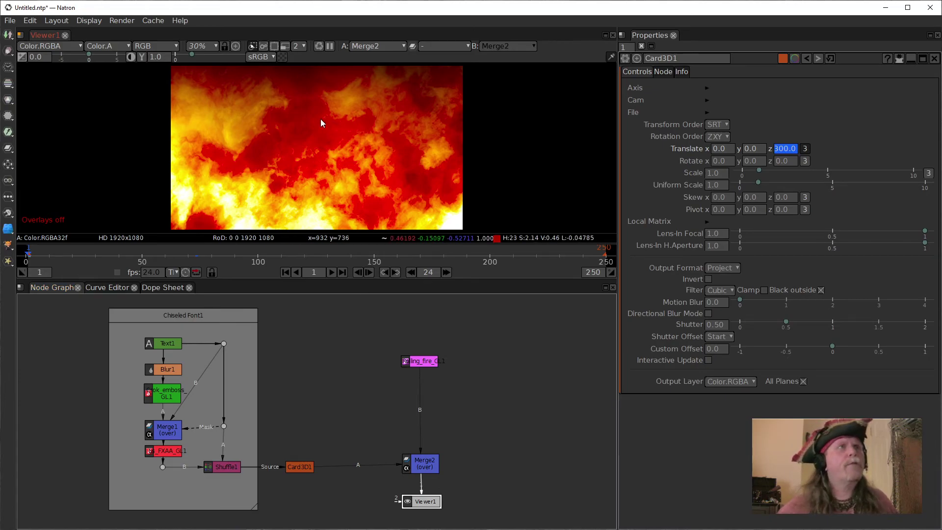
{"action": "left_click", "coordinate": [119, 49]}
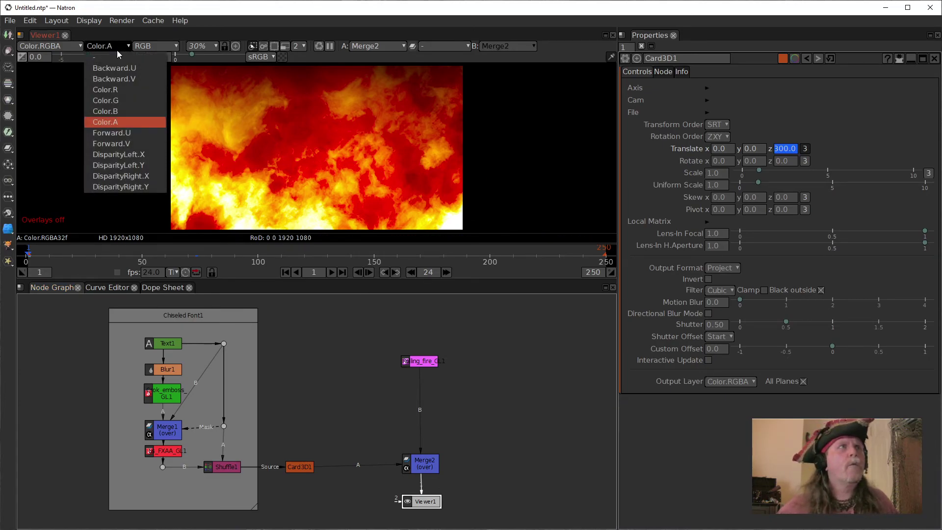
{"action": "left_click", "coordinate": [166, 32]}
{"action": "left_click", "coordinate": [199, 45]}
{"action": "left_click", "coordinate": [206, 57]}
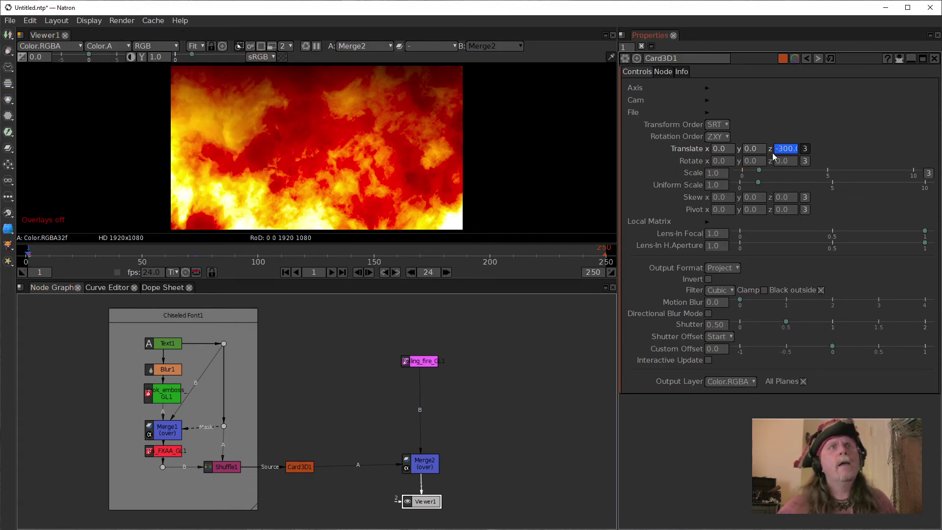
{"action": "left_click", "coordinate": [332, 273]}
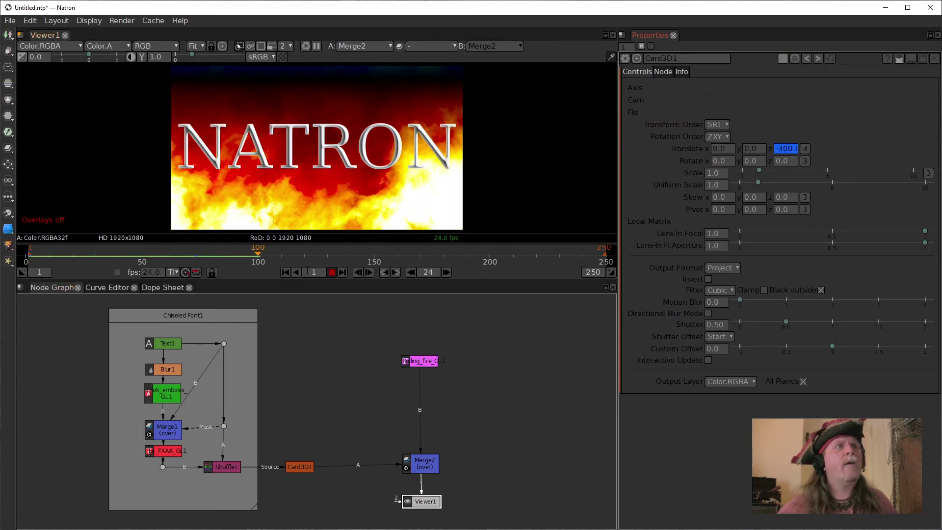
{"action": "left_click", "coordinate": [332, 272]}
- Go to frame 70 and set Card3D1's Motion Blur to 1.0
{"action": "left_click_drag", "start_coordinate": [184, 248], "coordinate": [189, 272]}
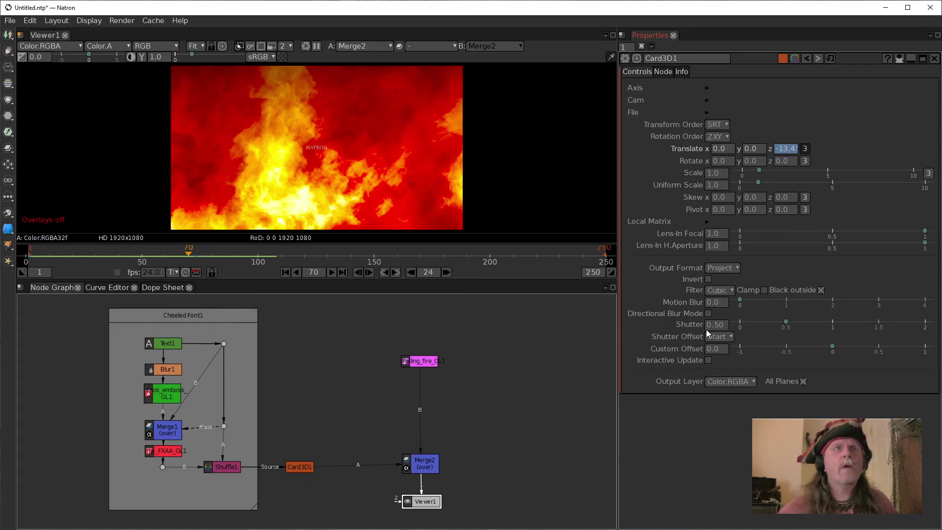
{"action": "left_click", "coordinate": [708, 305]}
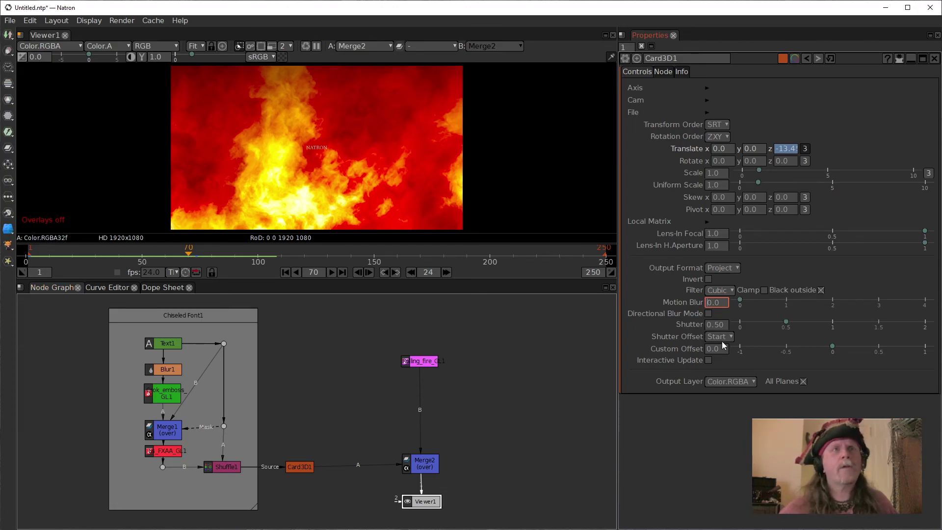
{"action": "scroll", "coordinate": [708, 304], "scroll_direction": "up", "scroll_amount": 1}
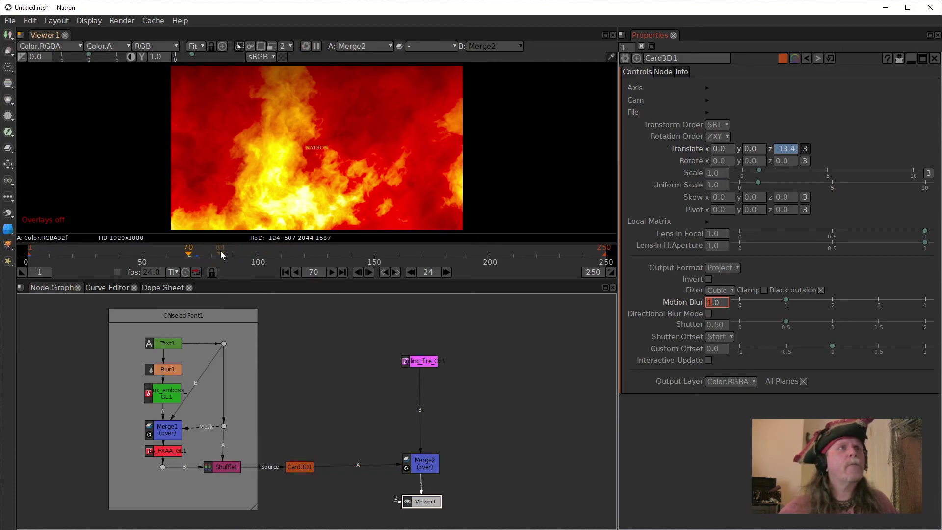
- Step frame by frame from frame 70 to 73 and back to 72 to examine the text's motion blur
{"action": "left_click", "coordinate": [368, 273]}
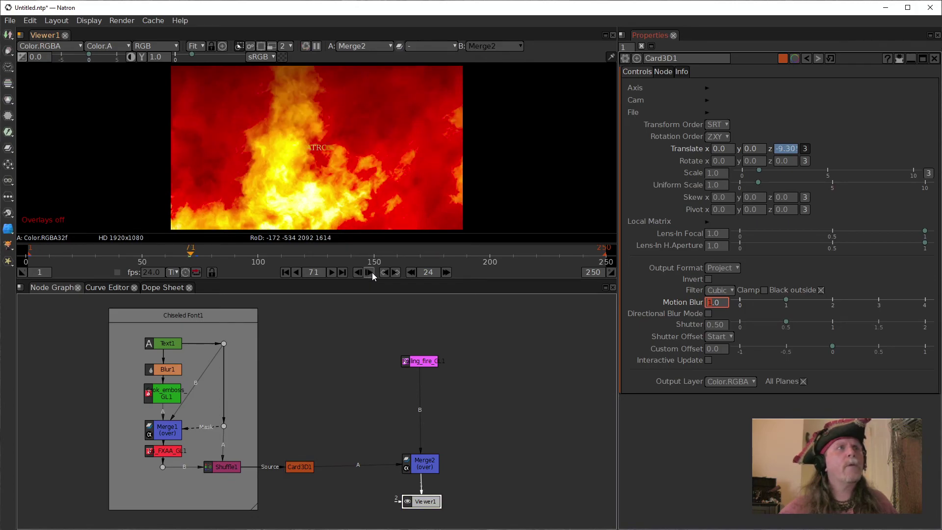
{"action": "left_click", "coordinate": [371, 273]}
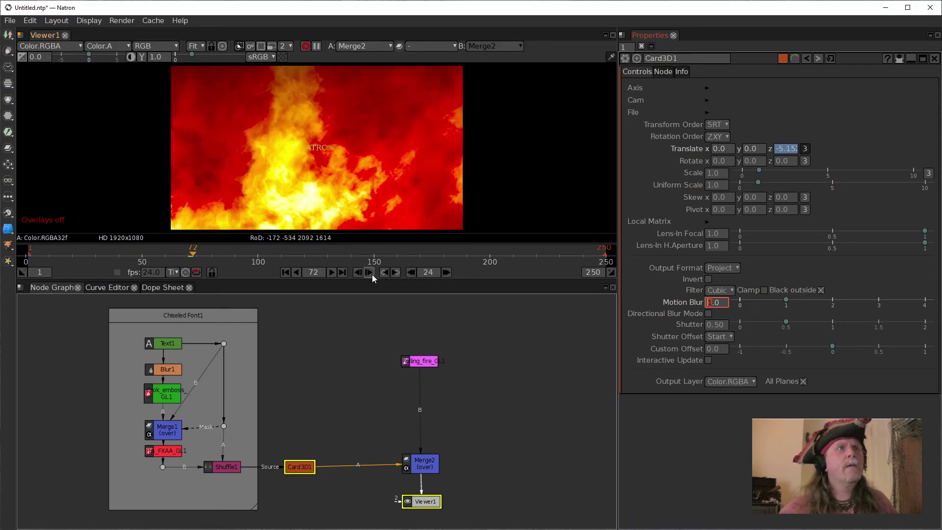
{"action": "left_click", "coordinate": [372, 272]}
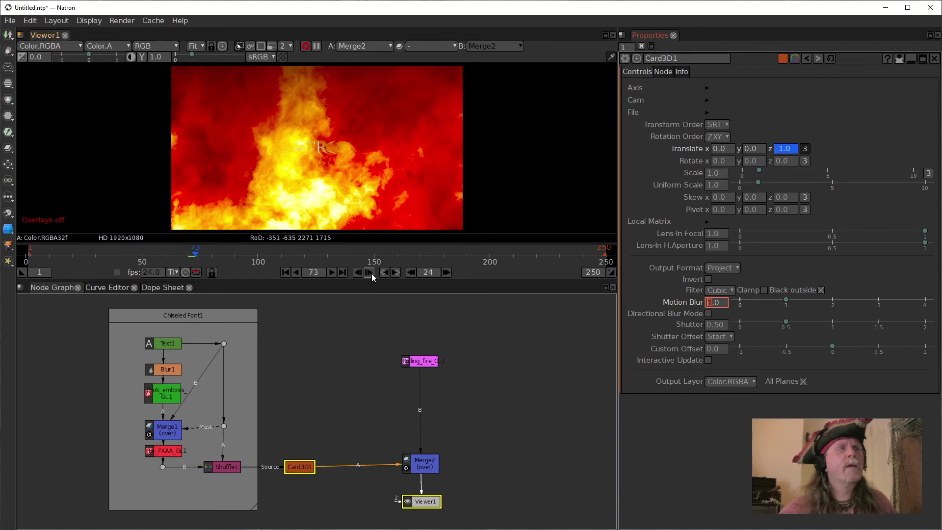
{"action": "left_click", "coordinate": [358, 274]}
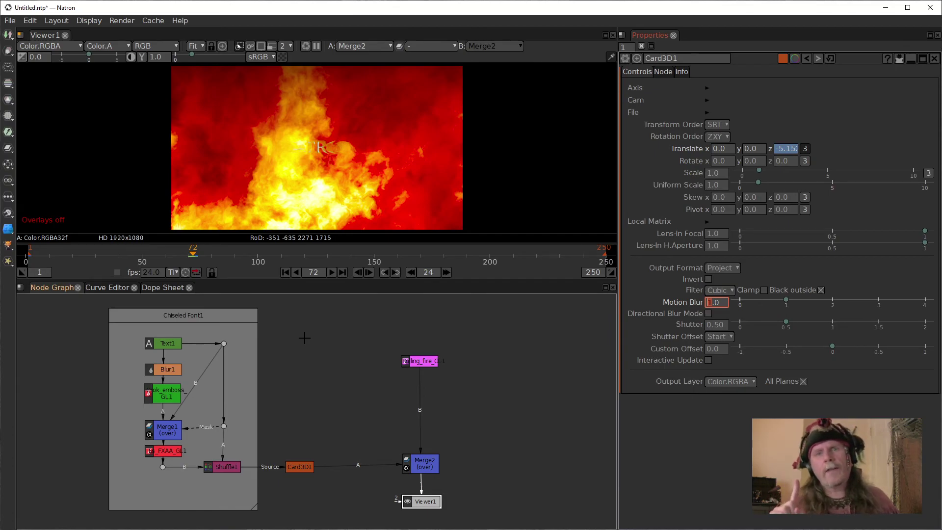
- Set the frame 73 keyframe on Card3D1's Translate z curve to Horizontal Interpolation
{"action": "left_click", "coordinate": [107, 286]}
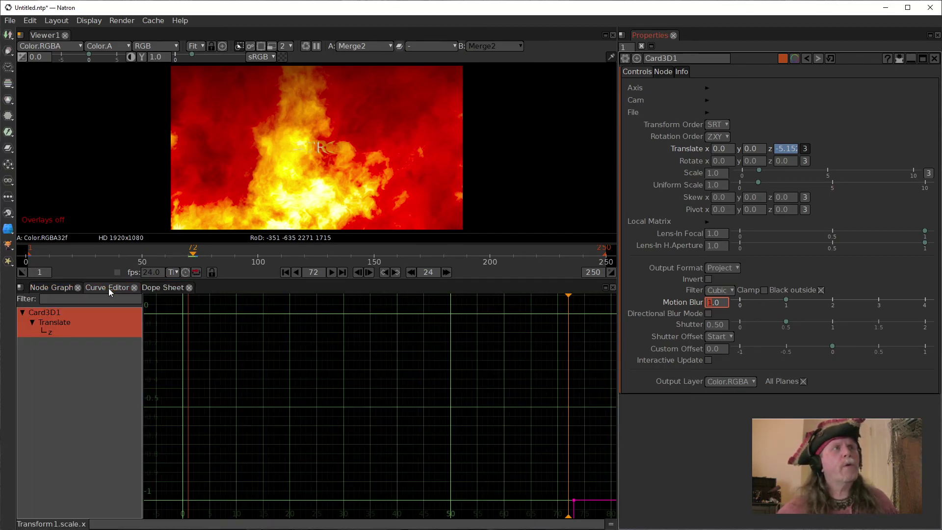
{"action": "left_click", "coordinate": [56, 333]}
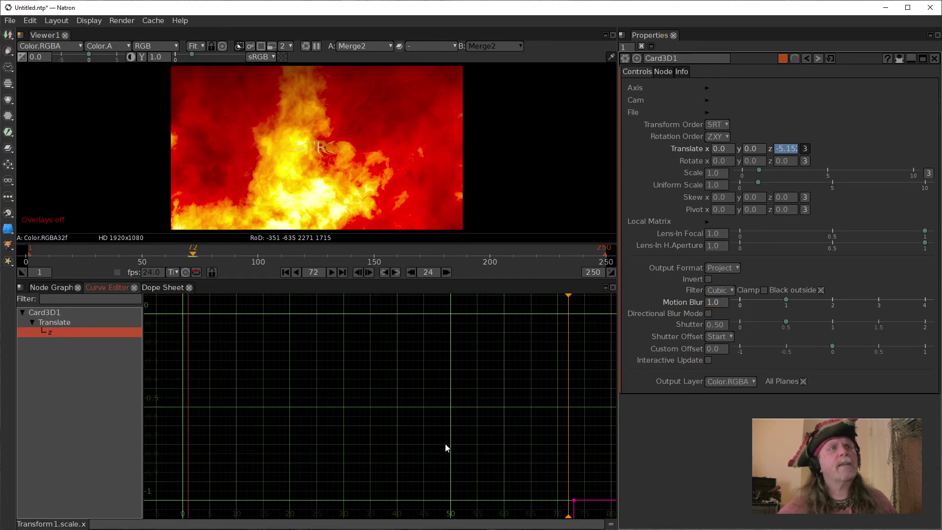
{"action": "key", "text": "f"}
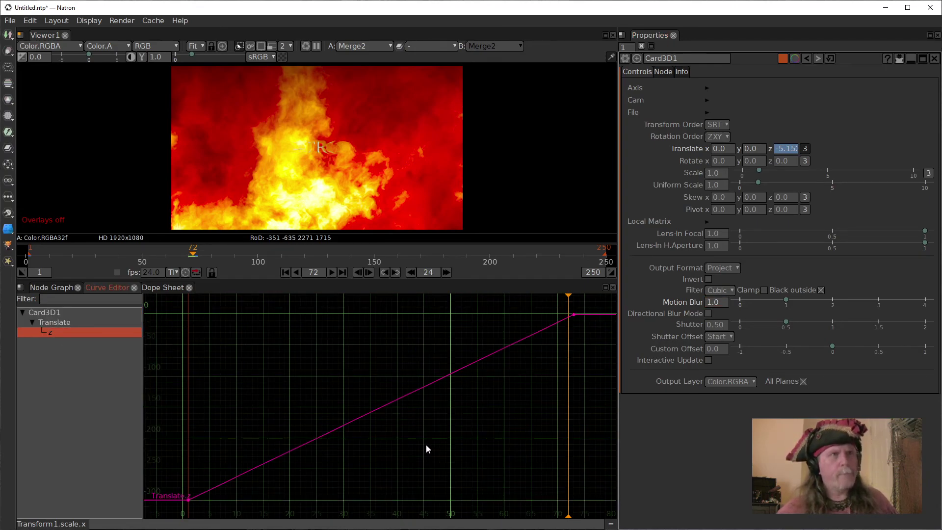
{"action": "left_click_drag", "start_coordinate": [507, 308], "coordinate": [587, 345]}
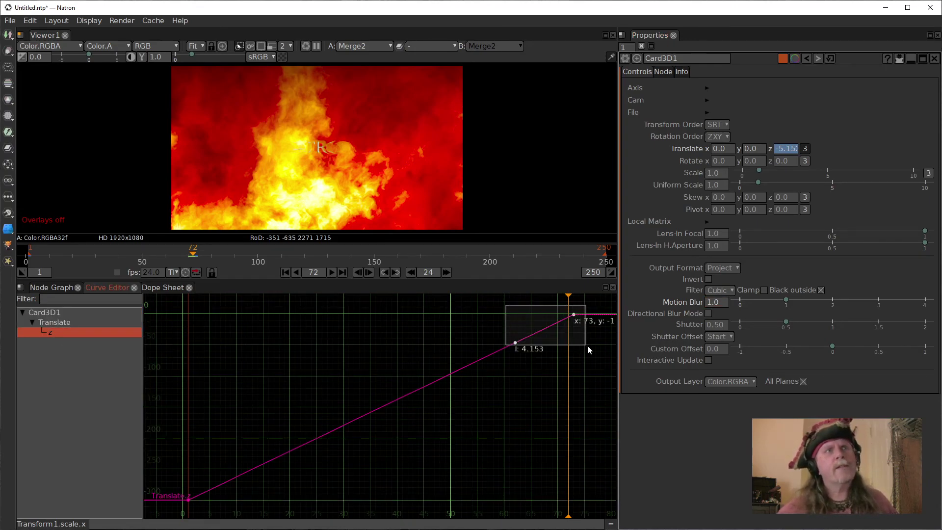
{"action": "right_click", "coordinate": [573, 315]}
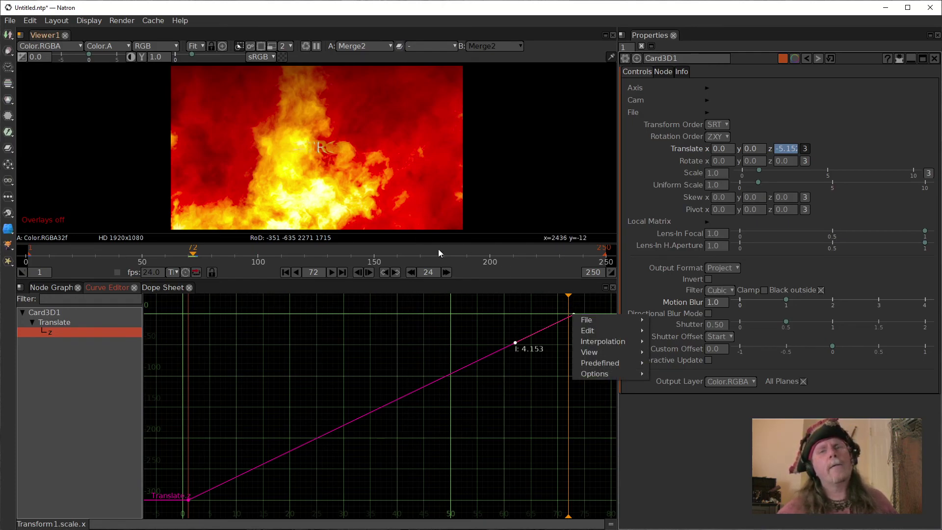
{"action": "mouse_move", "coordinate": [611, 363]}
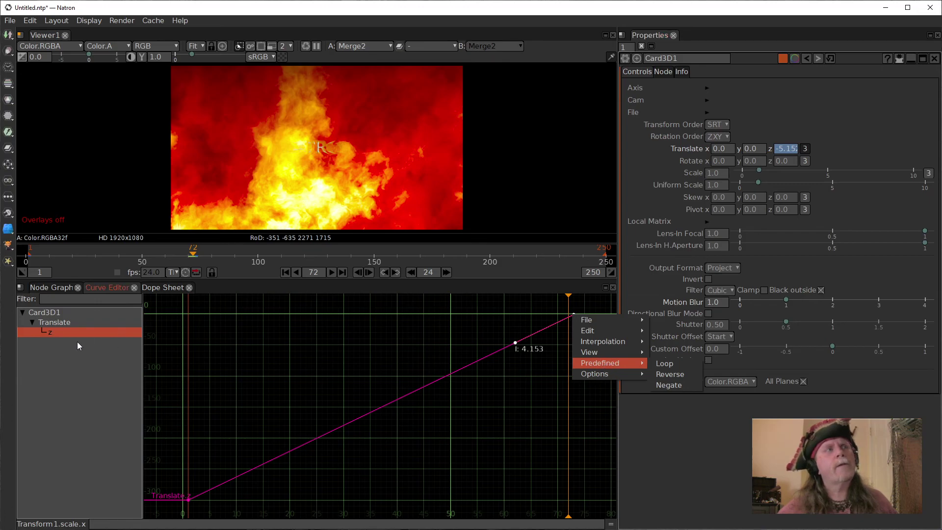
{"action": "left_click", "coordinate": [50, 335]}
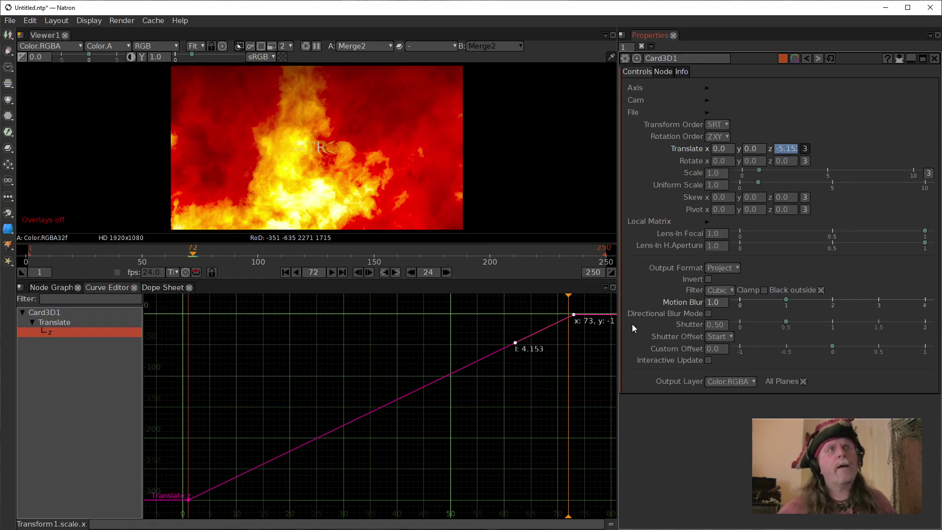
{"action": "right_click", "coordinate": [572, 316]}
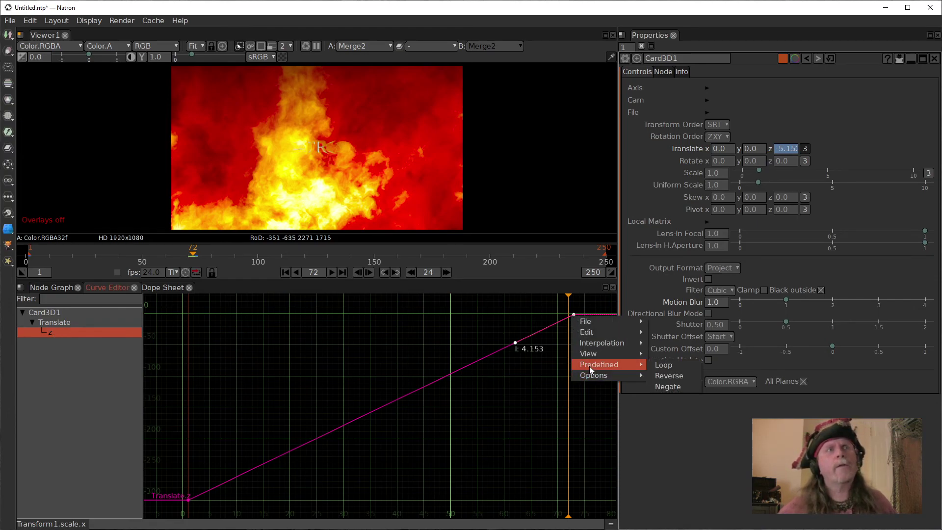
{"action": "mouse_move", "coordinate": [593, 343]}
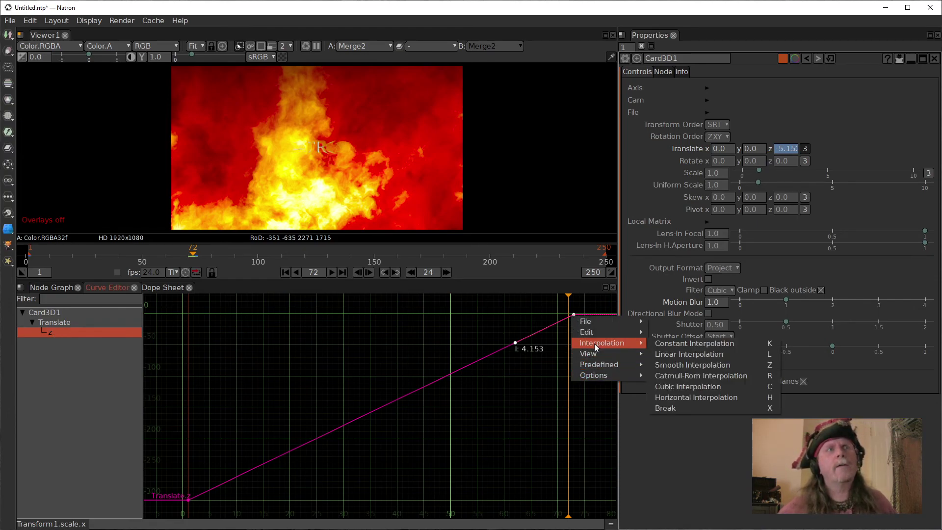
{"action": "left_click", "coordinate": [698, 398]}
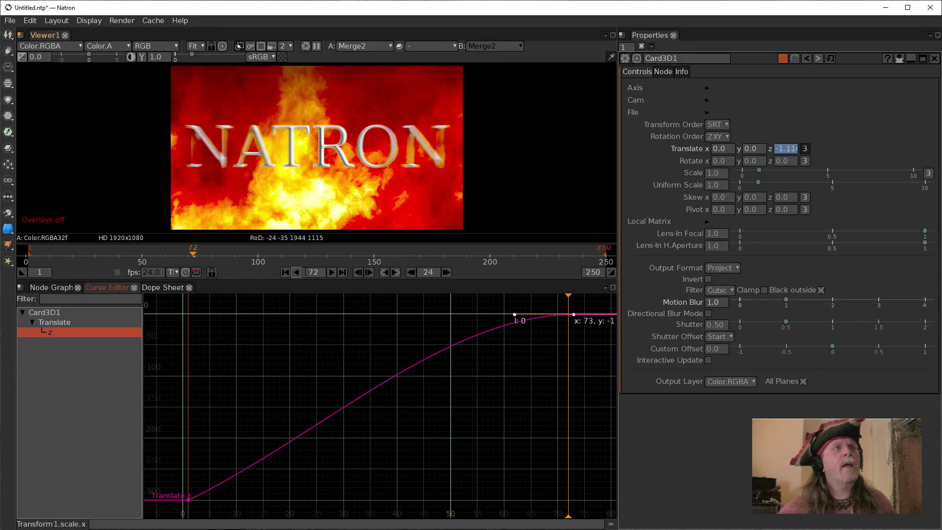
- Step to frame 73 and back to frame 70 to check the blurred text's eased arrival
{"action": "left_click", "coordinate": [366, 271]}
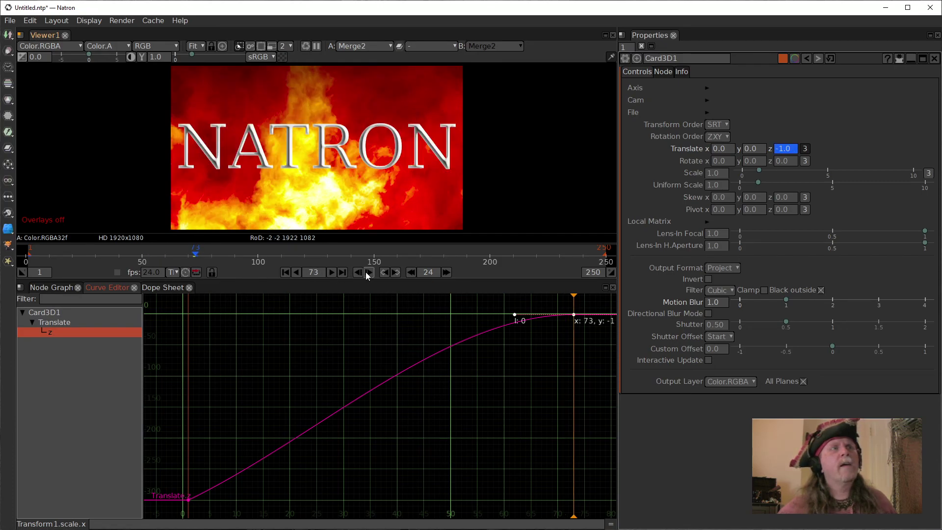
{"action": "left_click", "coordinate": [357, 271]}
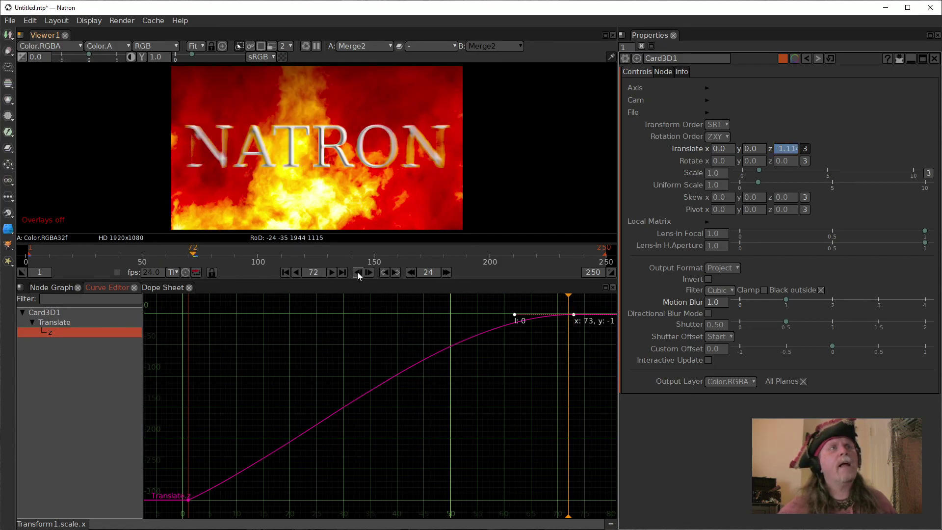
{"action": "left_click", "coordinate": [357, 272]}
{"action": "left_click", "coordinate": [357, 272]}
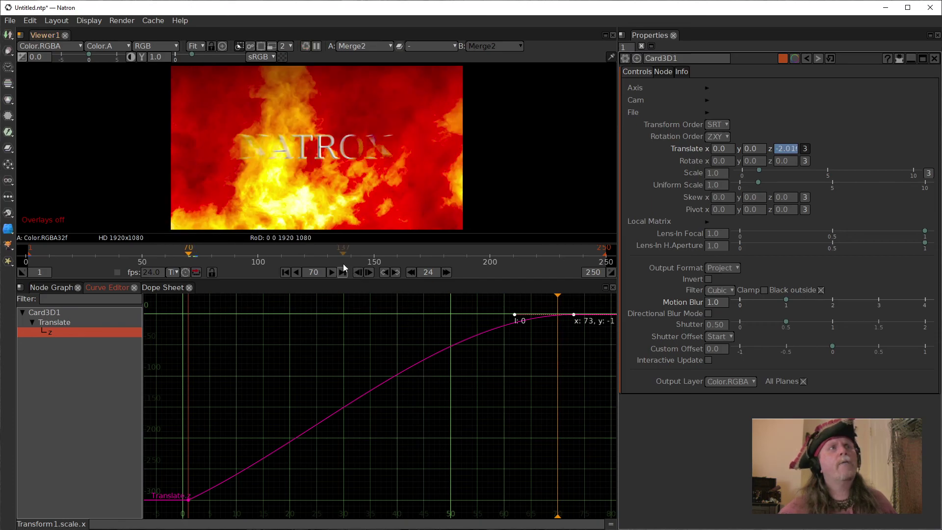
- Show the node graph again, play the animation from frame 1, and stop it around frame 31
{"action": "left_click", "coordinate": [49, 289]}
{"action": "left_click", "coordinate": [286, 271]}
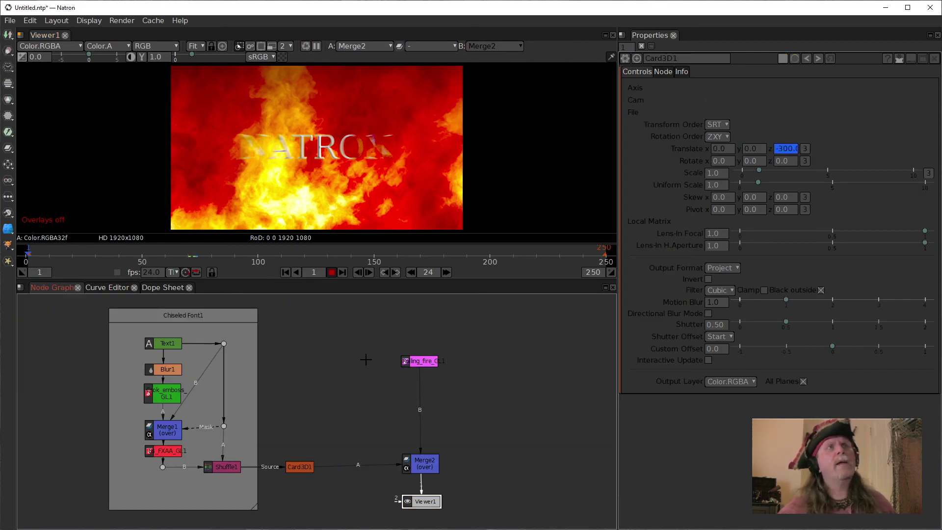
{"action": "key", "text": "l"}
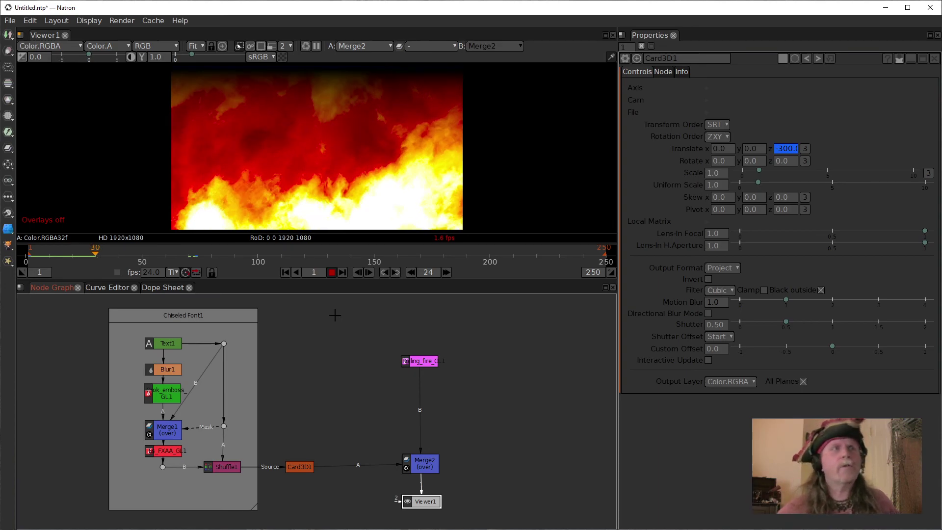
{"action": "left_click", "coordinate": [332, 272]}
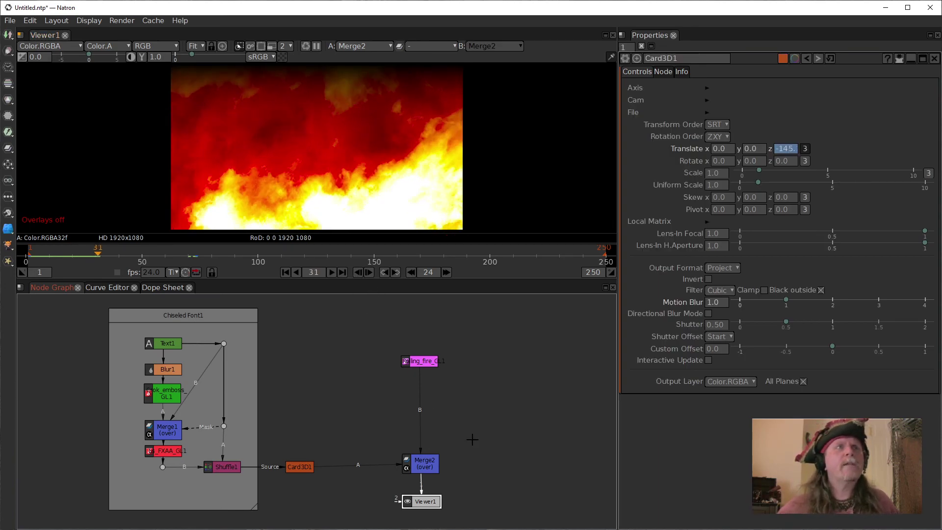
- Select the Merge2 node and save the project as Chiseled_001 in the Chiseled folder
{"action": "left_click", "coordinate": [425, 463]}
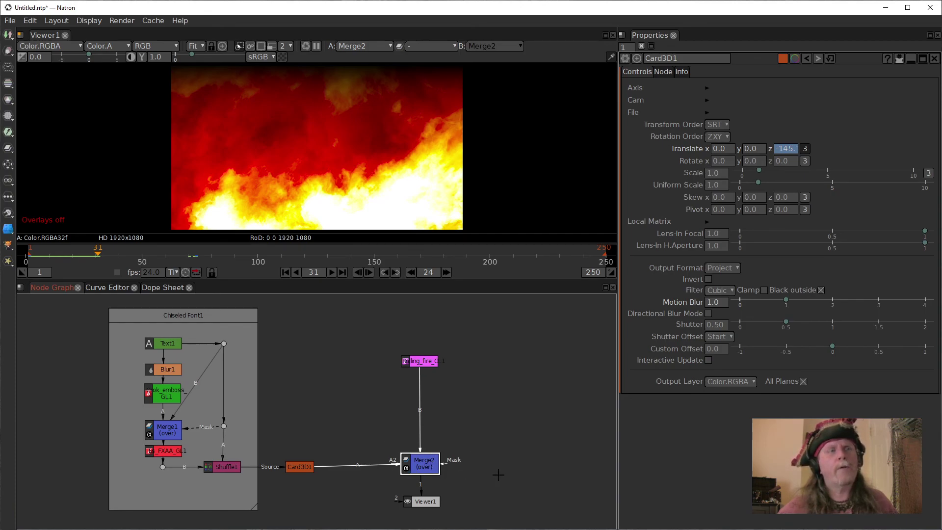
{"action": "left_click", "coordinate": [15, 23]}
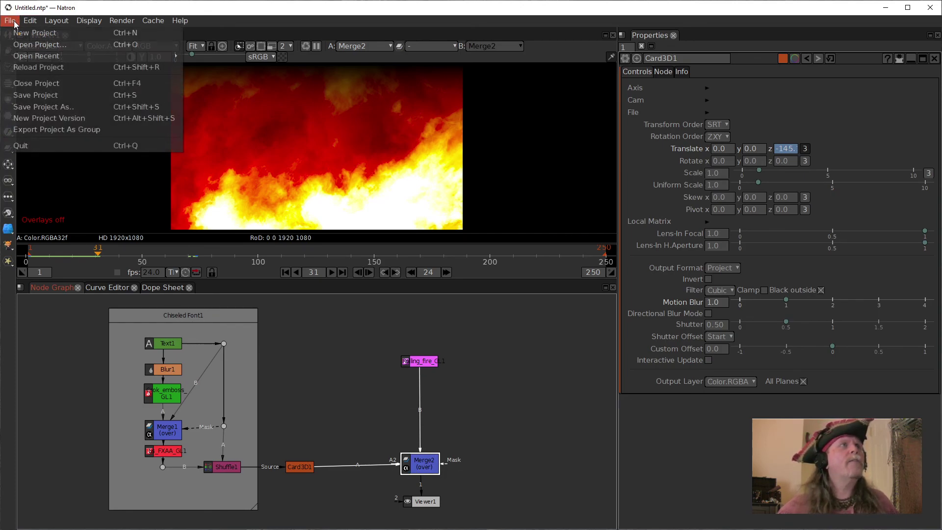
{"action": "left_click", "coordinate": [31, 107]}
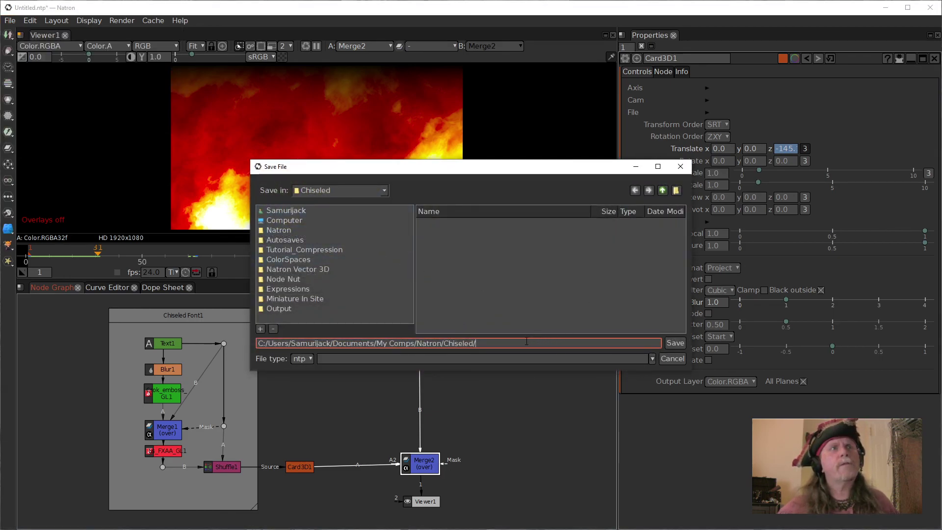
{"action": "type", "text": "Chiseled_001"}
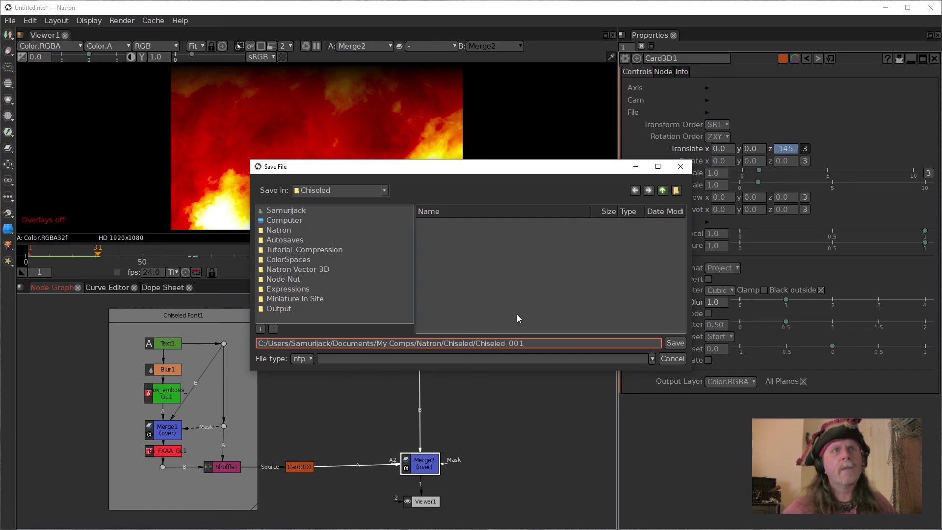
{"action": "key", "text": "Return"}
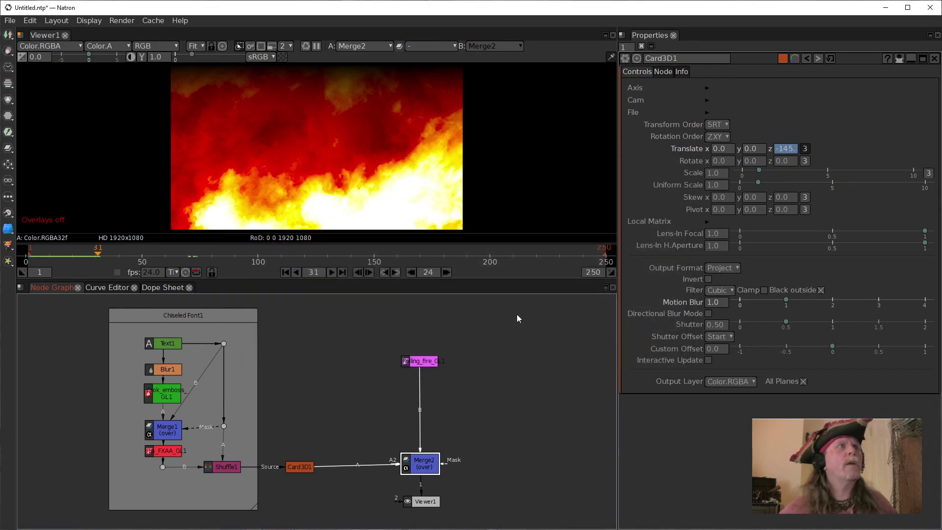